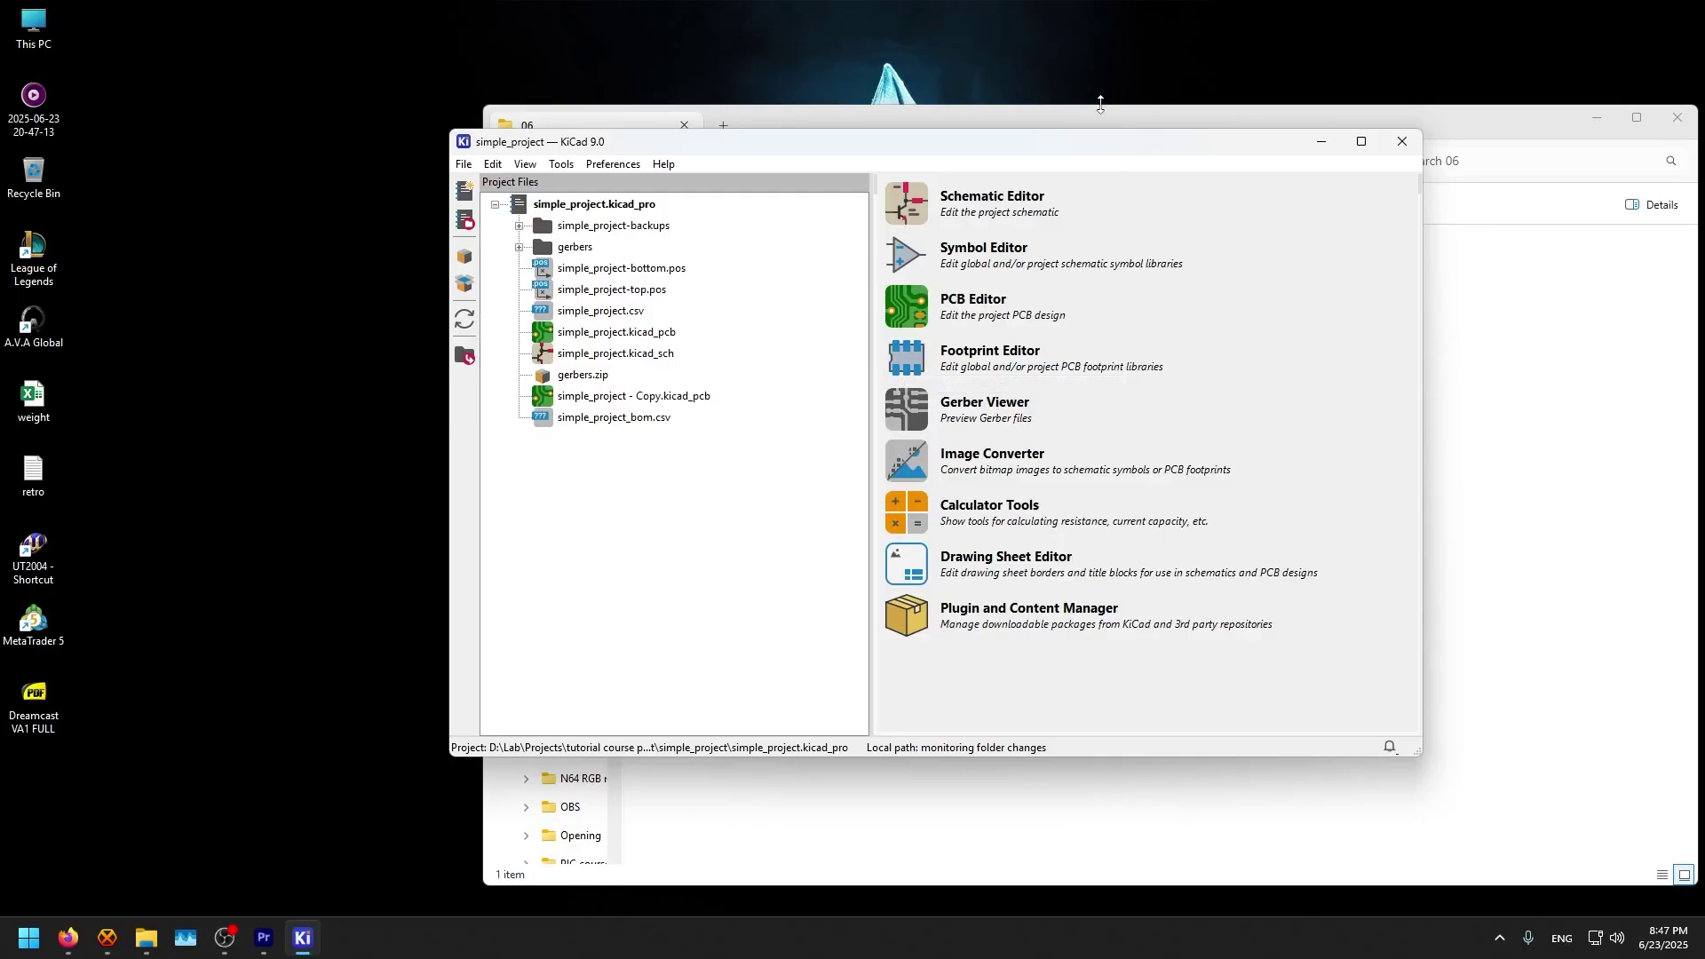
Step: Move the simple_project window aside and launch the Footprint Editor
drag(1066, 156, 1033, 118)
click(888, 323)
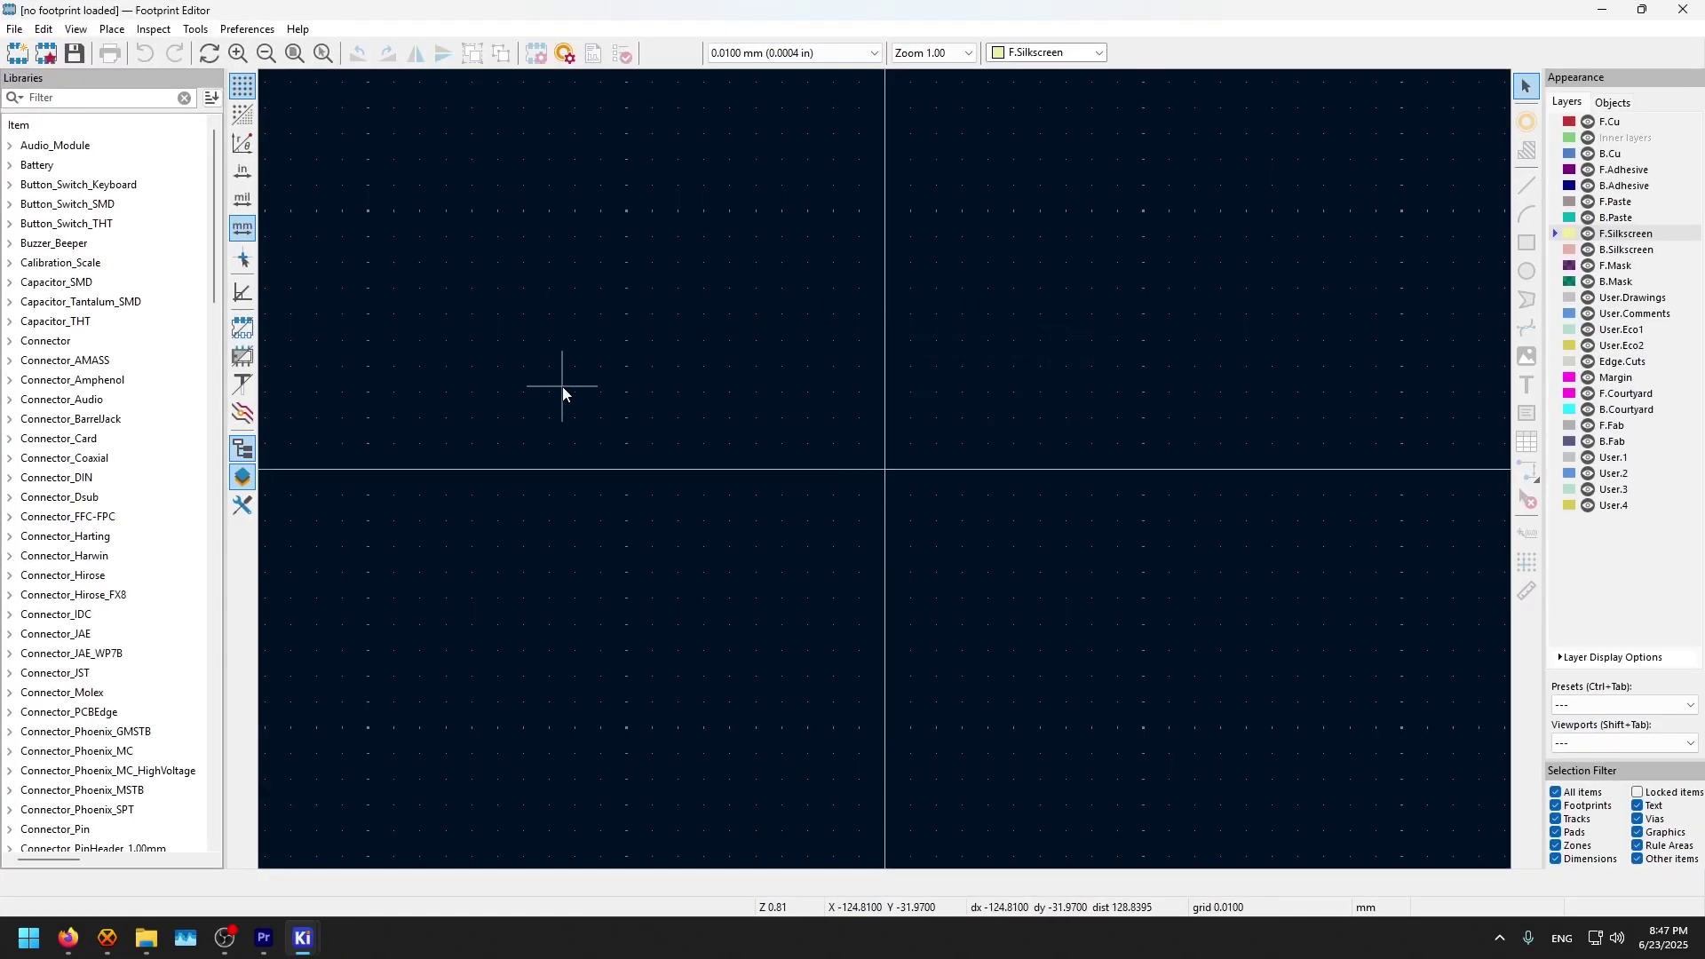
Step: Search ne555 in a new Firefox tab and open DigiKey's NE555DR 8-SOIC product page
click(64, 937)
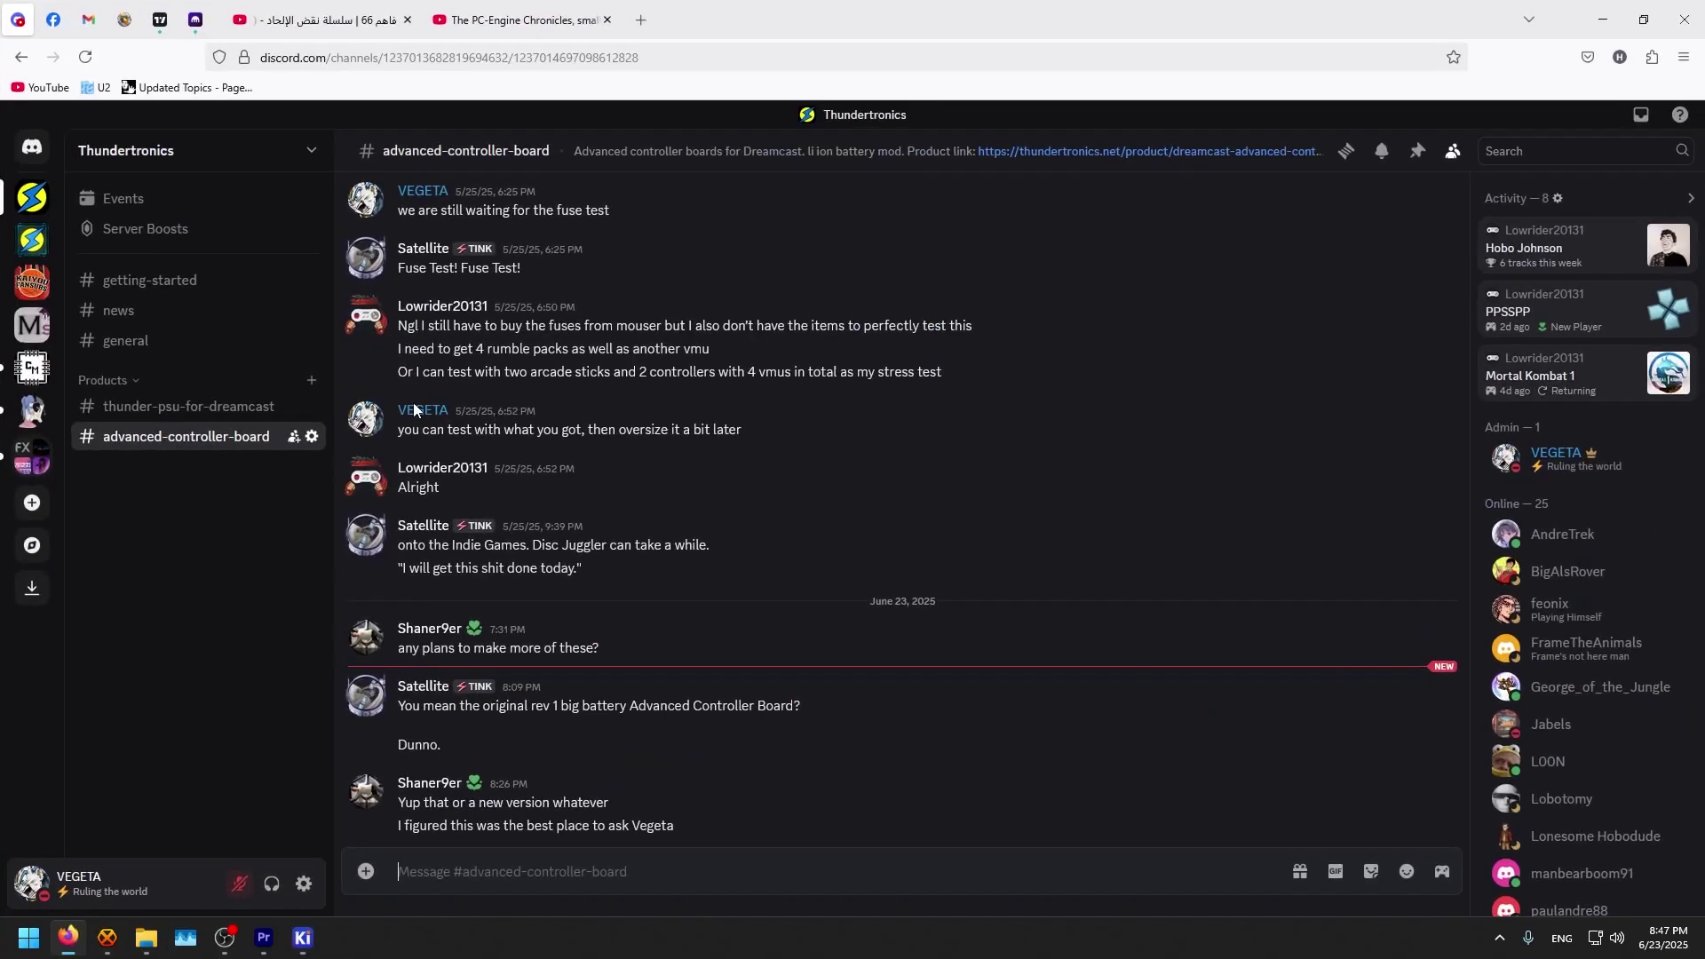
click(639, 7)
text(ne555)
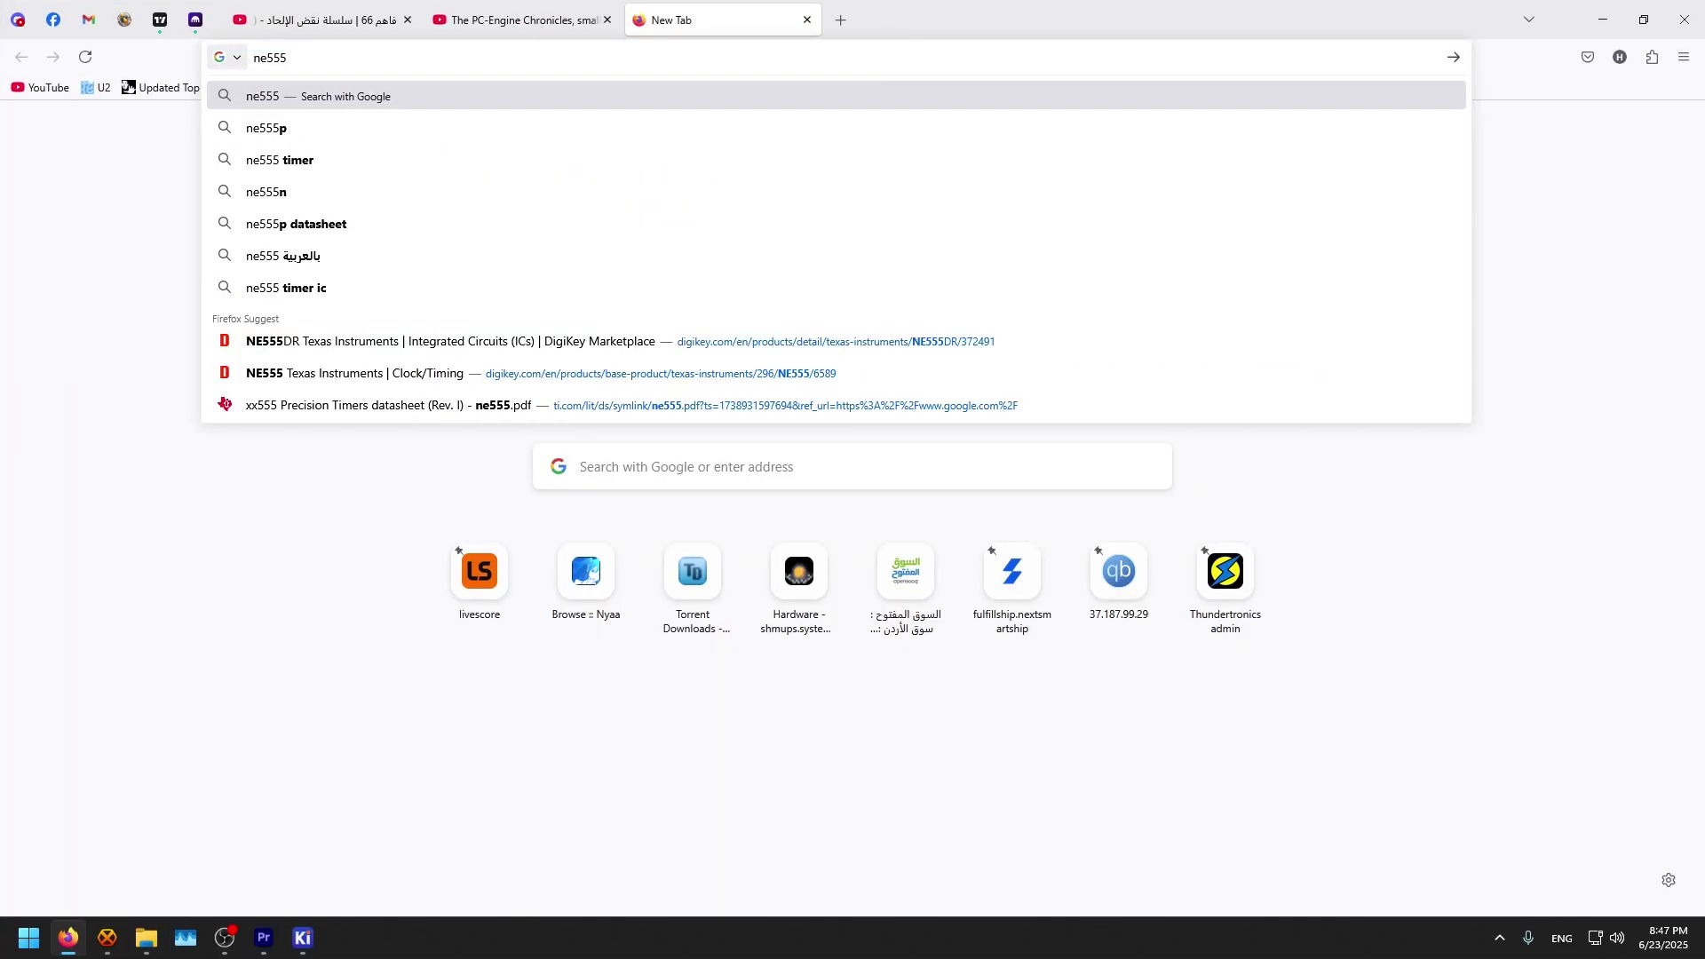
click(595, 344)
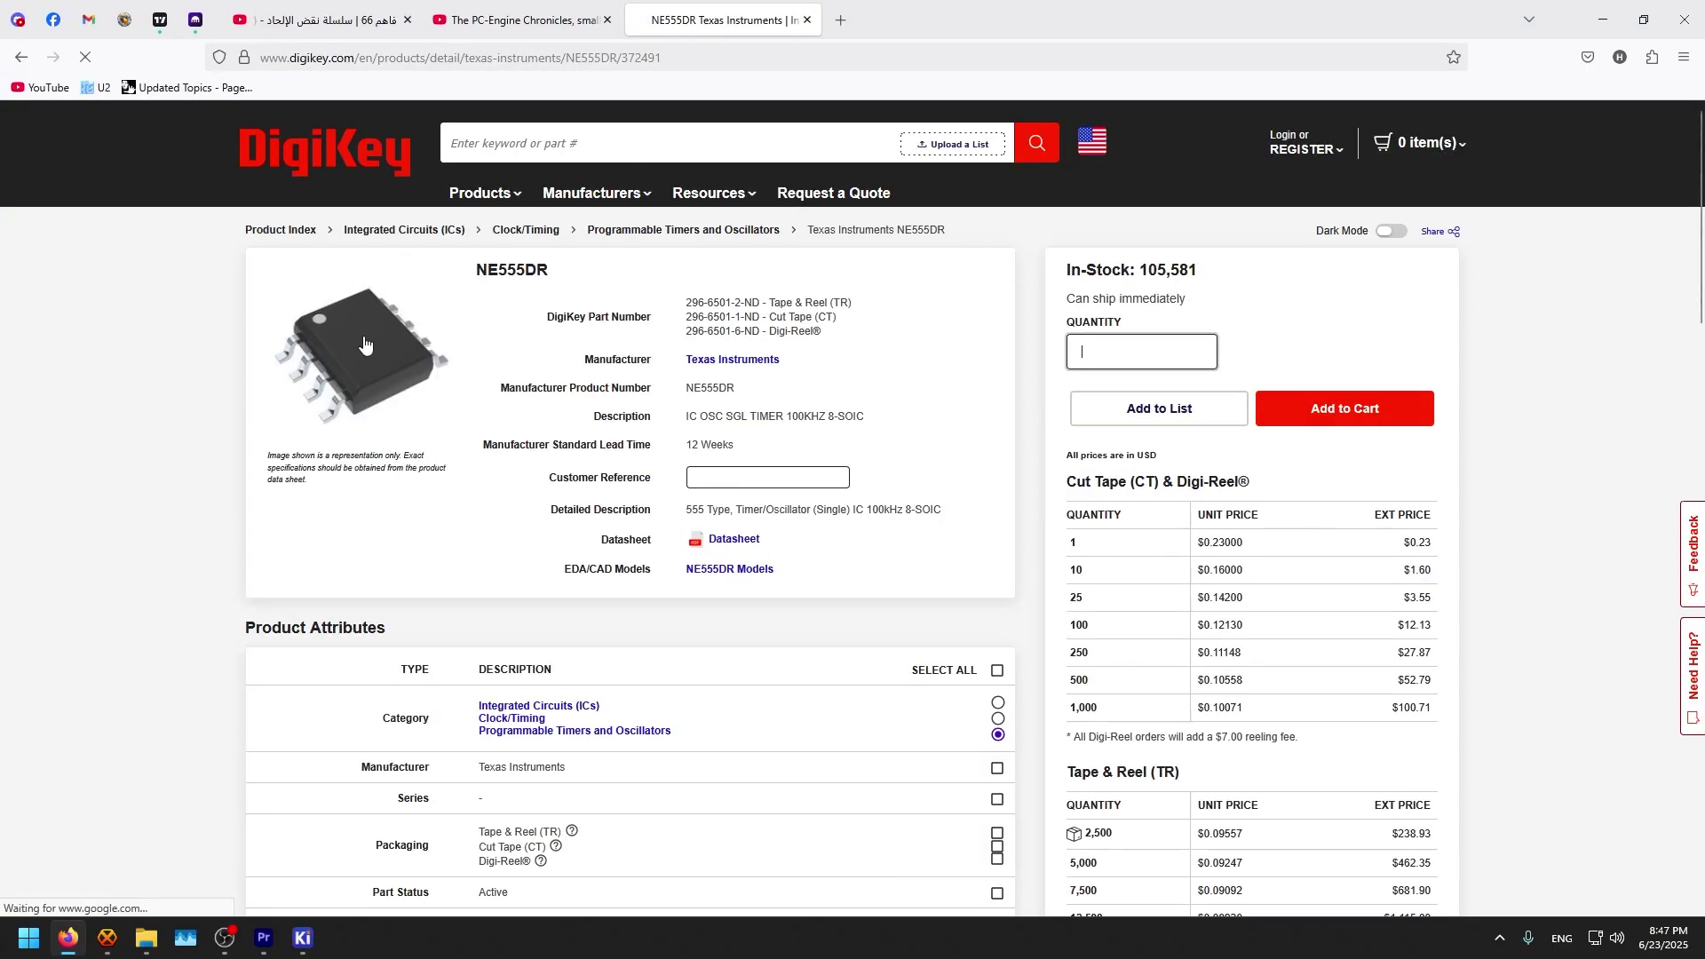
drag(499, 270, 538, 270)
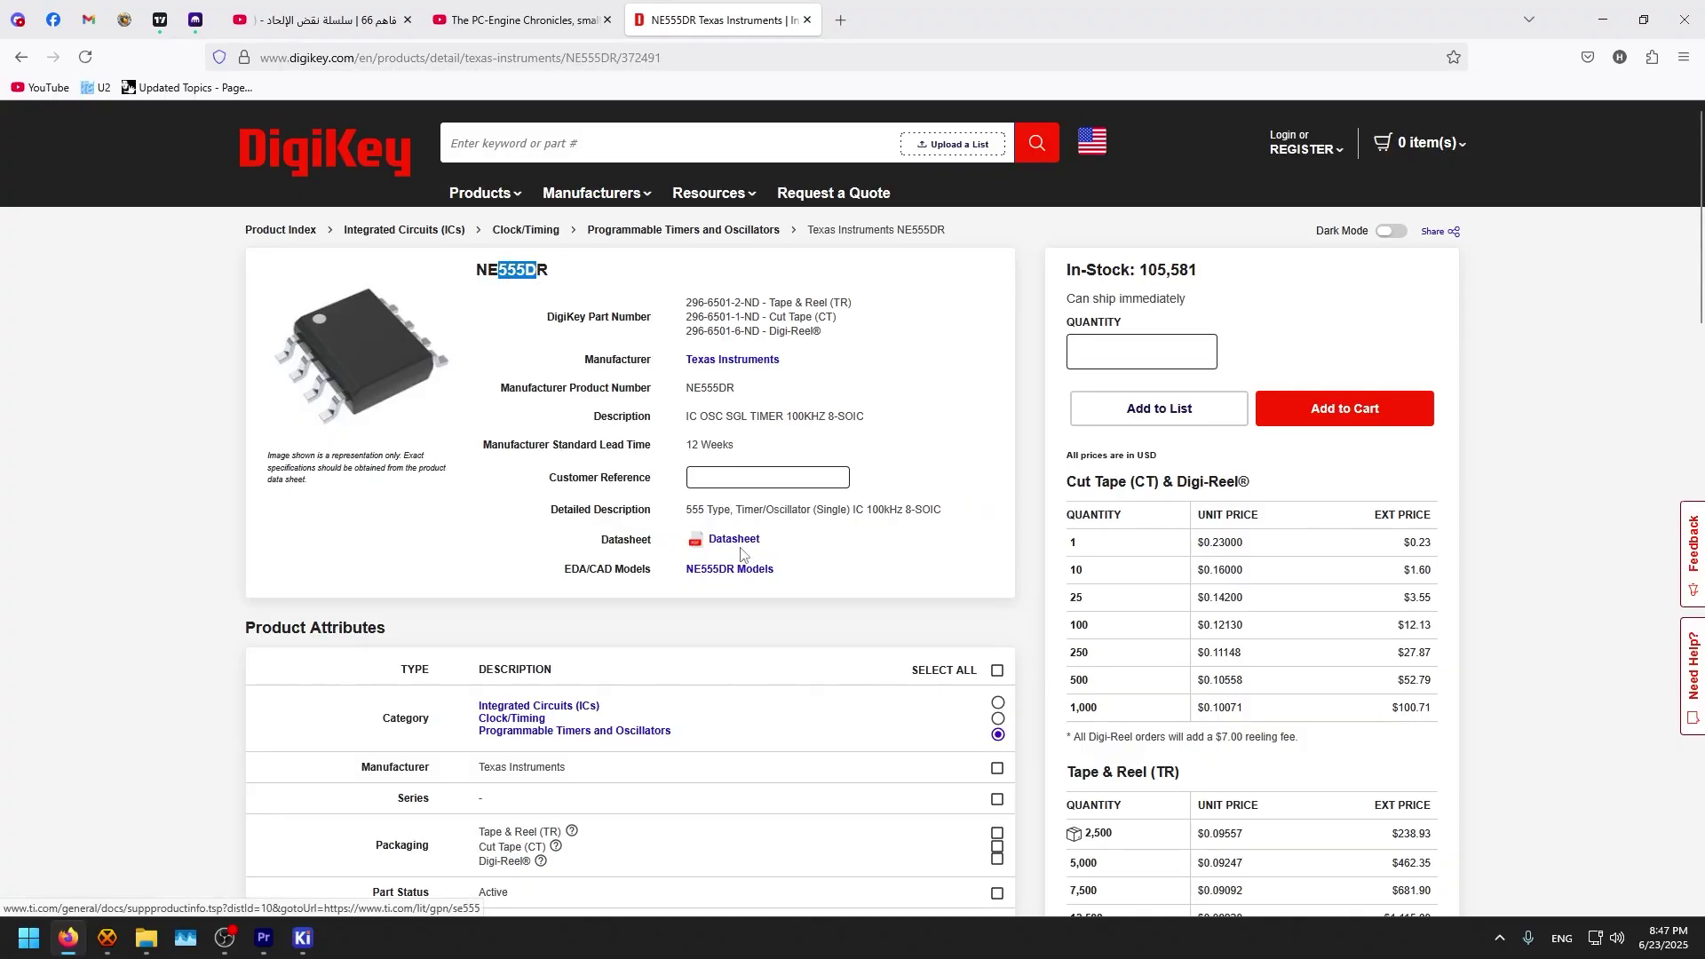
Step: Scroll the xx555 datasheet to the page 31 D0008A example board layout land pattern
click(786, 443)
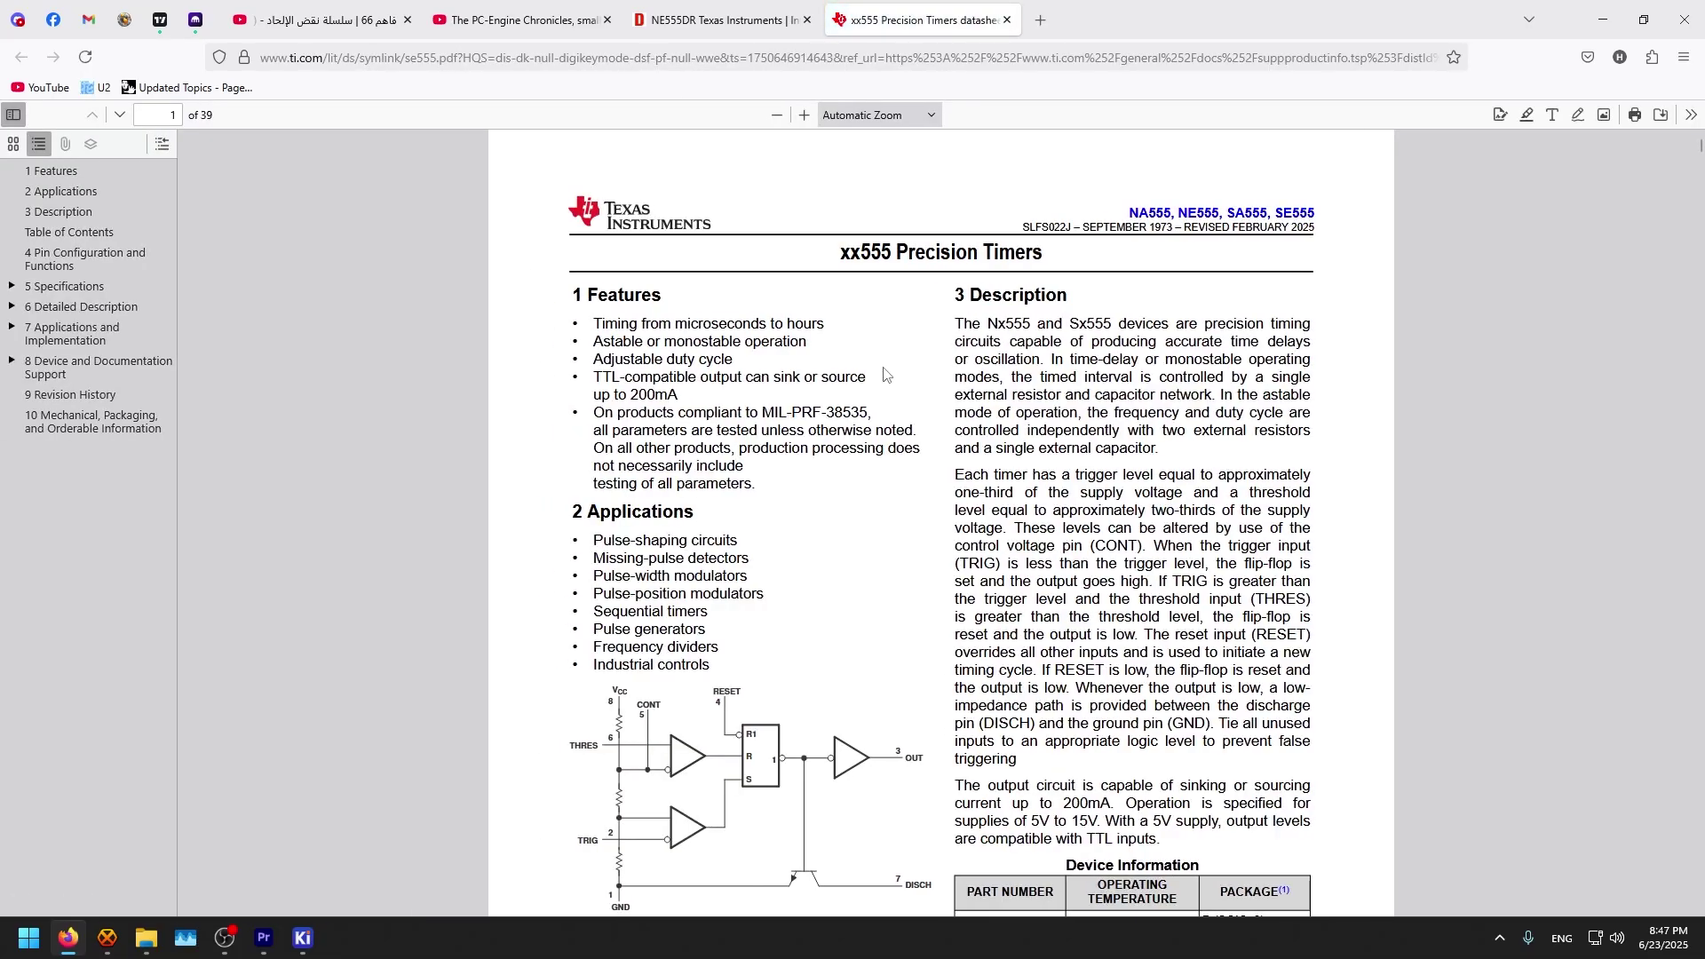
scroll(884, 373, down, 20)
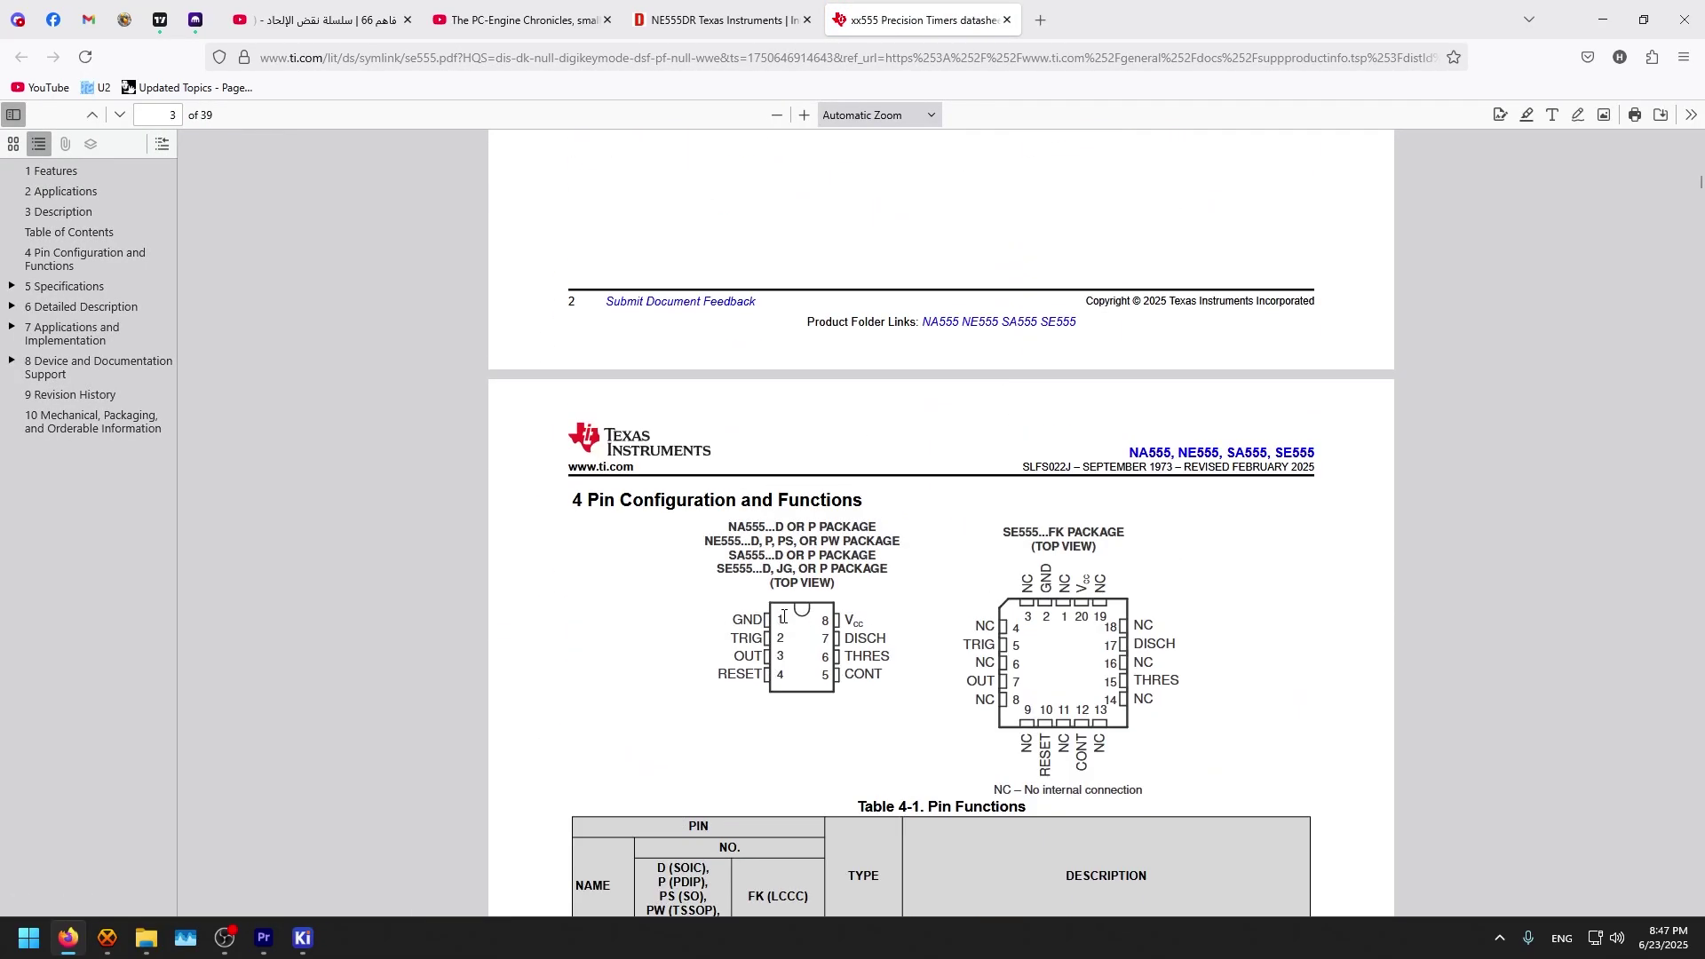
scroll(1703, 252, up, 7)
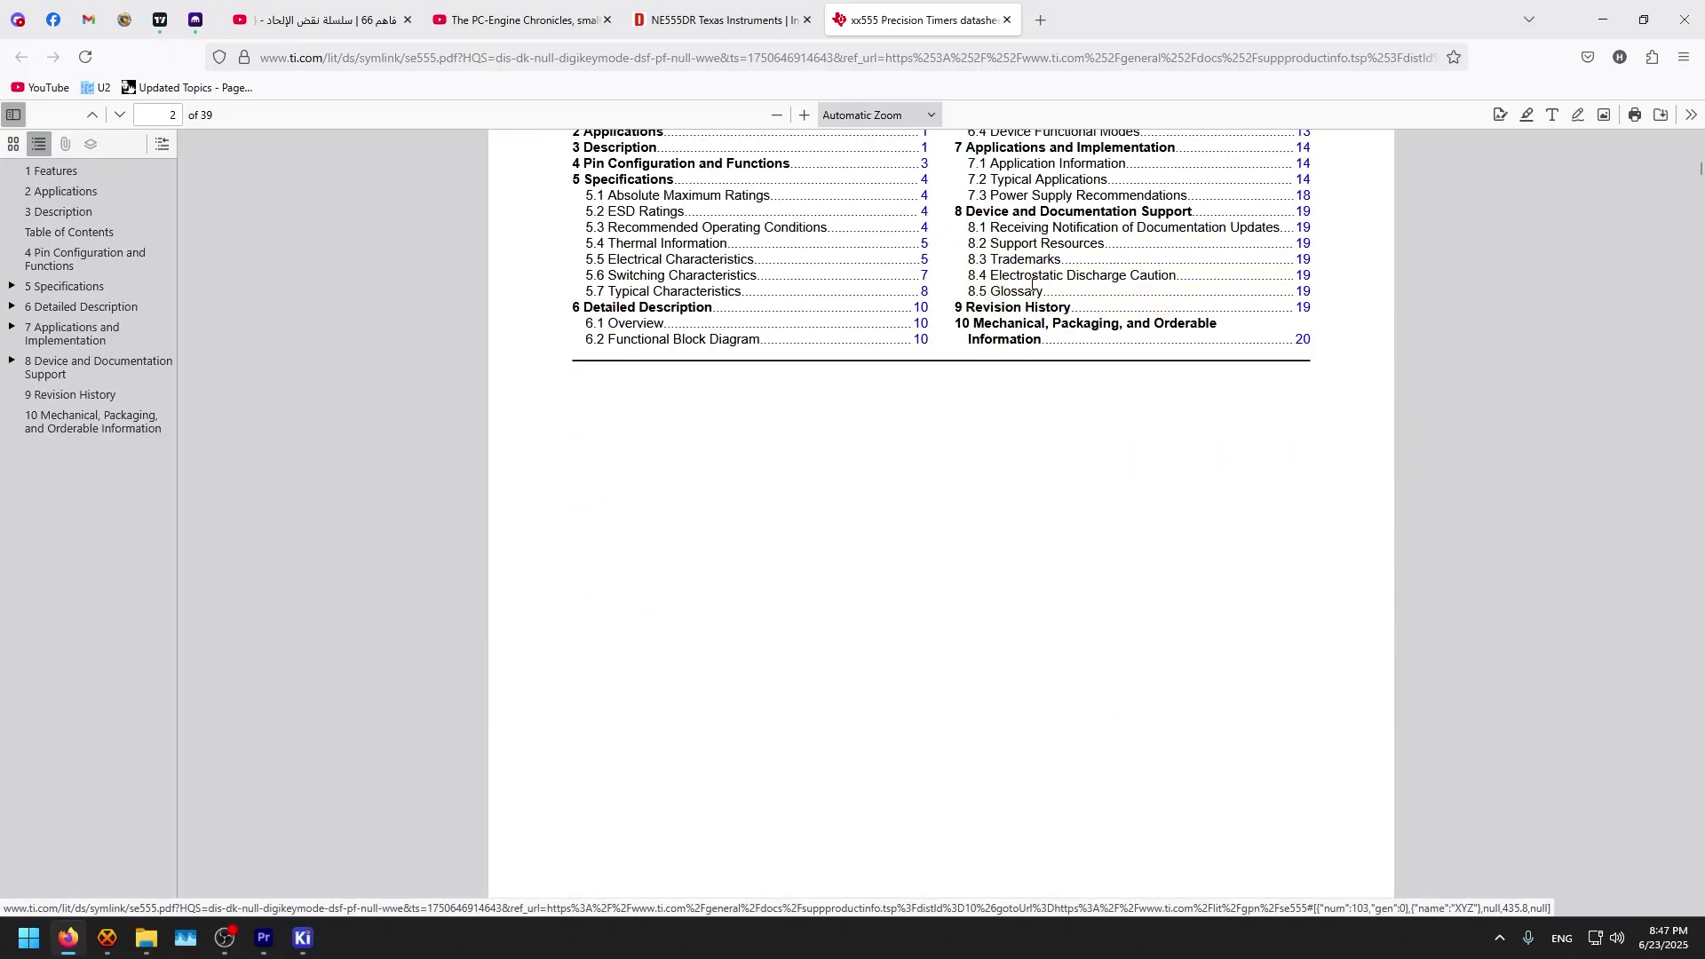
click(1045, 328)
scroll(941, 335, down, 20)
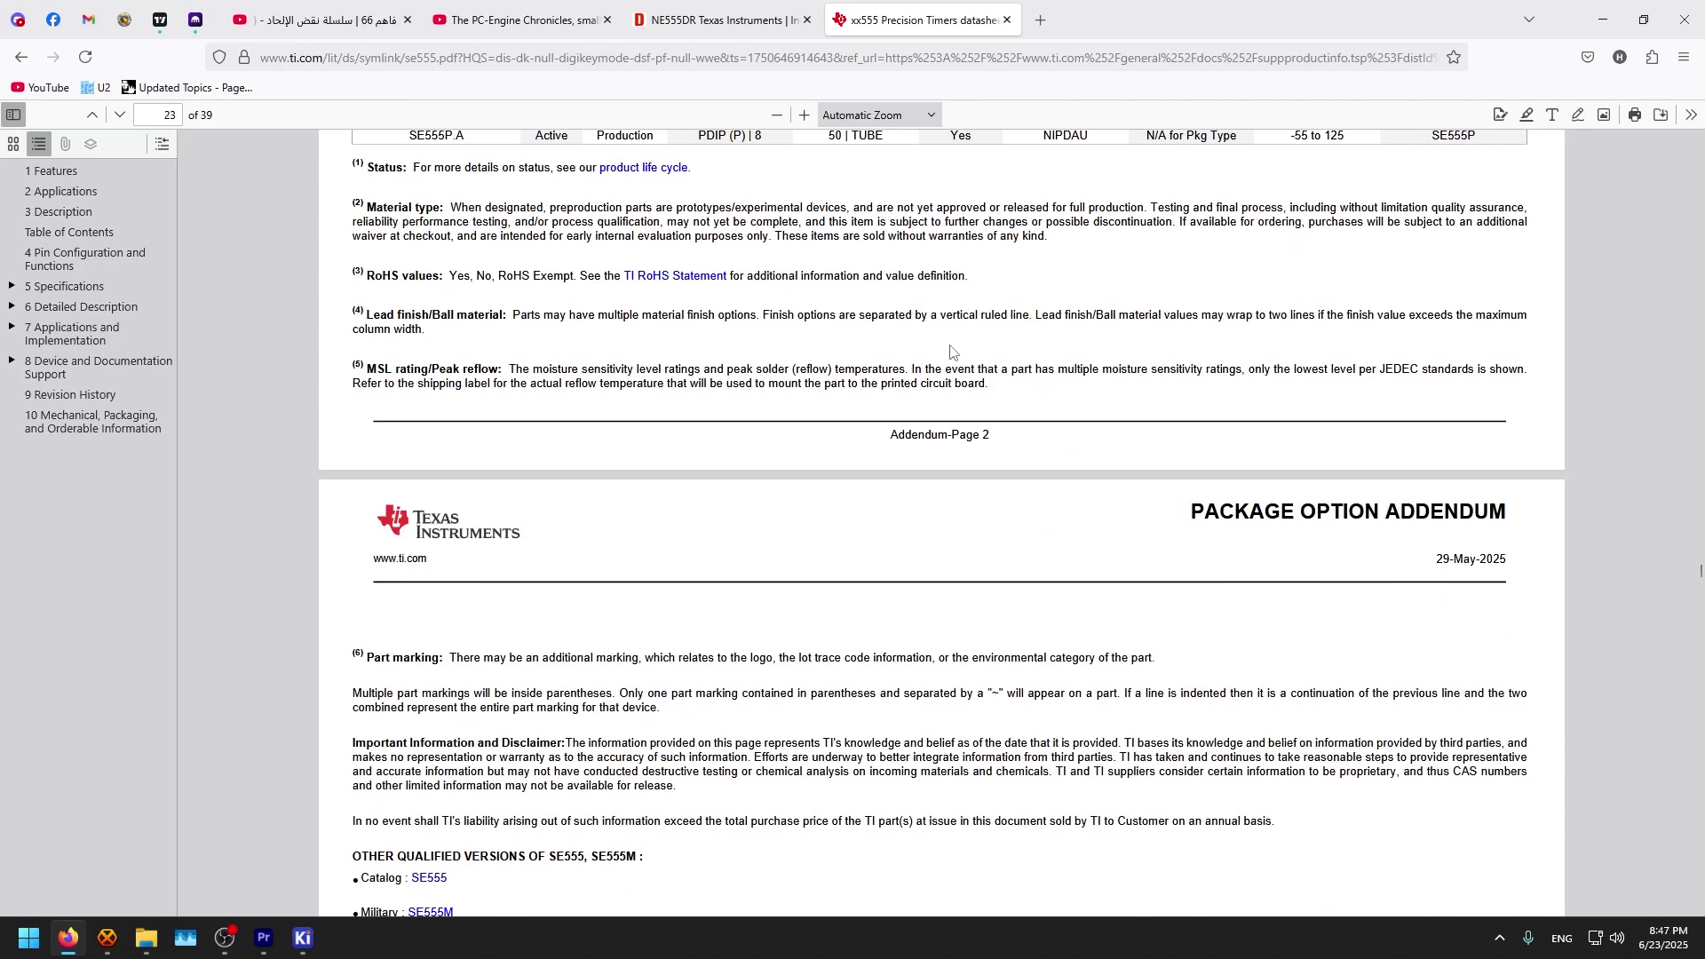
scroll(950, 350, down, 20)
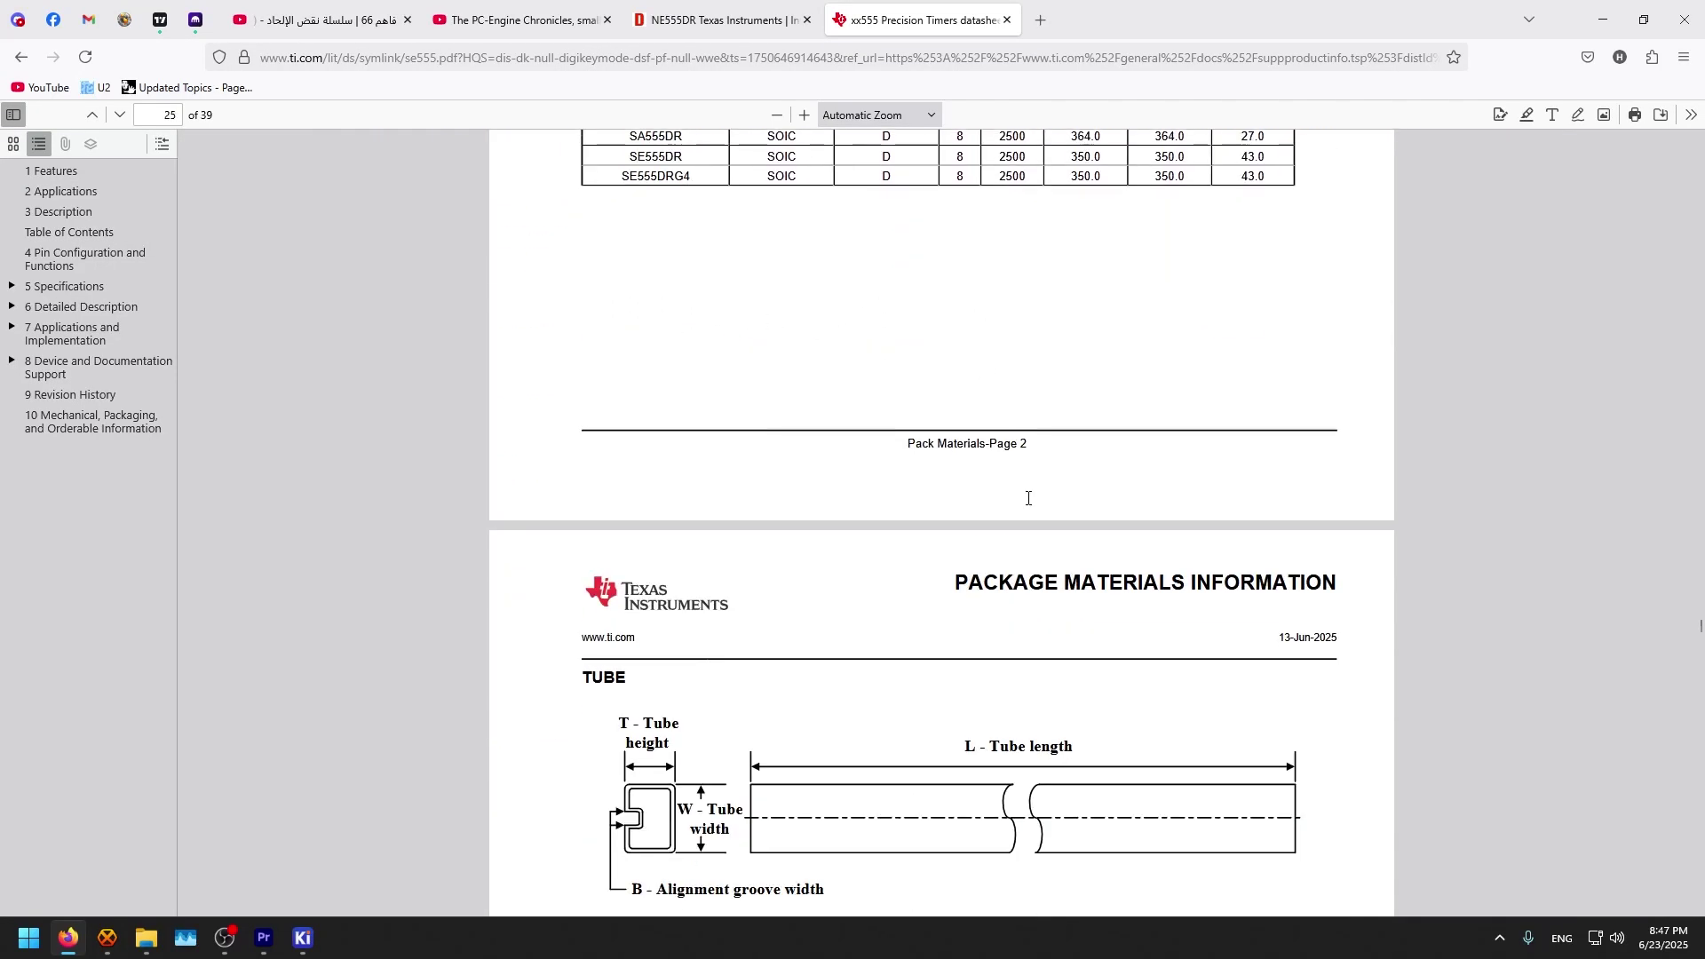
scroll(1038, 519, down, 18)
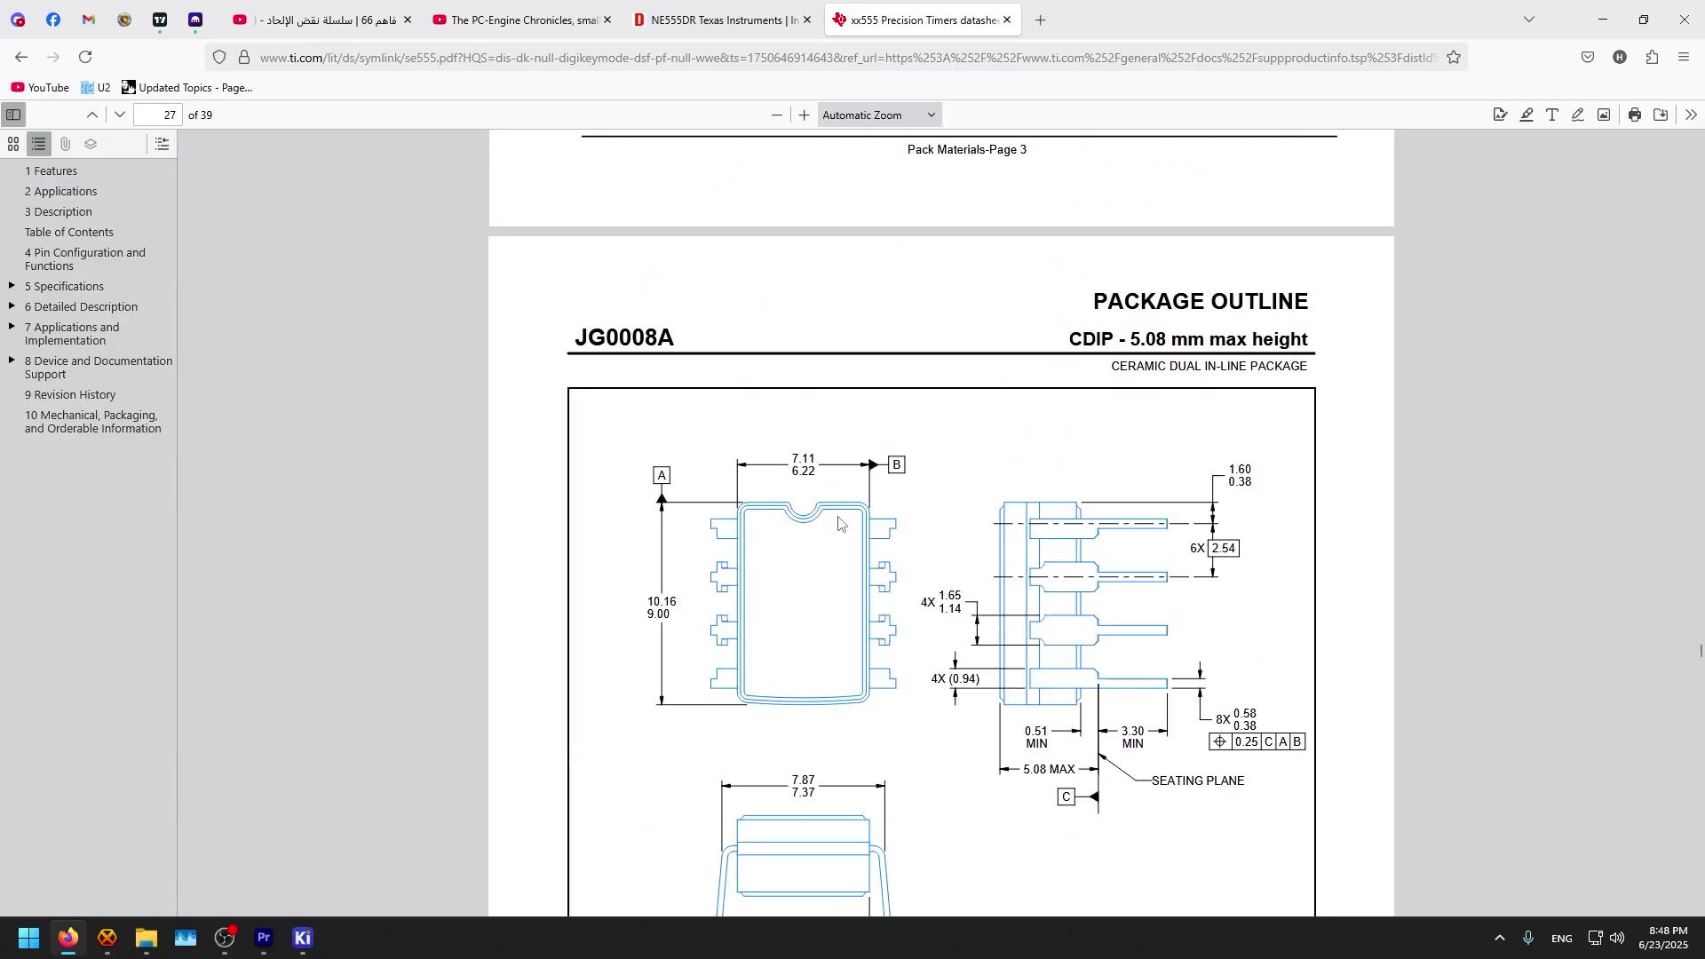
scroll(838, 523, down, 20)
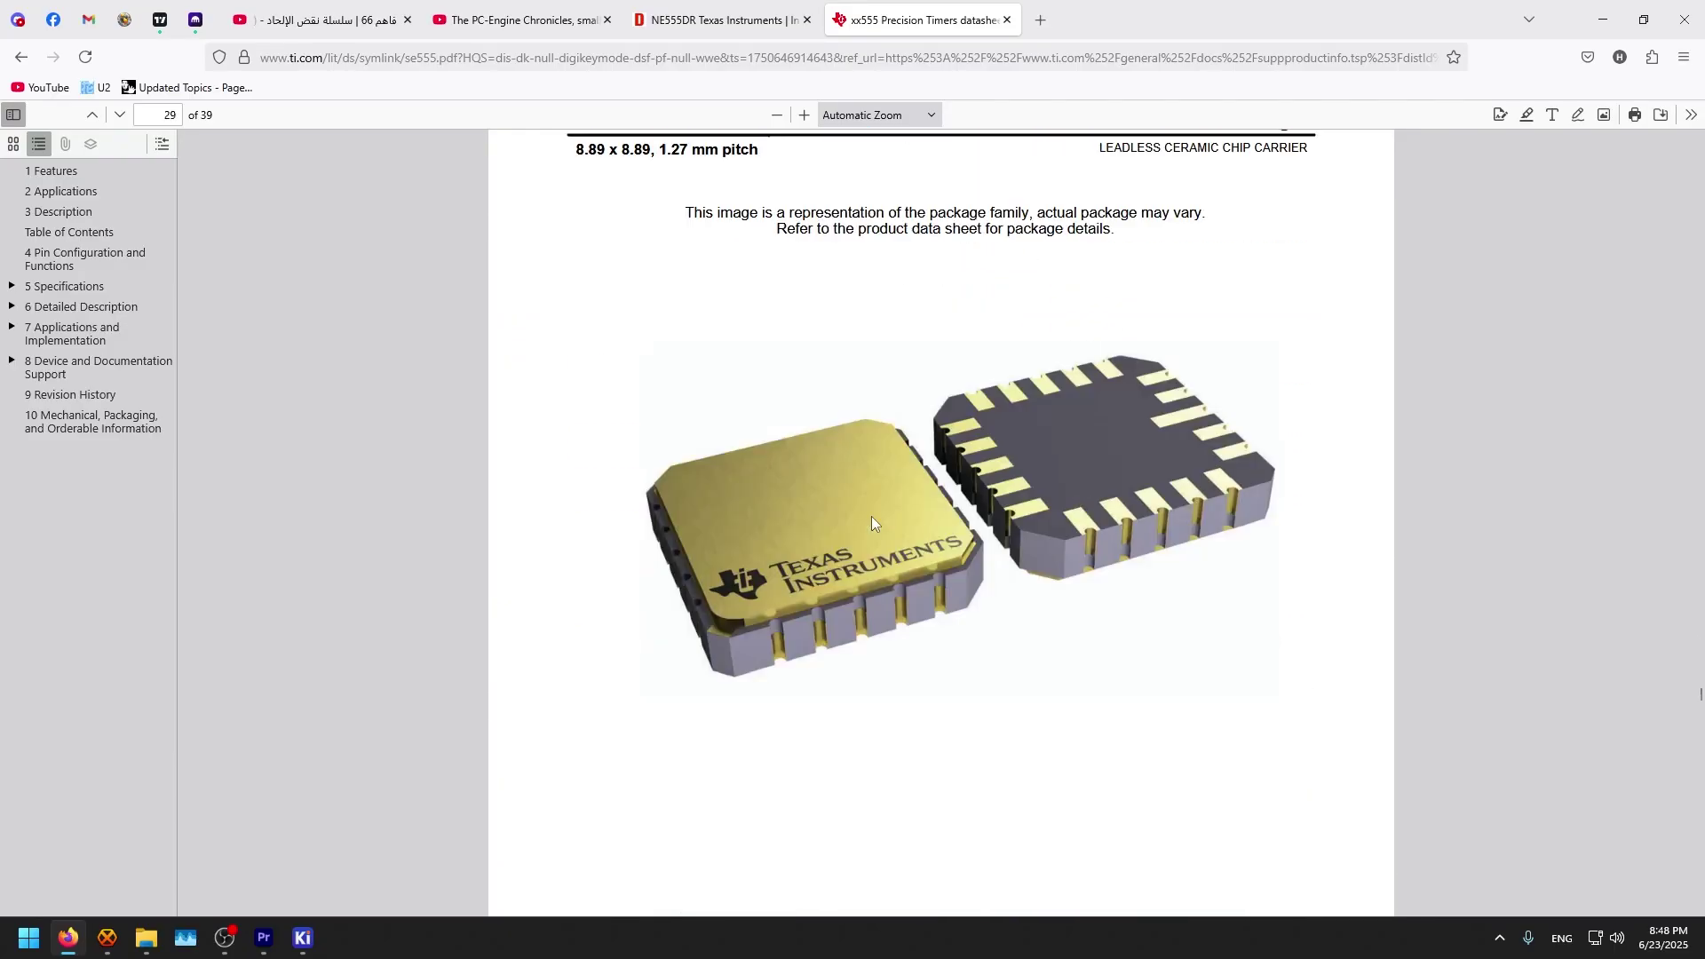
scroll(872, 522, down, 8)
scroll(924, 497, up, 9)
scroll(975, 476, down, 10)
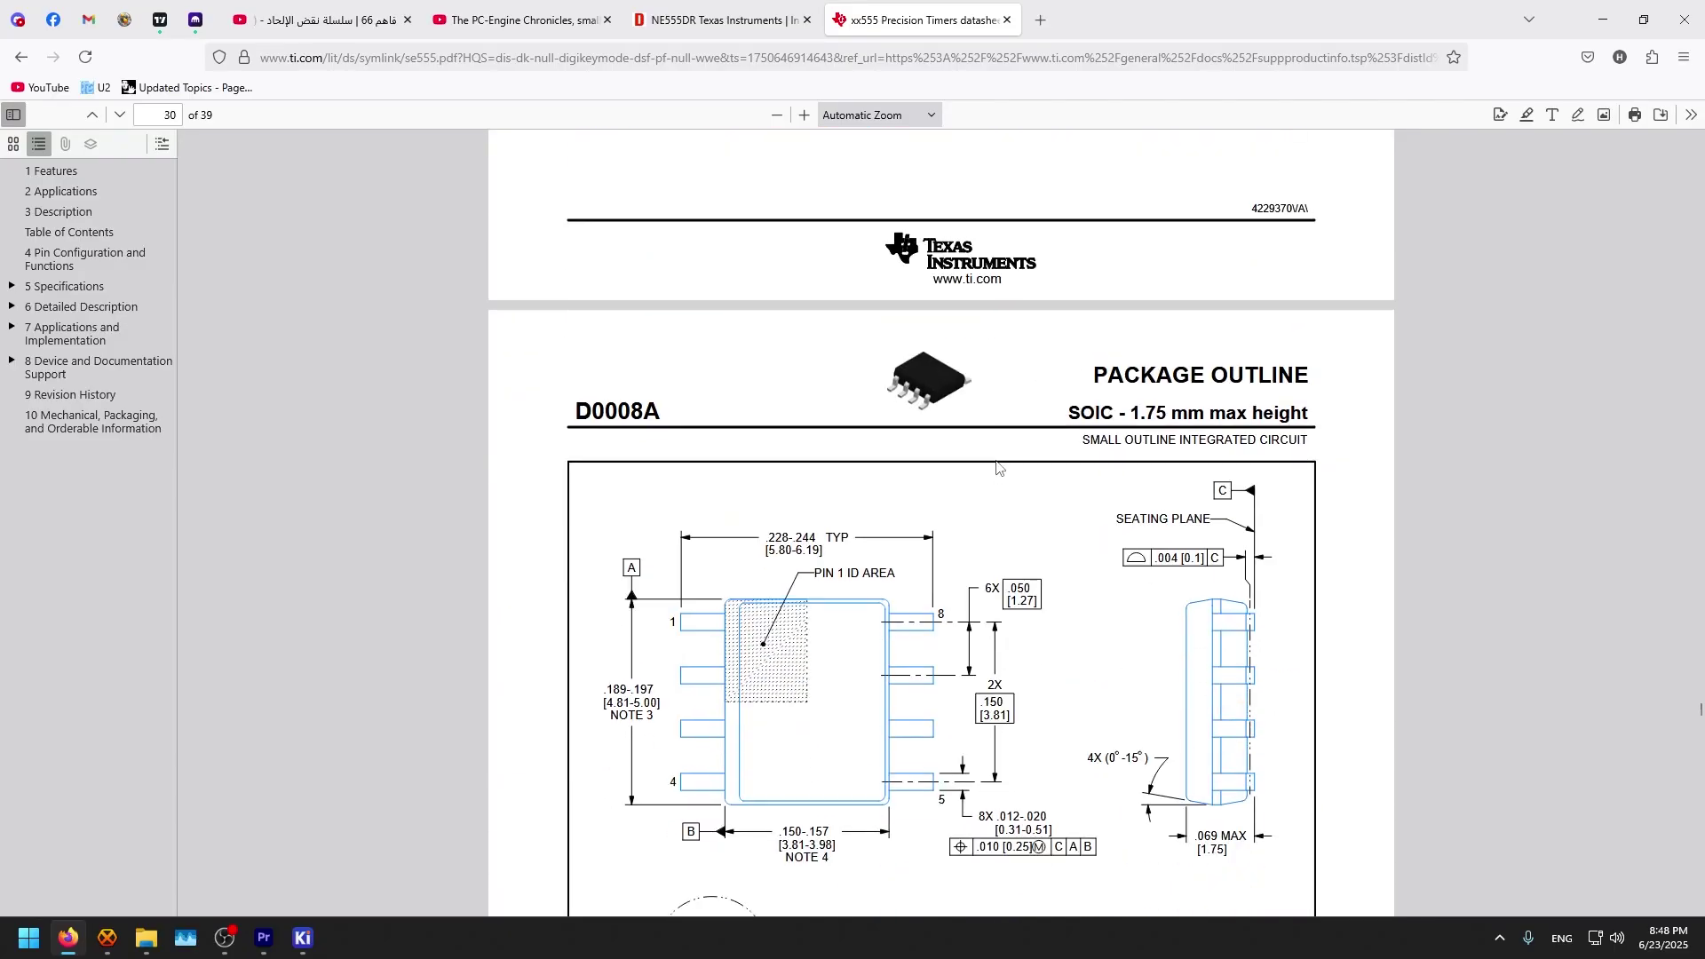
scroll(905, 395, down, 5)
scroll(913, 408, up, 3)
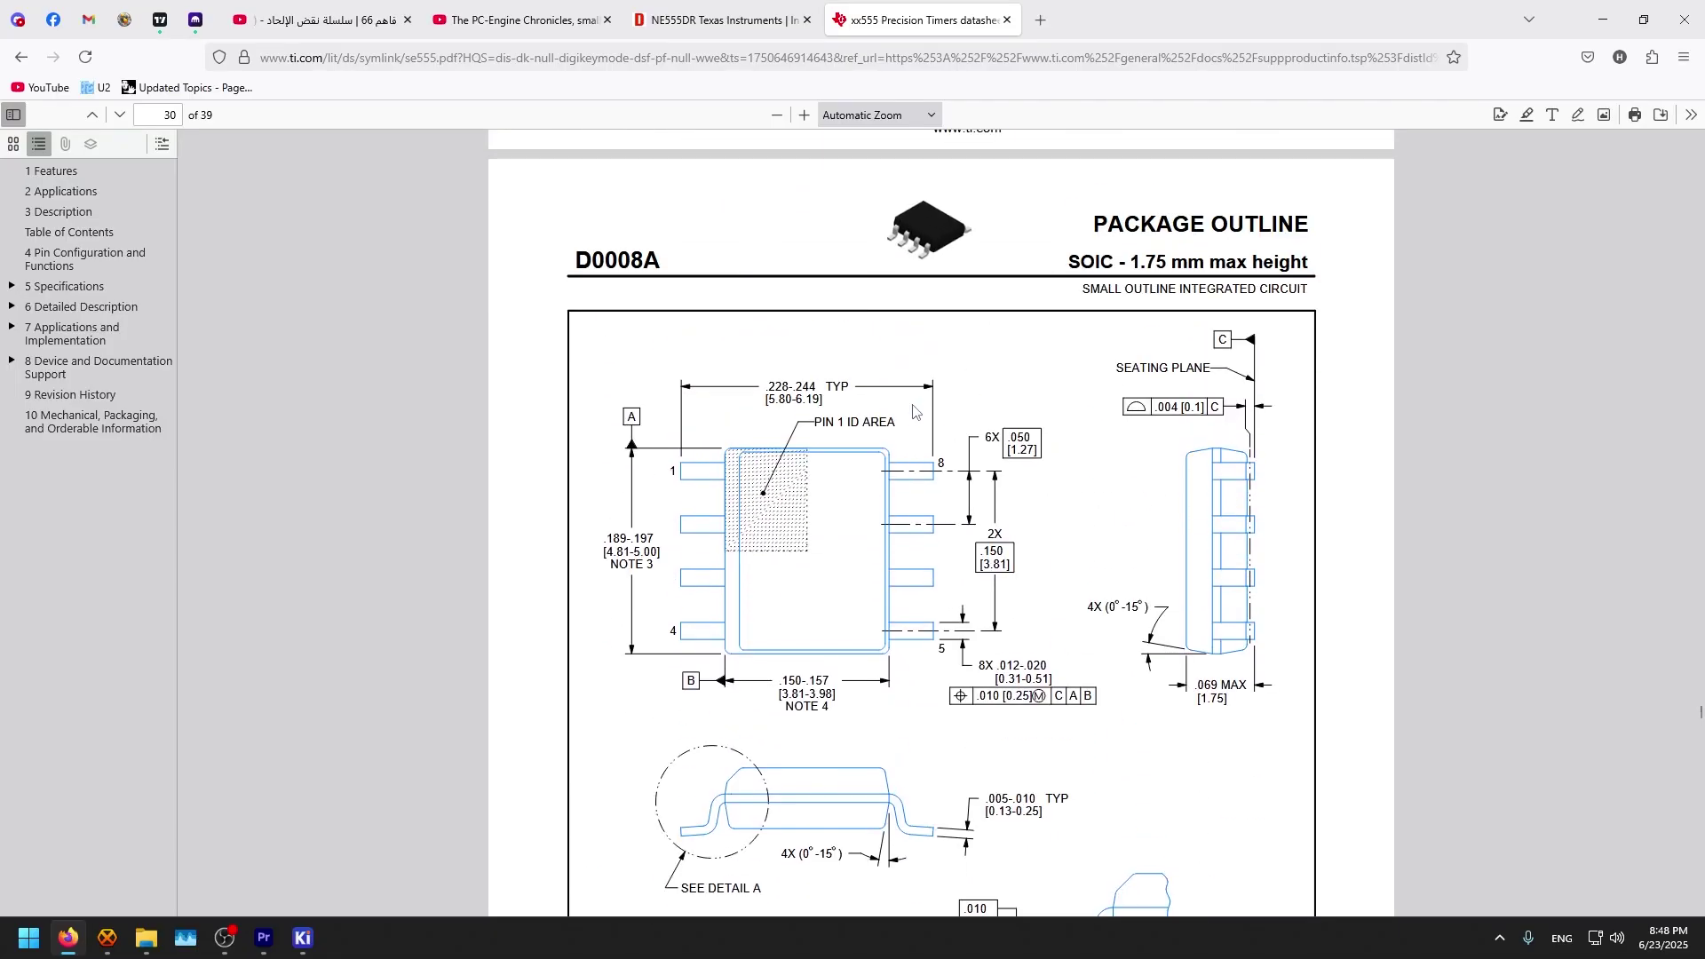
scroll(848, 418, down, 11)
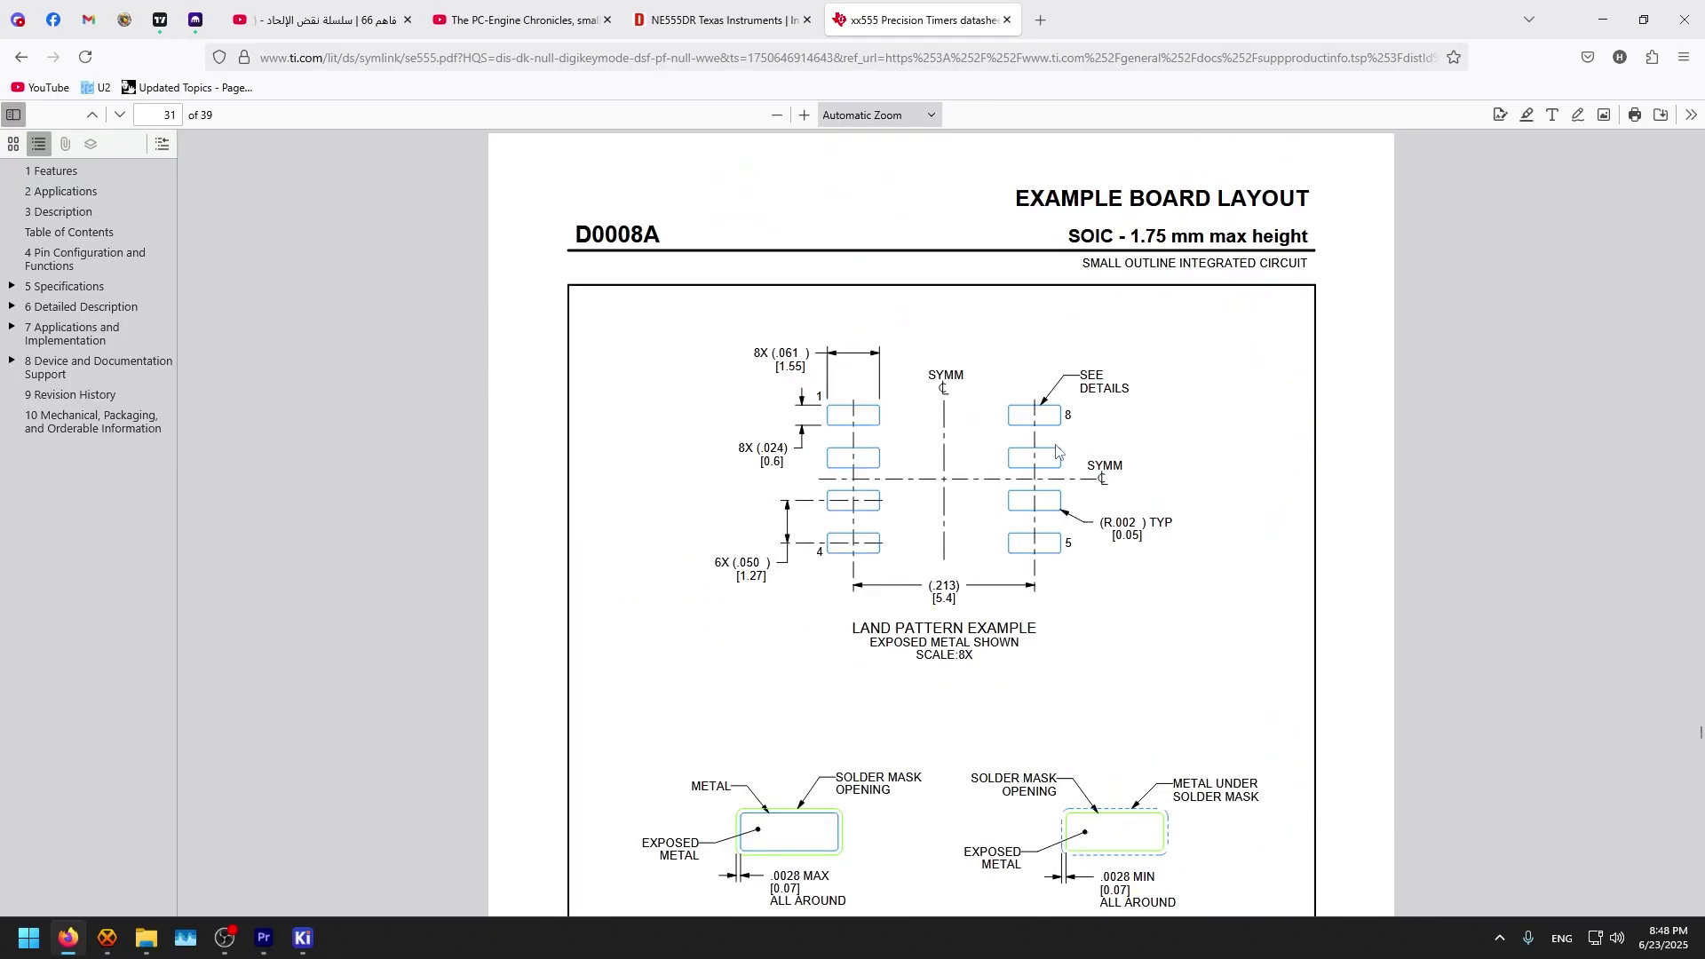
ctrl+scroll(1054, 483, up, 3)
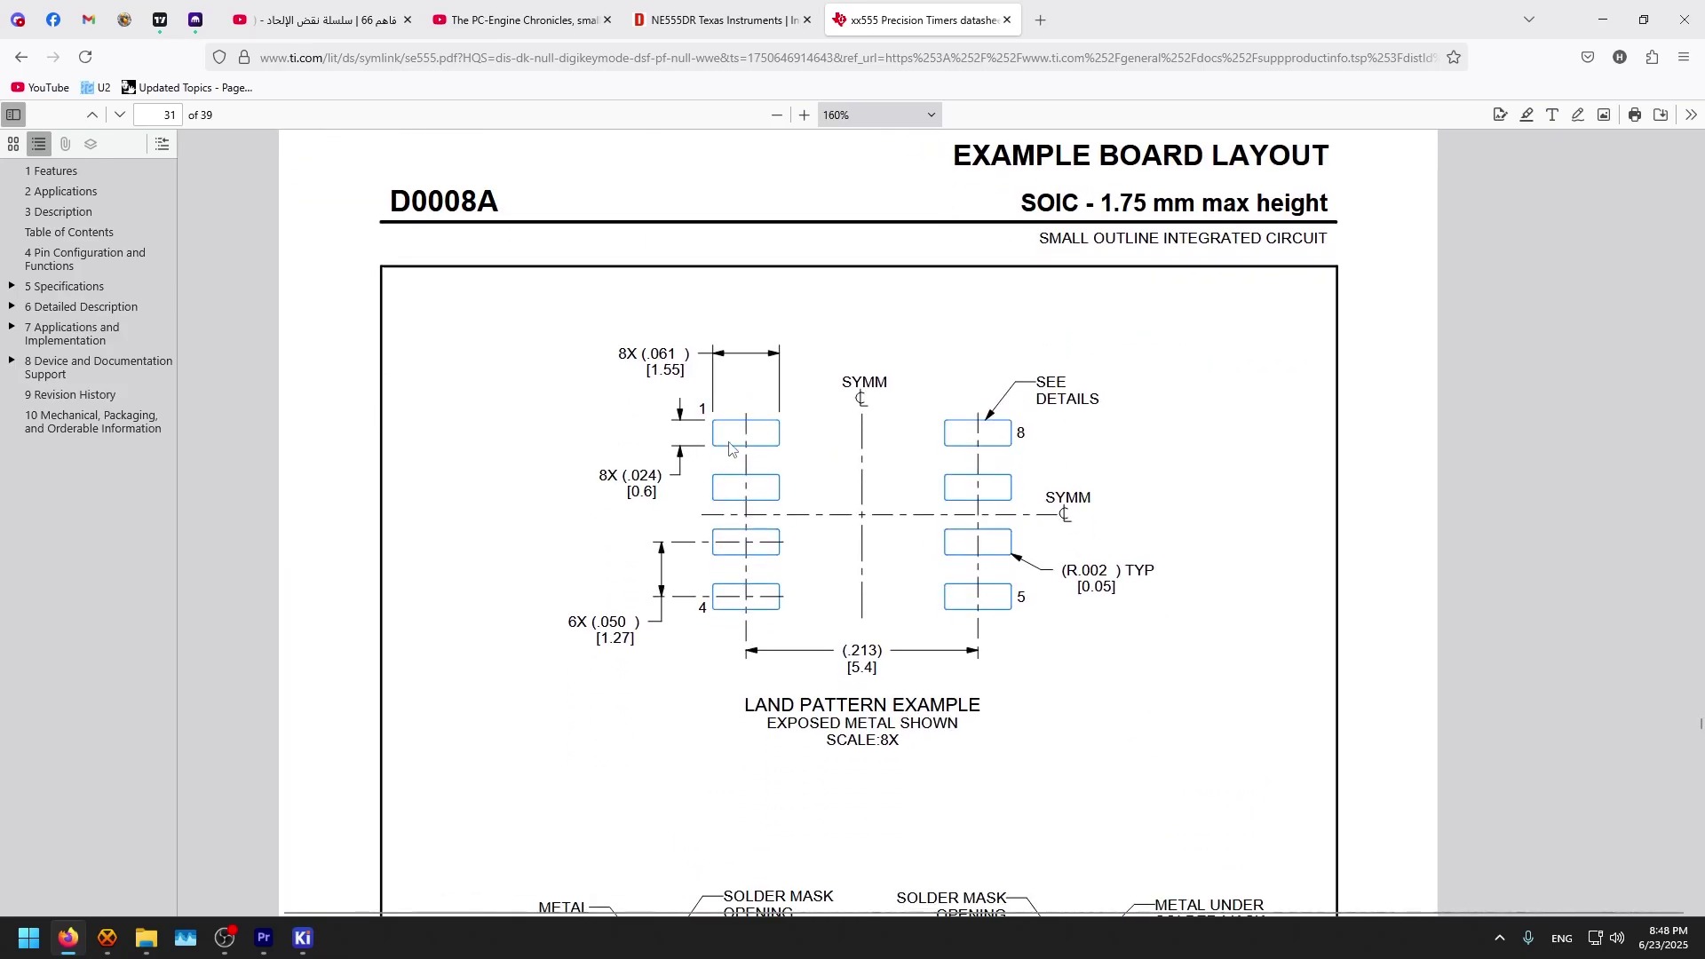
Step: Return to the Footprint Editor and create a new untitled footprint
mouse_move(303, 935)
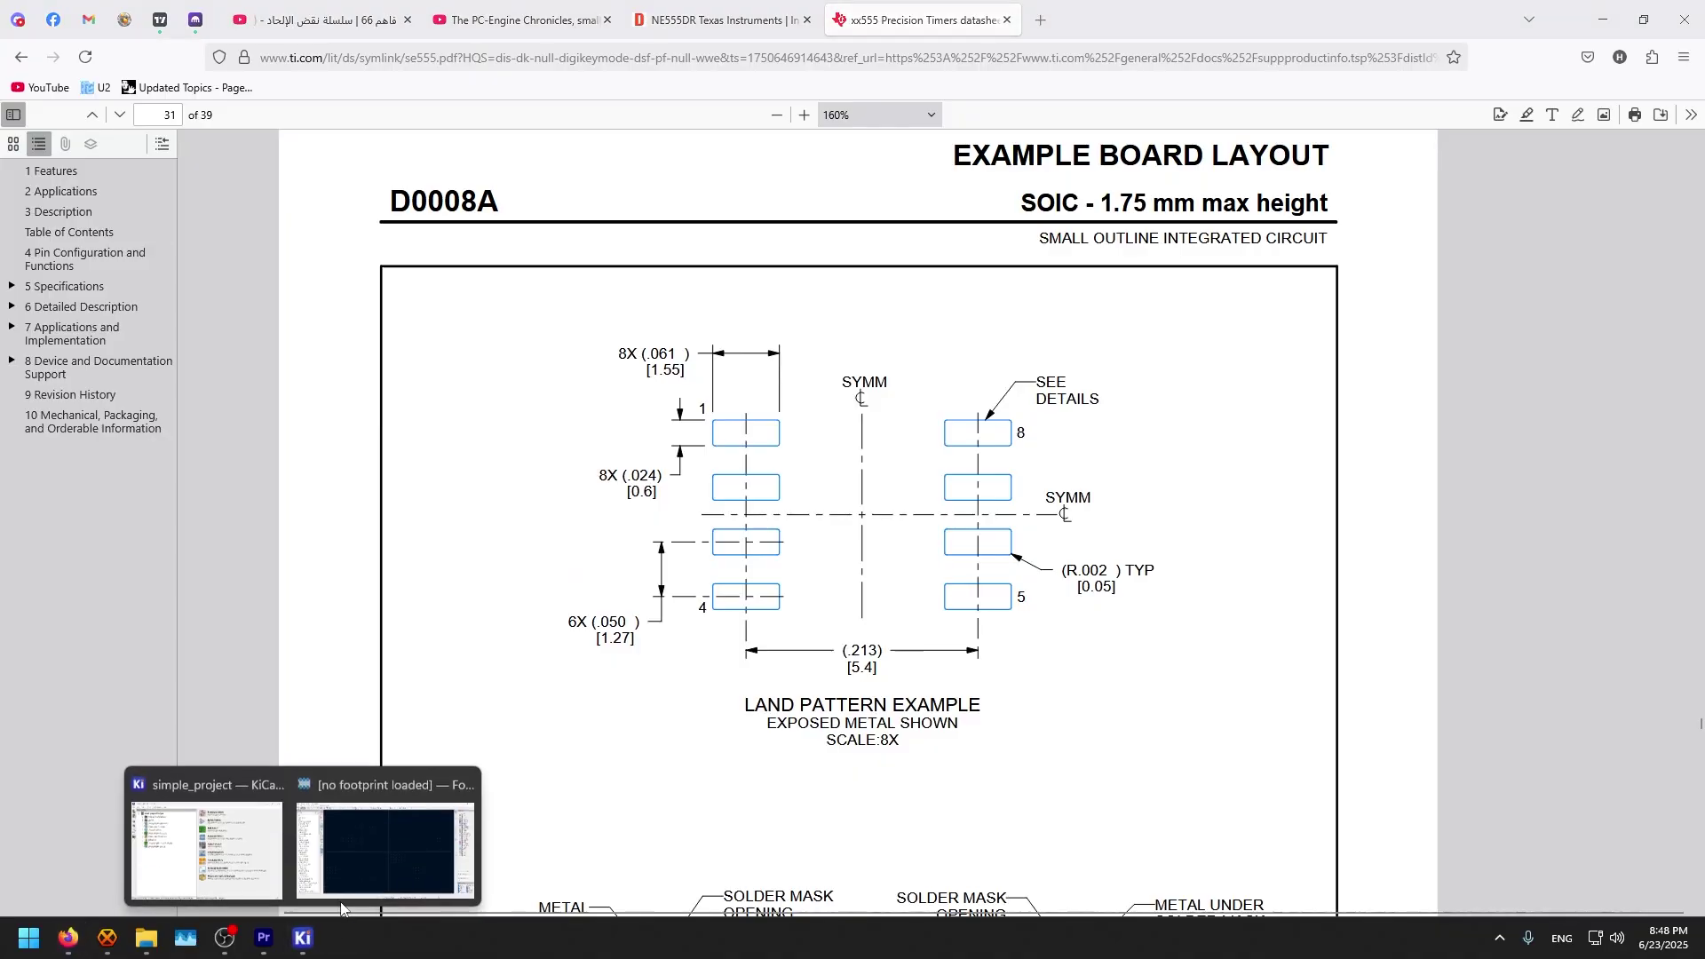
click(353, 865)
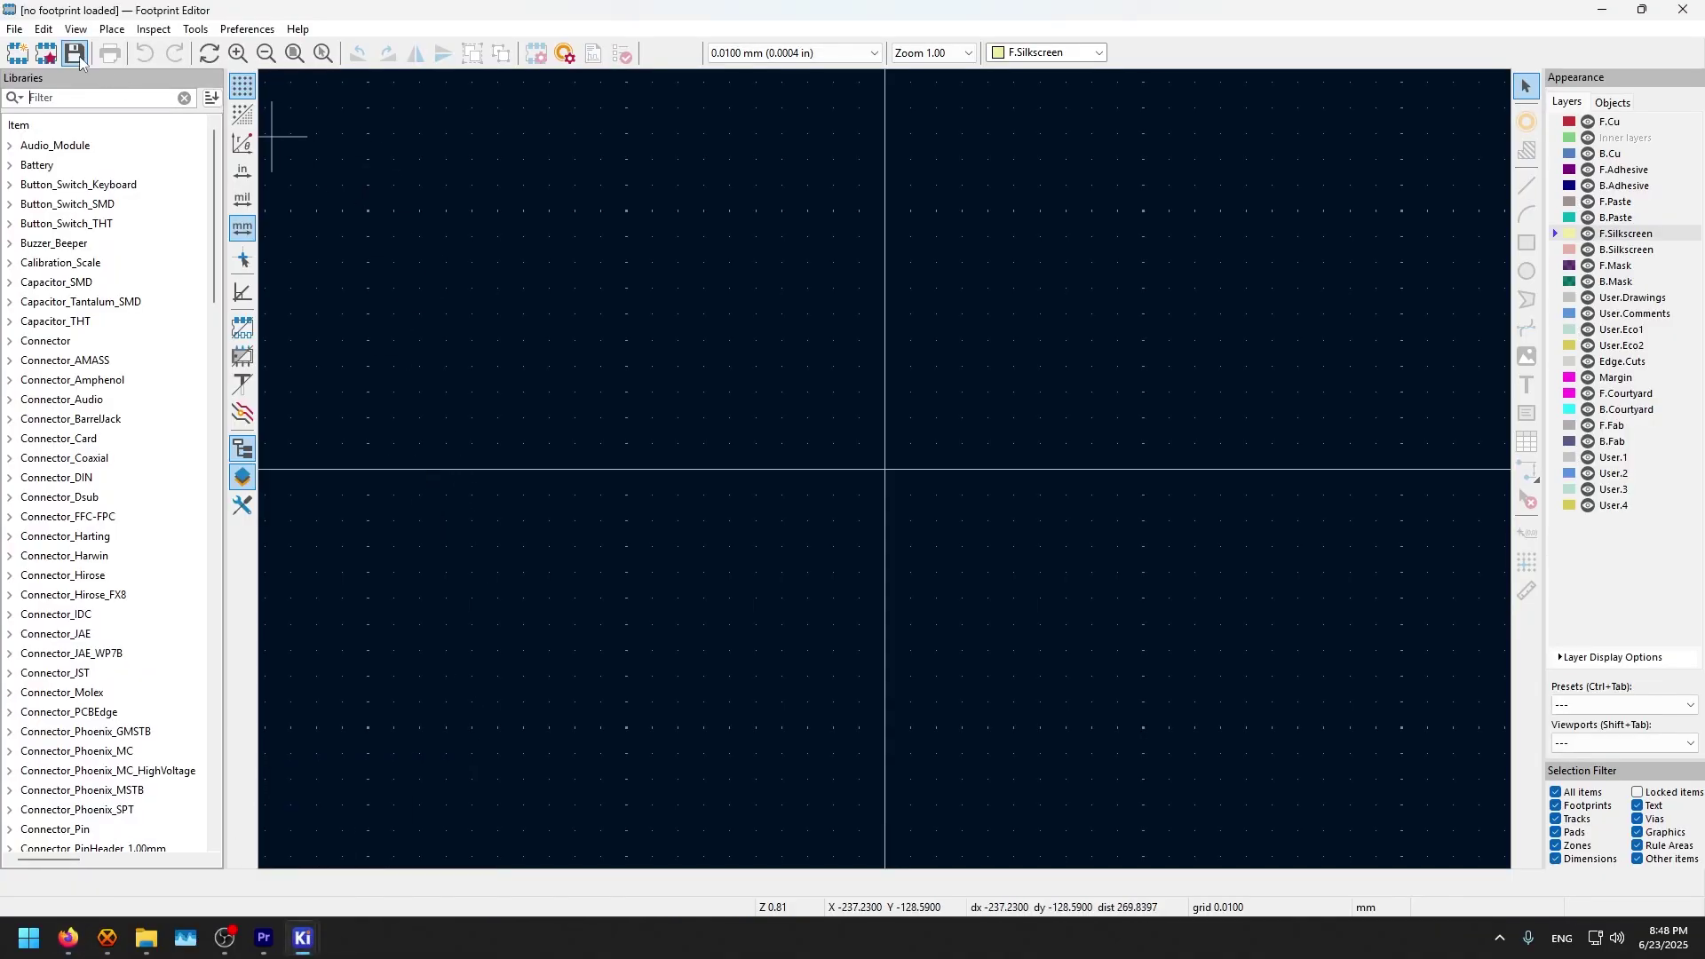
click(17, 51)
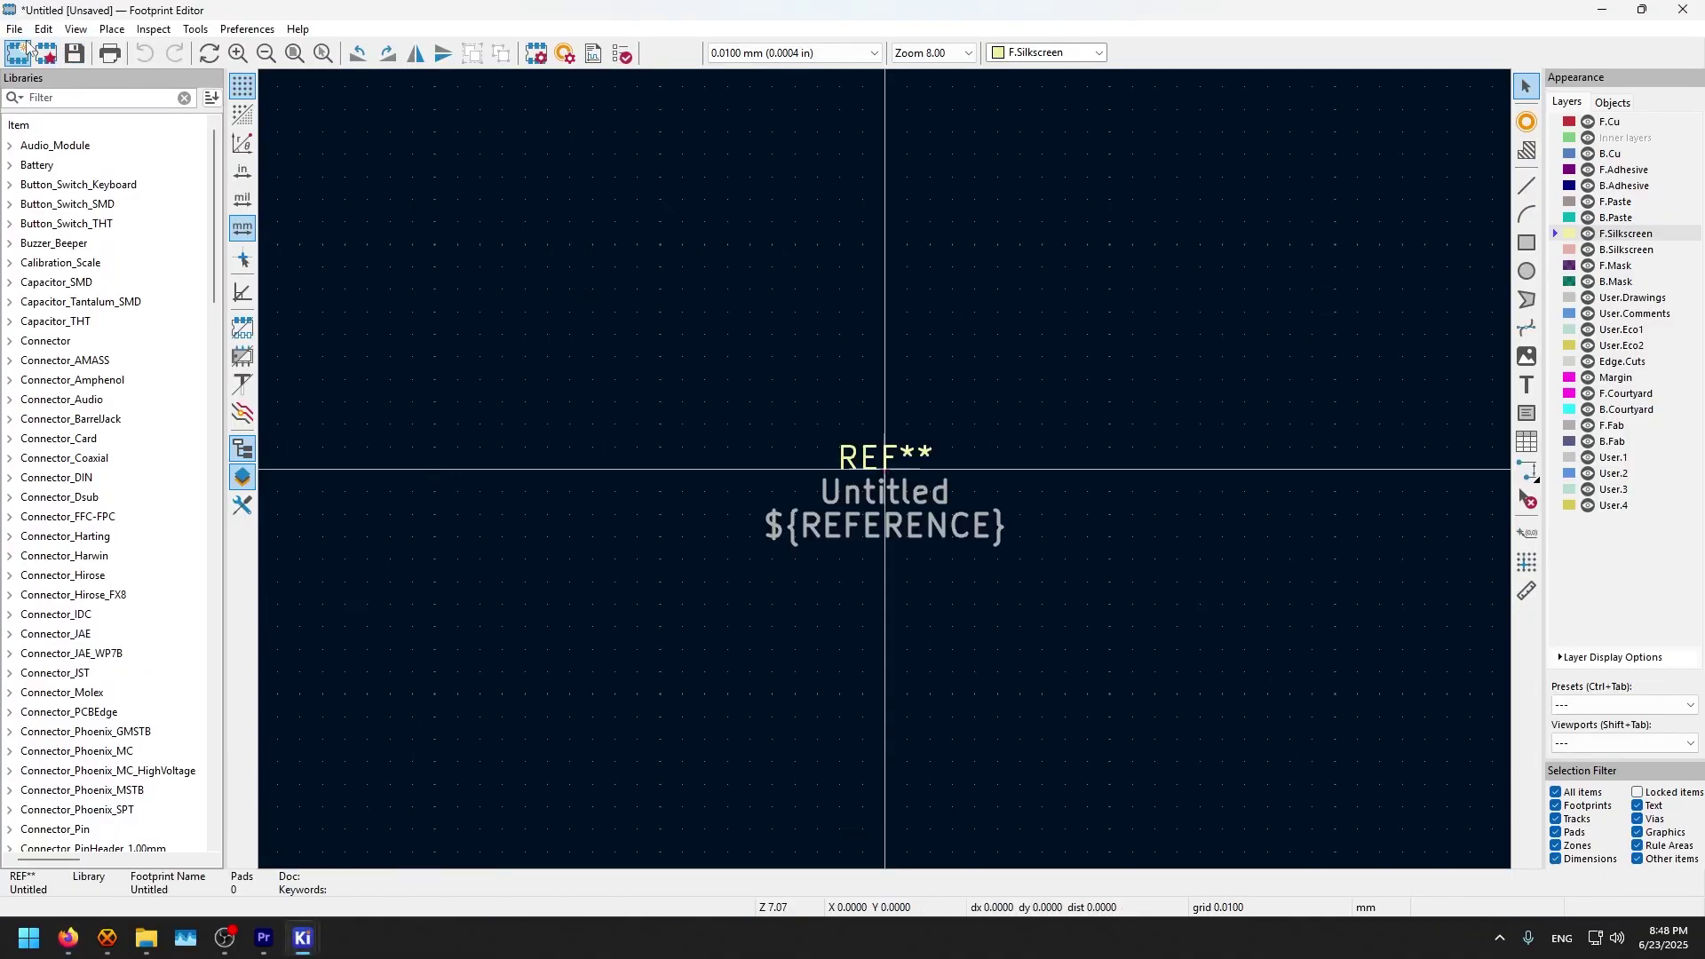
Step: Pick the Add Pad tool to start positioning pad 1
click(1527, 122)
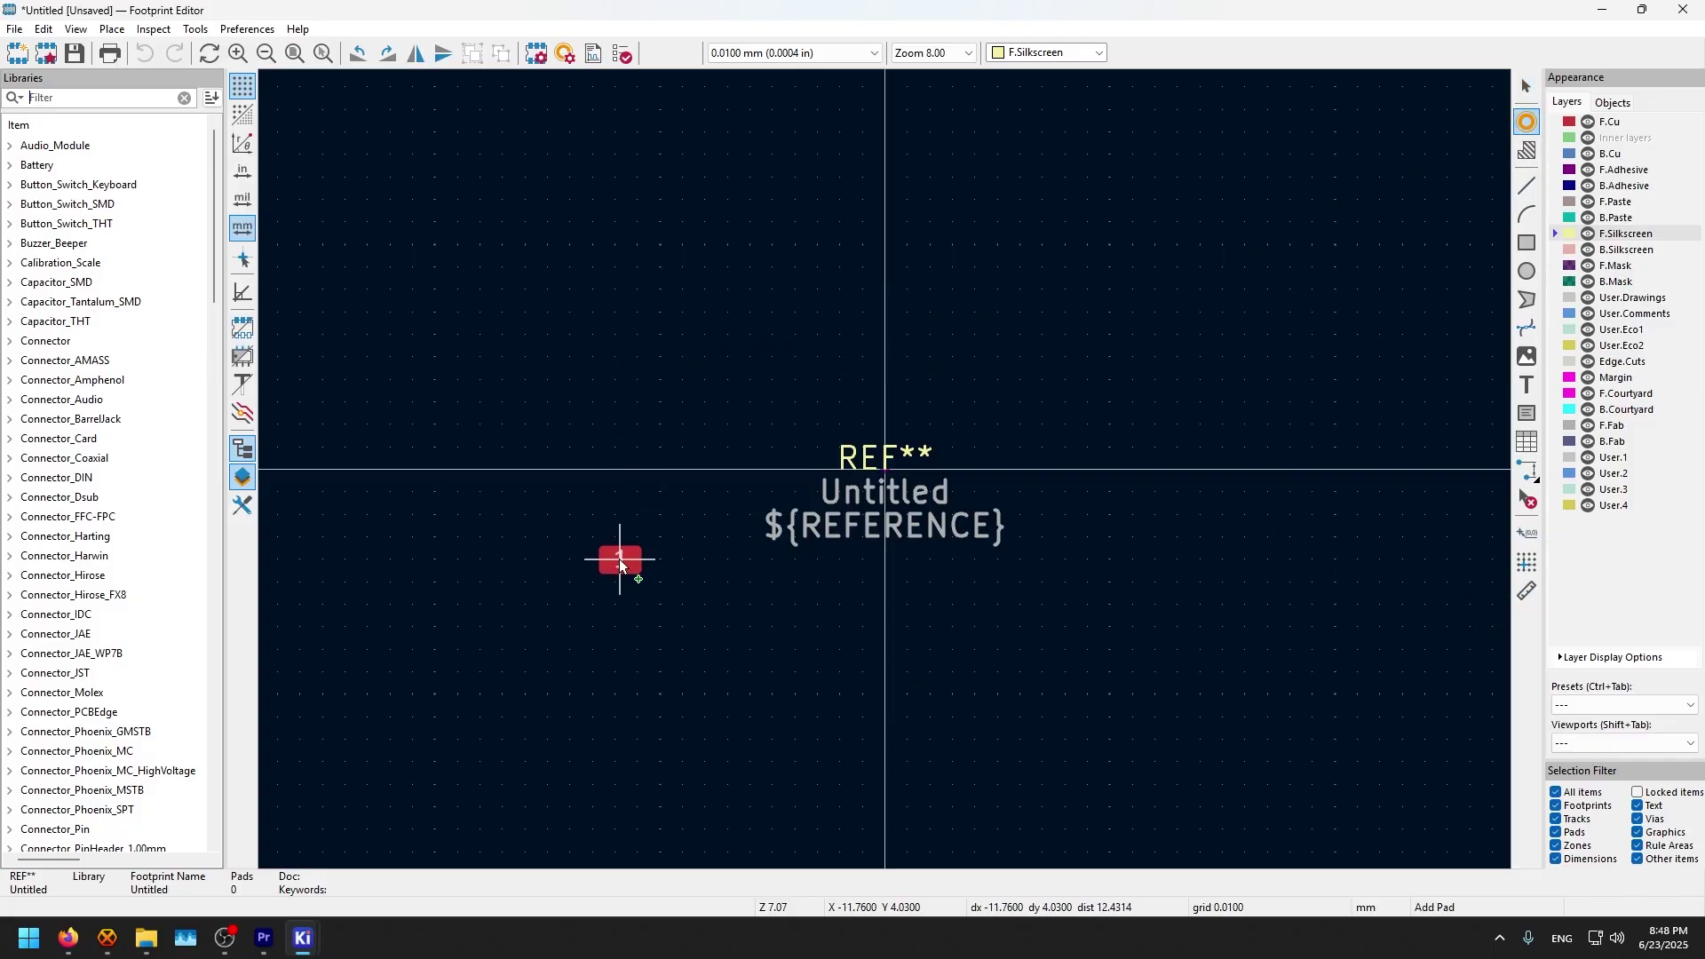
scroll(620, 557, up, 4)
scroll(885, 469, down, 2)
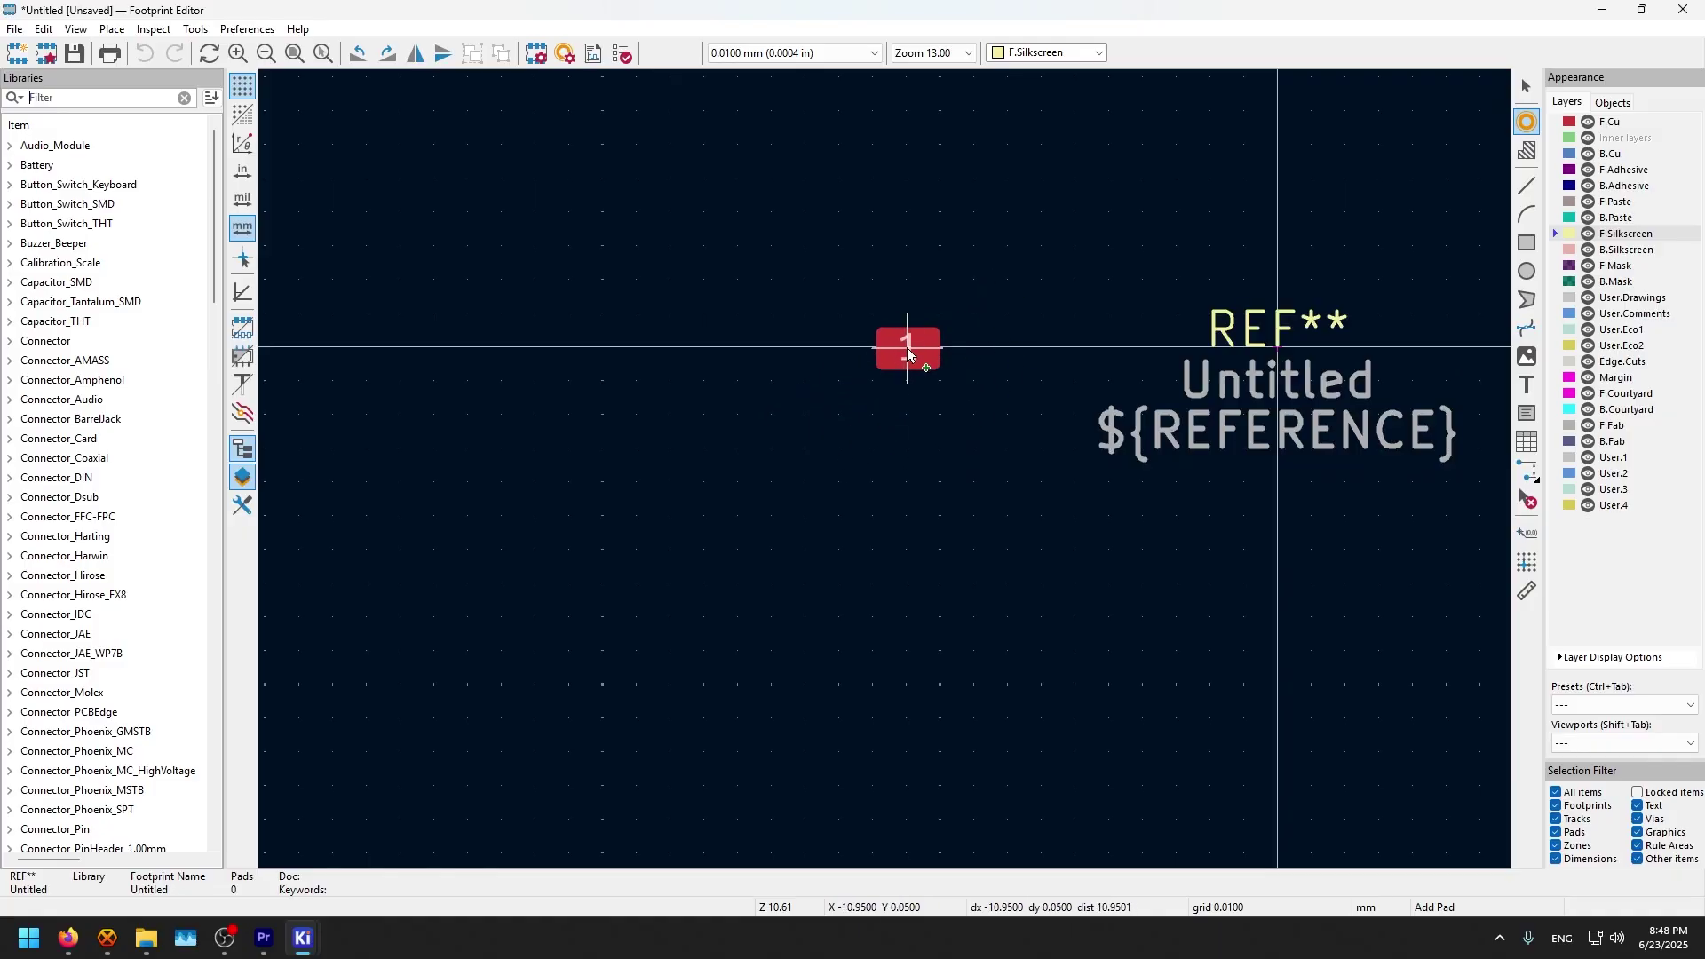
text(e)
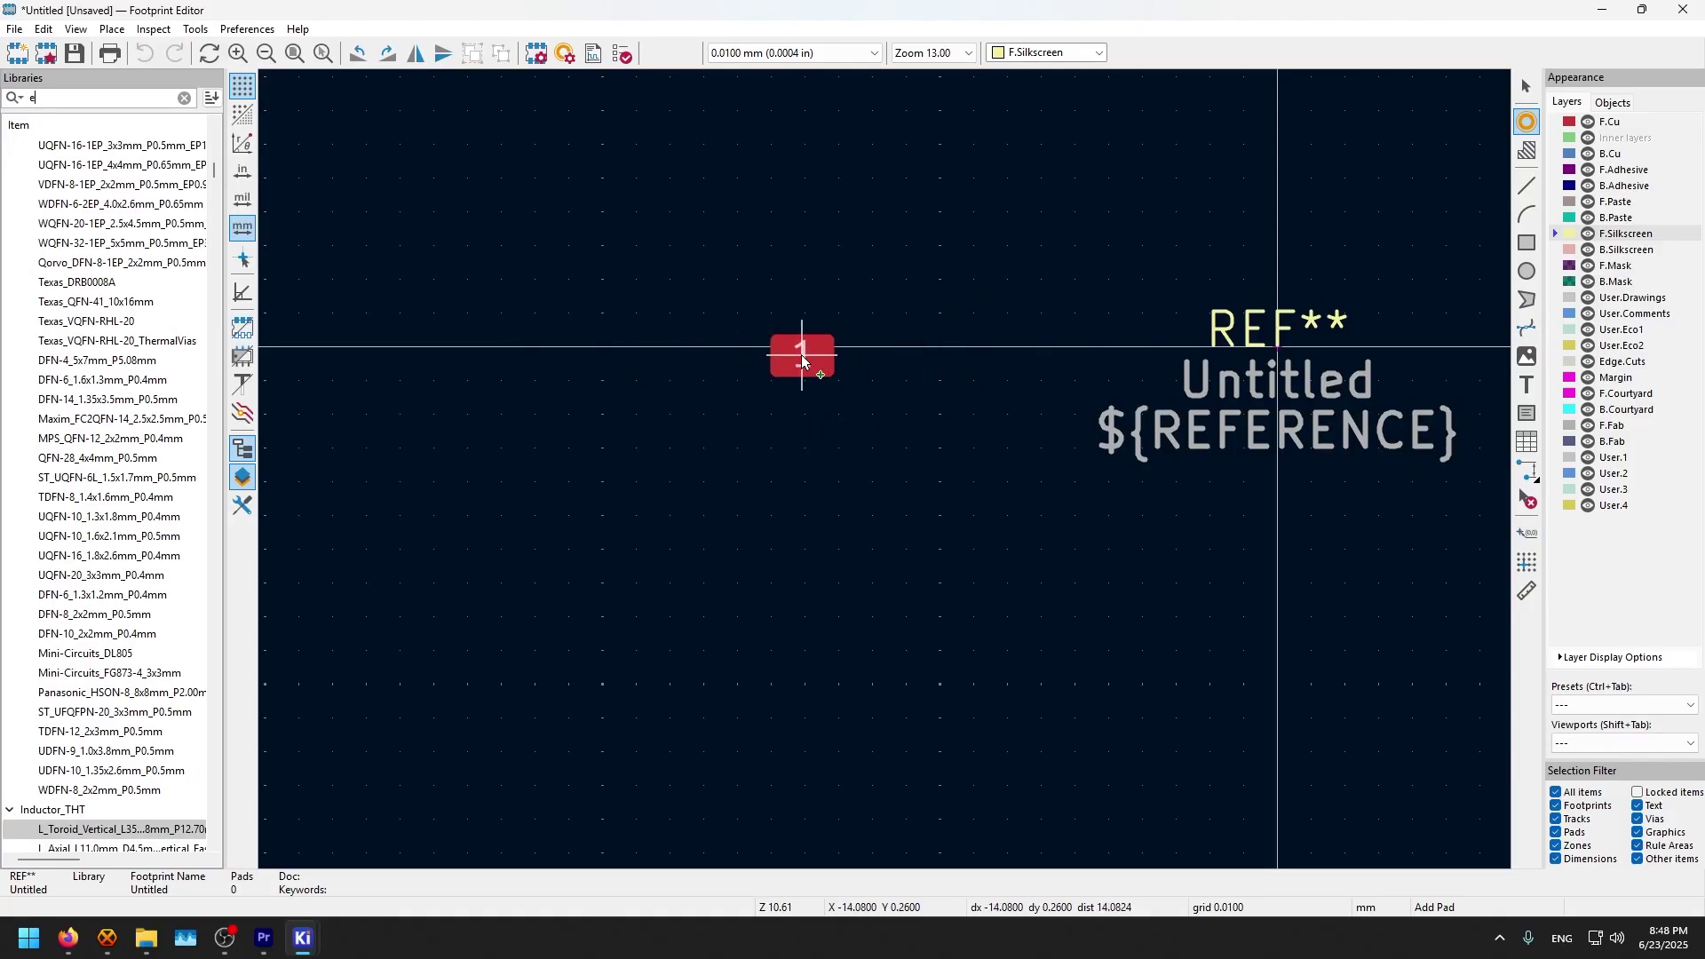
text(e)
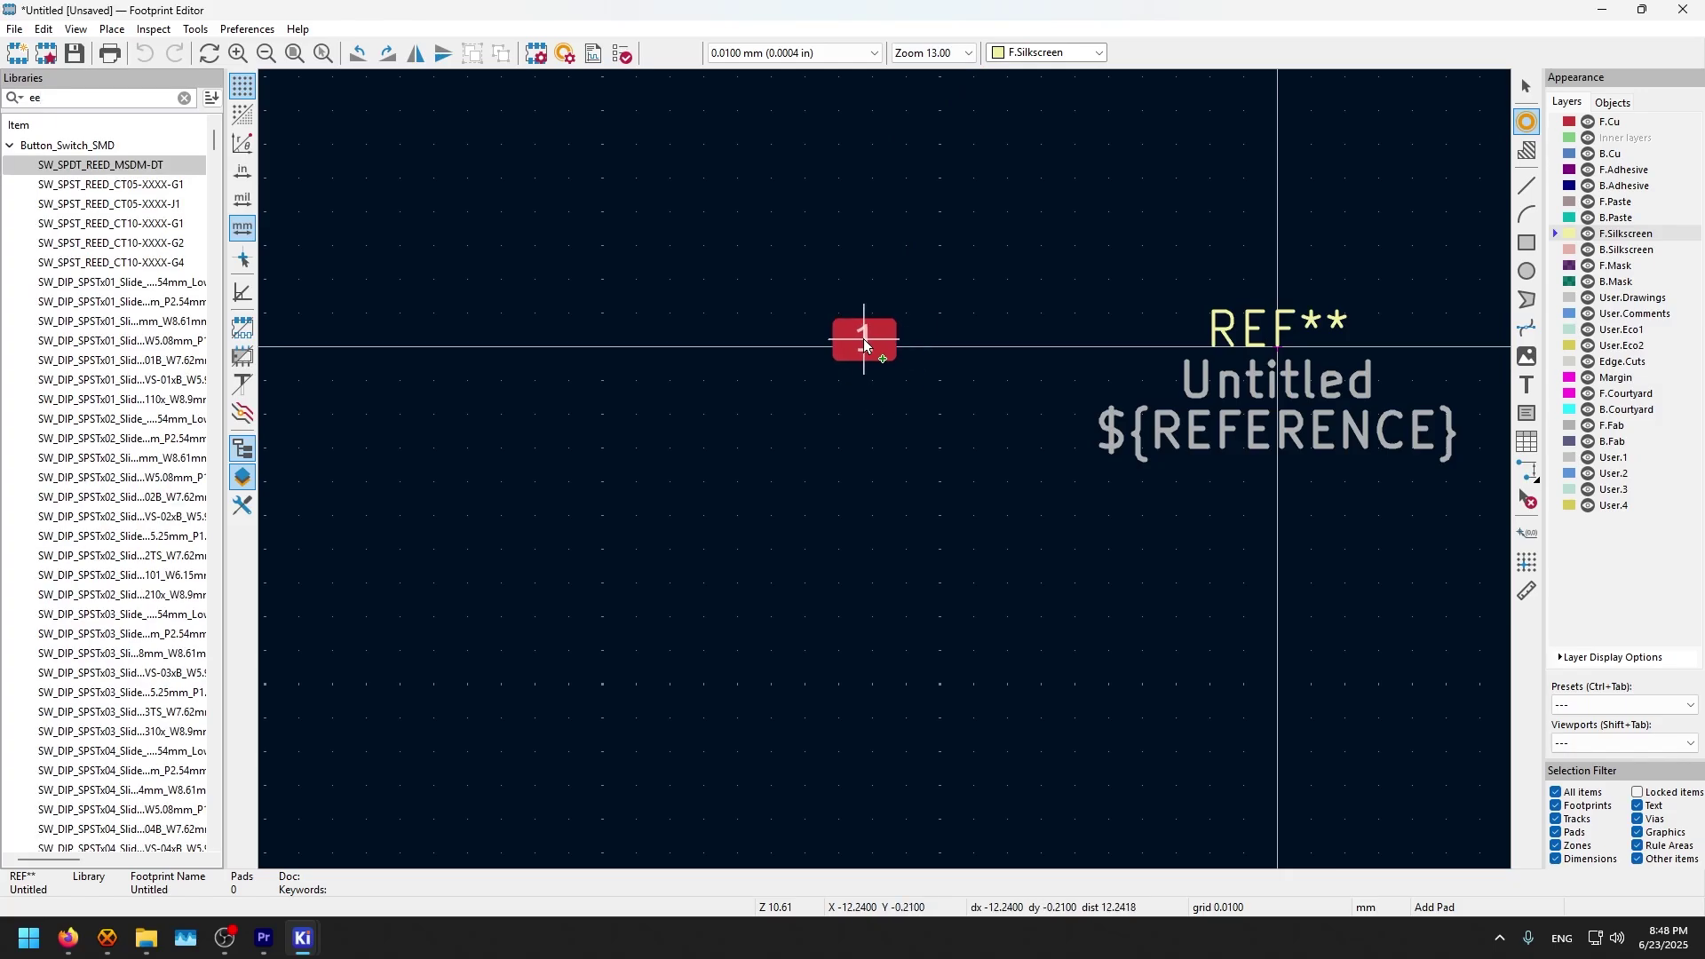
Step: Place pad 1 left of the reference text and open its properties
click(863, 338)
key(Escape)
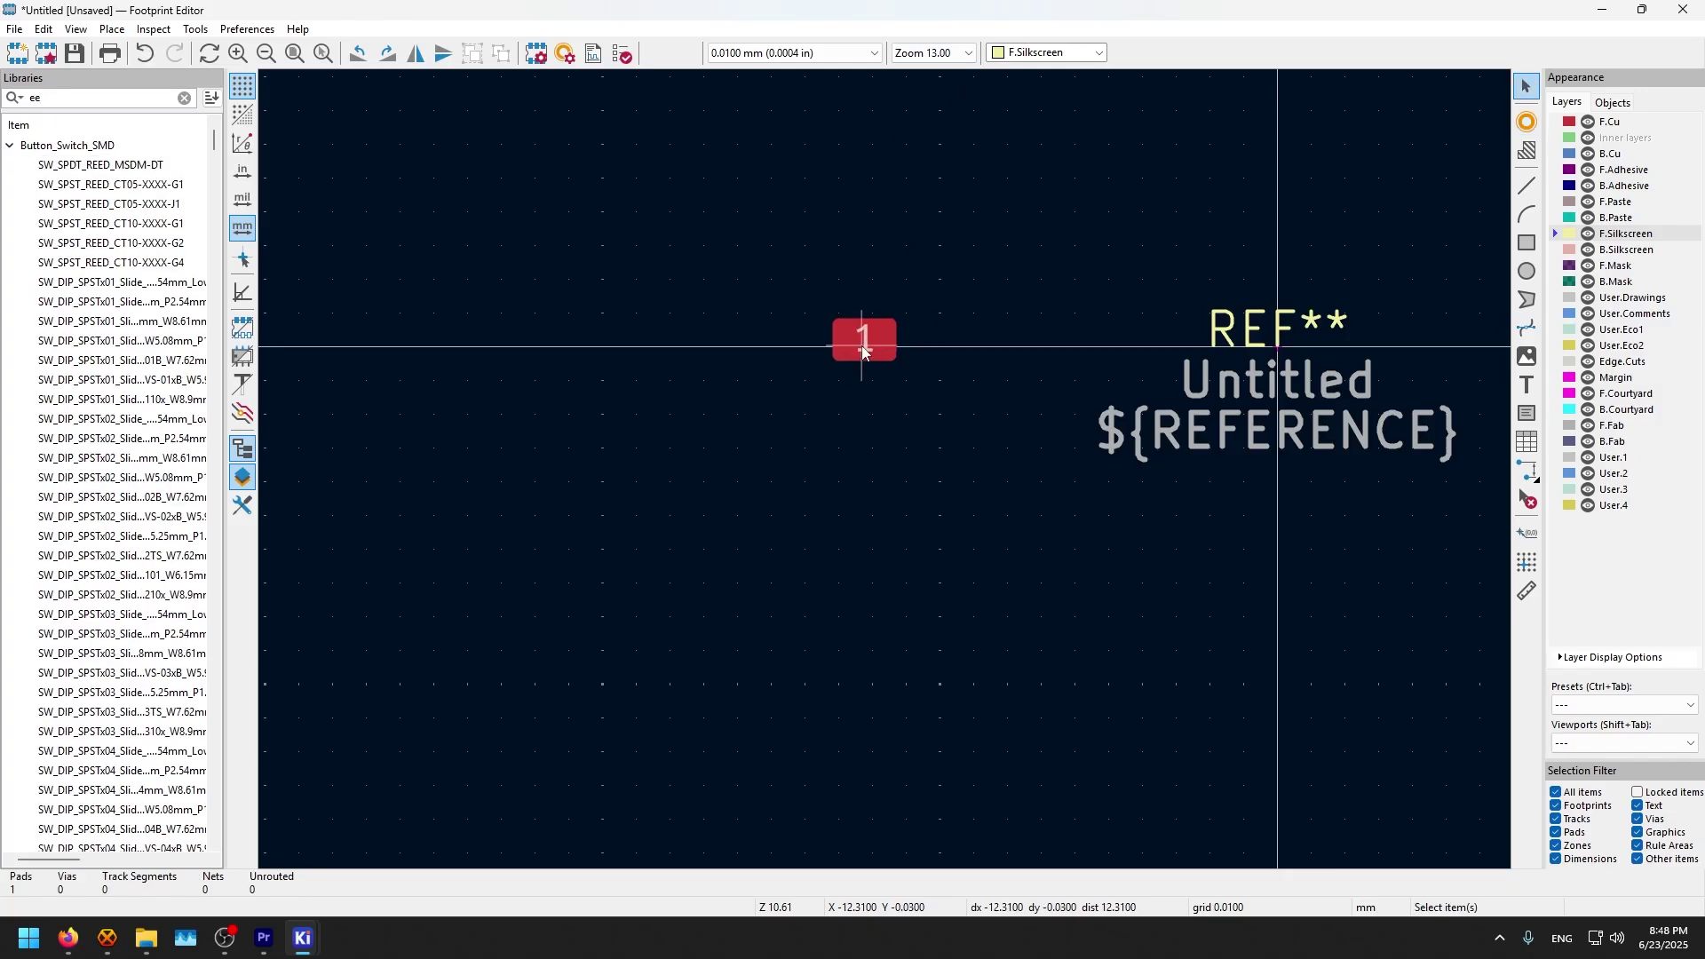
click(862, 345)
double_click(866, 345)
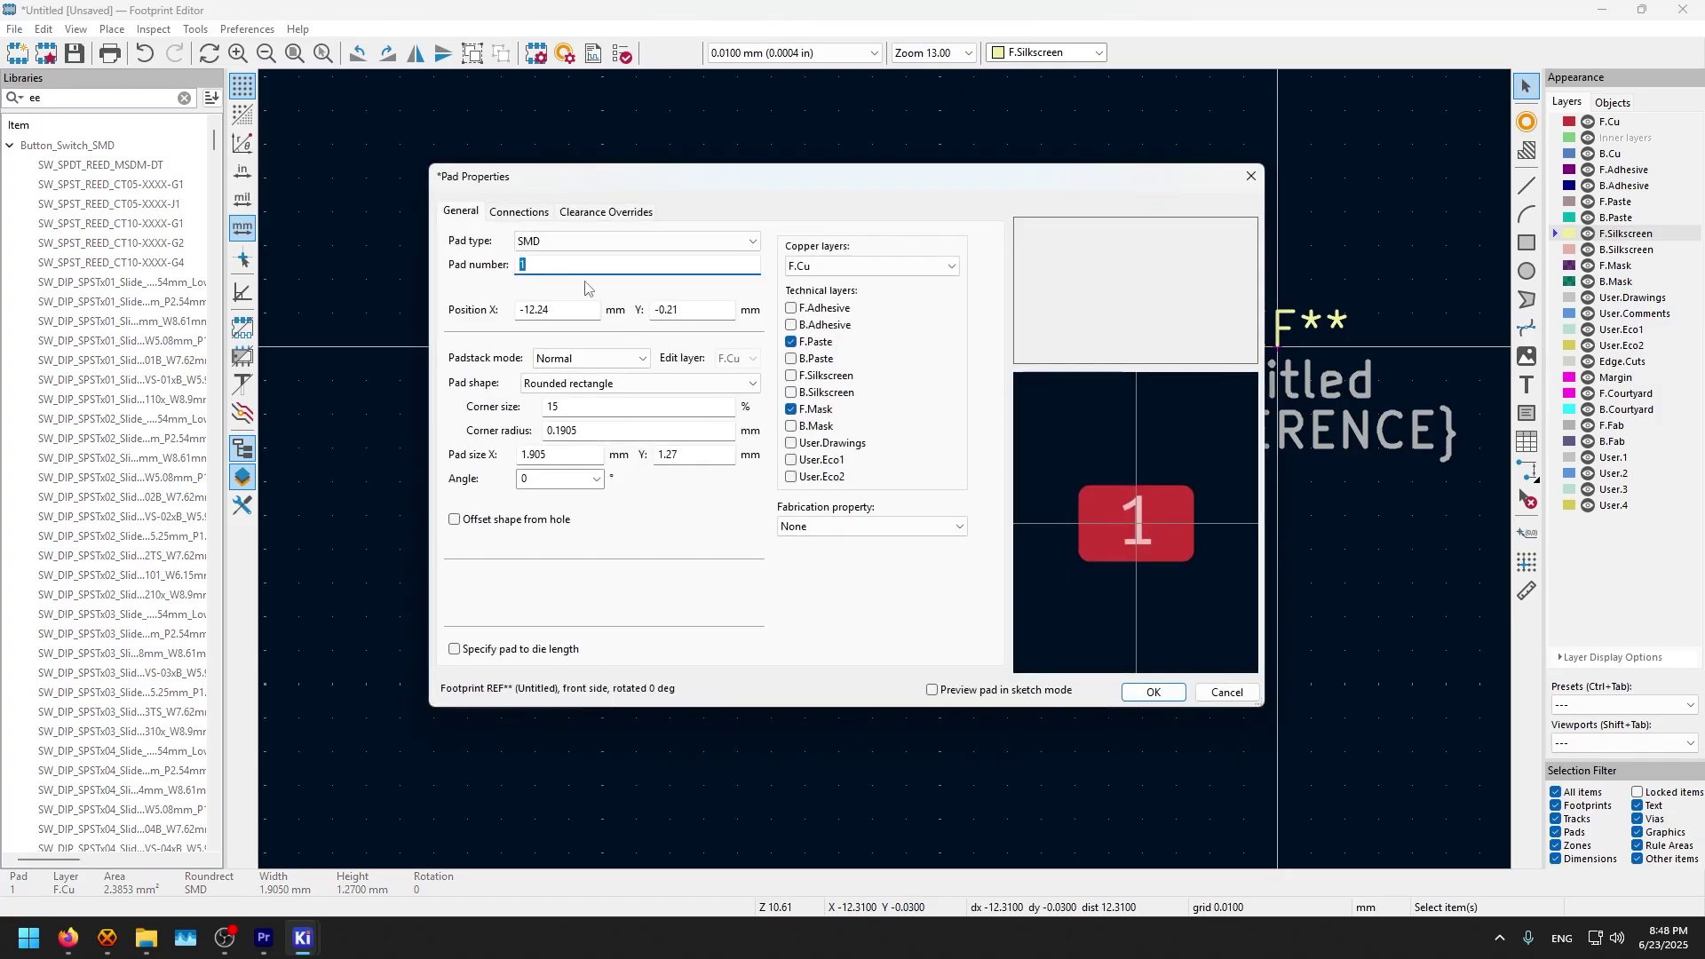
Step: Make pad 1 an NPTH mechanical circular pad with a round 5 mm hole
click(573, 252)
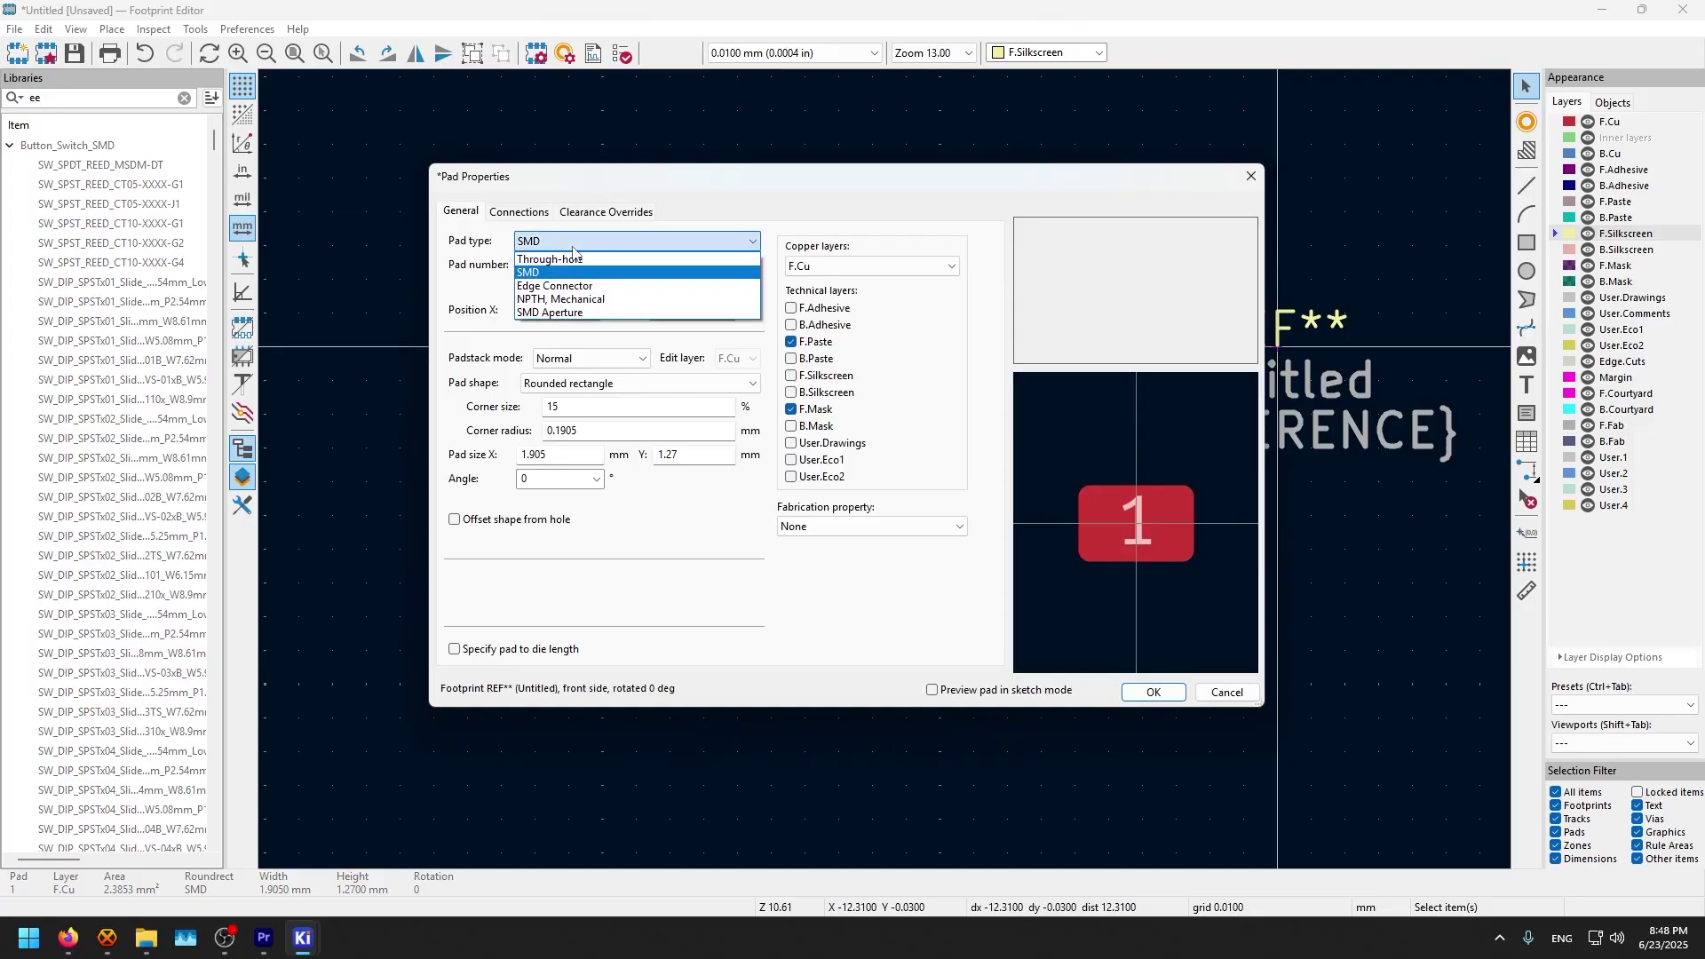
click(598, 300)
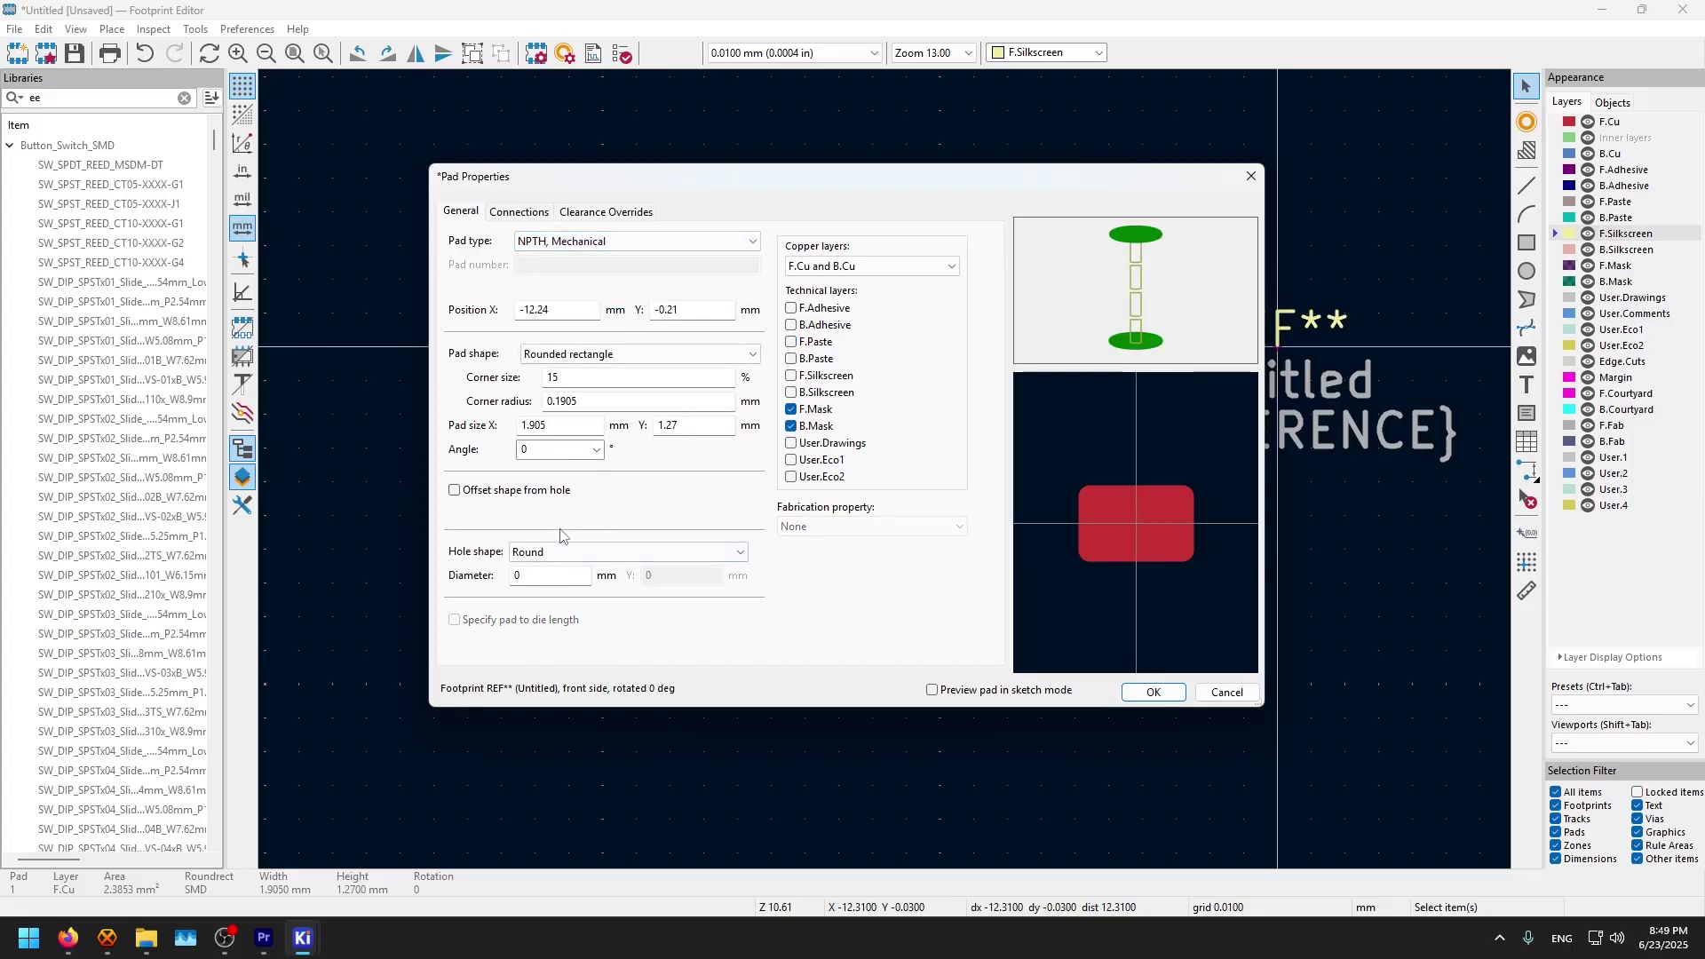
click(566, 354)
click(577, 368)
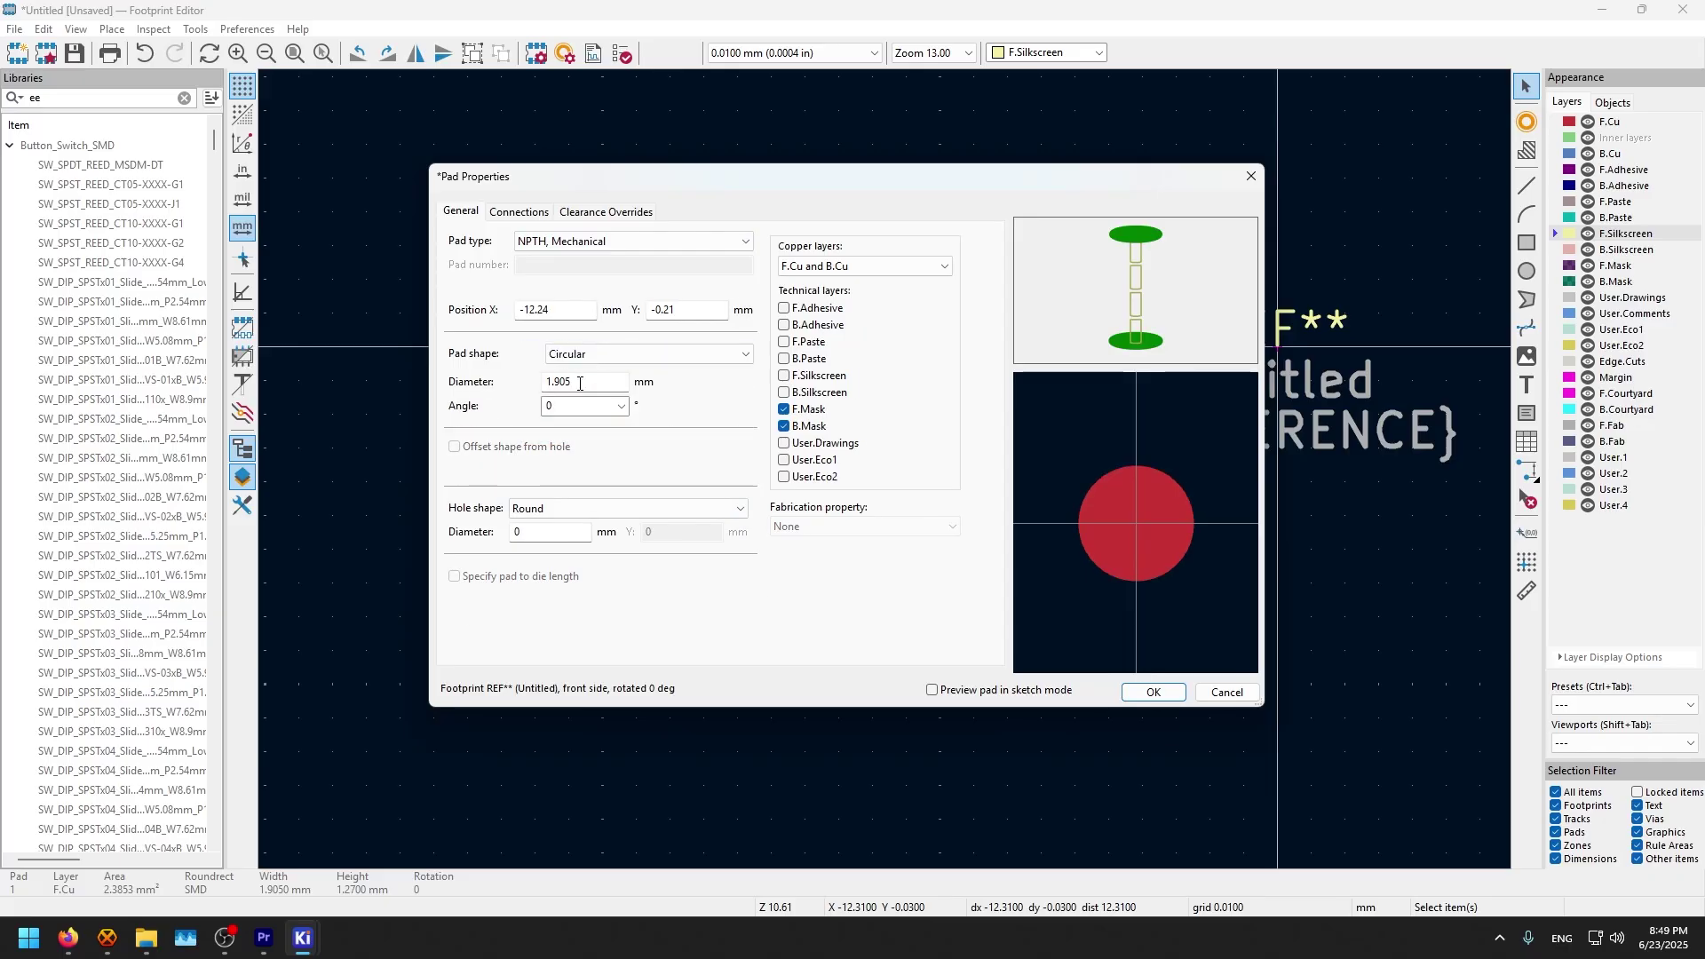
click(537, 509)
click(539, 526)
key(Tab)
text(5)
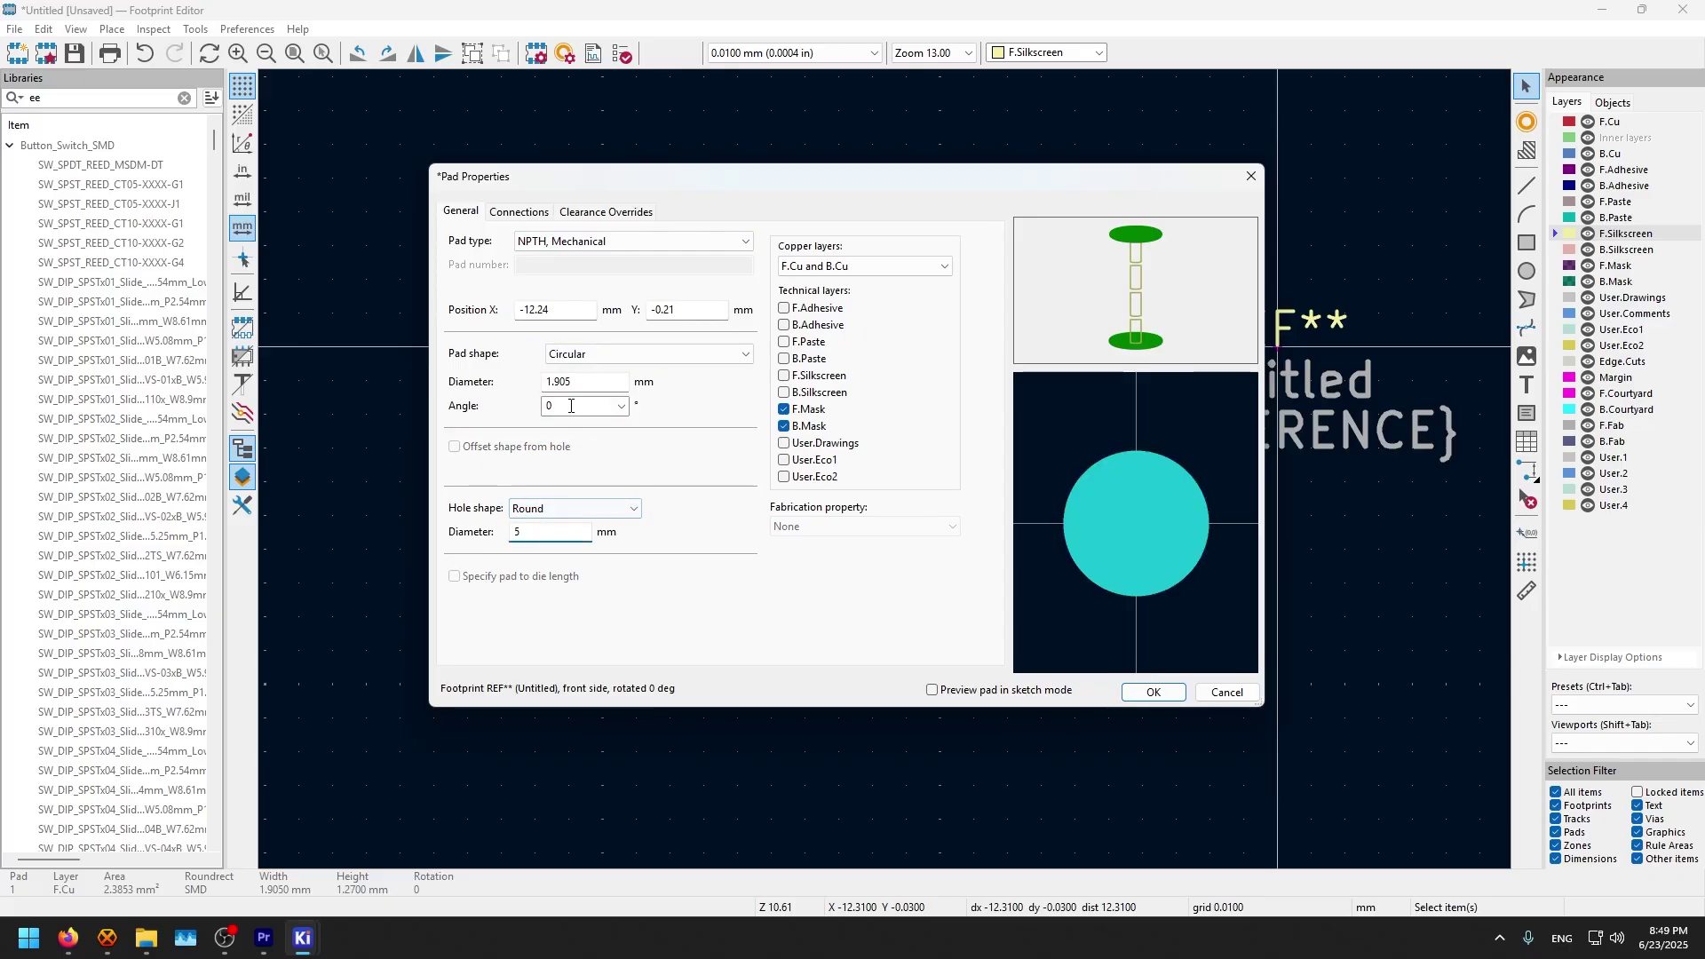
Step: Apply the pad changes and rotate the 3D Viewer to inspect the hole wall, then close it
click(1137, 692)
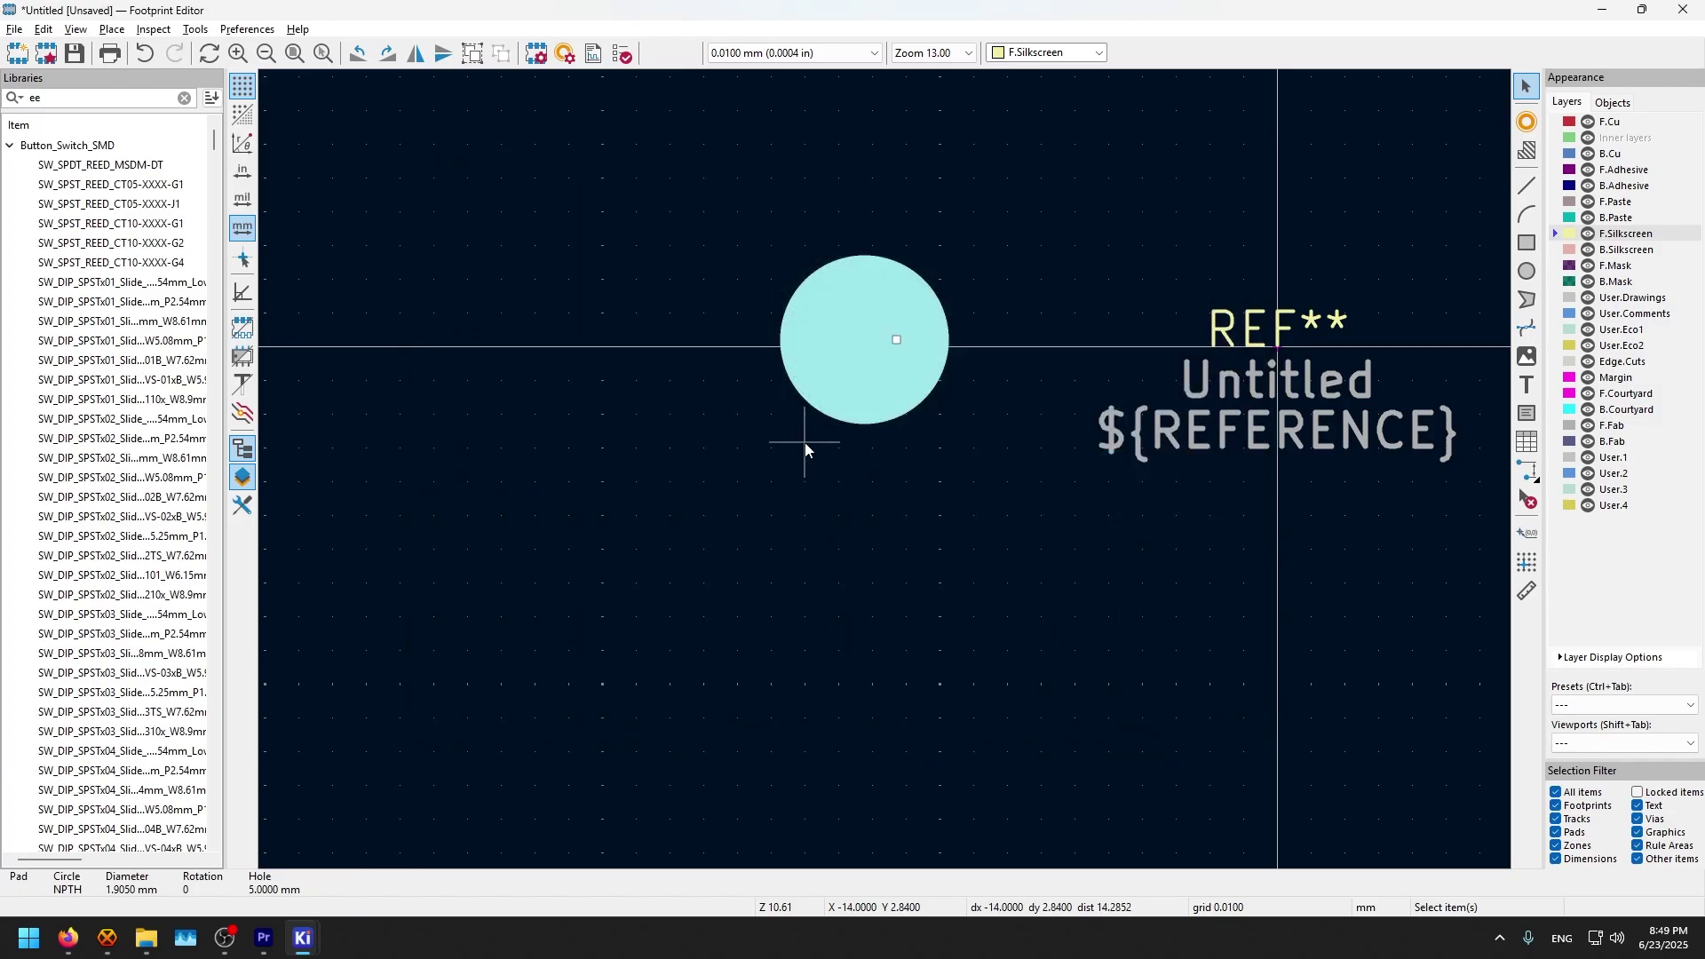
key(alt+3)
drag(669, 503, 735, 452)
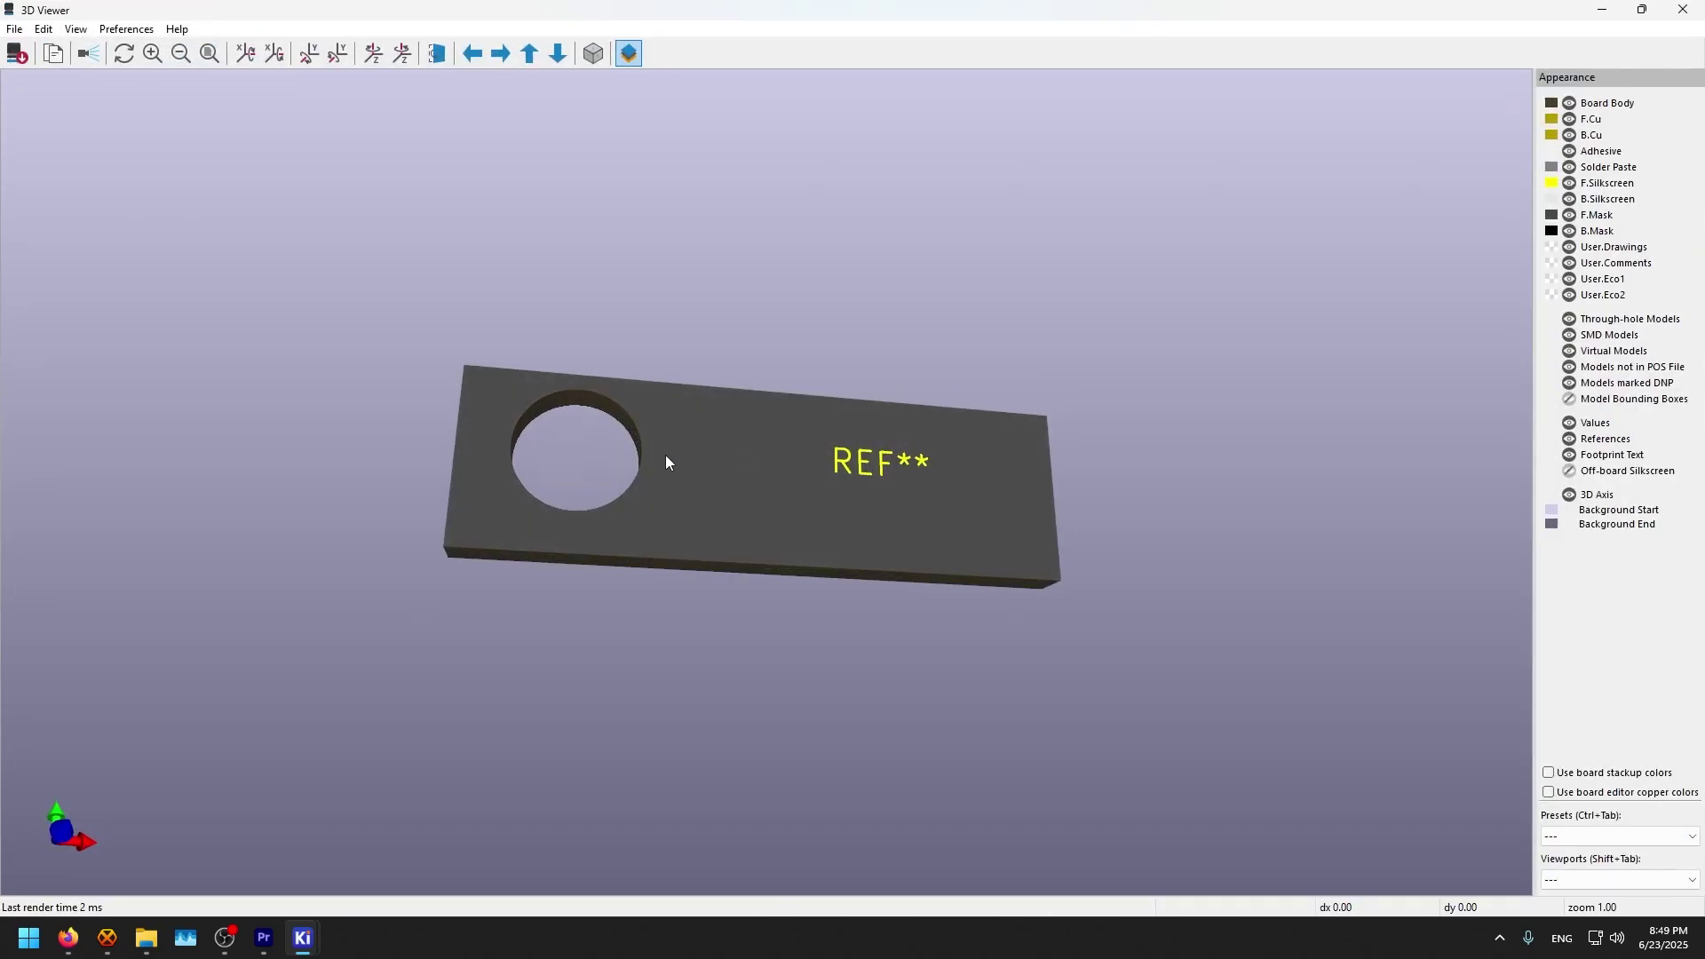
drag(588, 515, 634, 365)
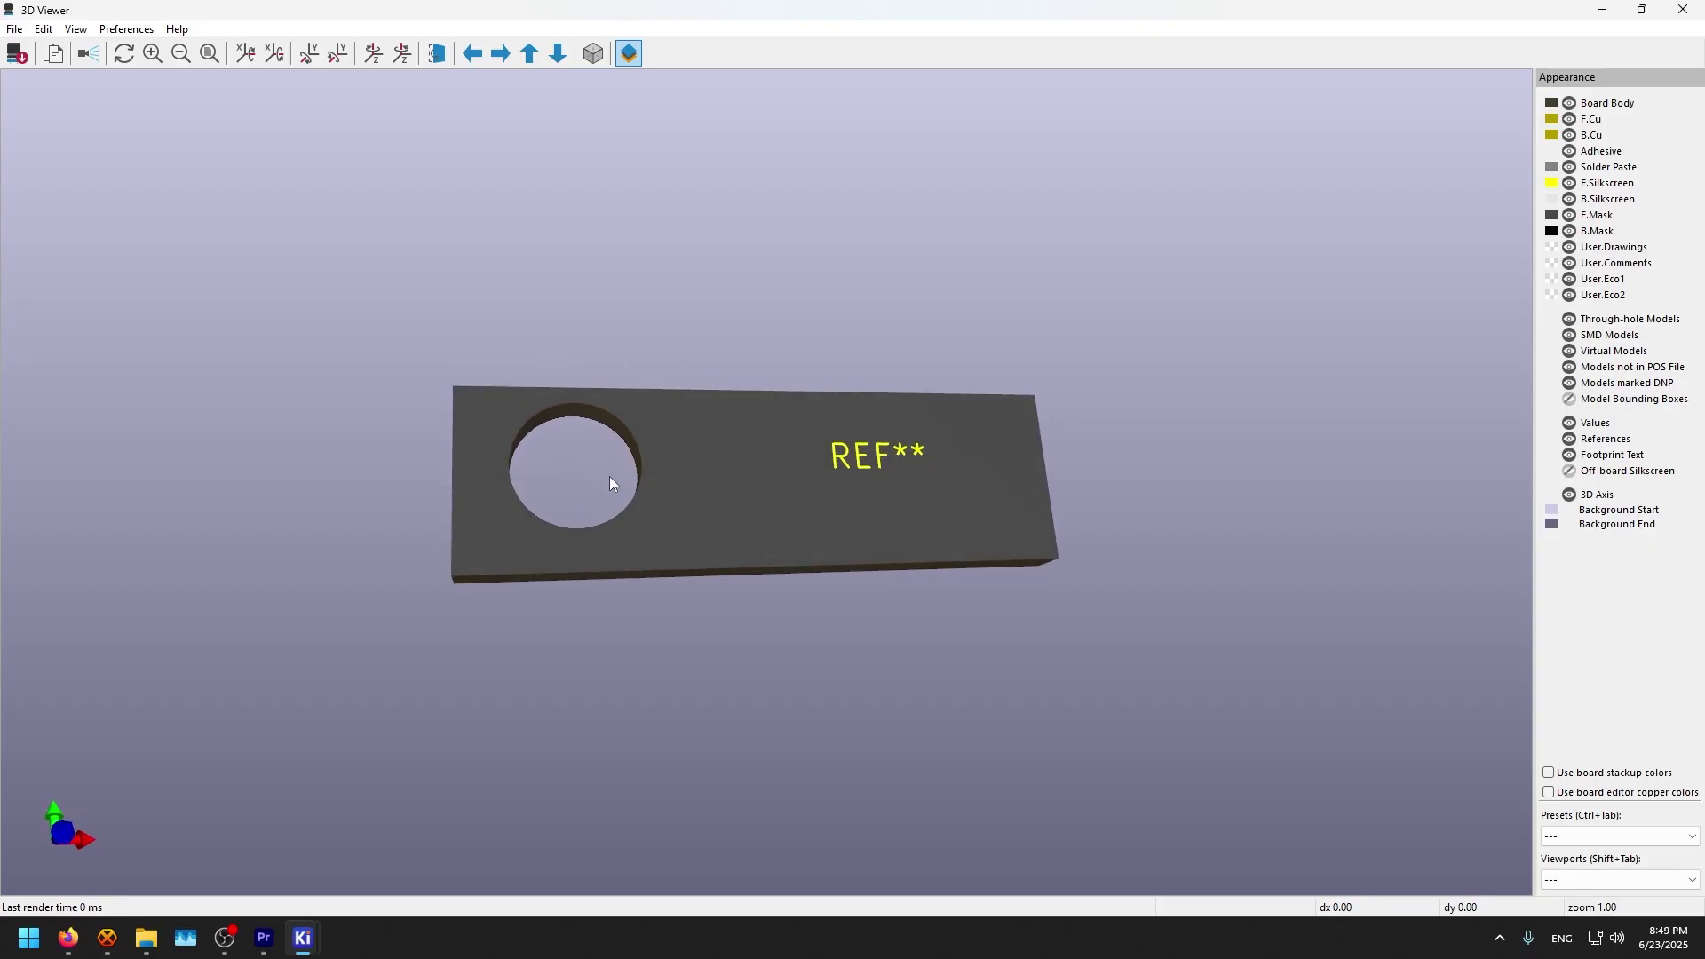
drag(647, 465, 555, 527)
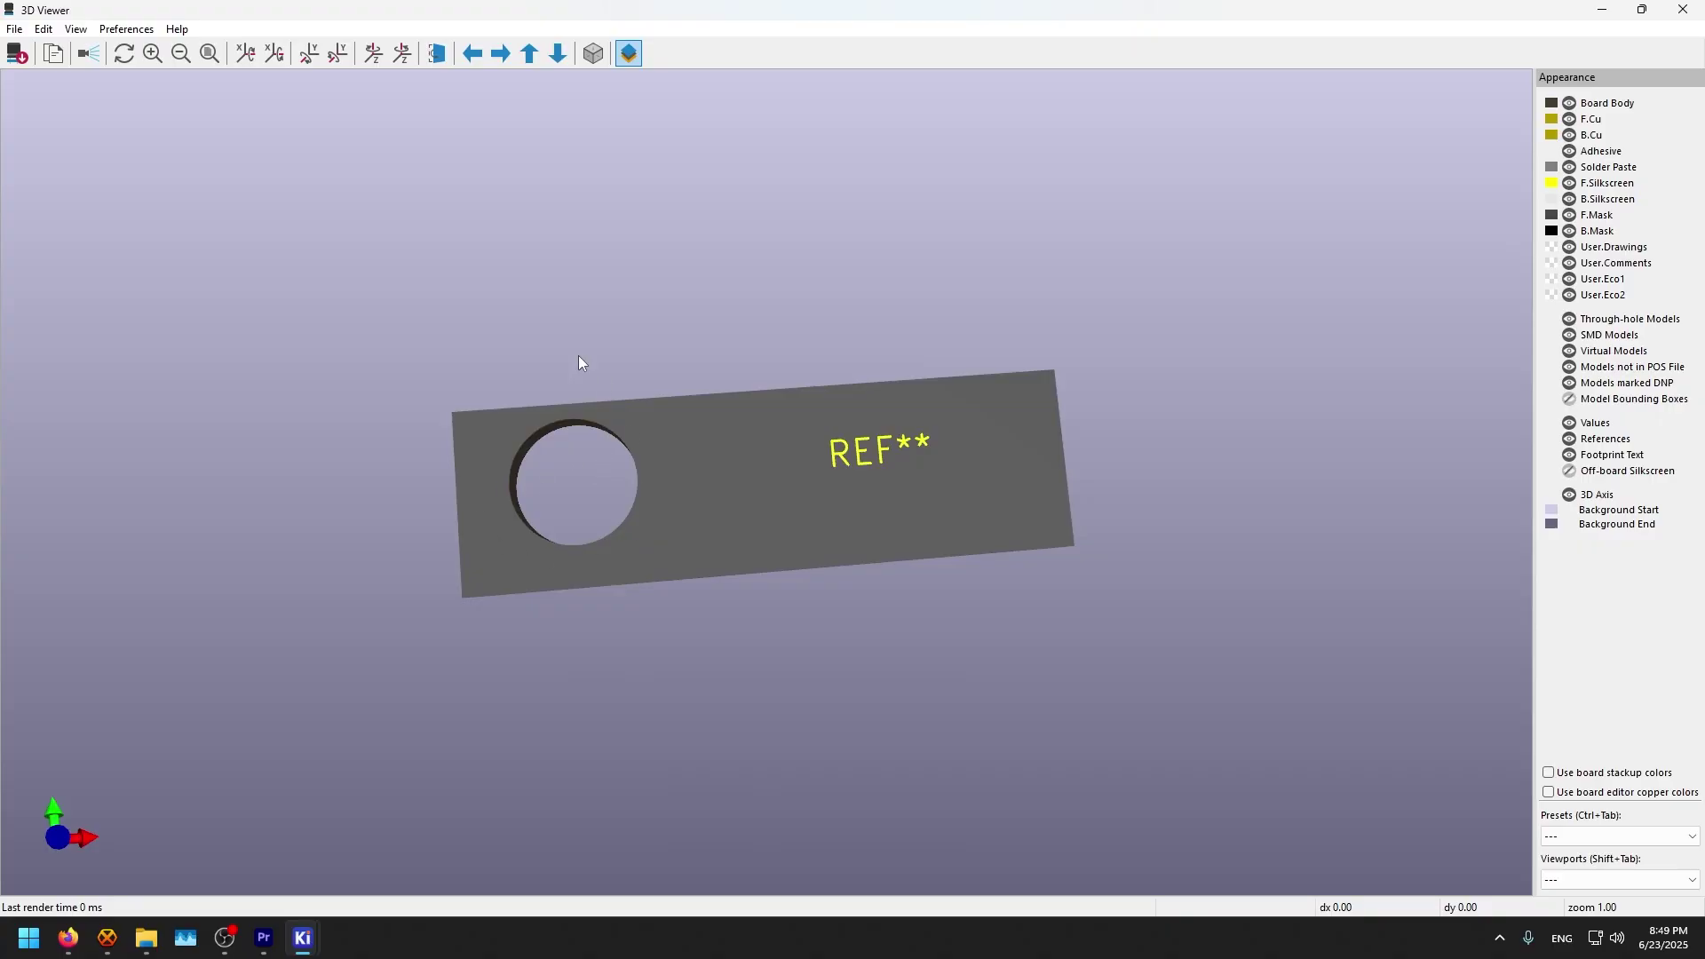
click(1682, 9)
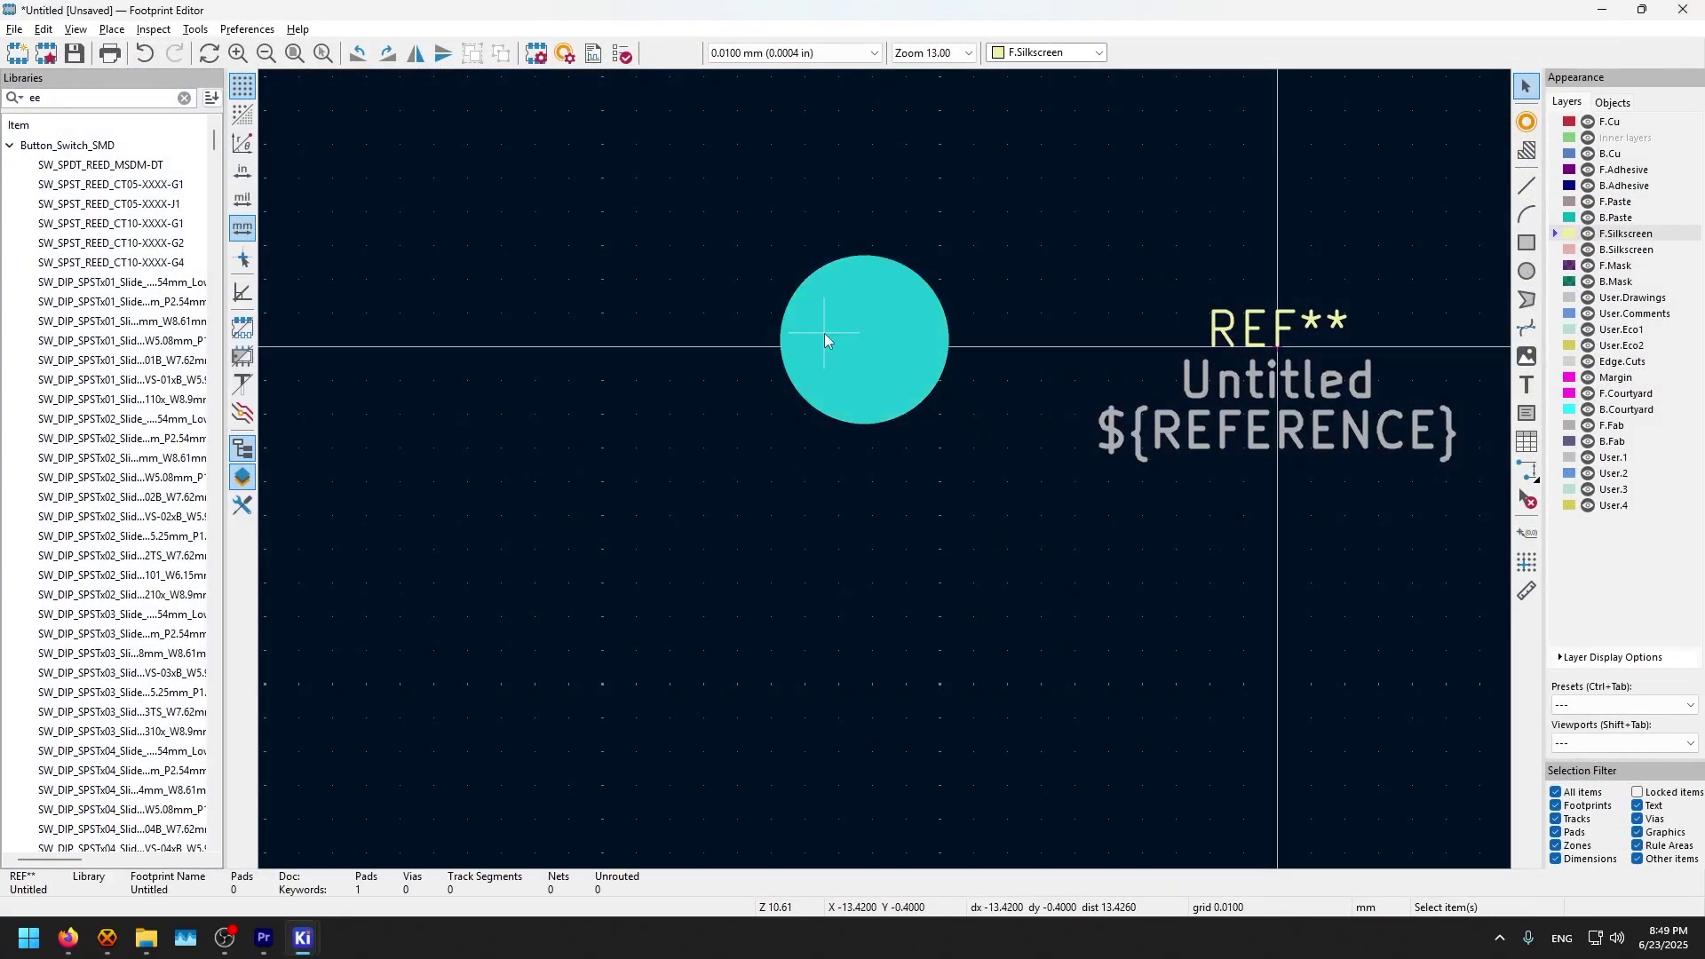
Step: Check the footprint's Clearance Overrides settings and delete the round NPTH hole pad
key(e)
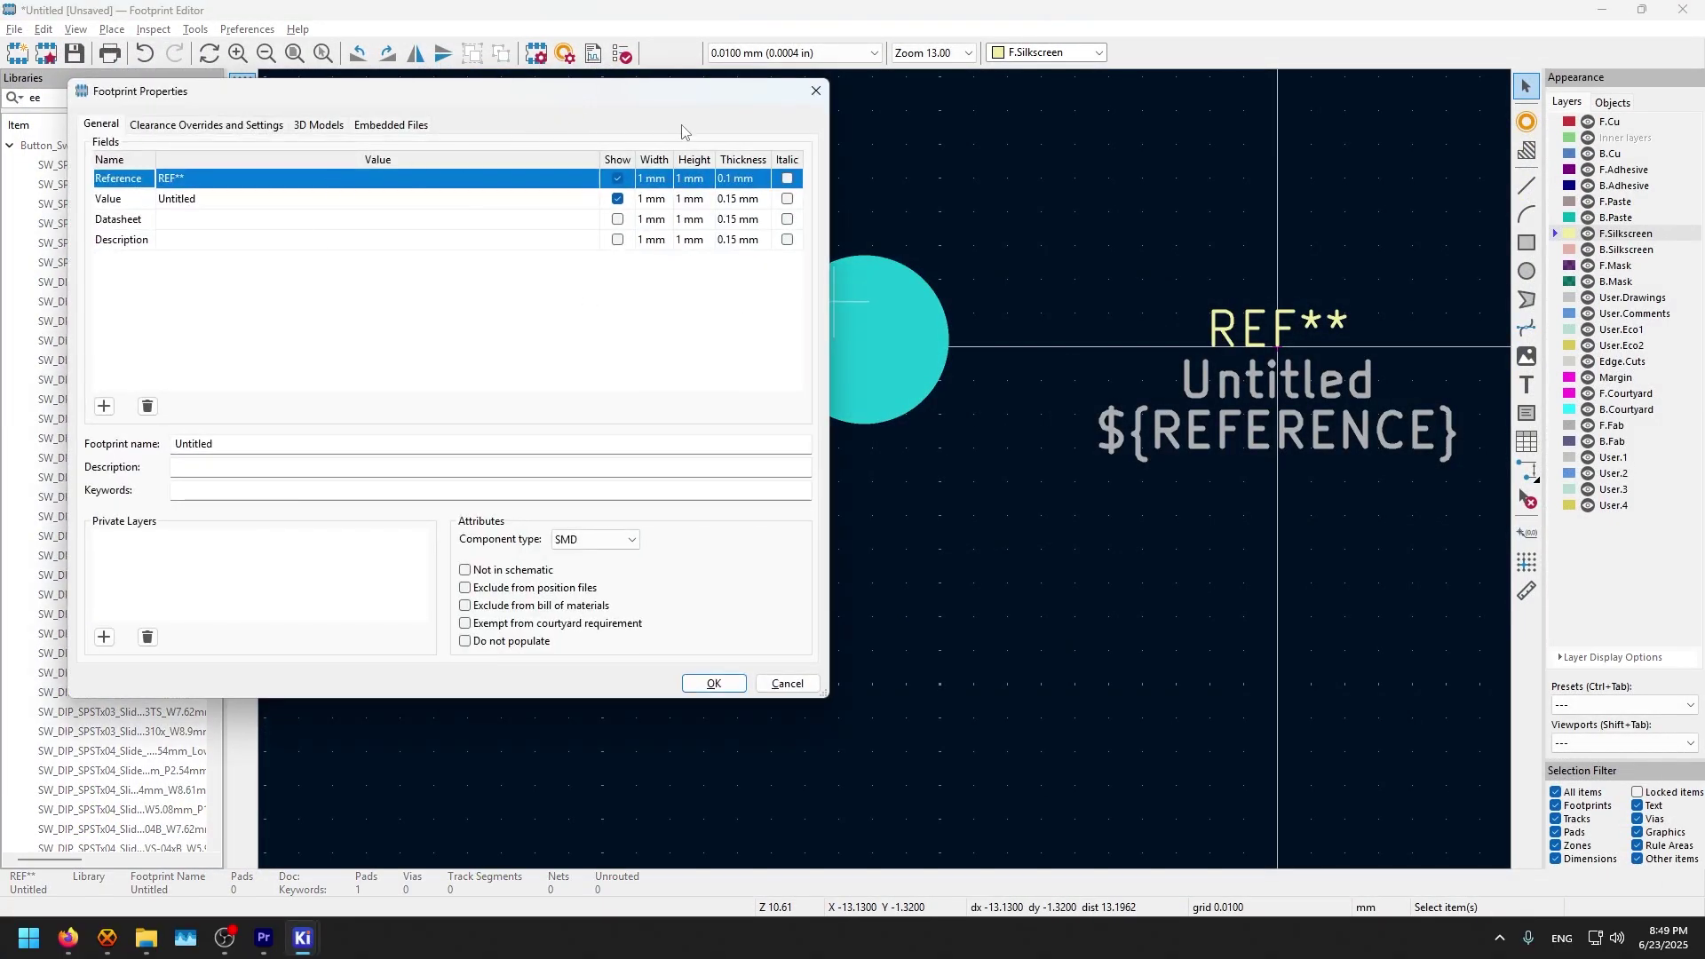
click(261, 129)
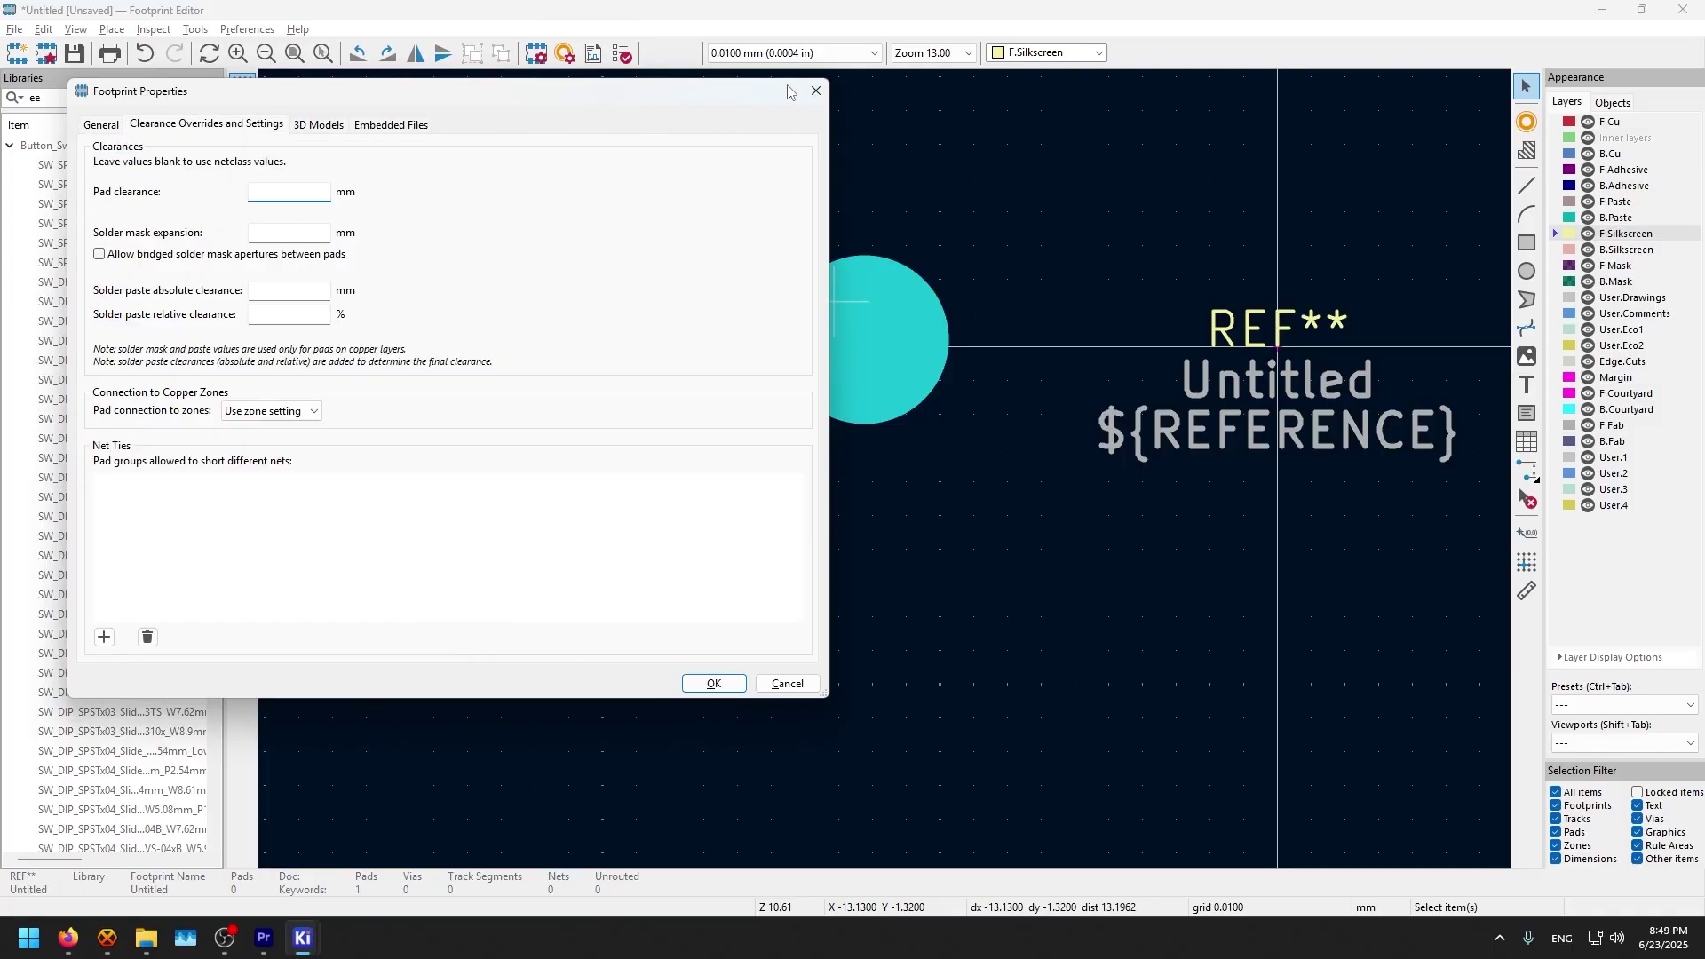
click(816, 91)
drag(1121, 273, 741, 410)
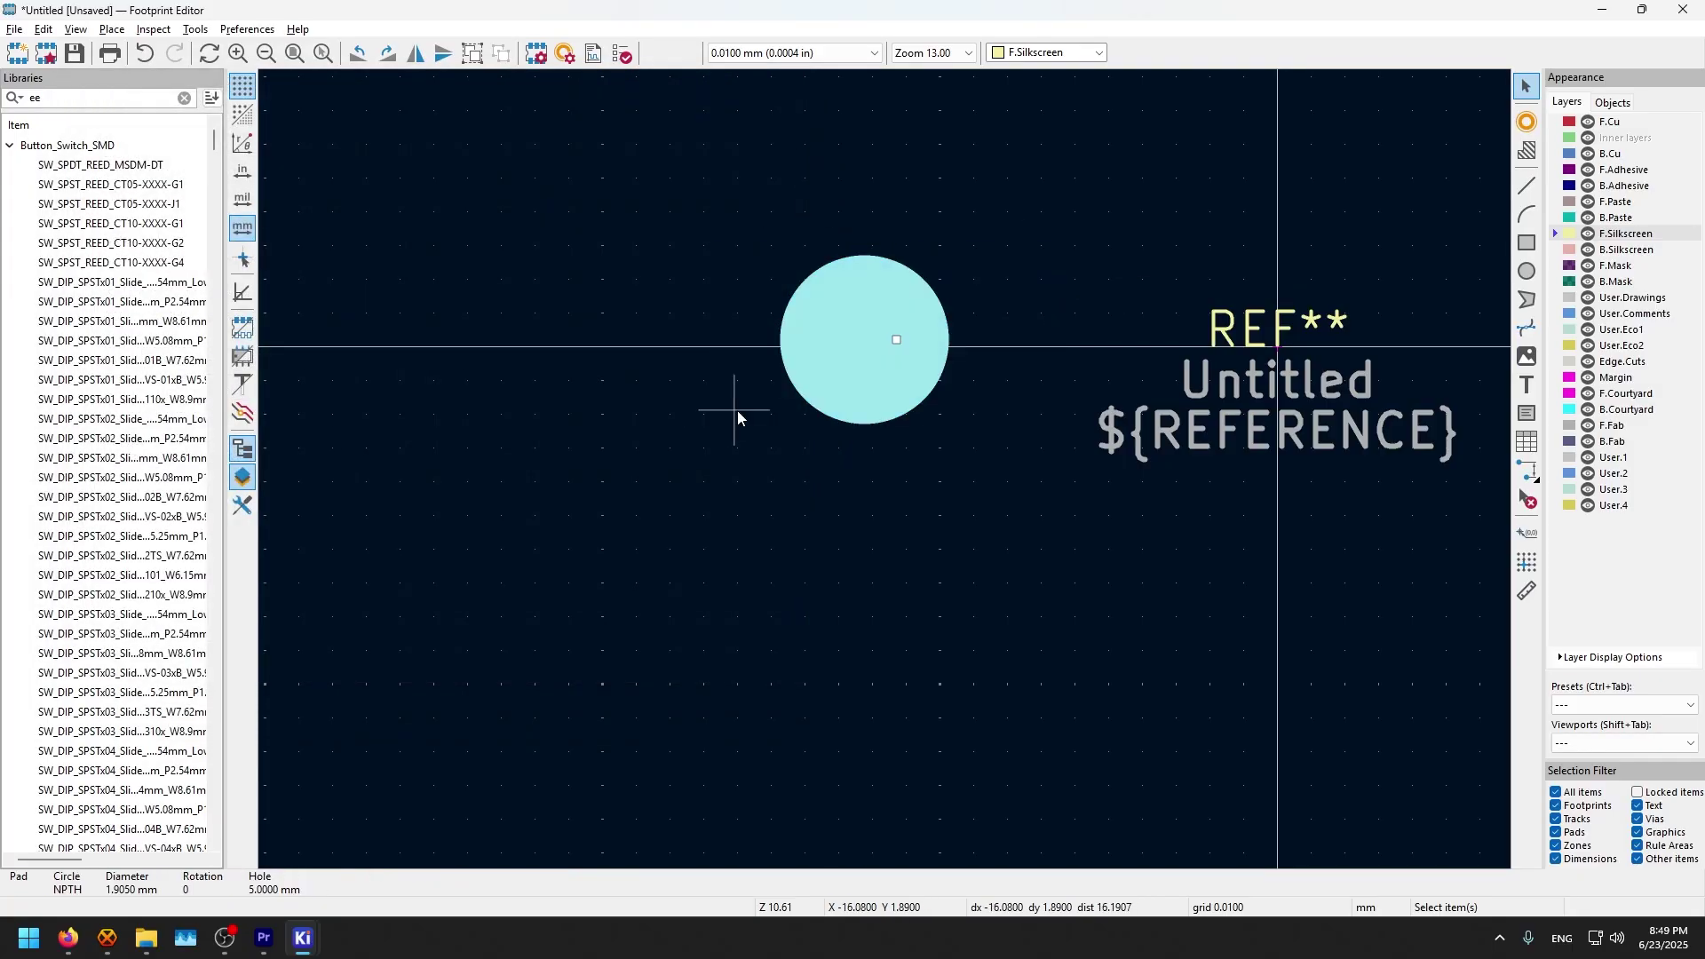
key(Delete)
Step: Place a new 1.55 mm round pad and make it an SMD Aperture
click(1528, 123)
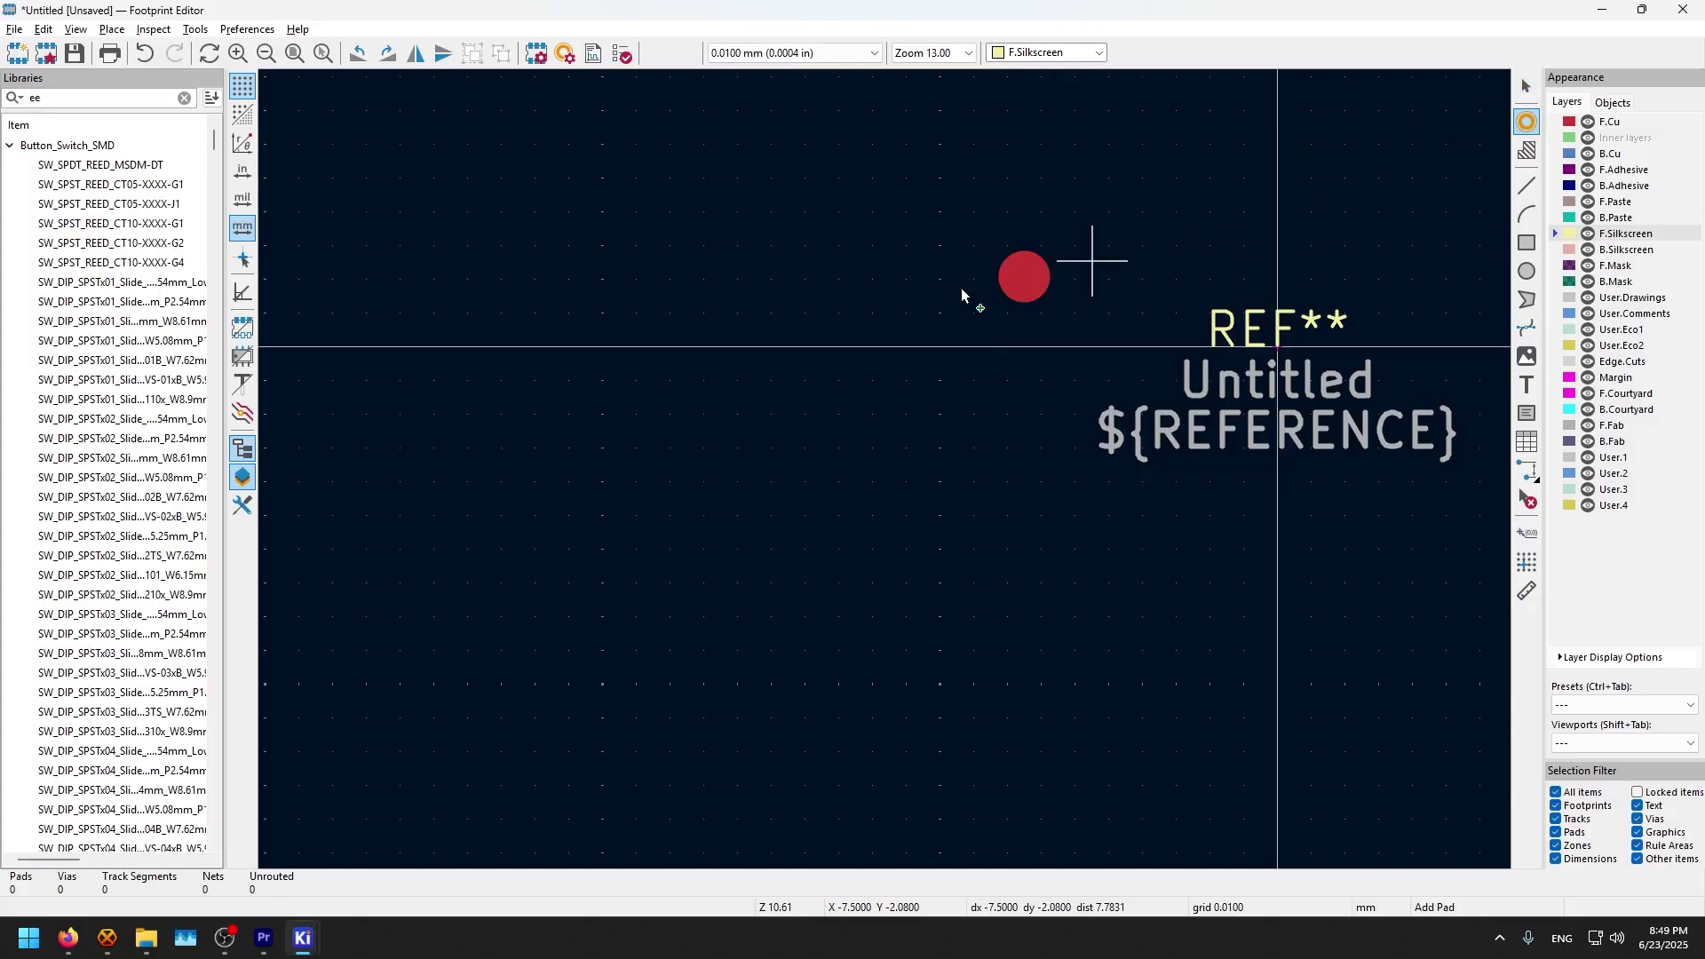
click(818, 317)
key(Escape)
double_click(820, 317)
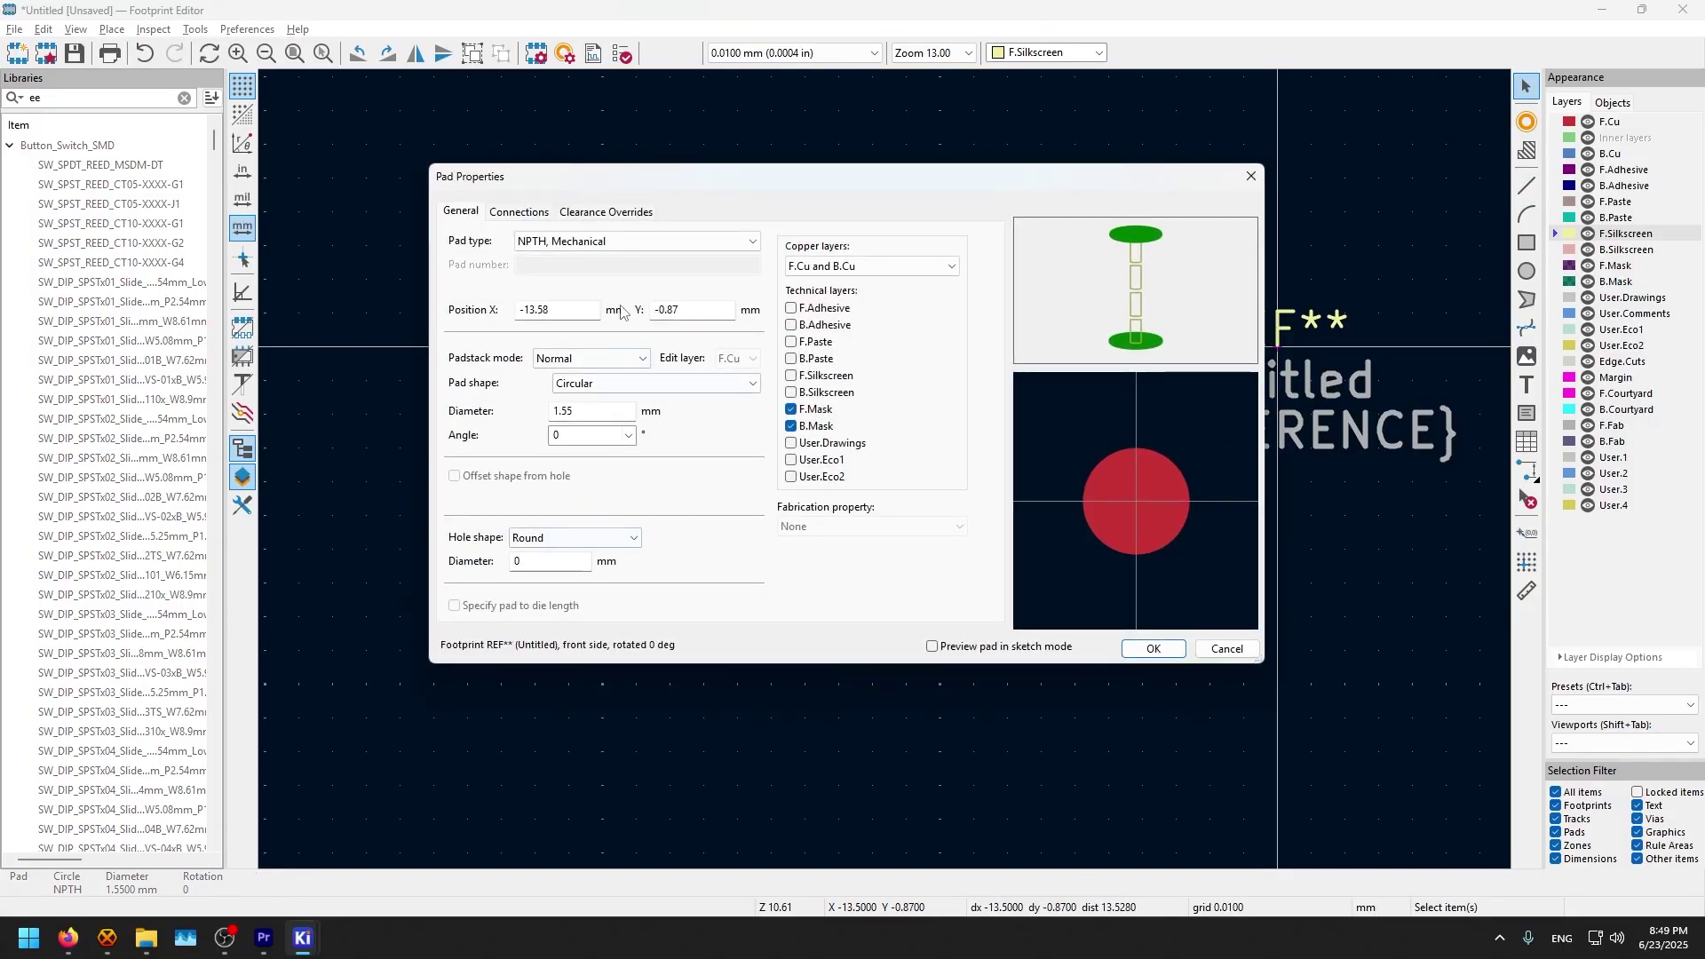
click(583, 244)
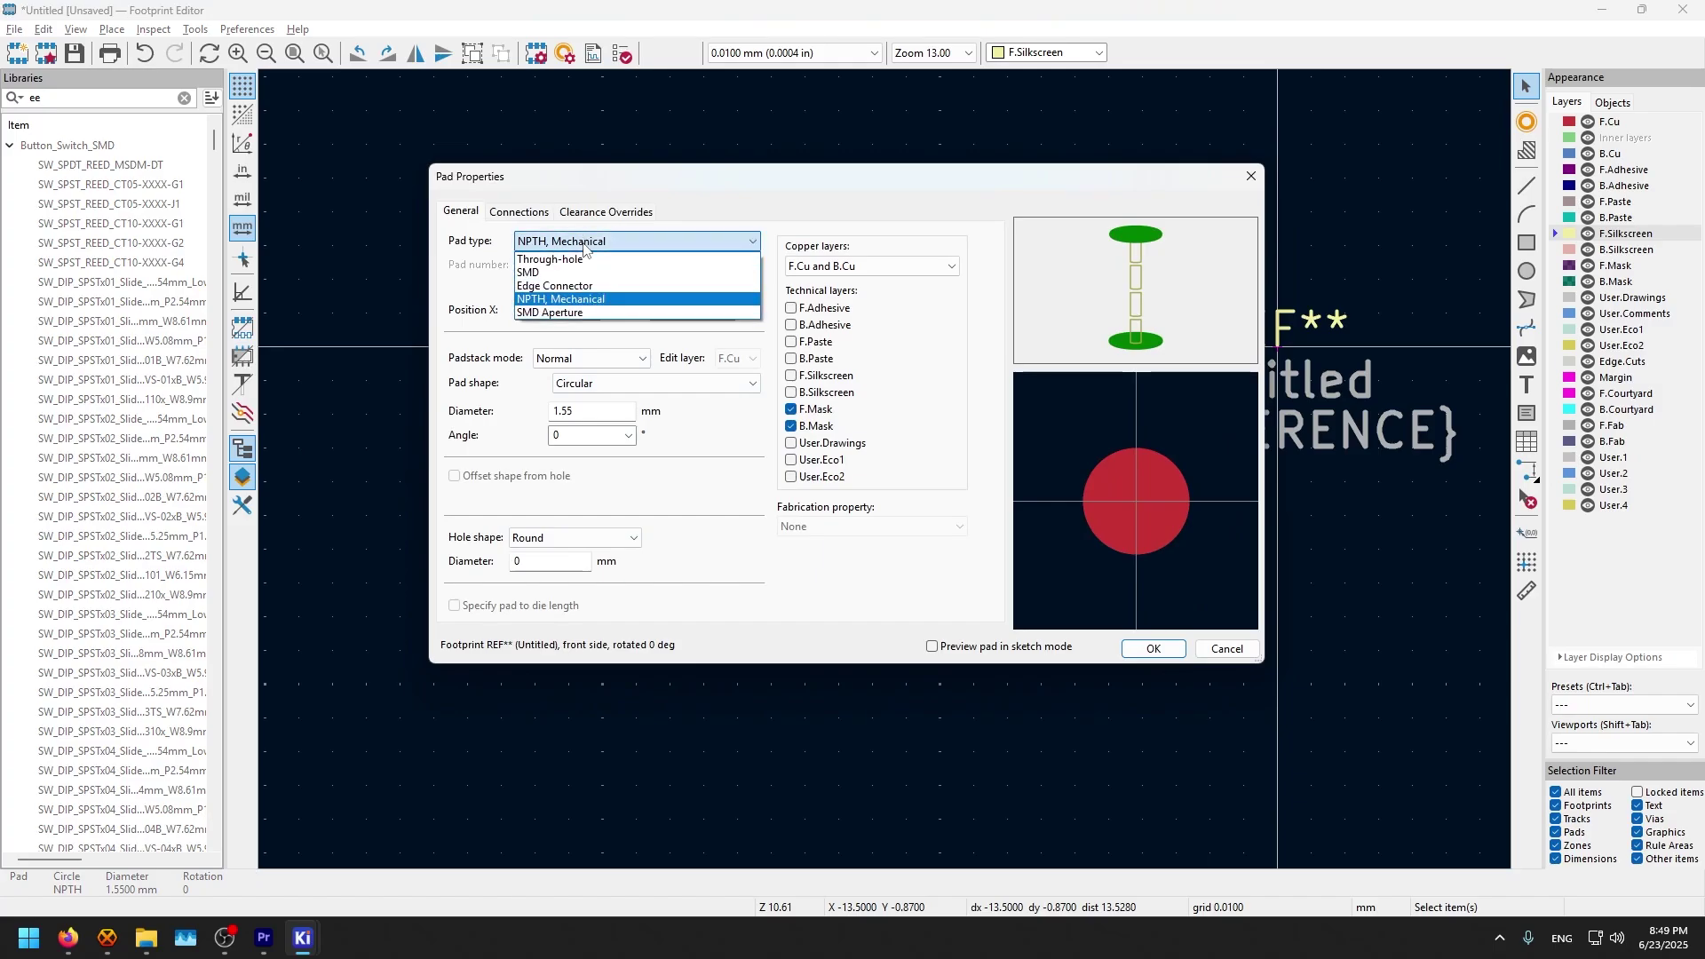
click(586, 313)
click(1152, 650)
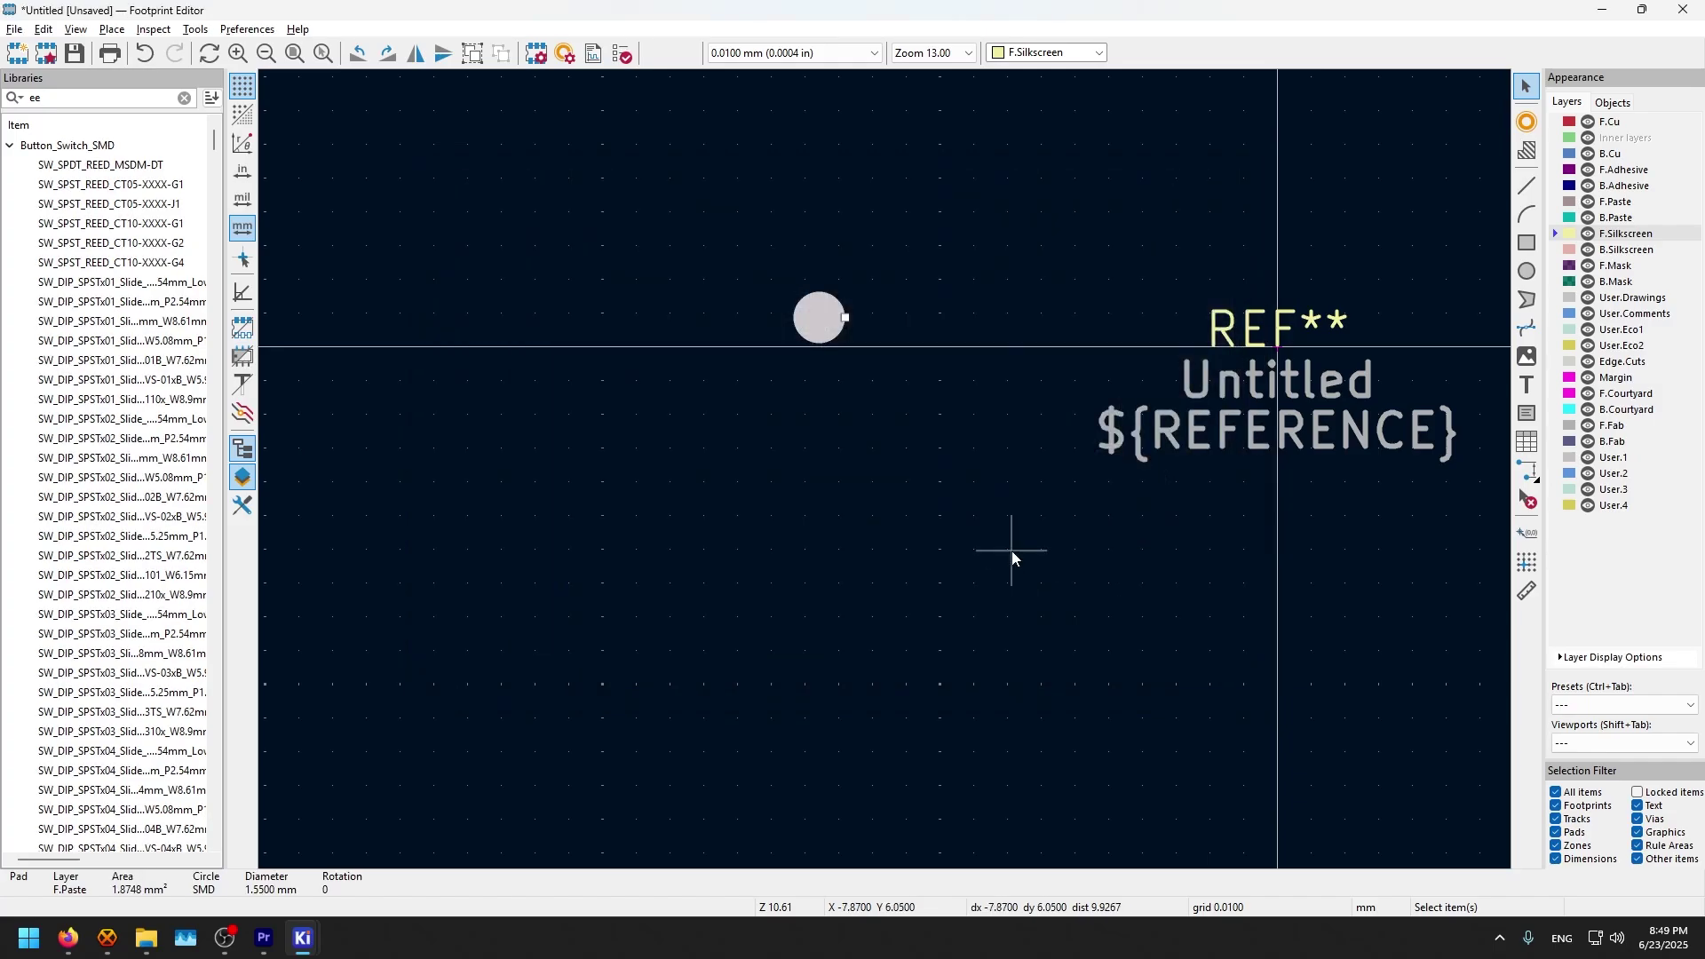
key(super)
key(super)
key(alt+3)
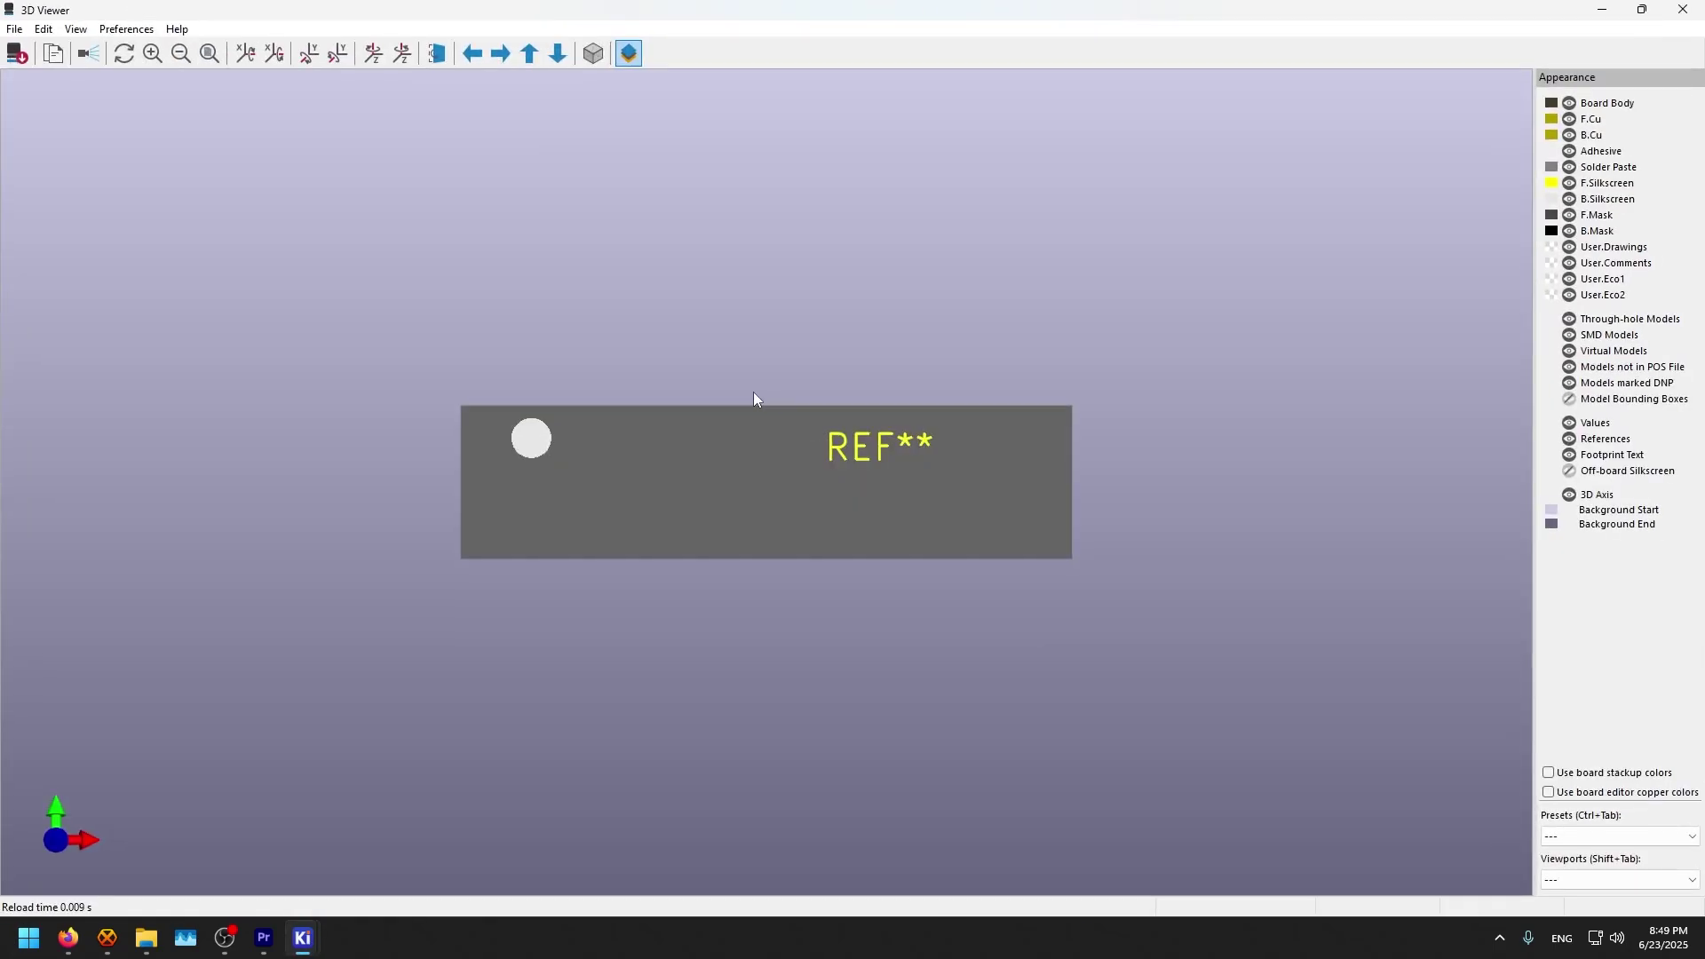
drag(729, 394, 368, 423)
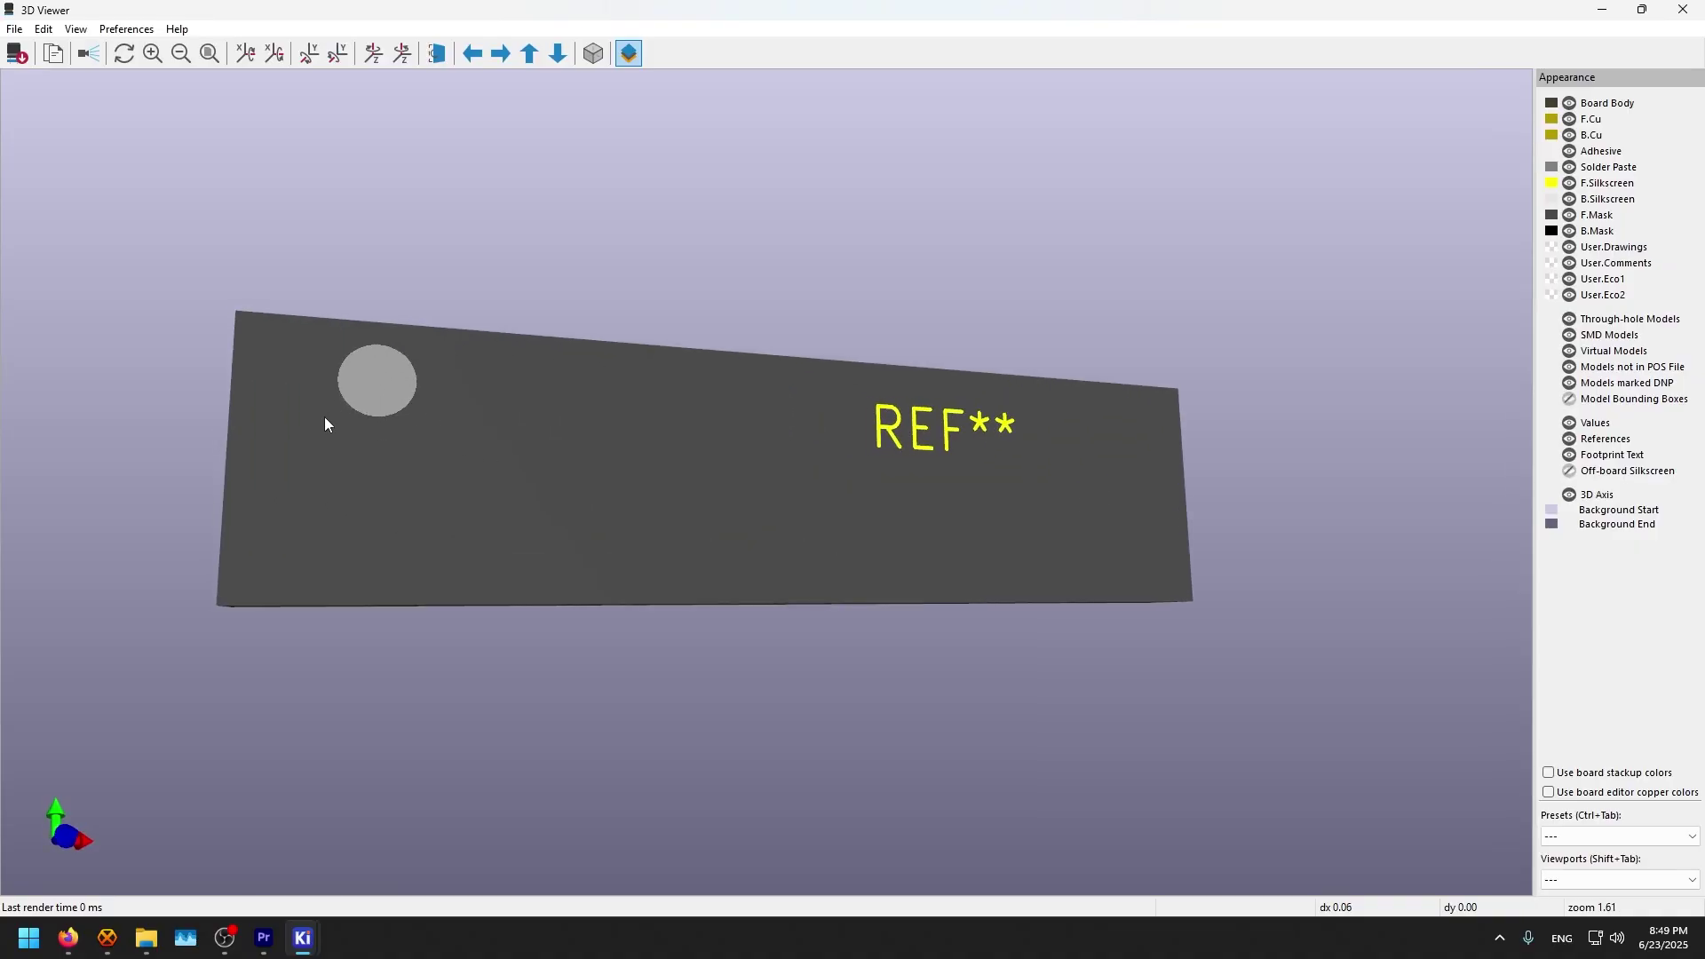
middle_drag(339, 419, 510, 382)
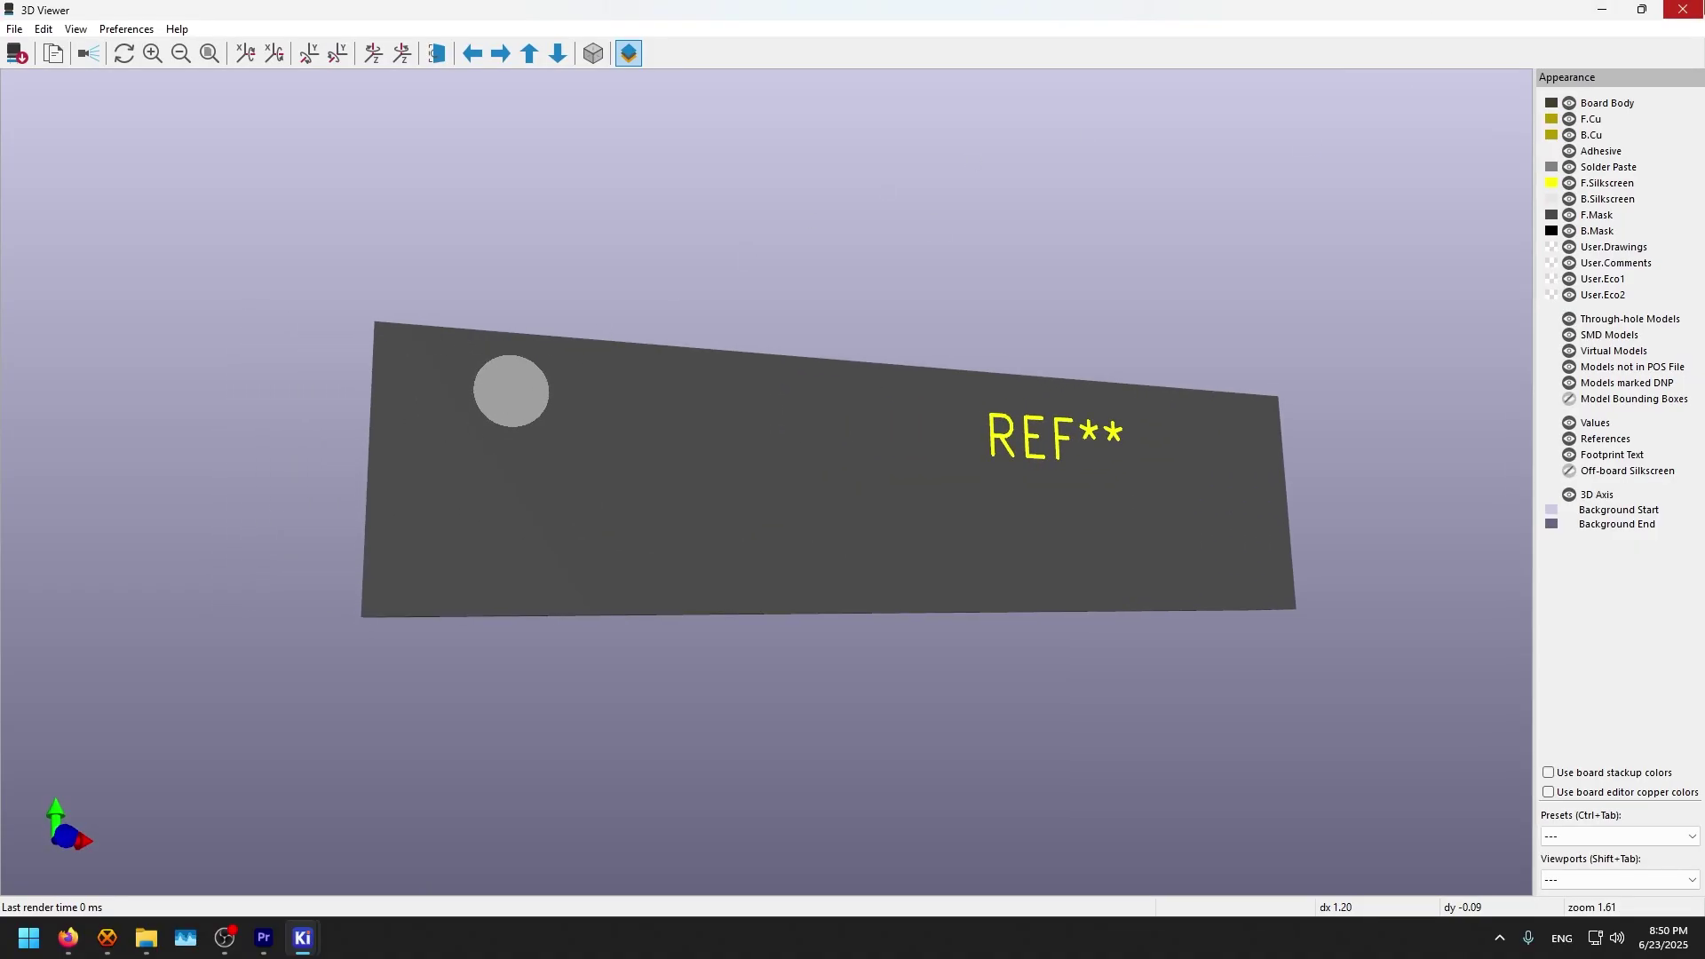
click(1683, 10)
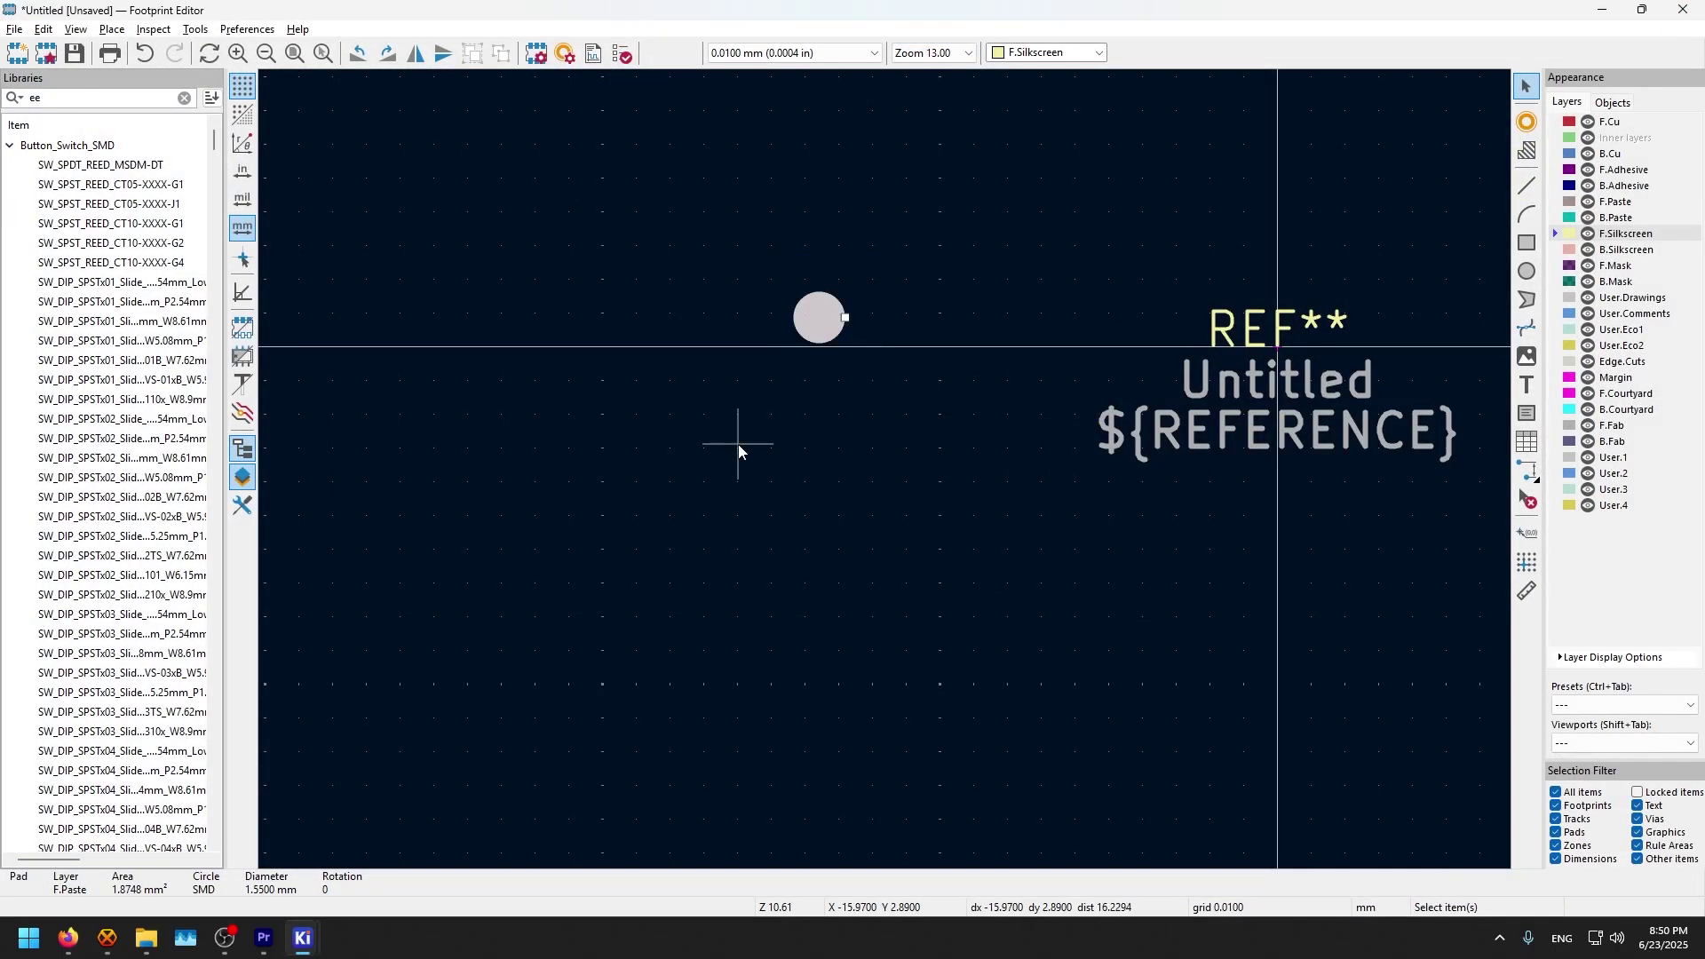
Step: Delete the aperture pad and start a new pad with type SMD
key(Delete)
middle_drag(888, 397, 578, 534)
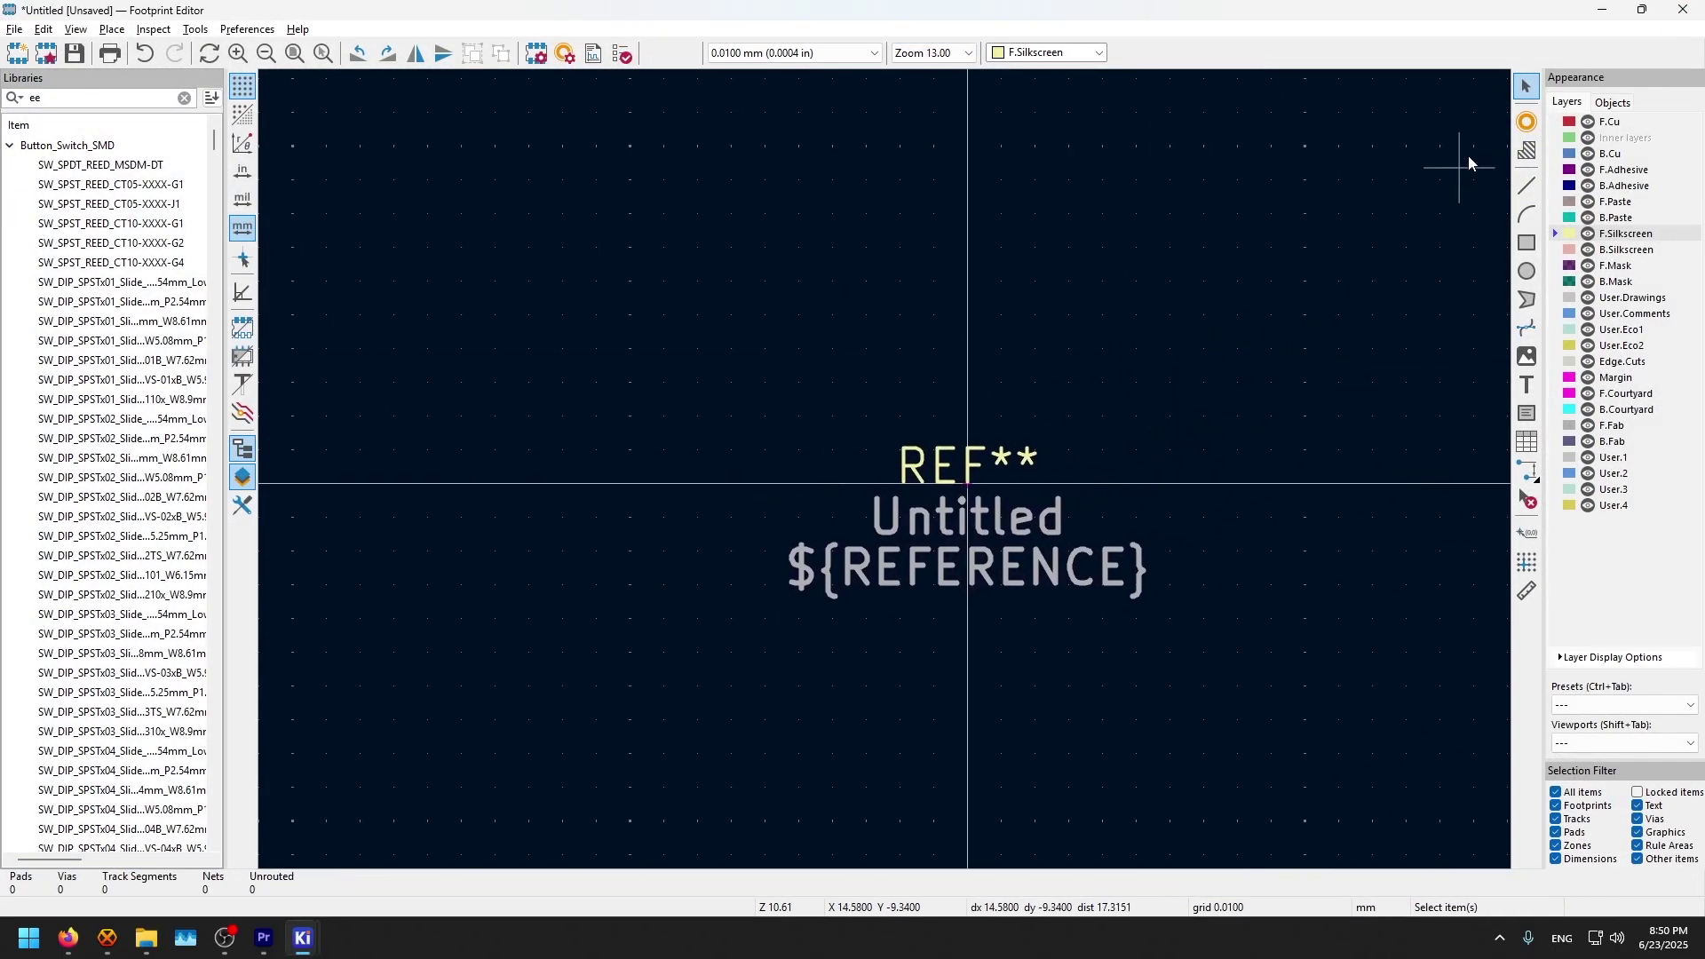
click(1525, 123)
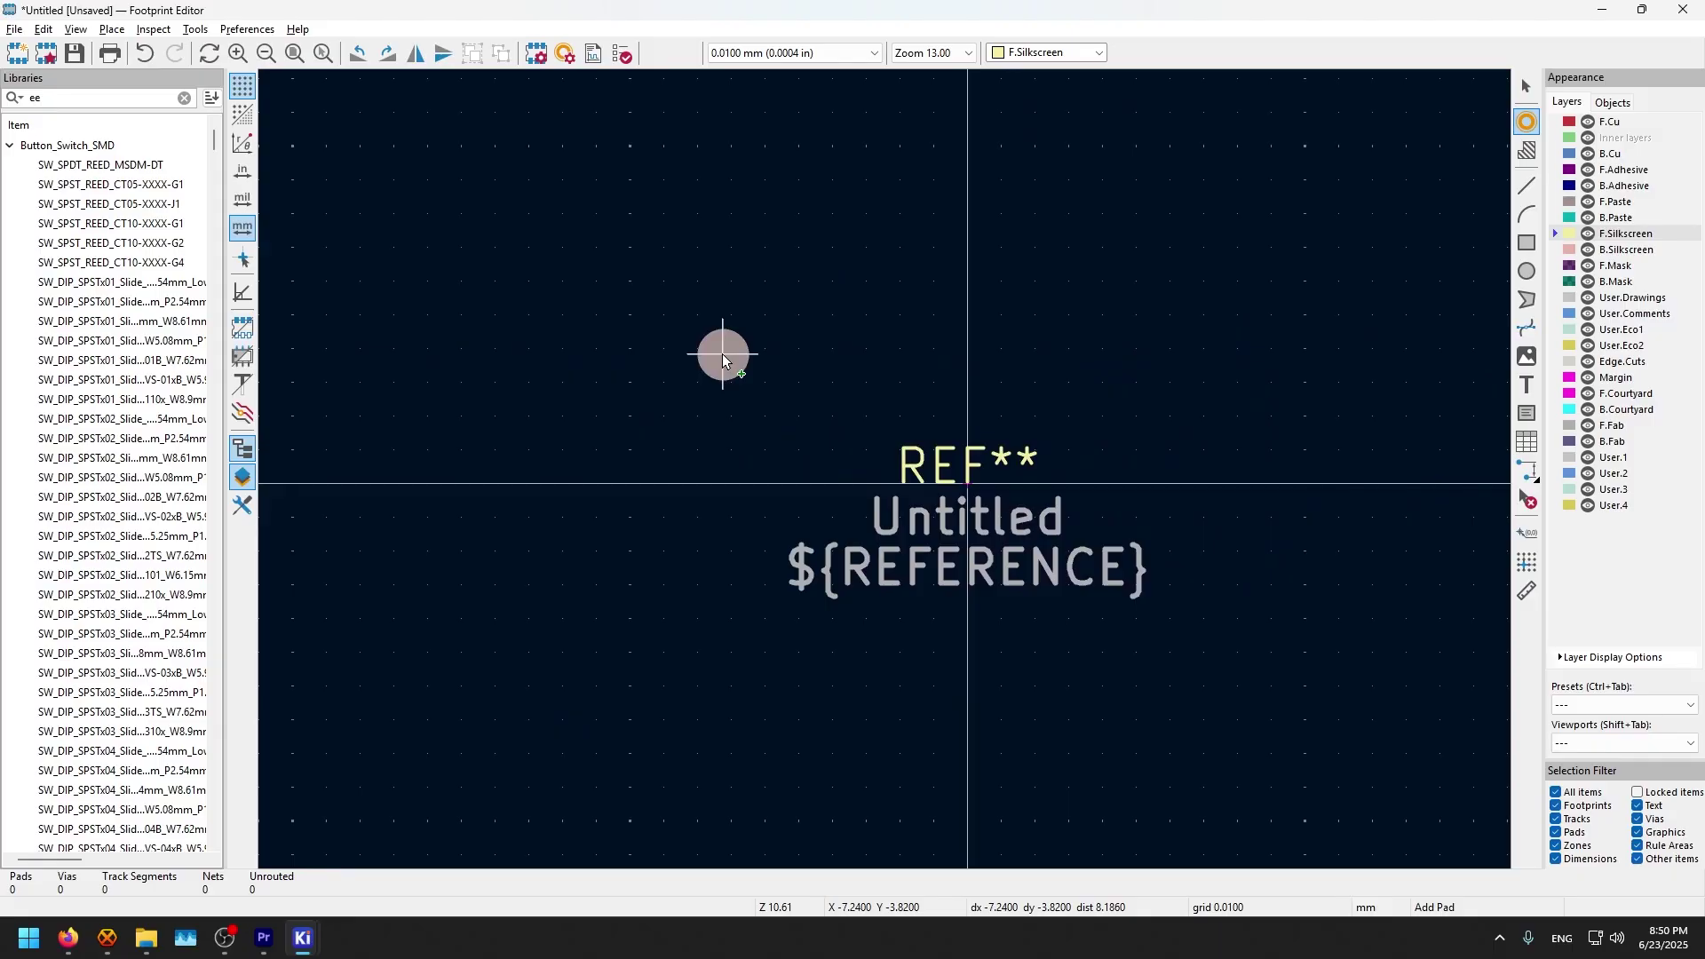
key(e)
click(584, 244)
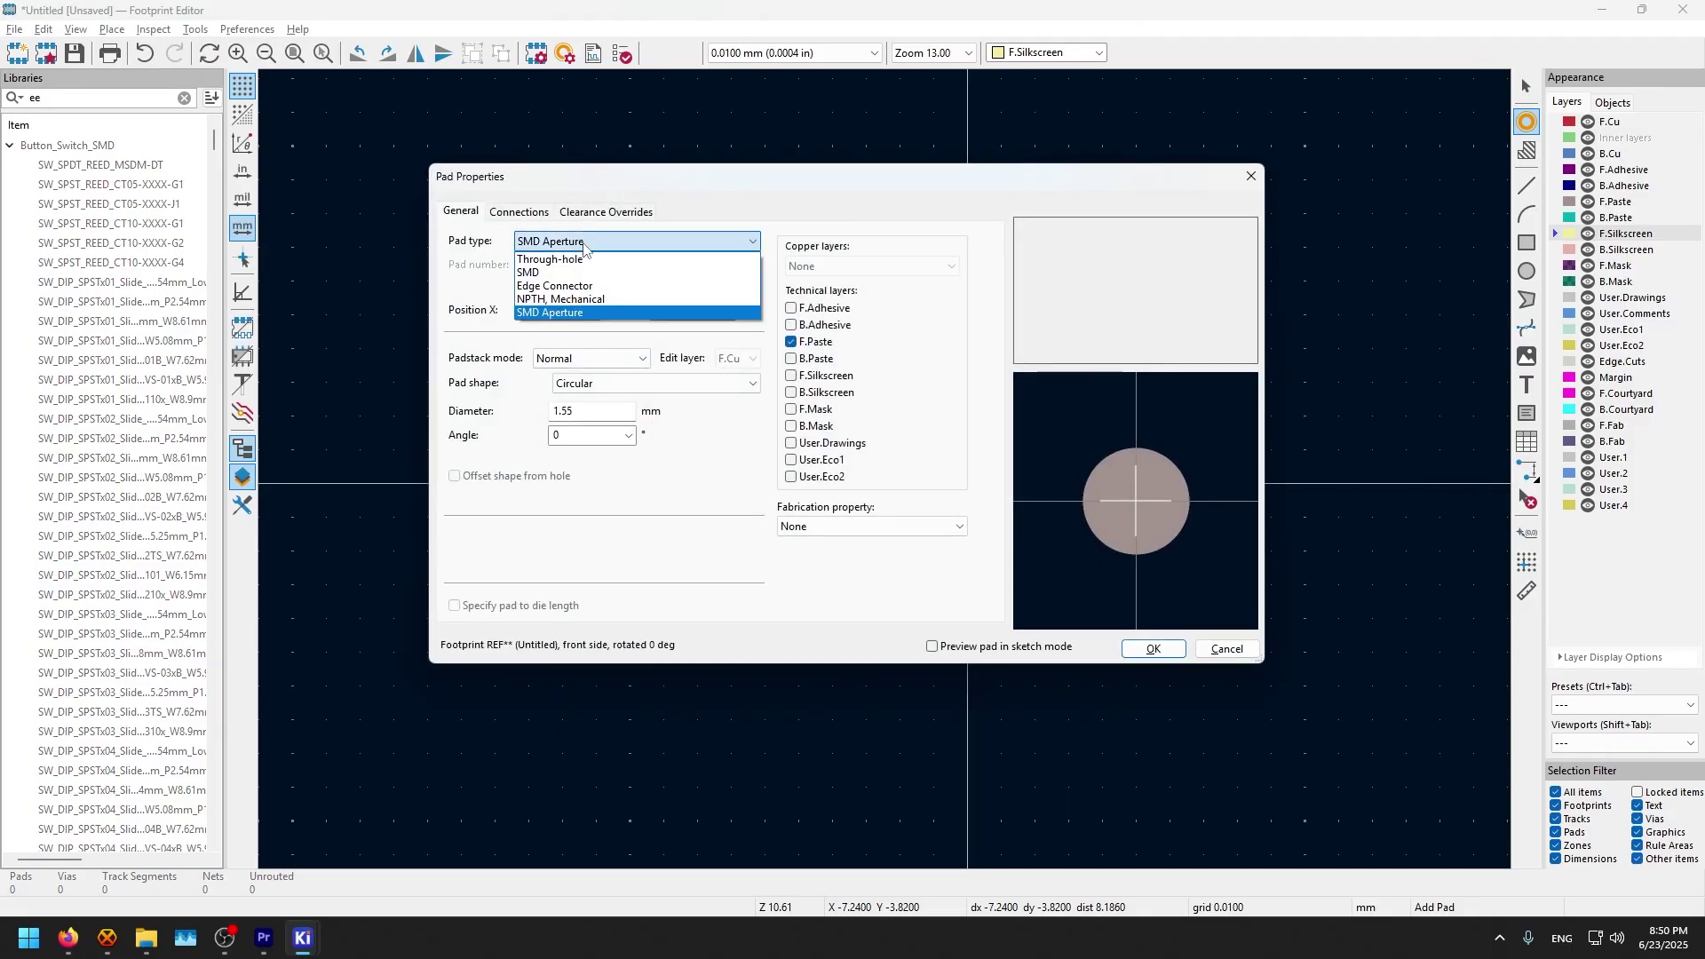
click(604, 273)
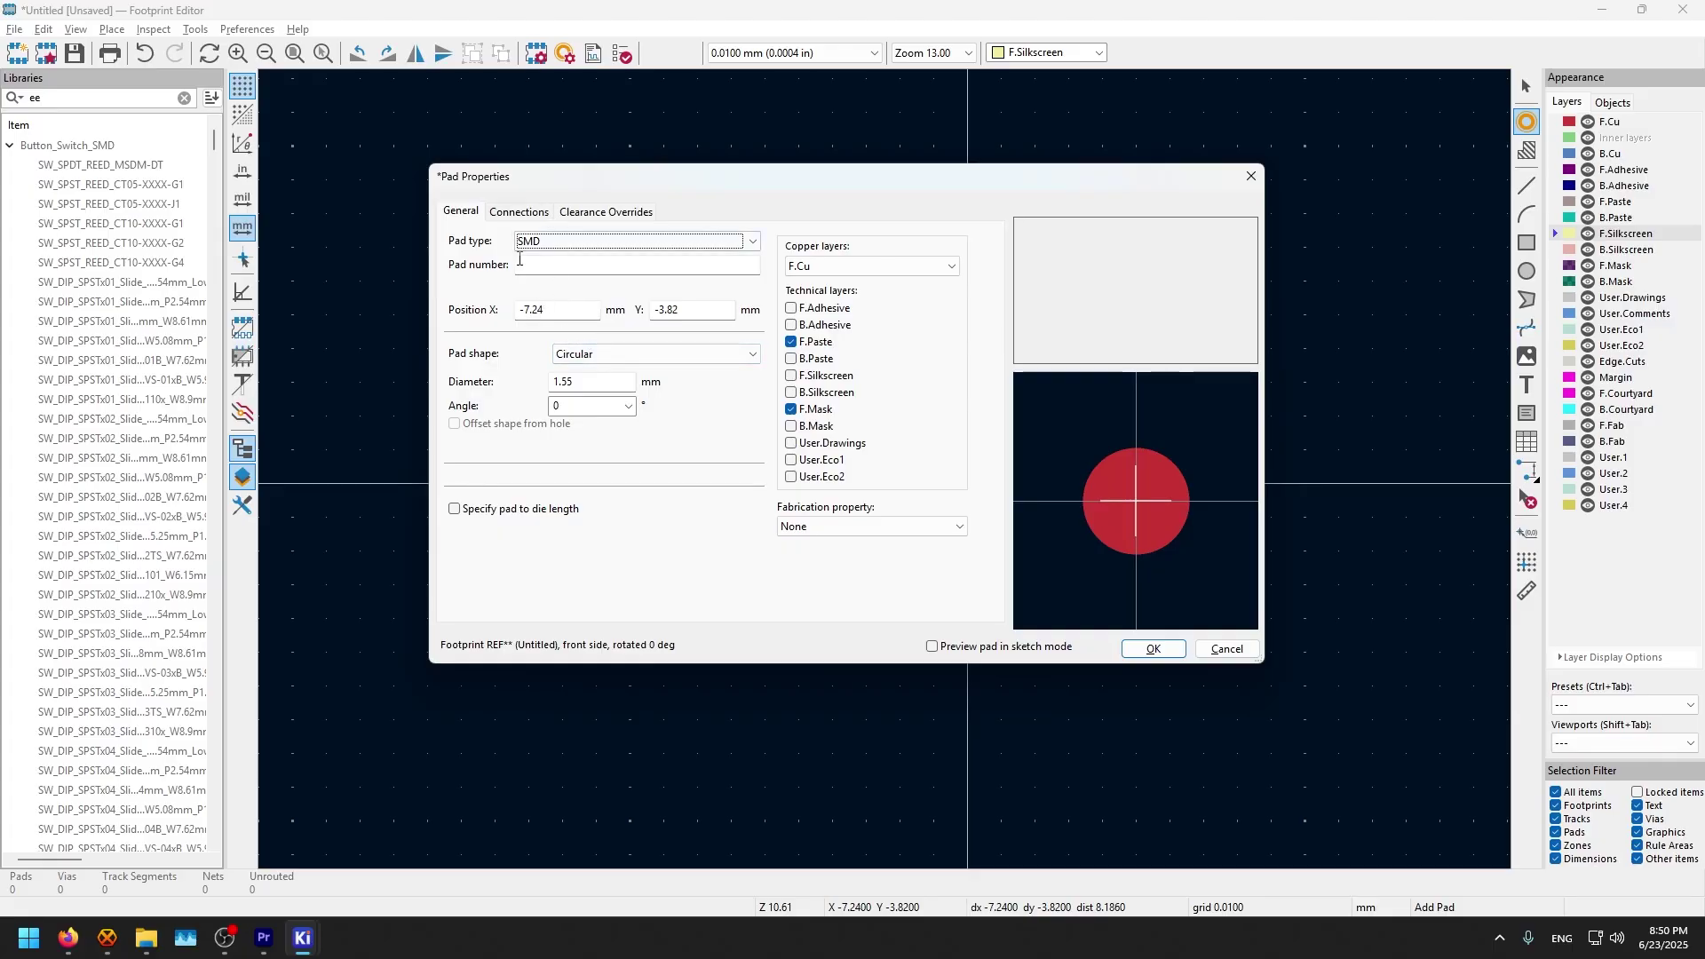
Step: Number it pad 1 and make it a 1.55 × 0.6 mm rounded rectangle
click(551, 267)
text(1)
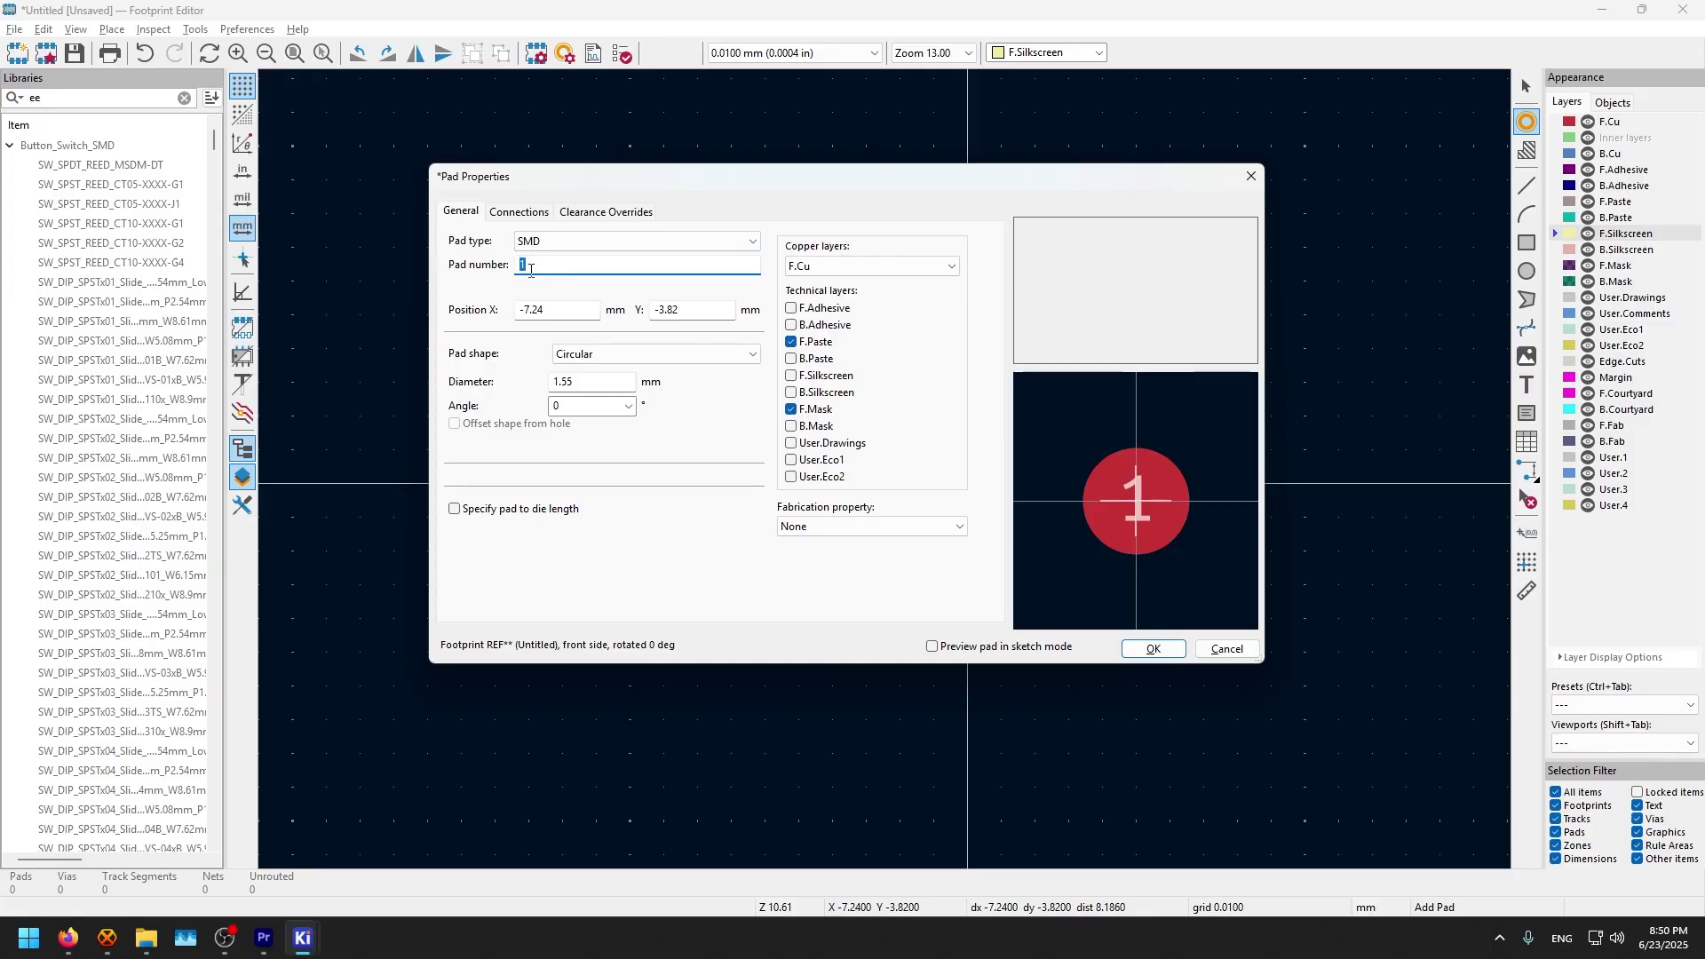
click(602, 356)
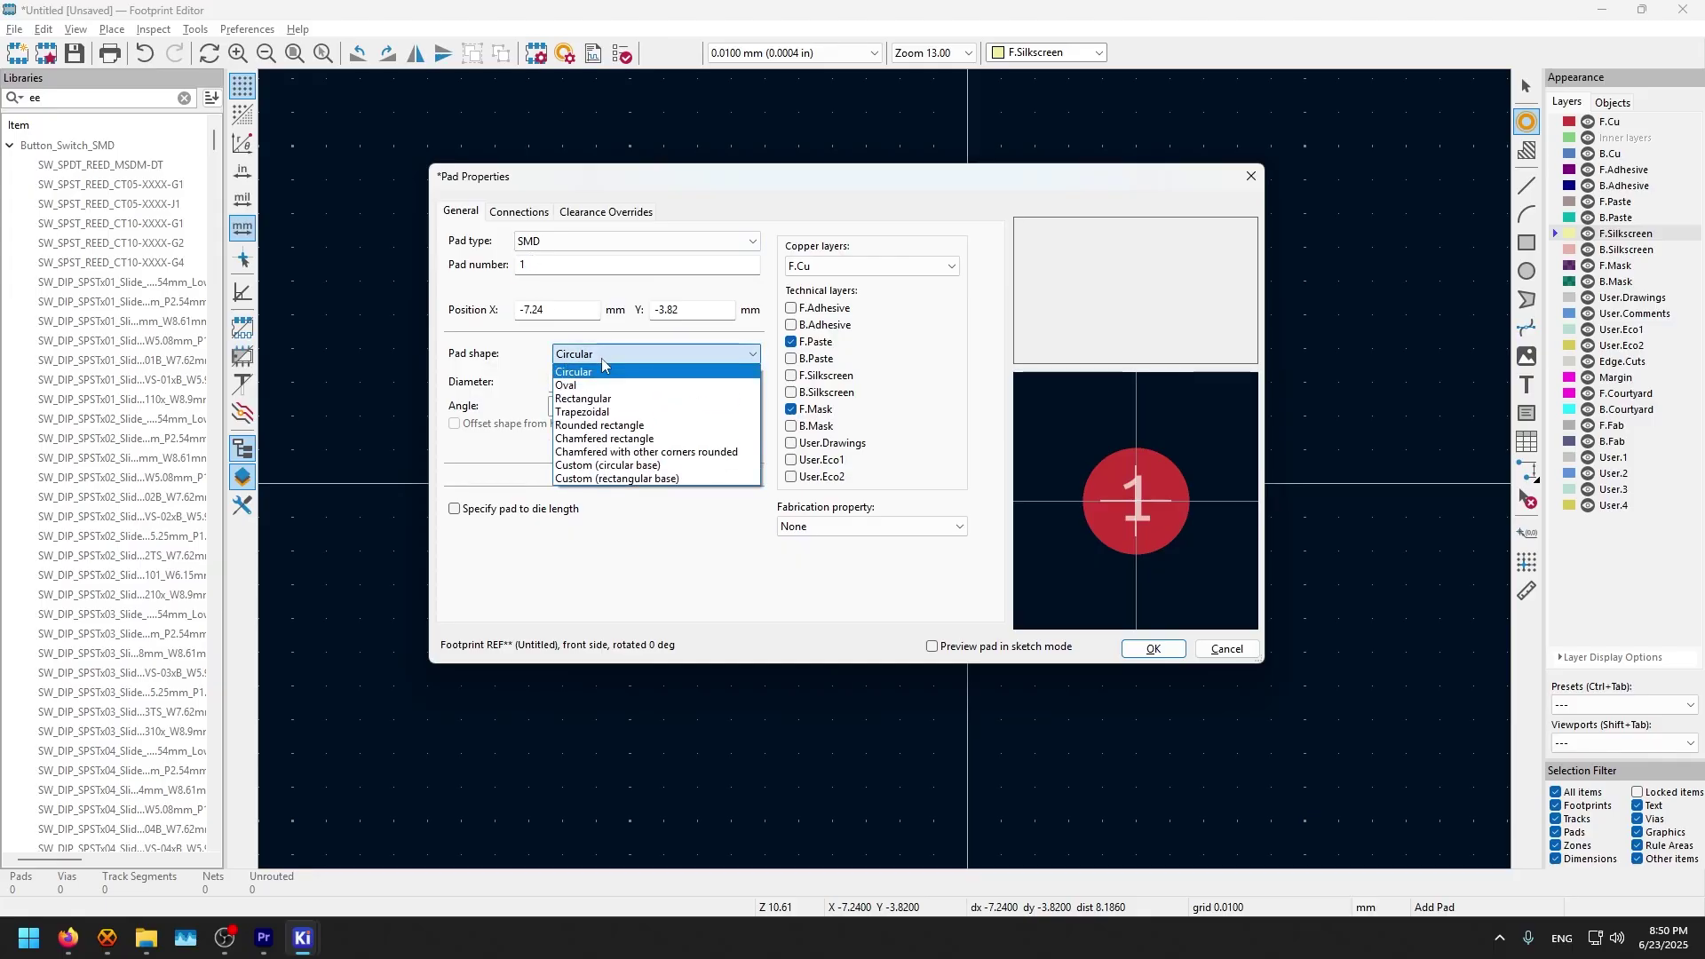
click(614, 430)
drag(550, 429, 507, 422)
double_click(674, 422)
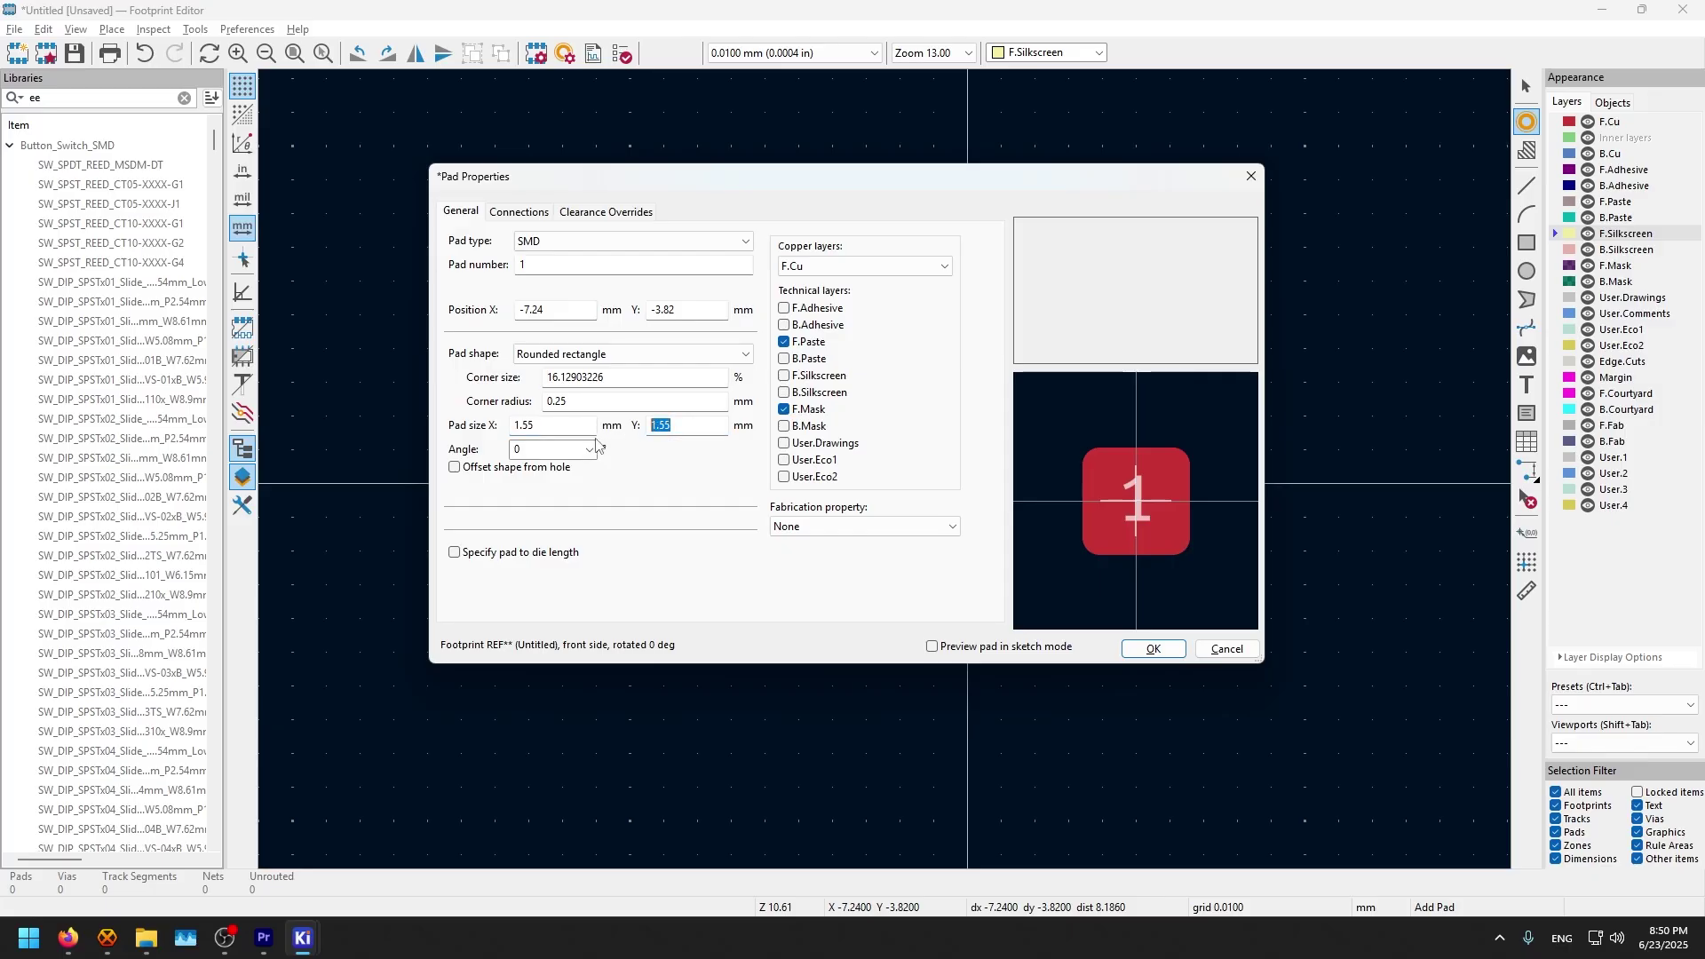
text(0.6)
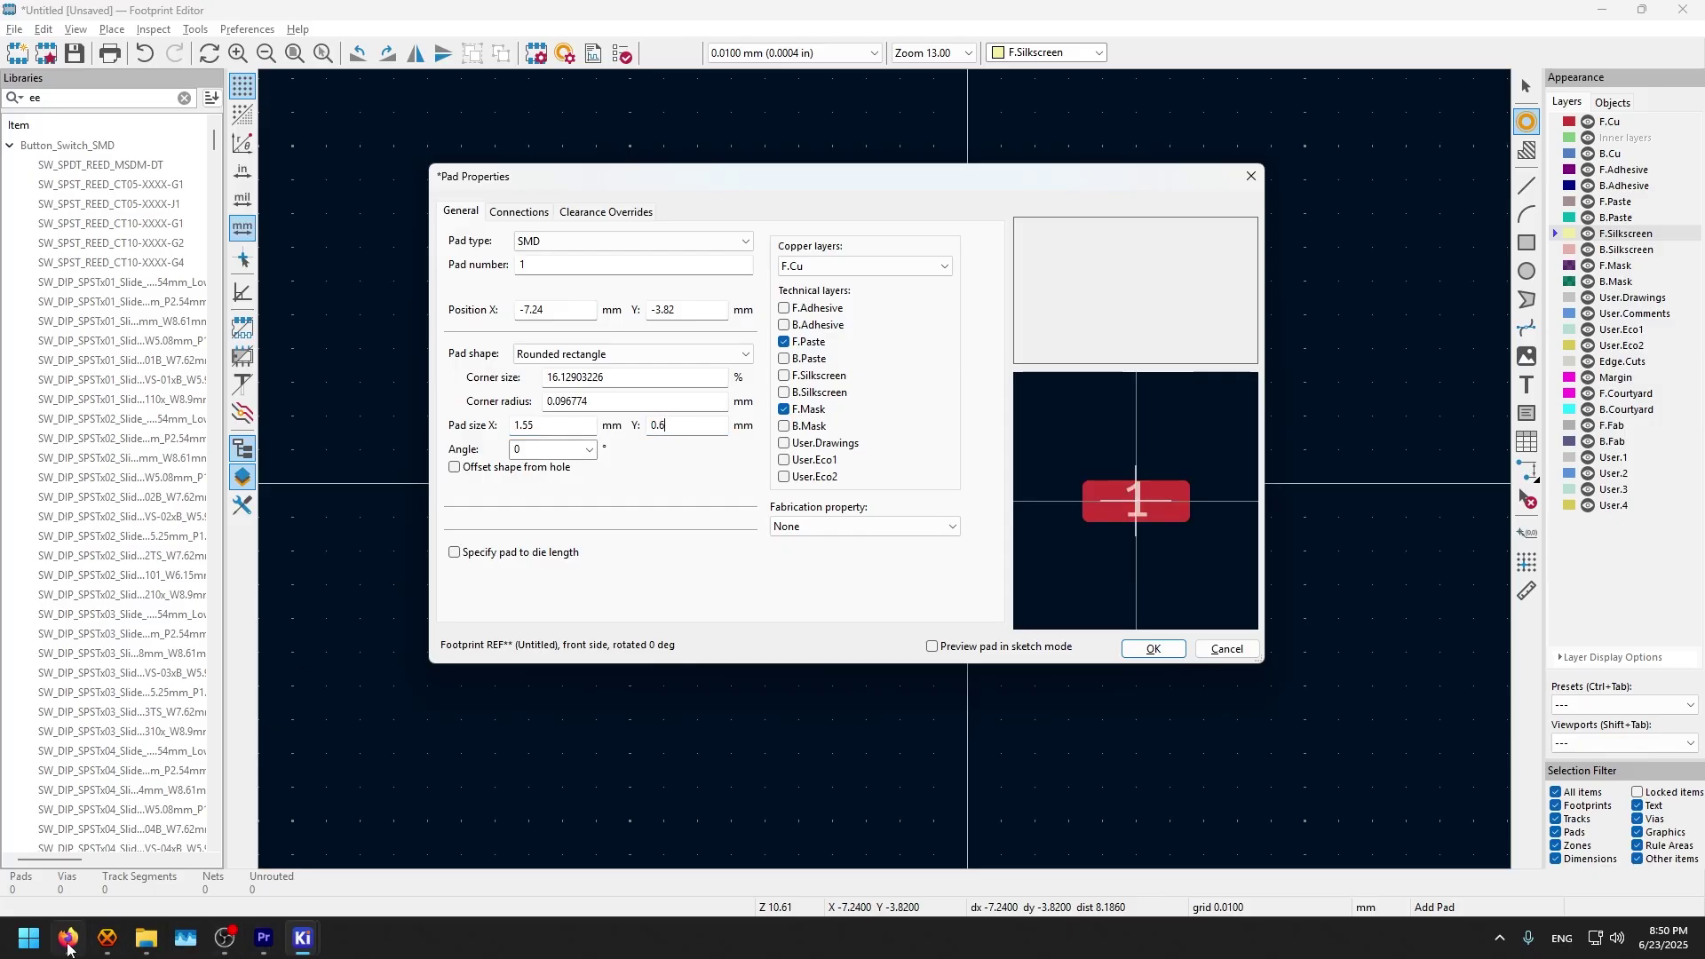
click(68, 939)
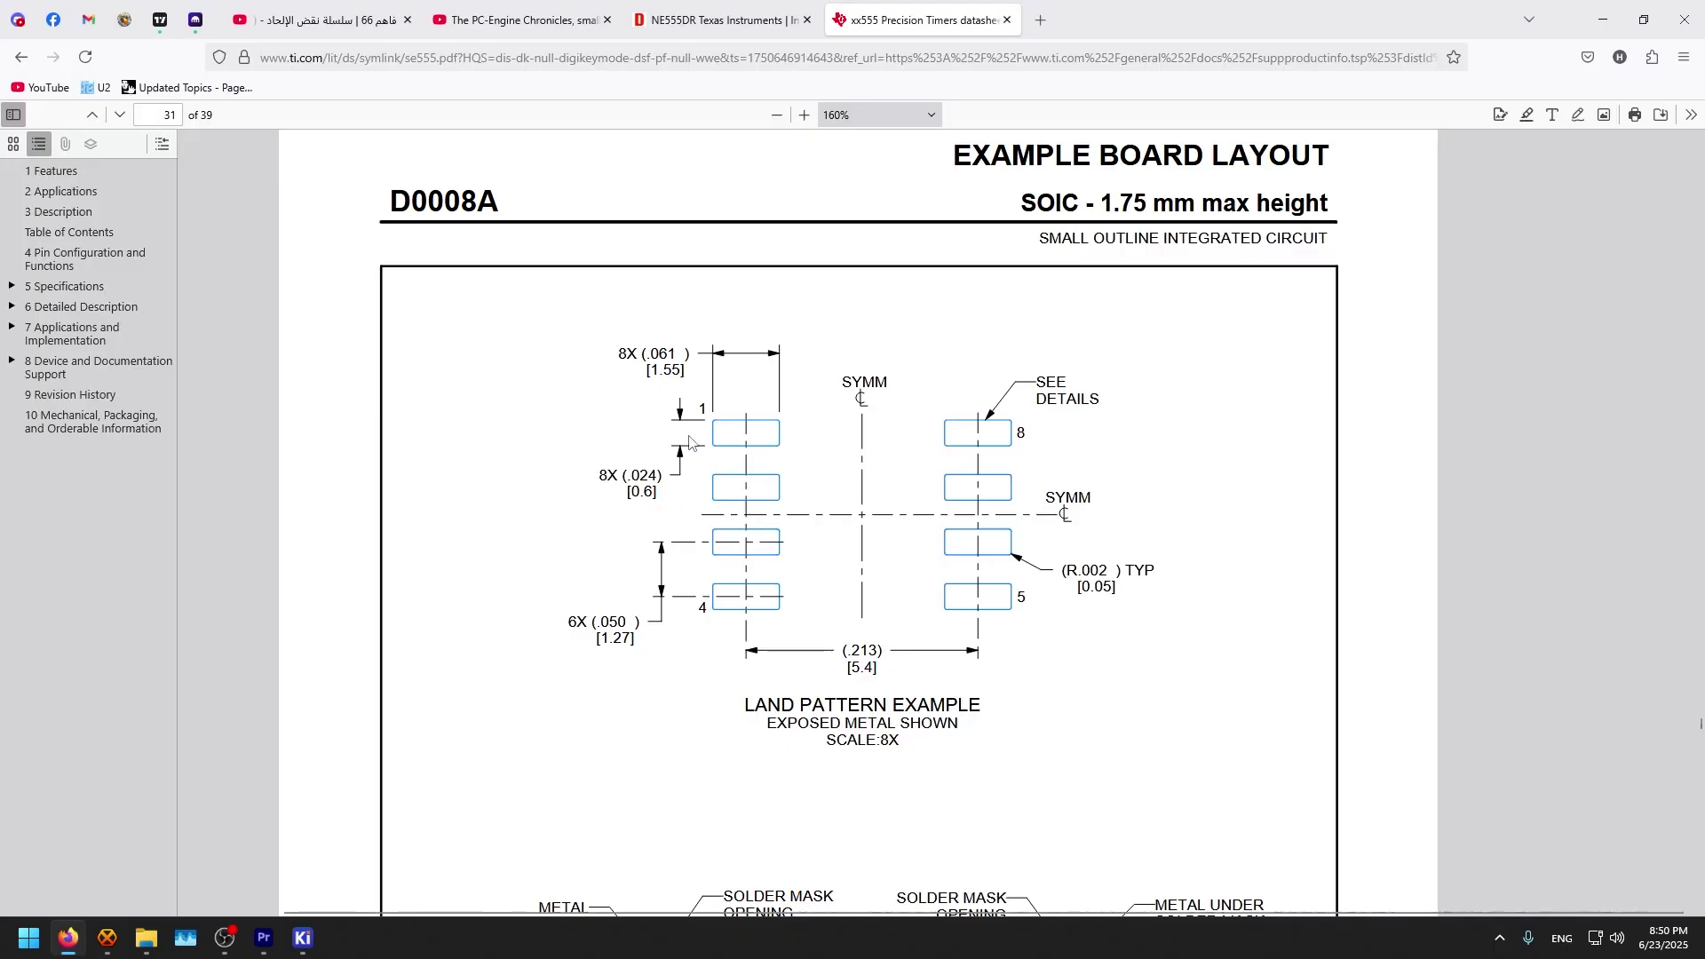
double_click(662, 355)
drag(631, 475, 646, 491)
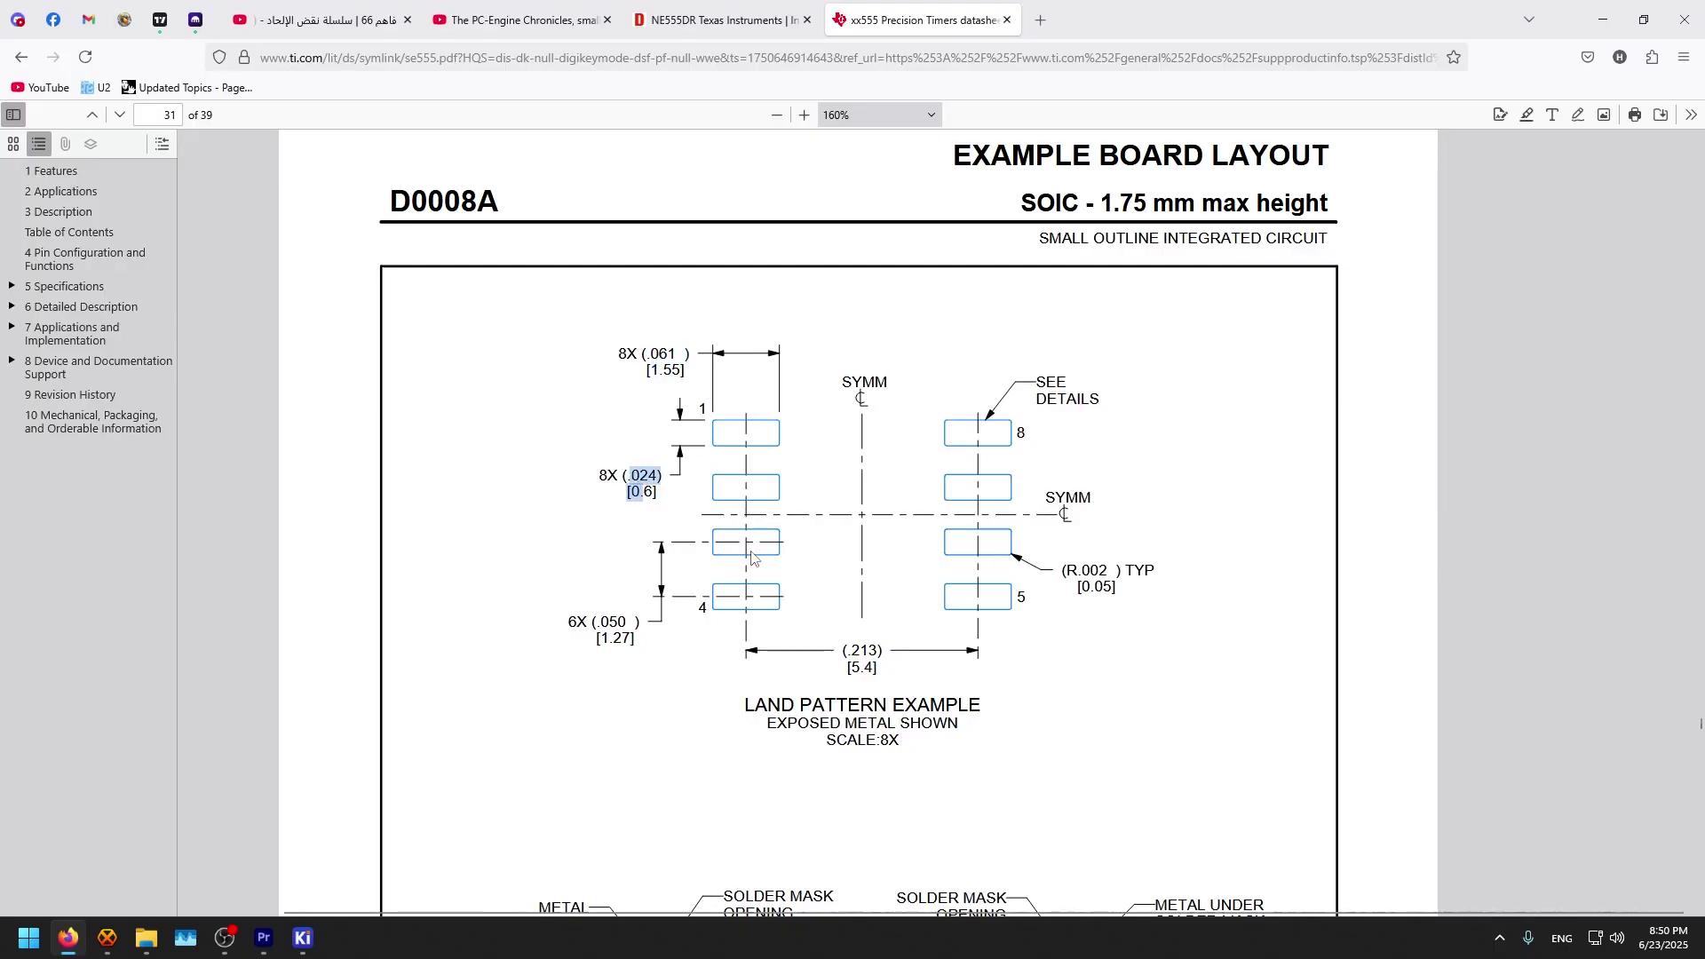
click(699, 560)
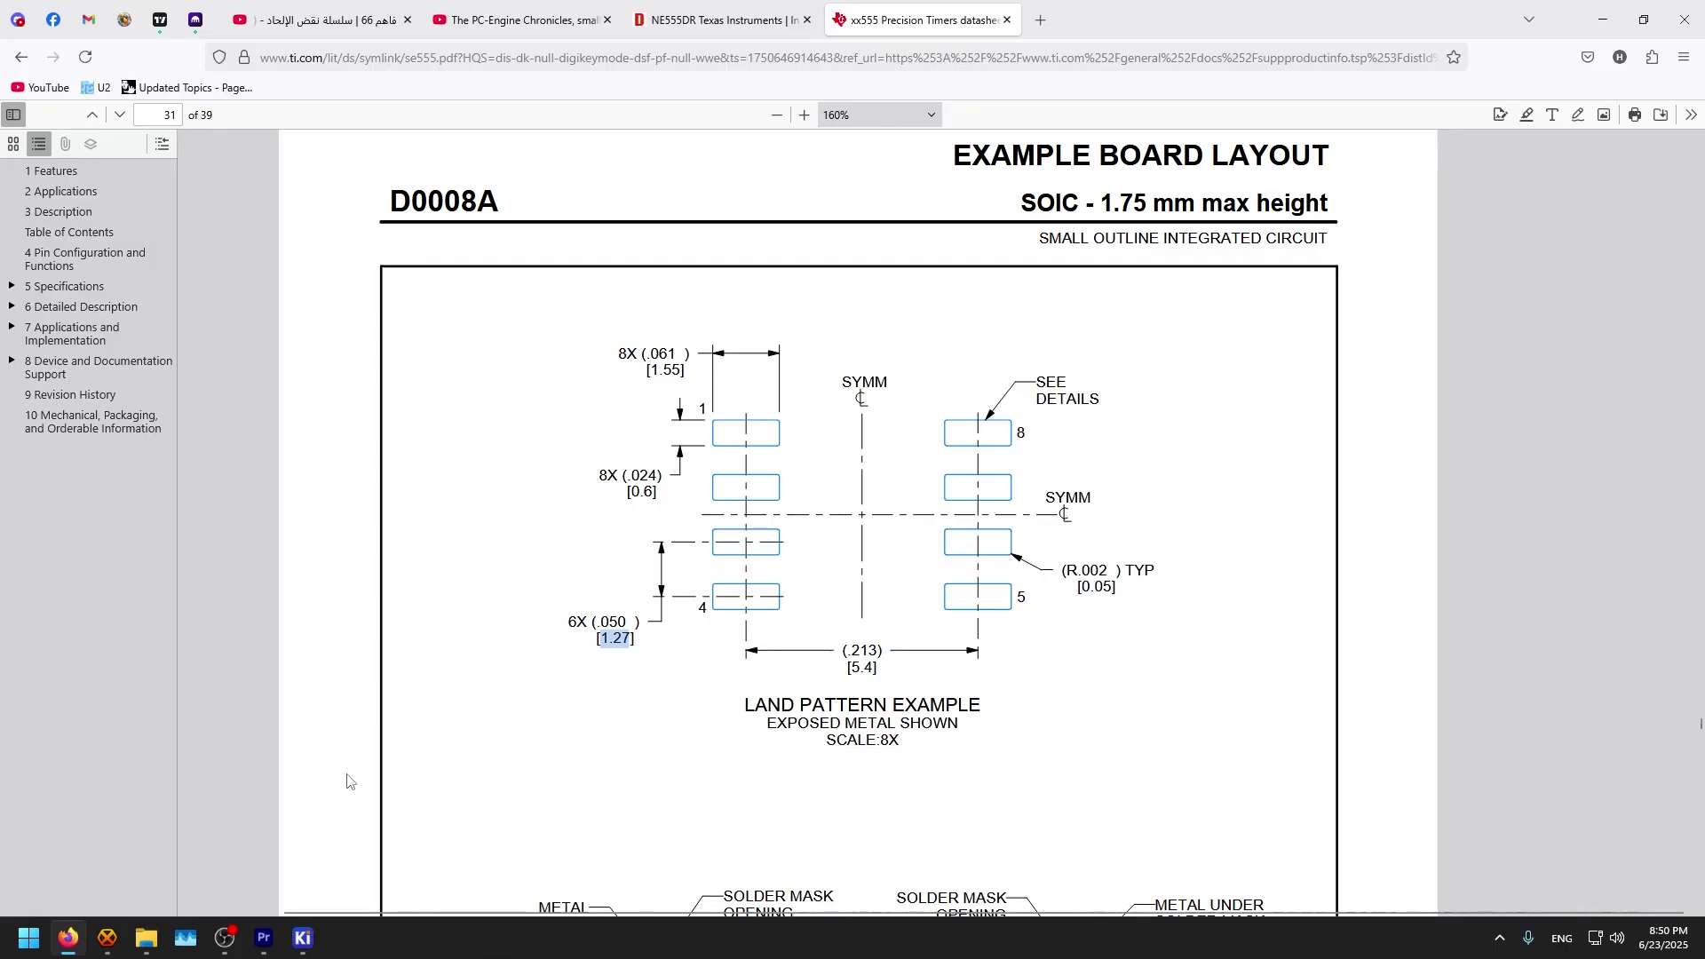
click(107, 938)
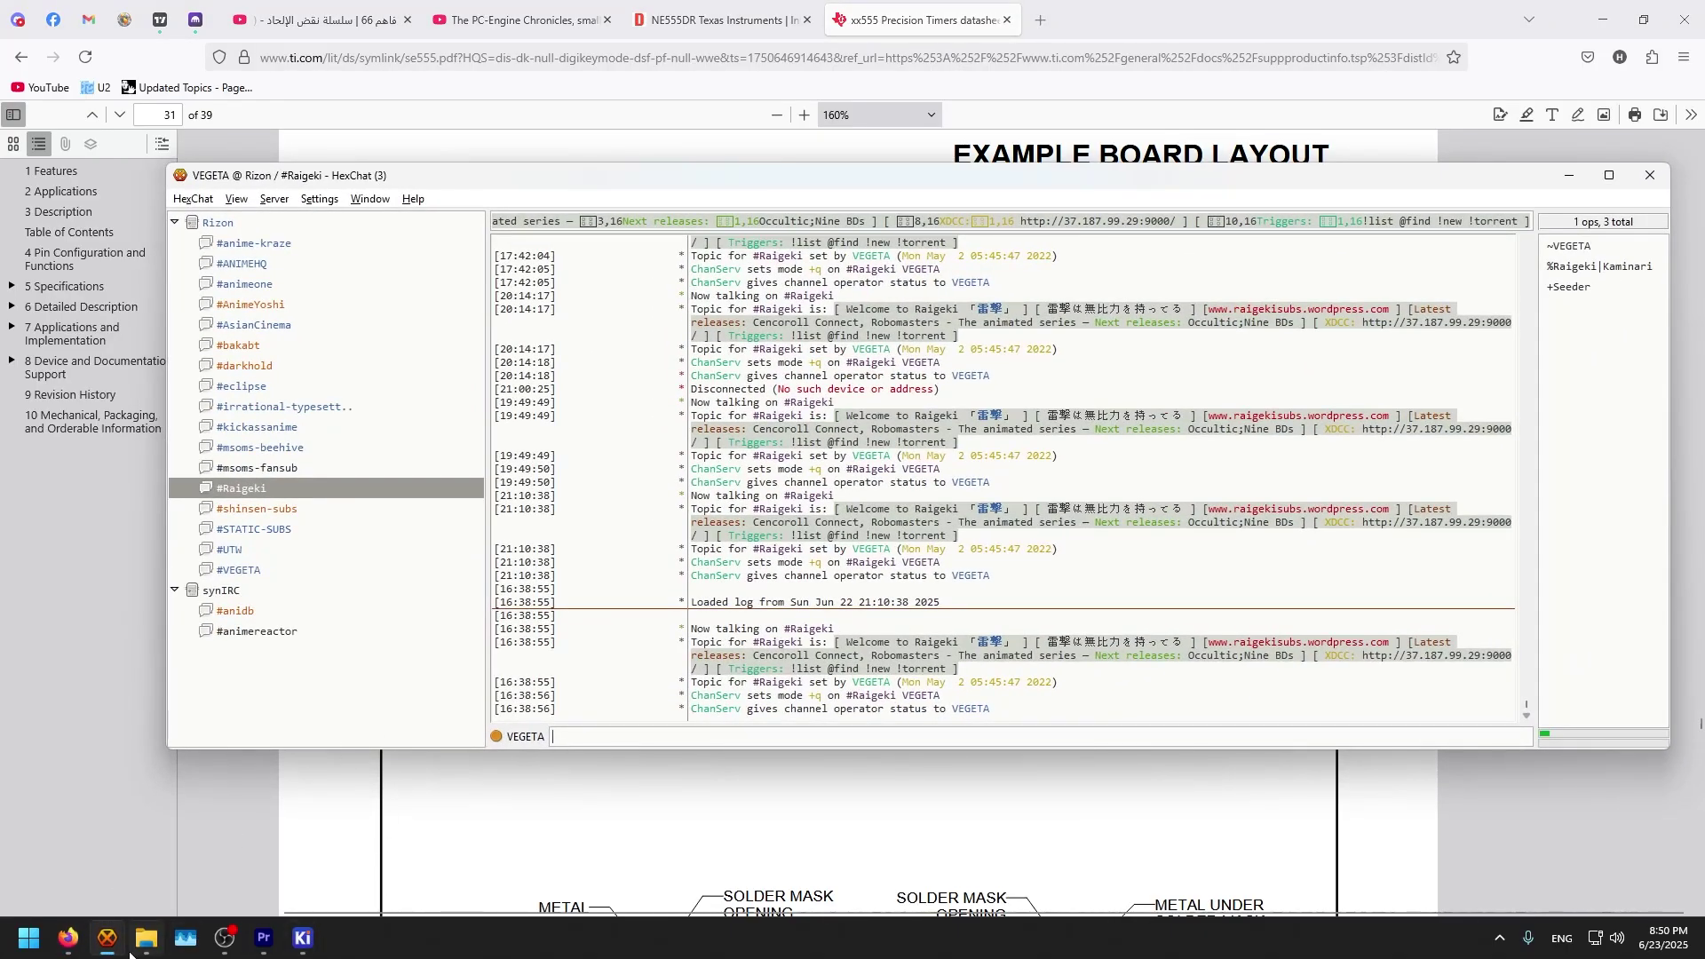
click(114, 944)
Step: Set pad 1's corner size to 15% (0.09 mm radius) and place the rounded-rectangle pad
mouse_move(302, 938)
click(355, 853)
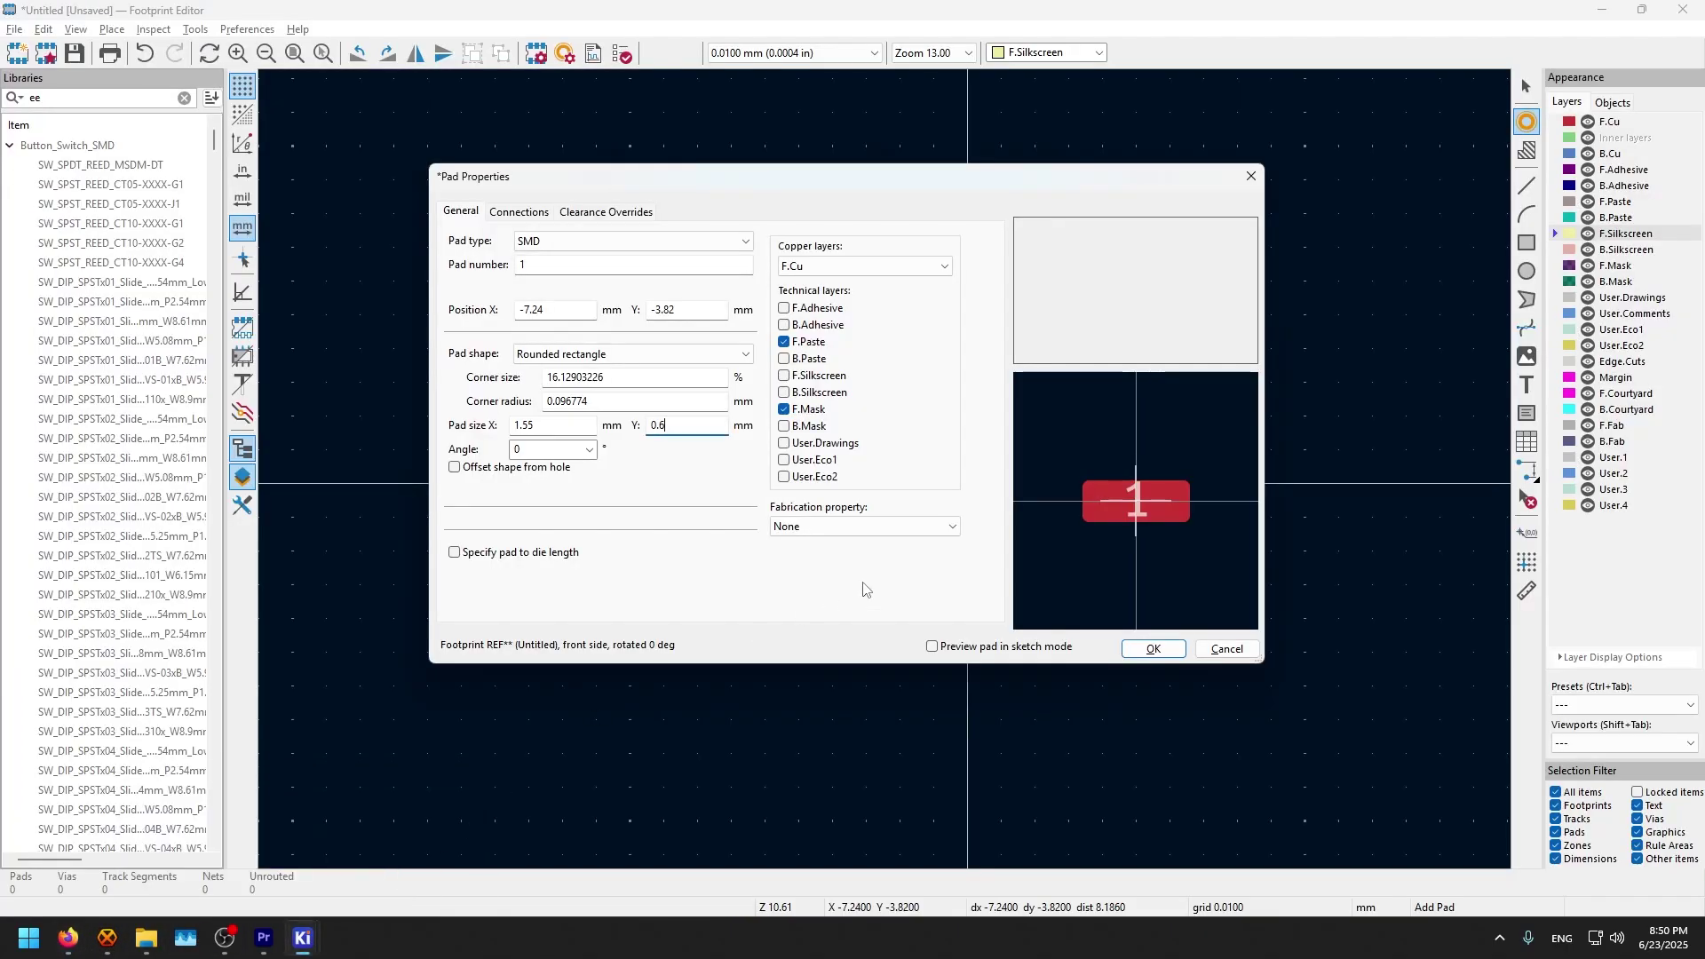
double_click(600, 382)
text(15)
click(600, 401)
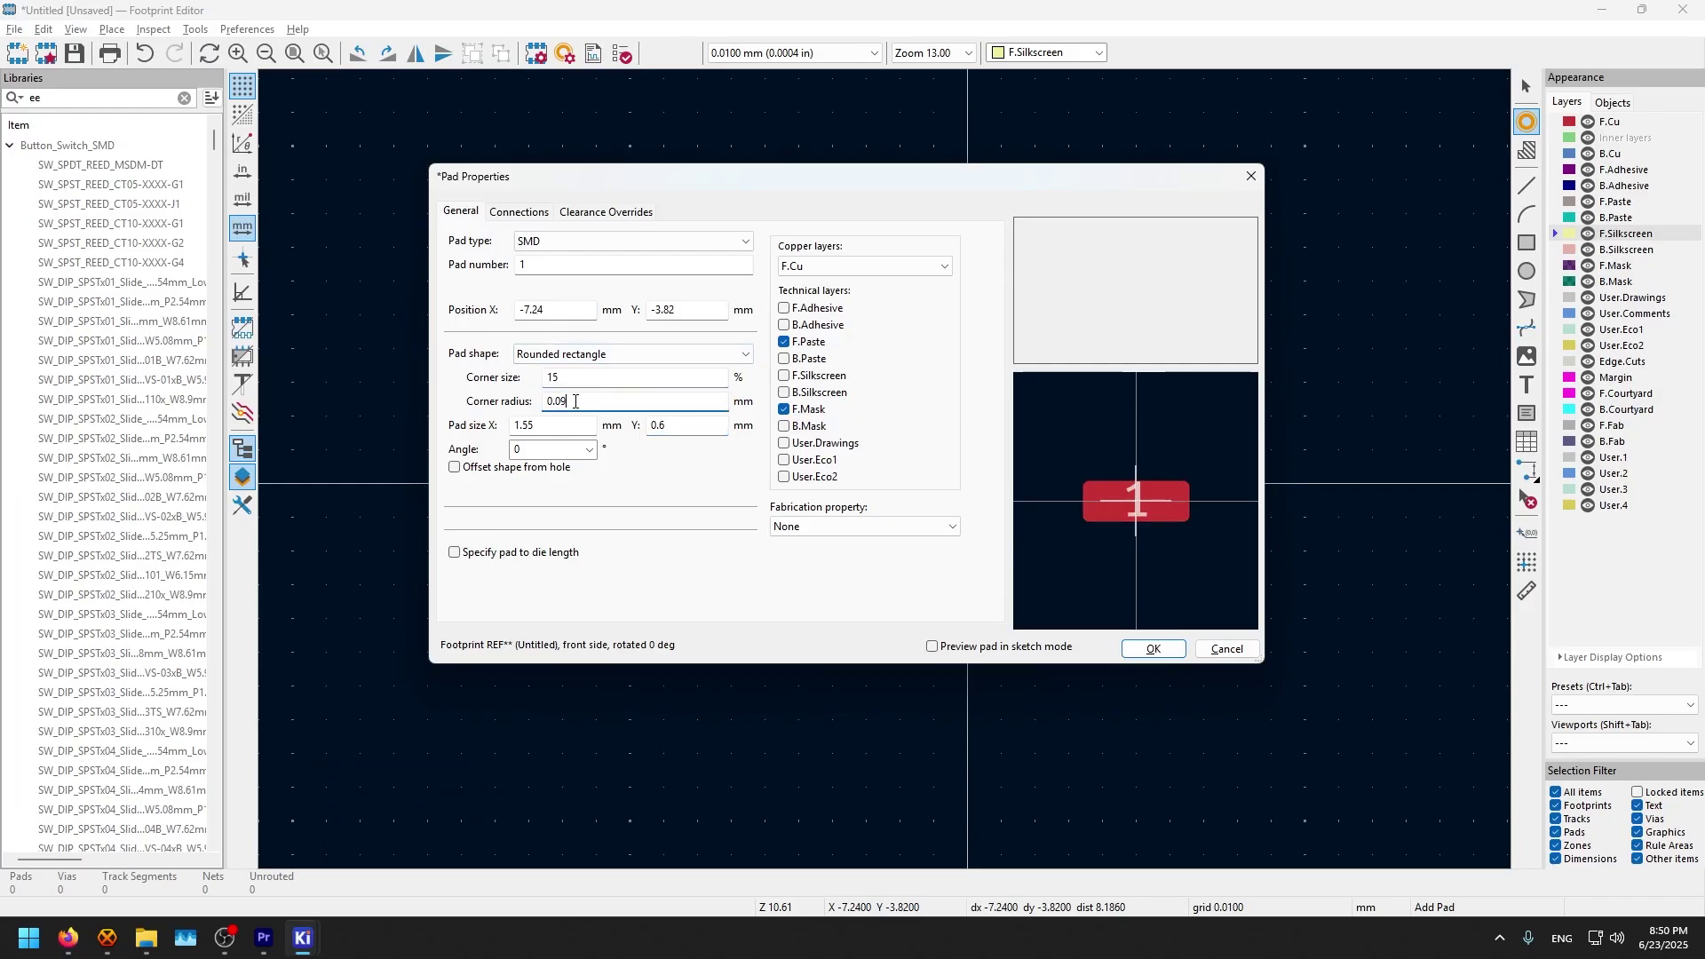
key(BackSpace)
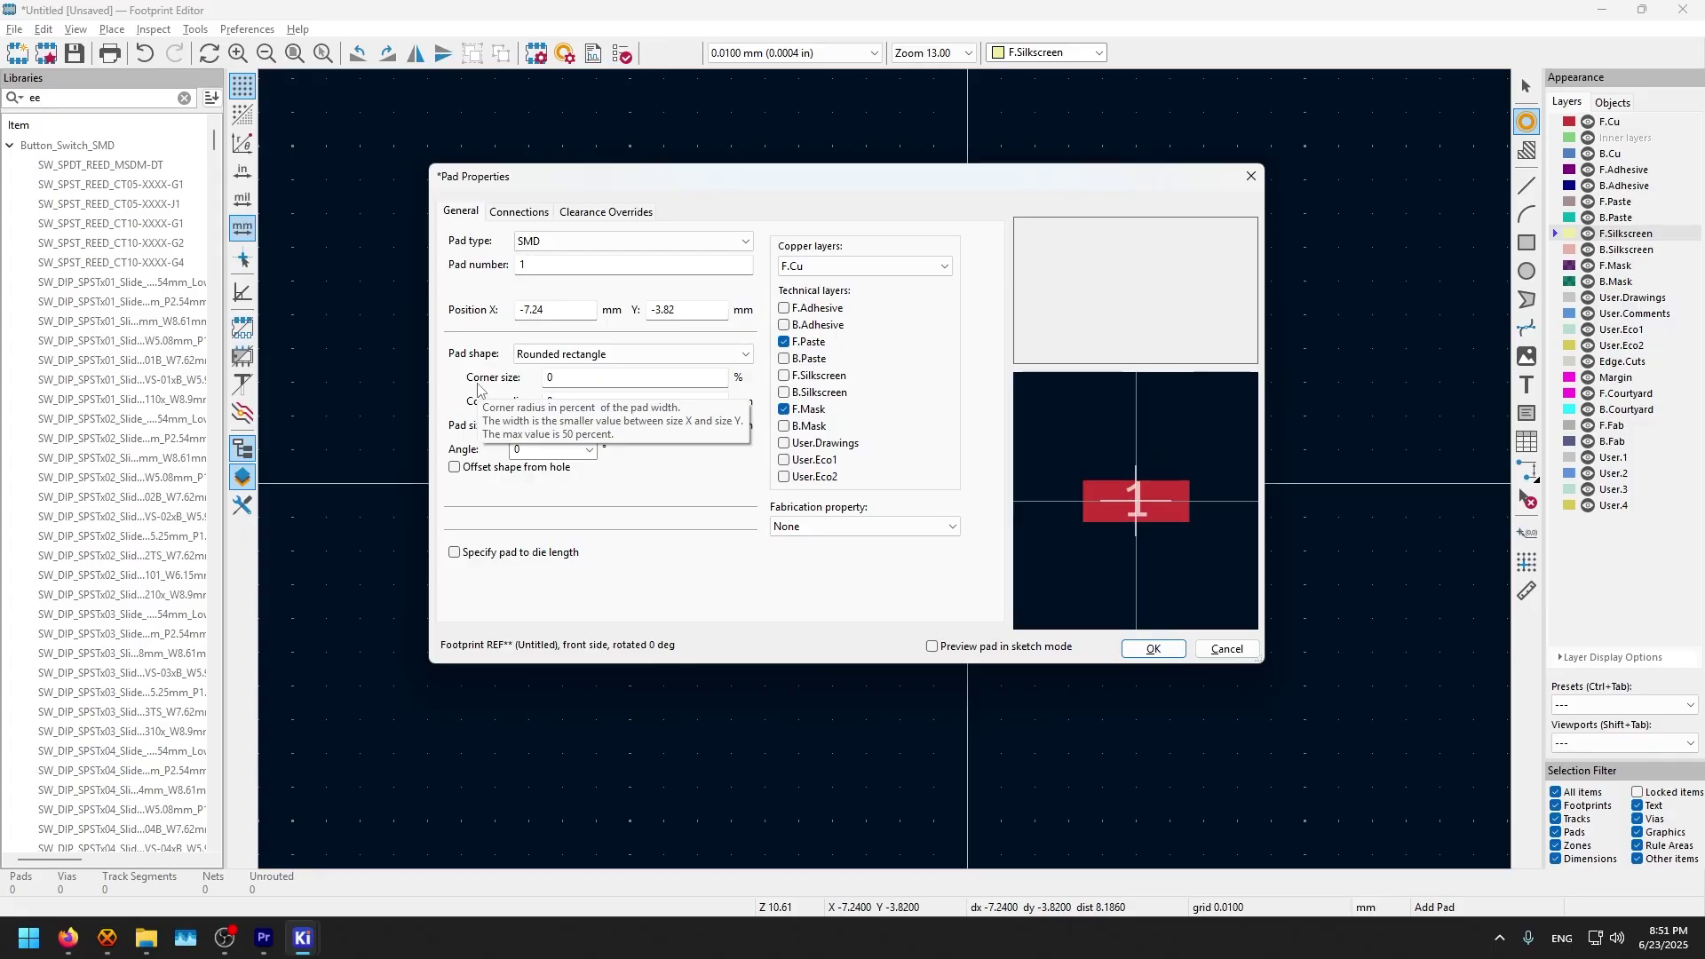
text(25)
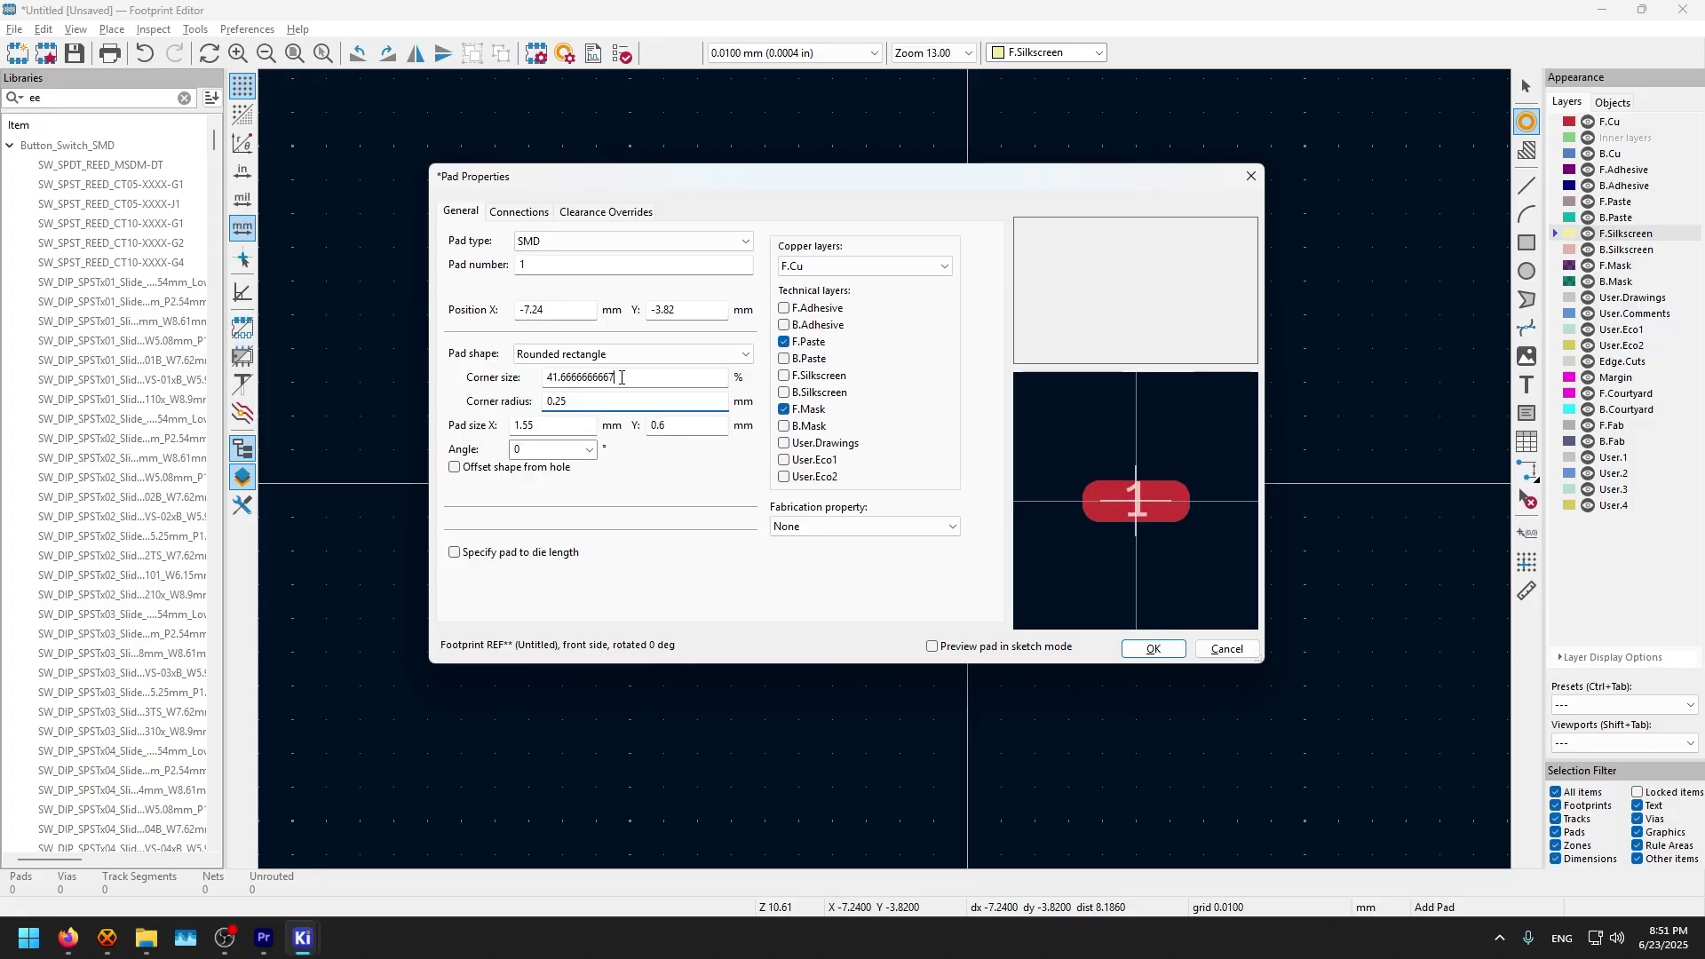
double_click(622, 378)
text(15)
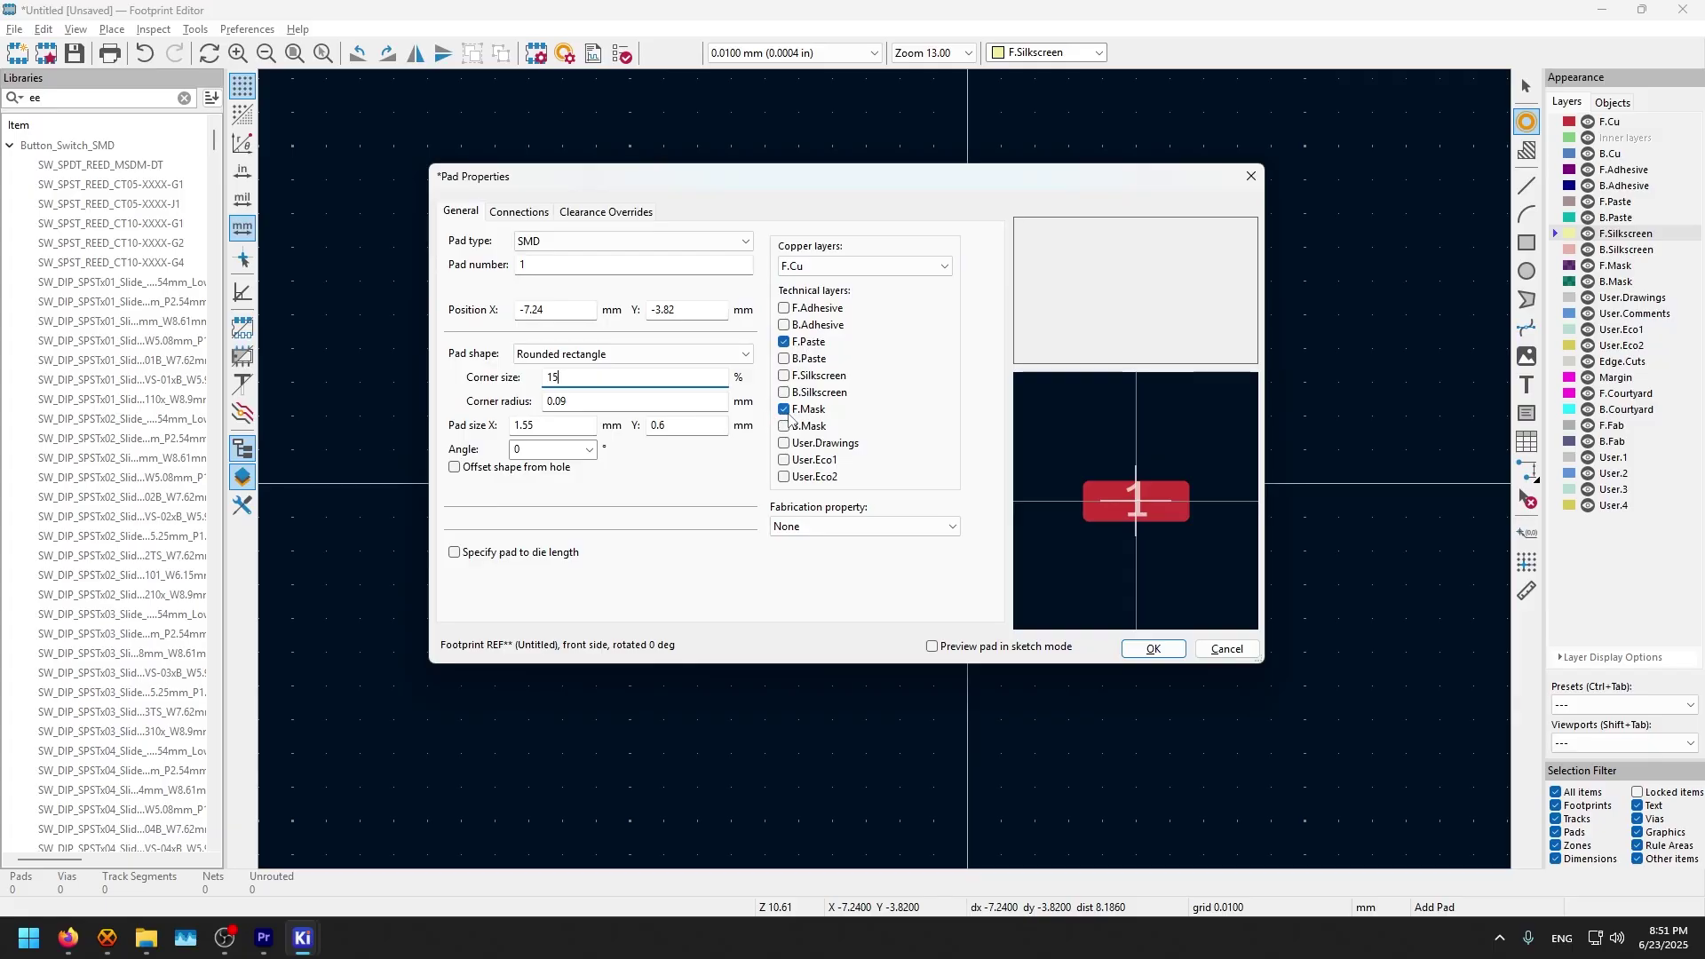
click(1155, 649)
scroll(749, 435, up, 4)
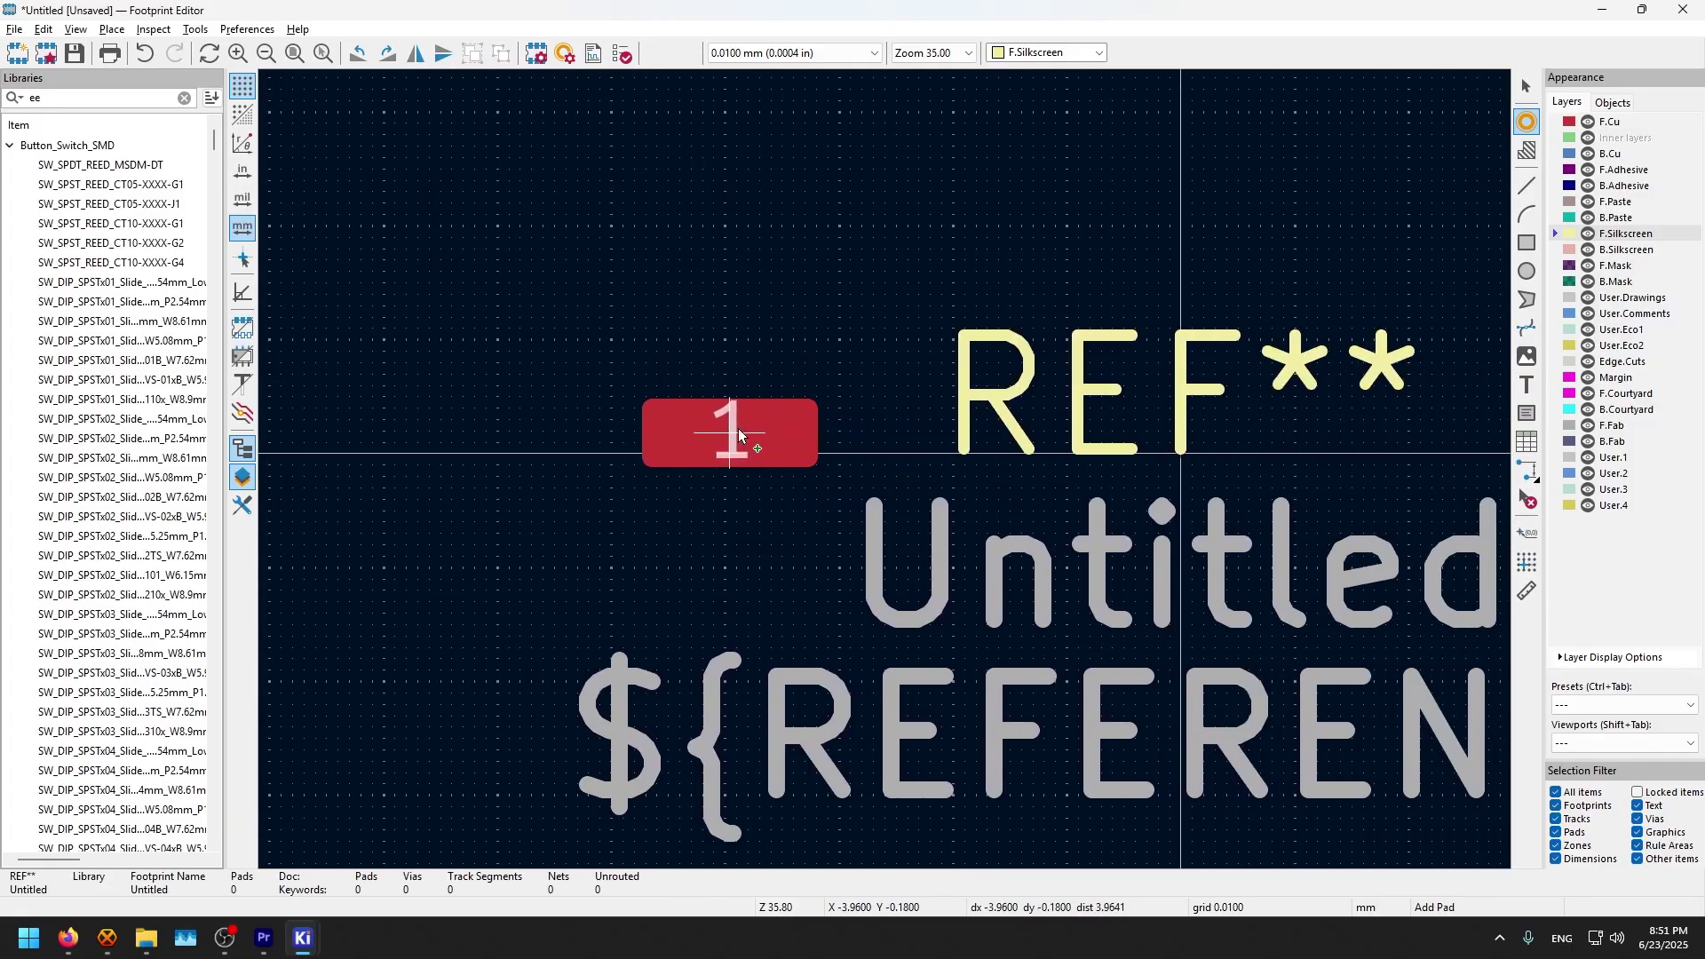
Step: Stop adding pads and nudge pad 1 slightly lower next to the origin
right_click(752, 416)
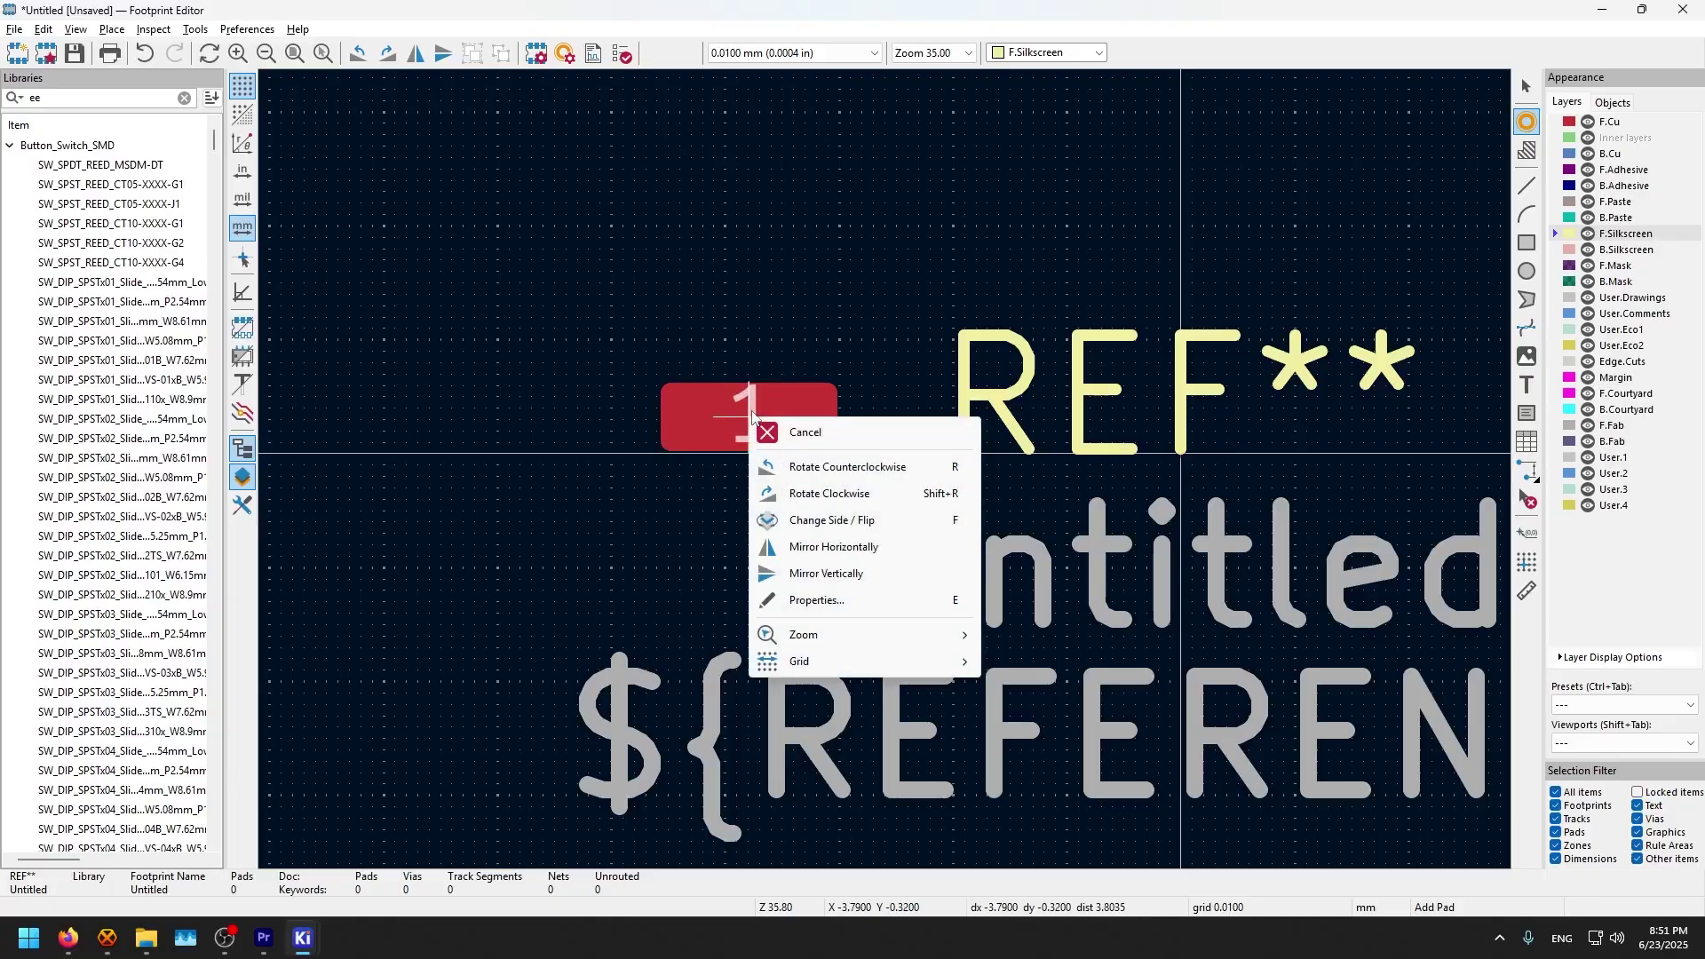
key(Escape)
click(762, 395)
key(Escape)
key(Escape)
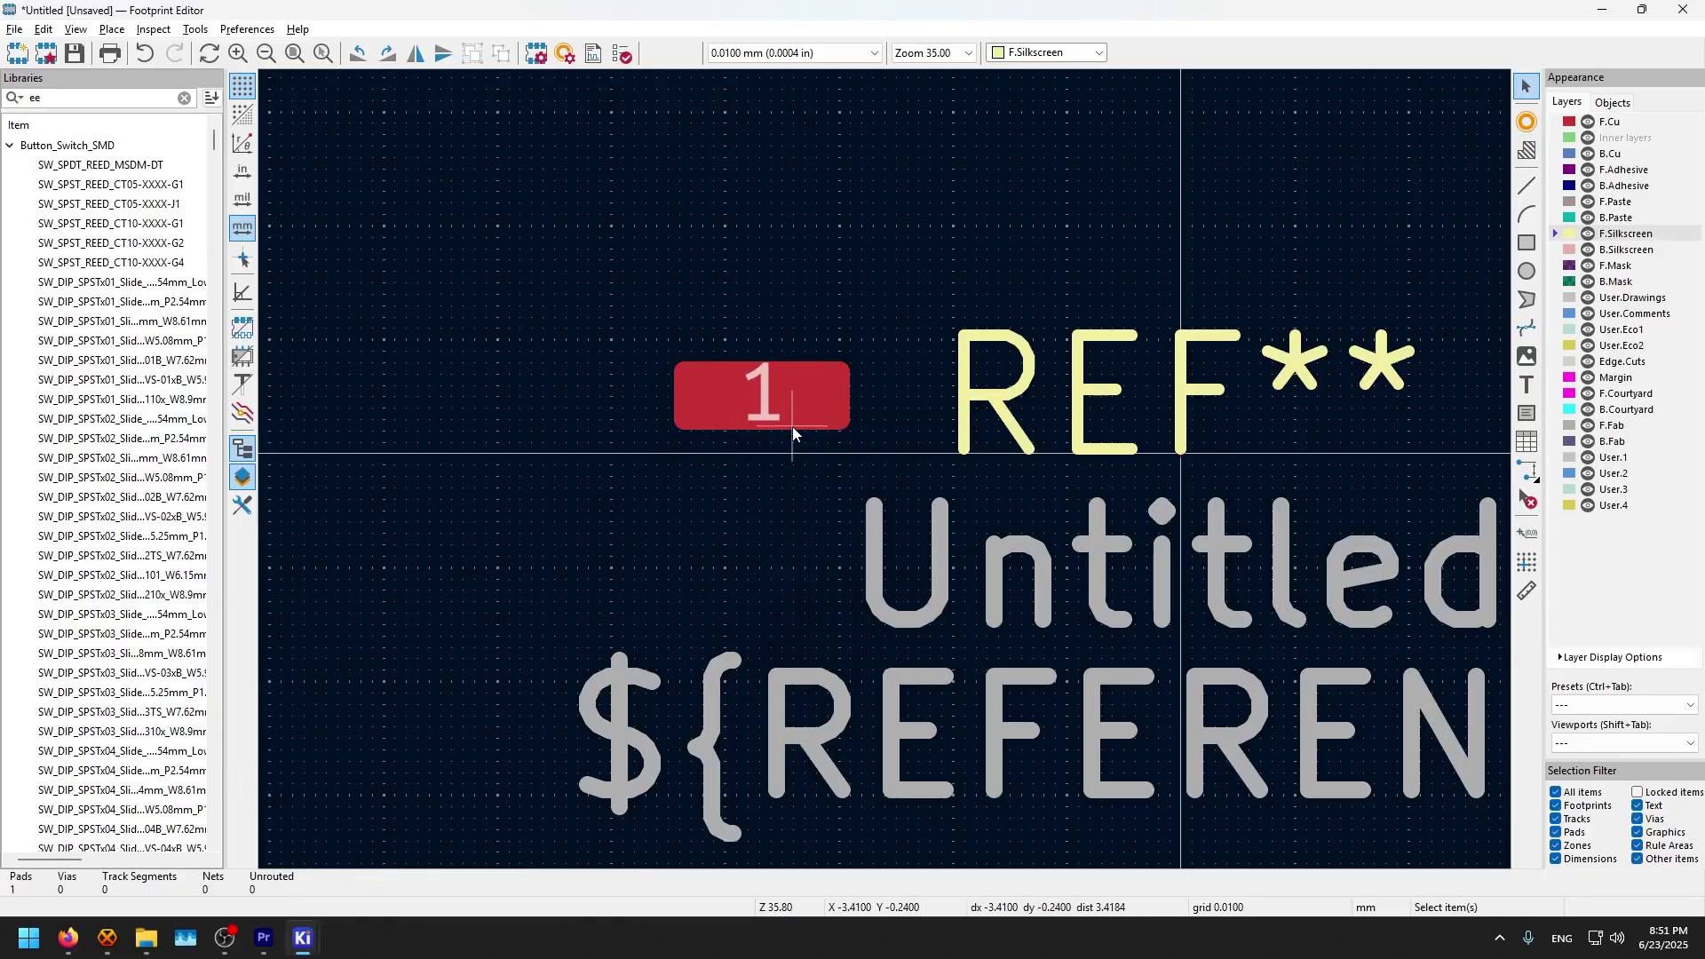
click(792, 423)
drag(739, 403, 750, 439)
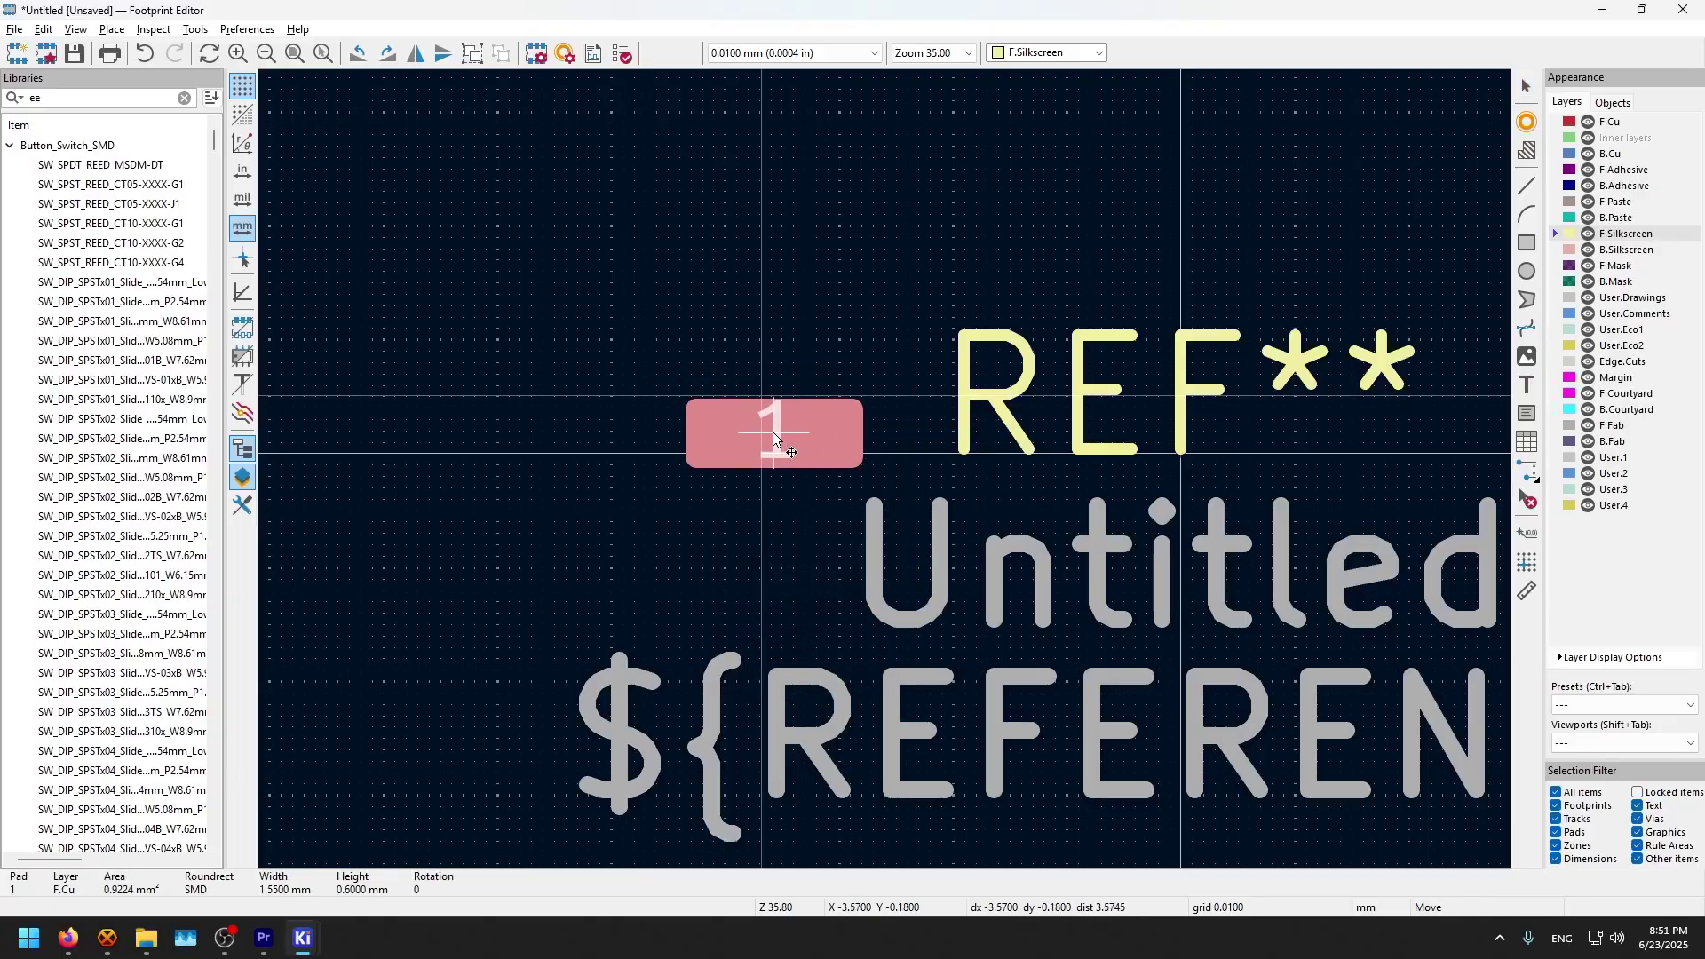
Step: Move the REF** reference text up above pad 1
middle_drag(1073, 440, 764, 413)
scroll(764, 415, down, 4)
scroll(892, 453, up, 3)
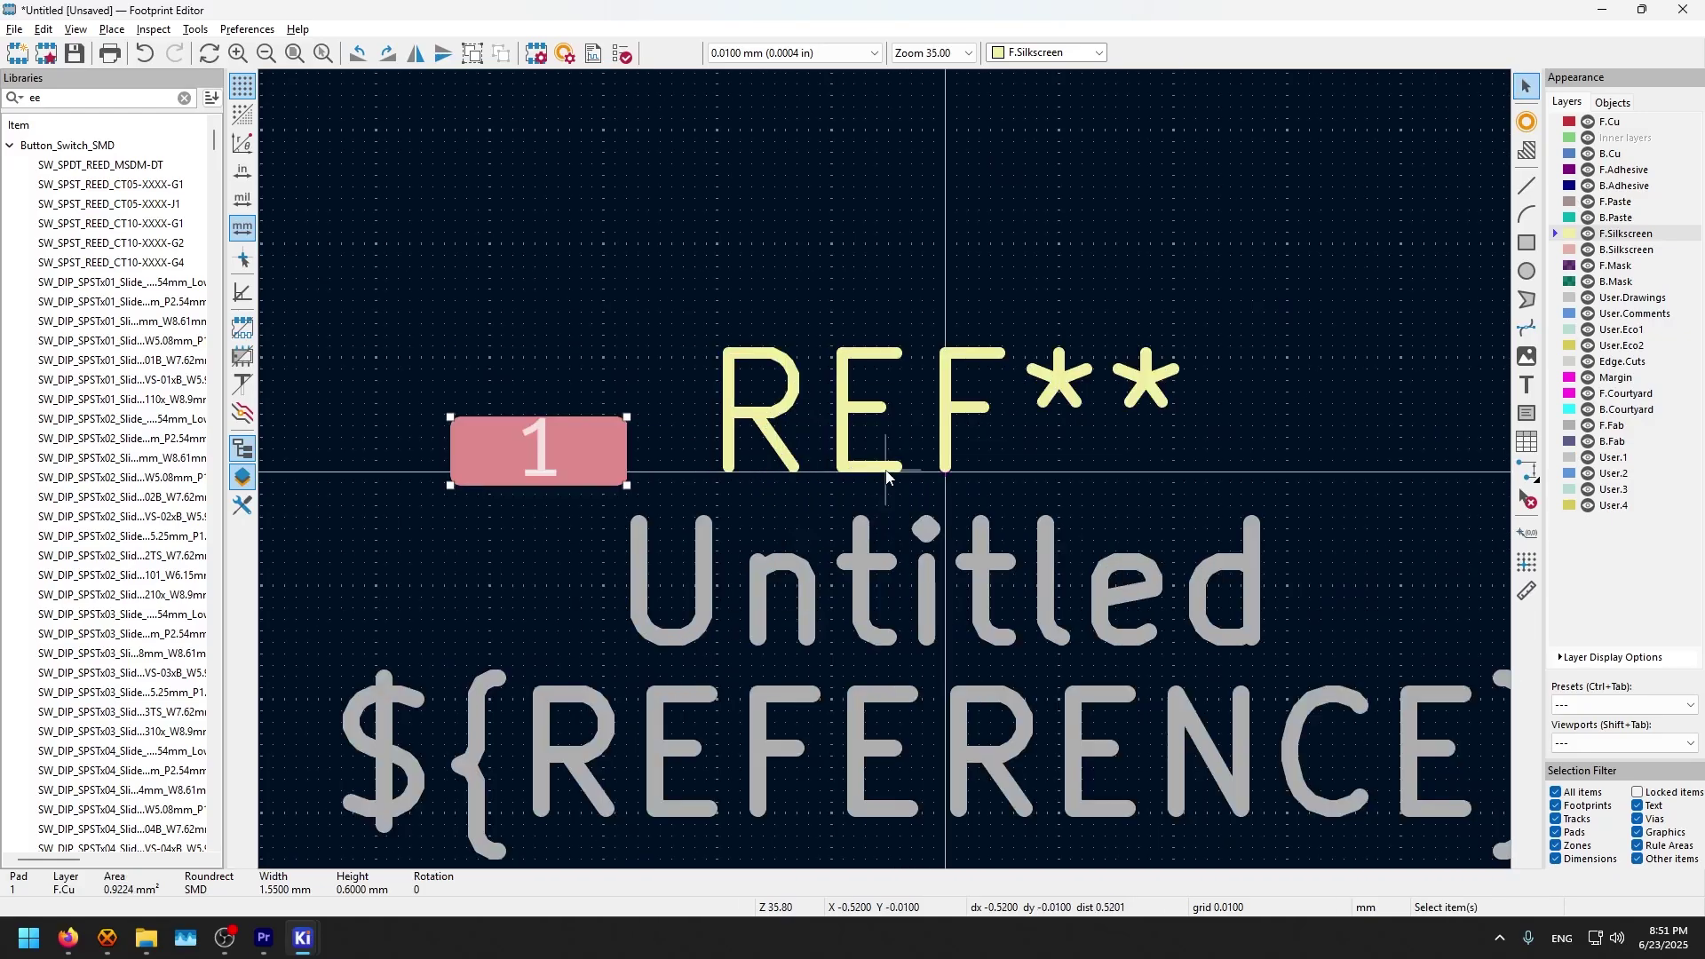
click(889, 470)
scroll(886, 475, down, 3)
drag(887, 475, 908, 211)
click(881, 408)
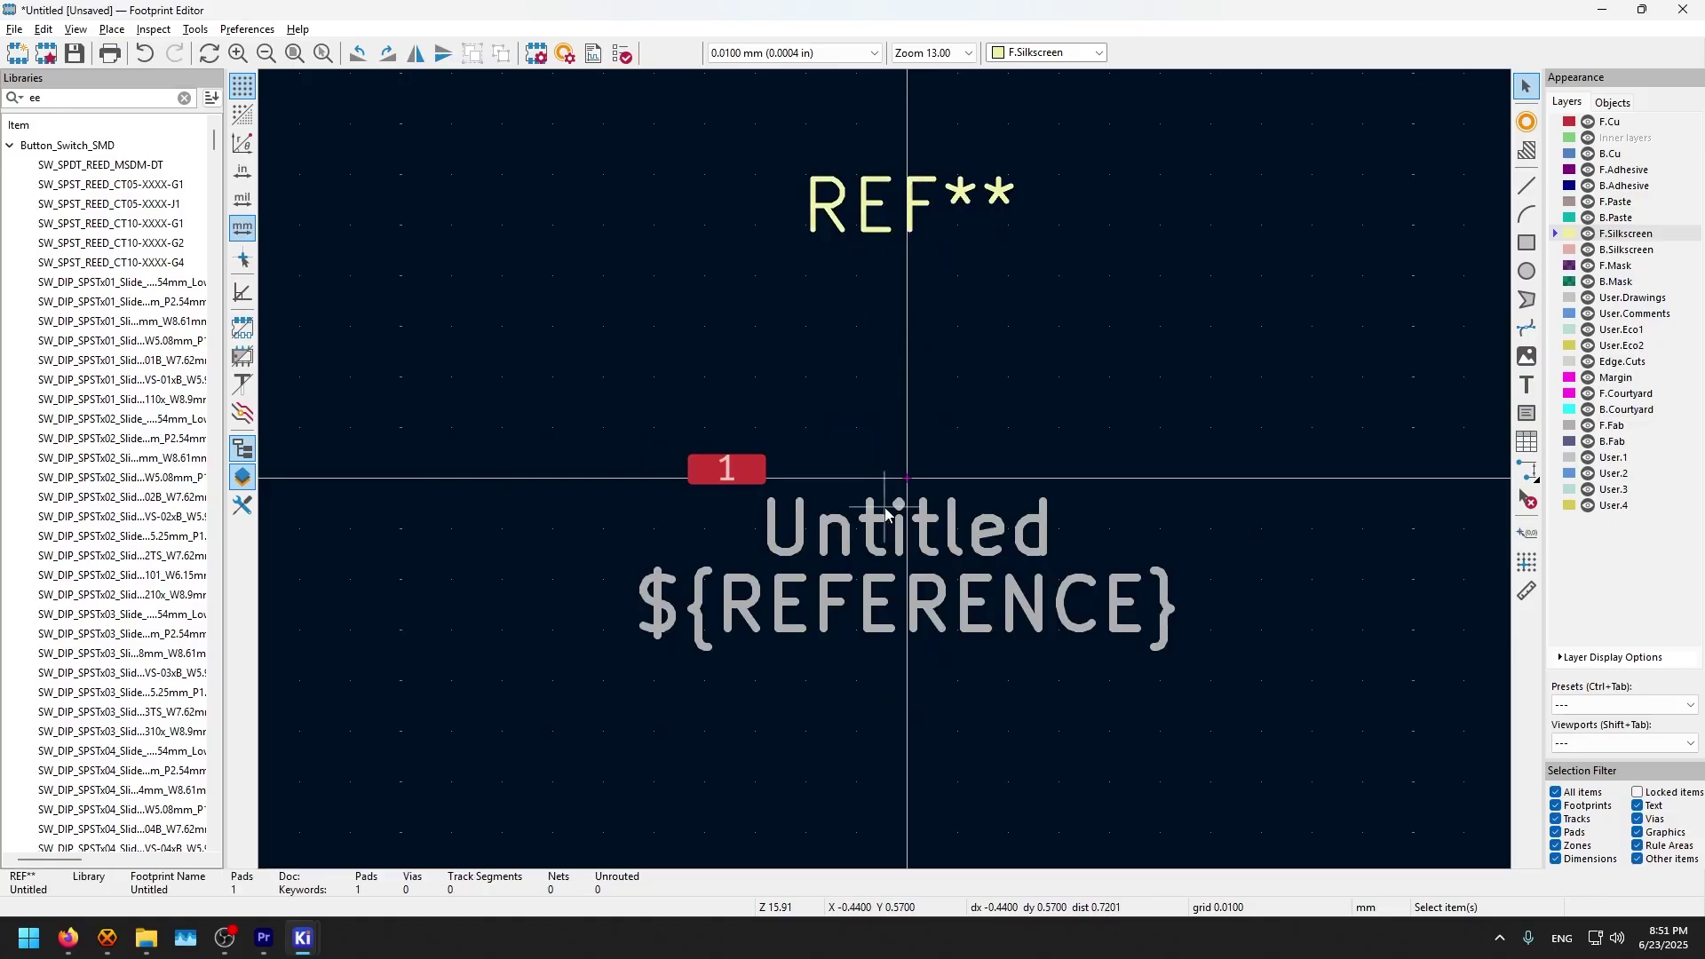
scroll(888, 493, up, 3)
right_click(663, 440)
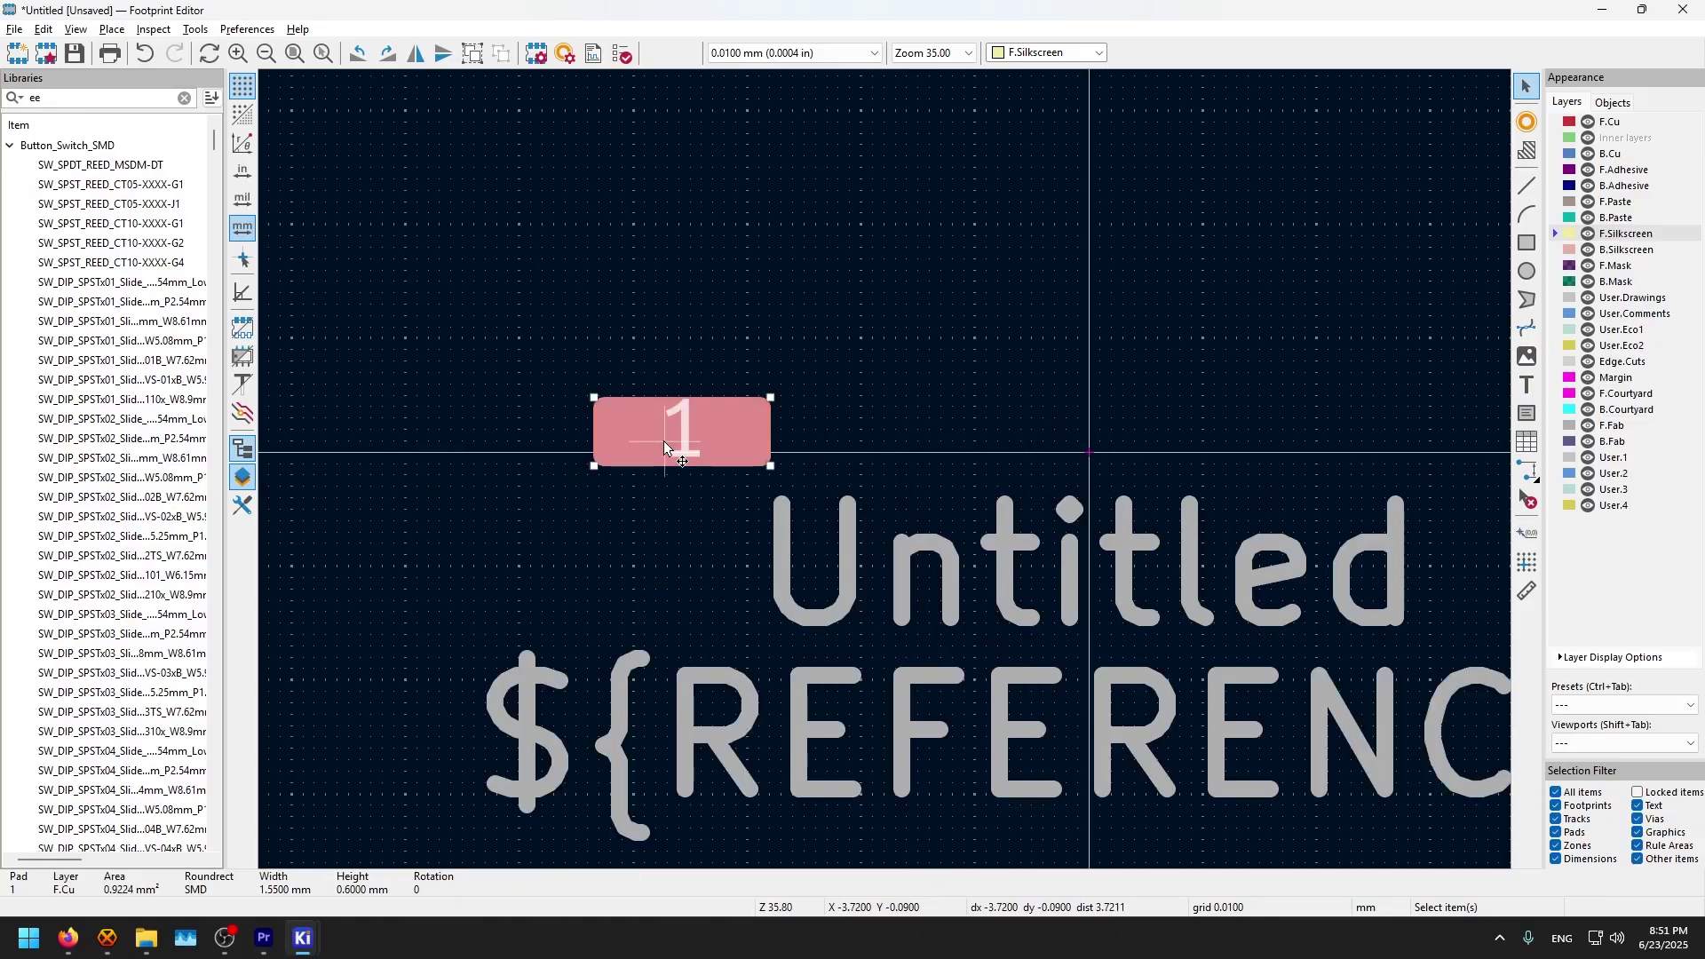
Step: Position pad 1 2.7 mm left of the footprint's local origin, on the X axis
mouse_move(897, 448)
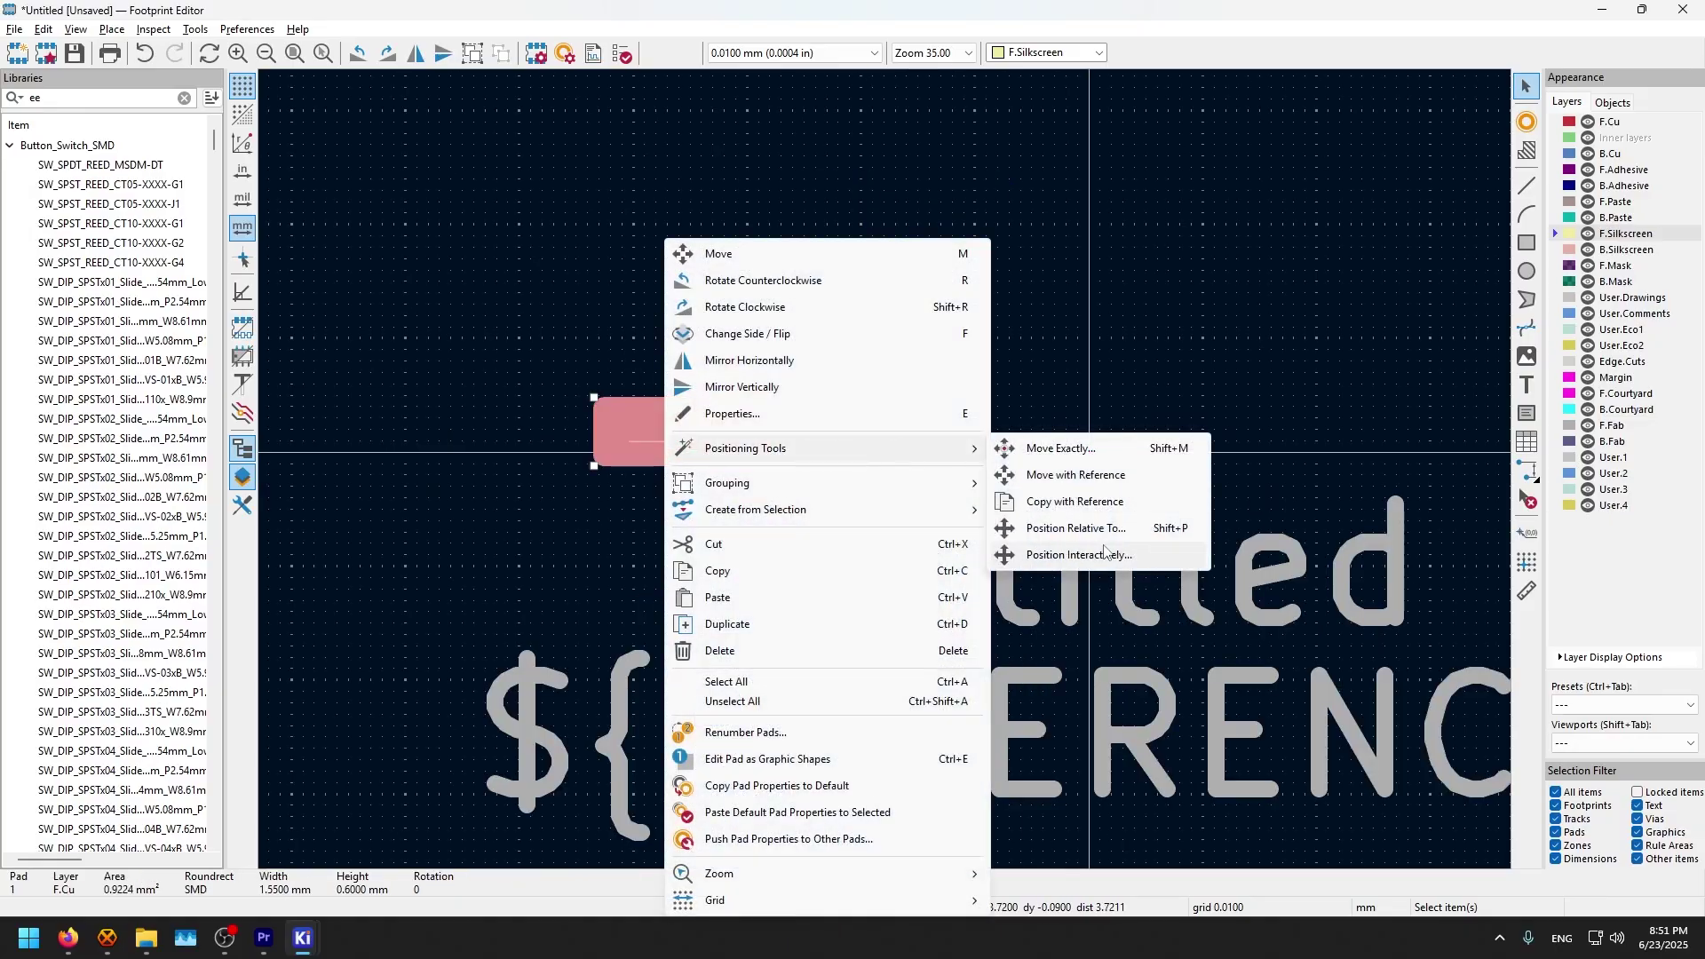
click(1075, 528)
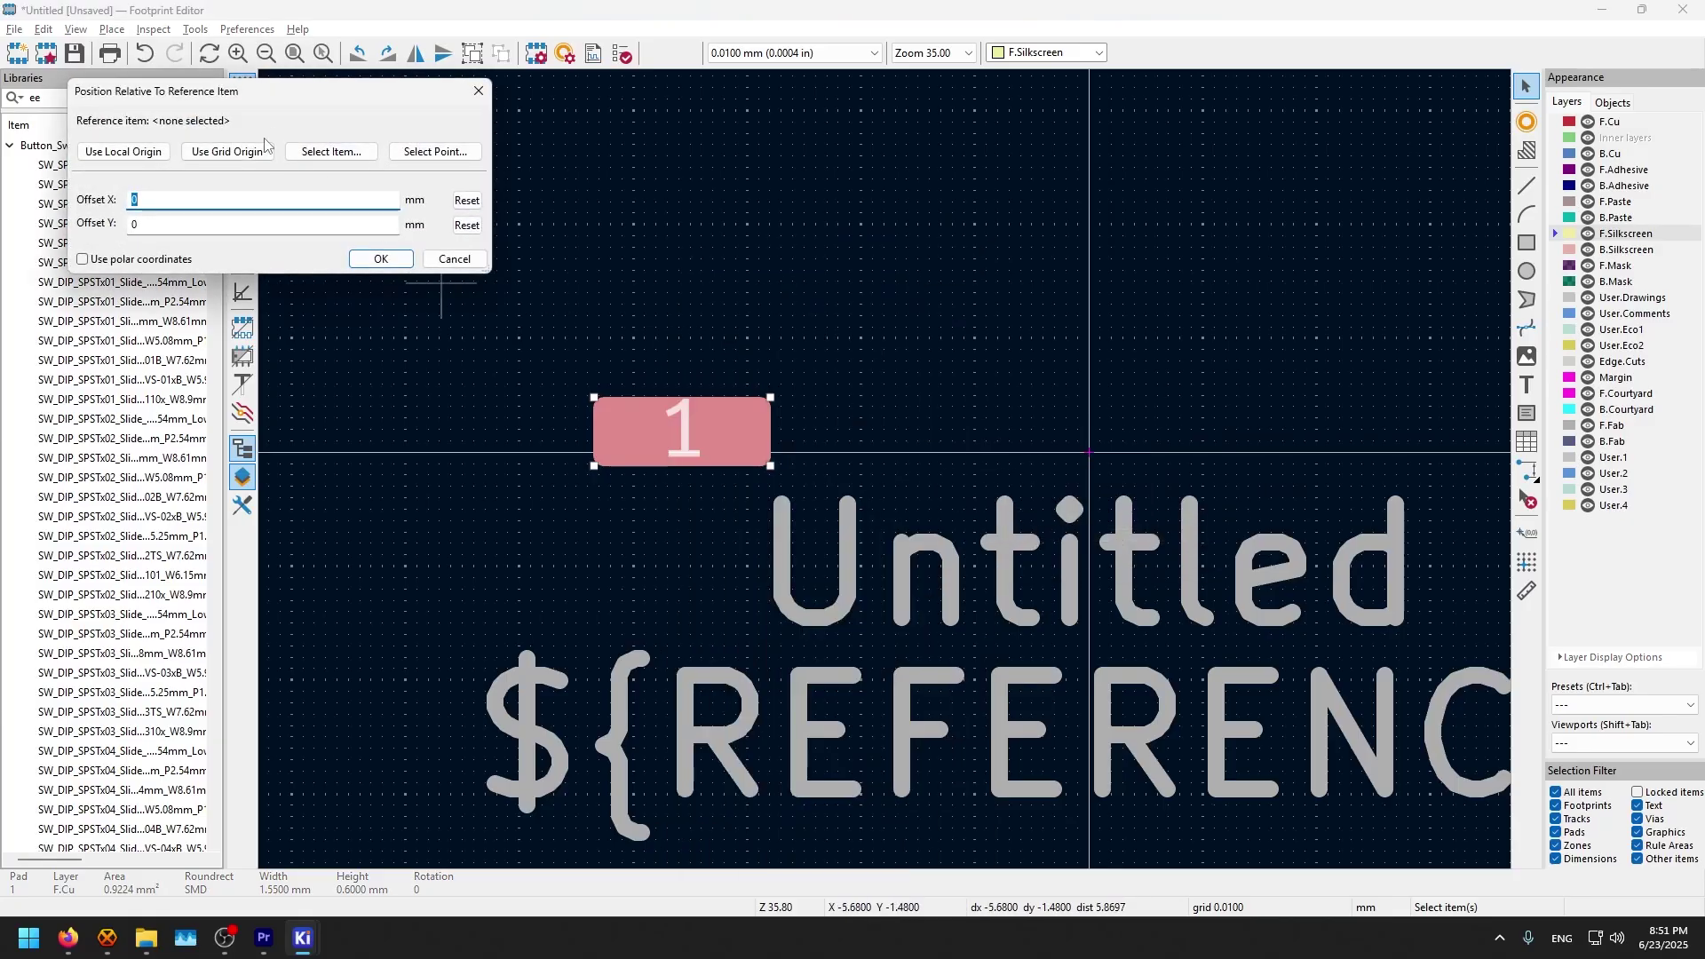
click(122, 152)
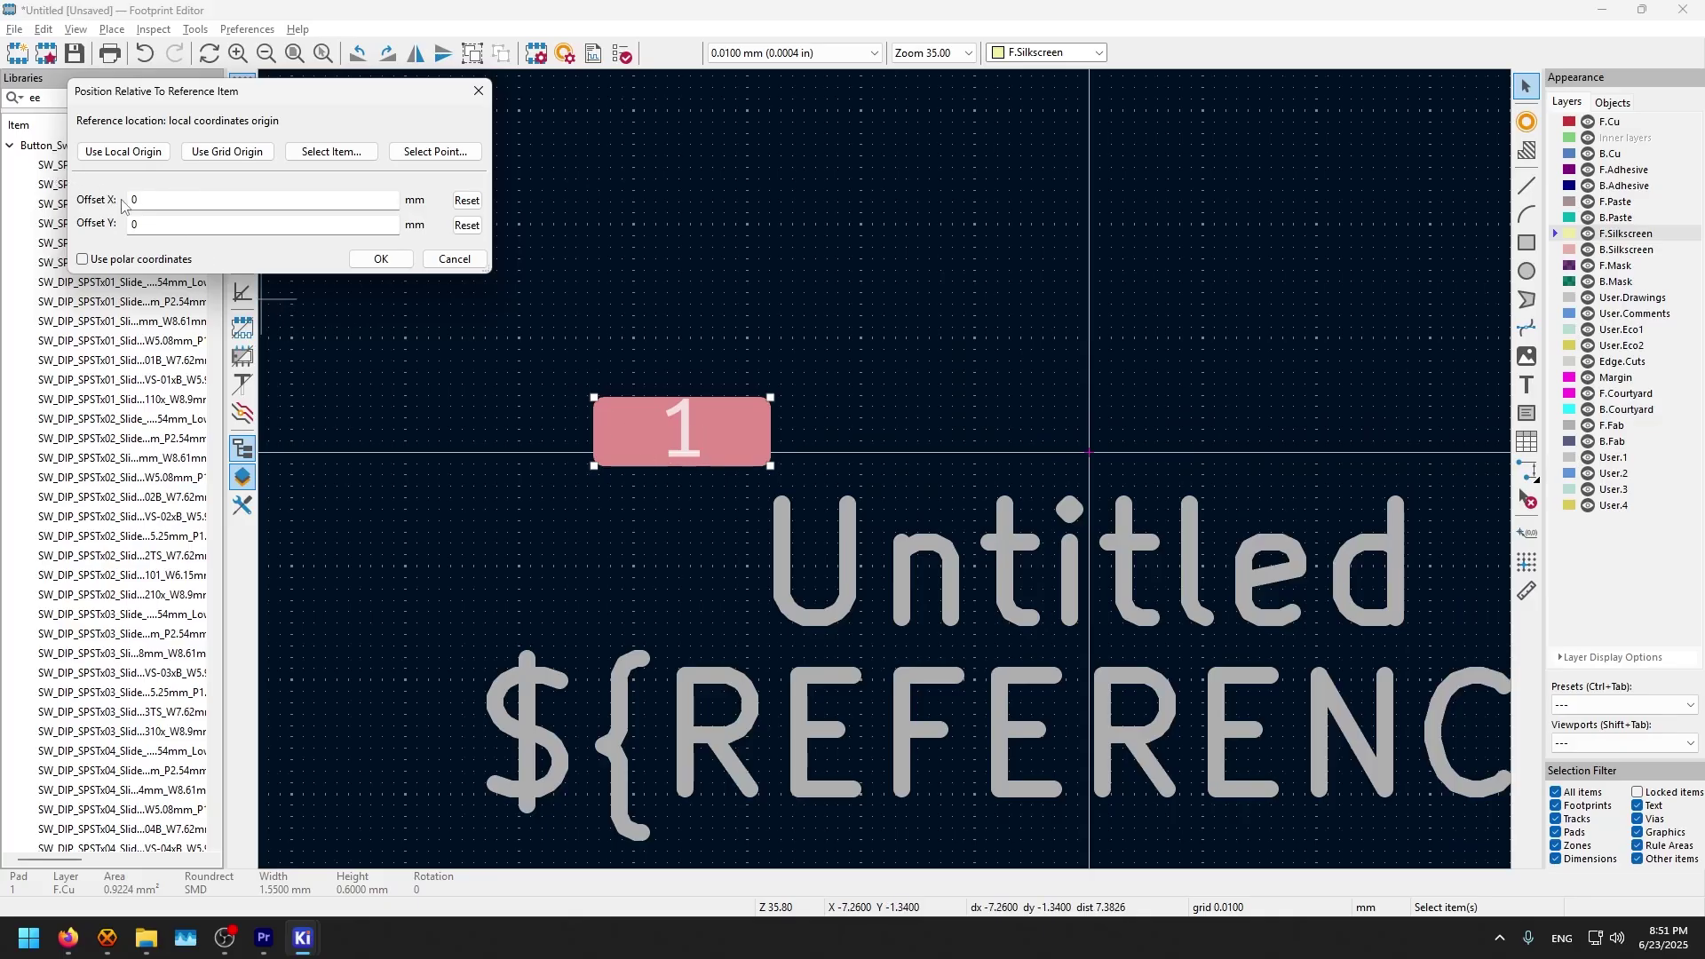
click(175, 197)
click(380, 259)
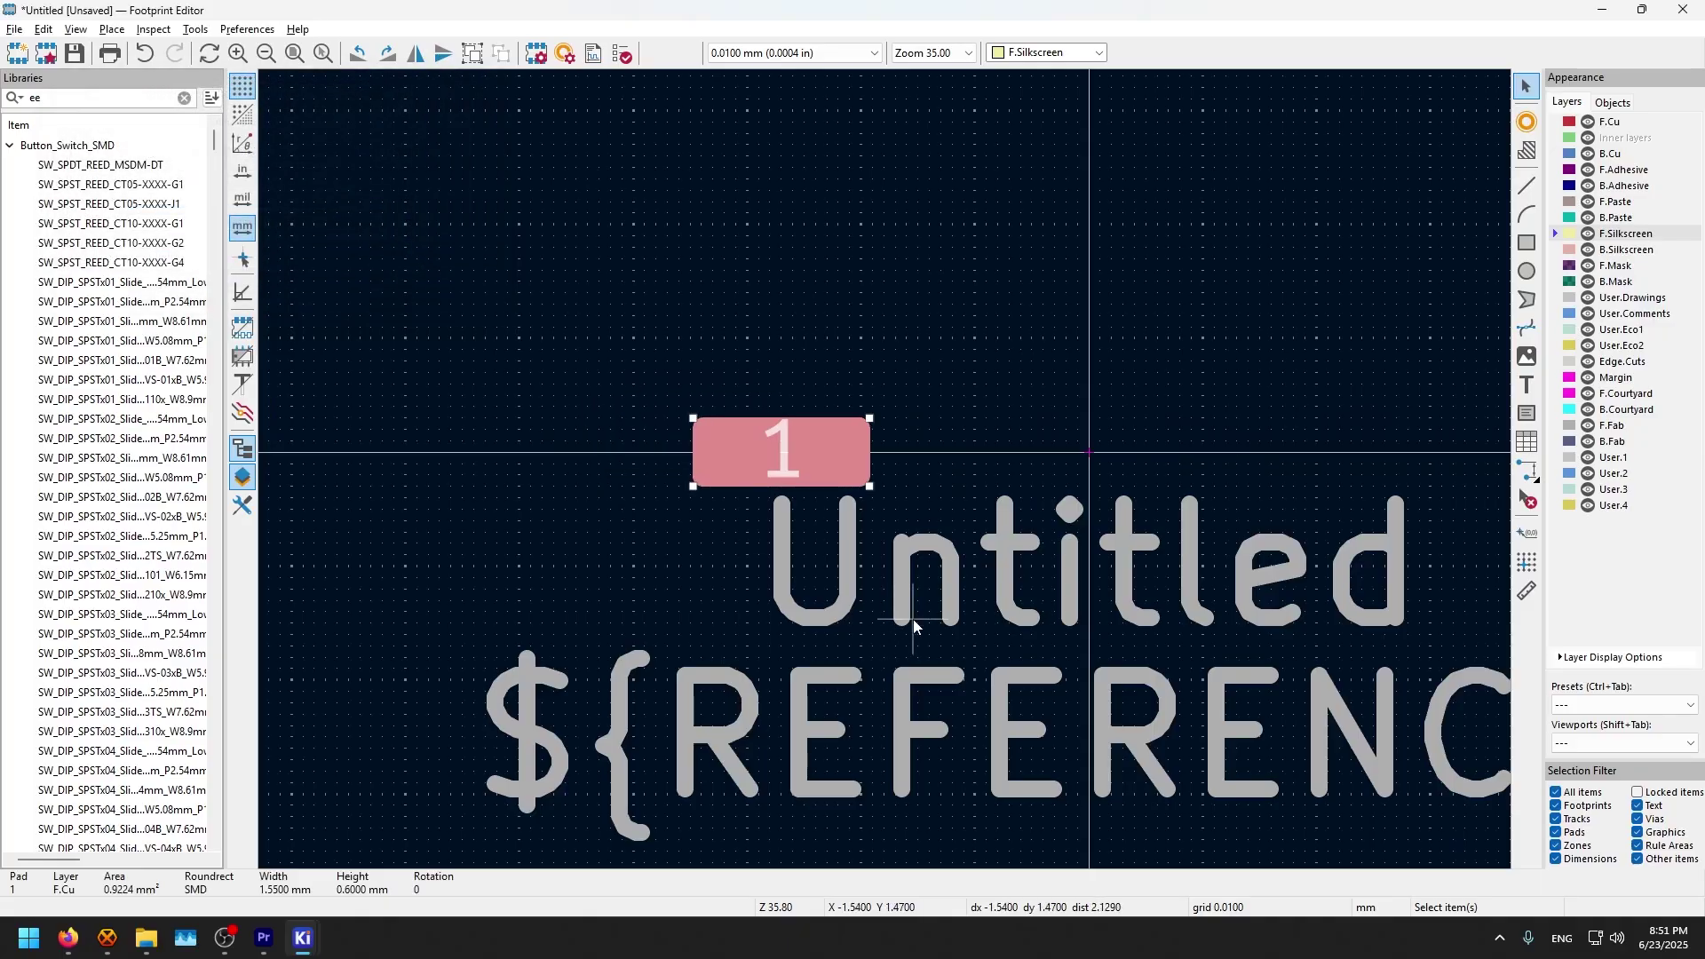
Step: Add pads 2, 3 and 4 below pad 1 to form the left column
click(1527, 121)
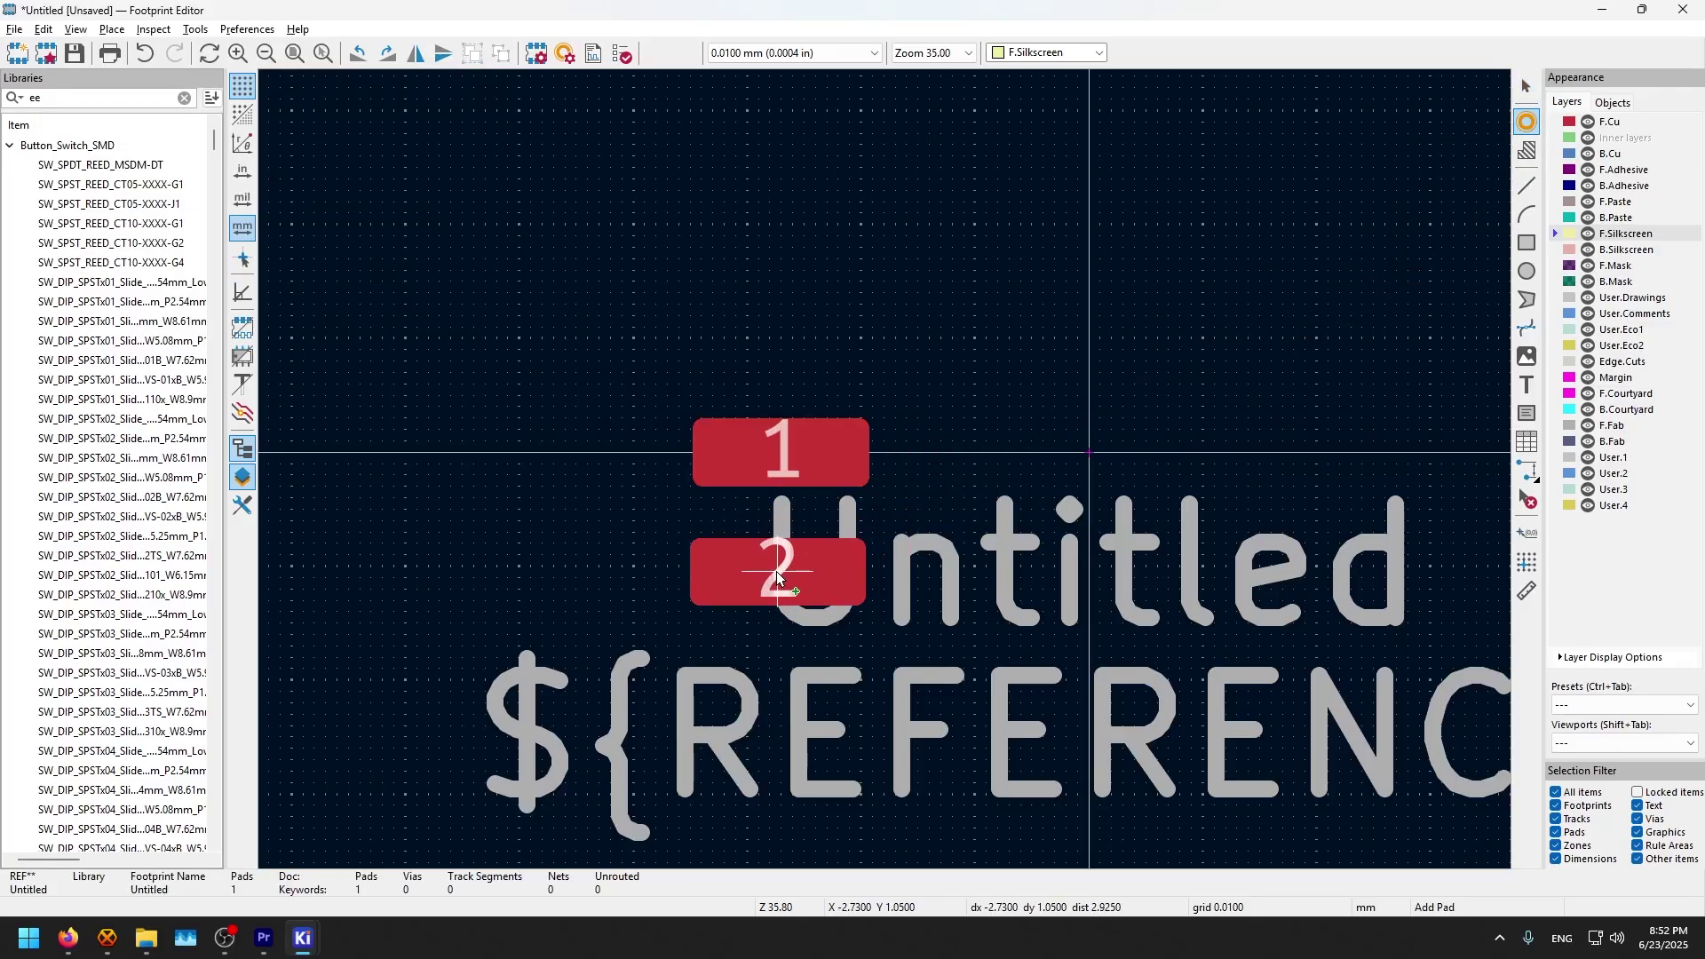
click(774, 588)
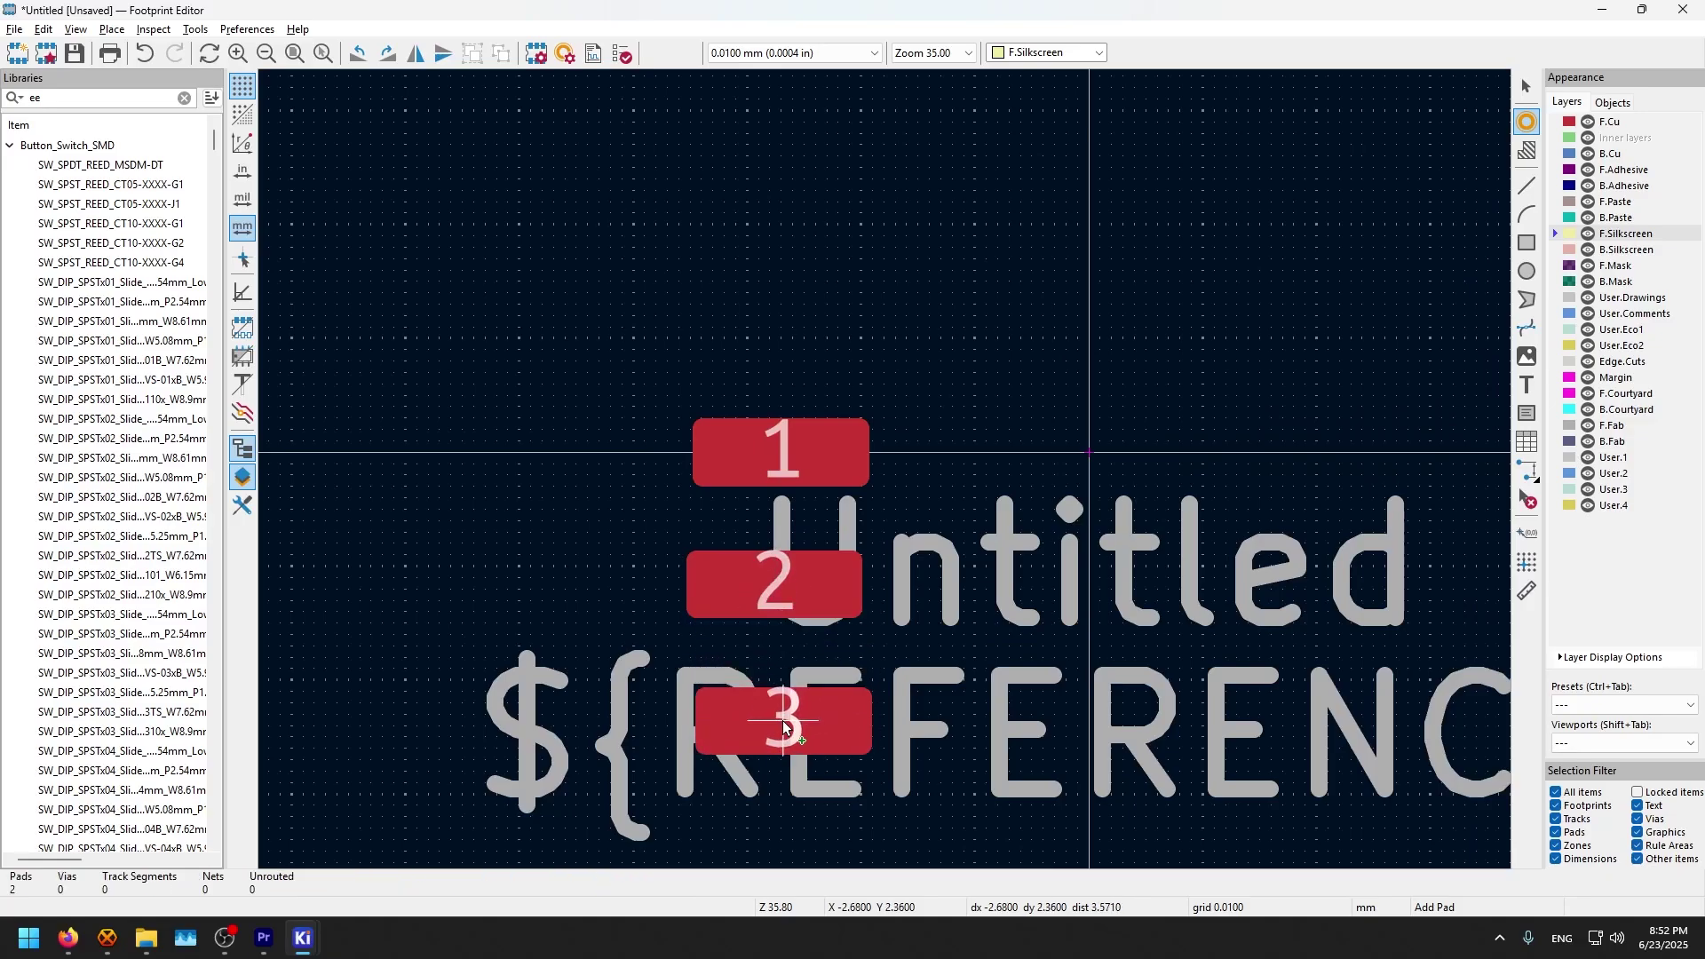
click(781, 723)
scroll(790, 829, down, 1)
click(886, 479)
Step: Add pads 5 through 8 as the right column, bottom to top, then stop adding pads
click(1226, 480)
click(1226, 384)
click(1225, 297)
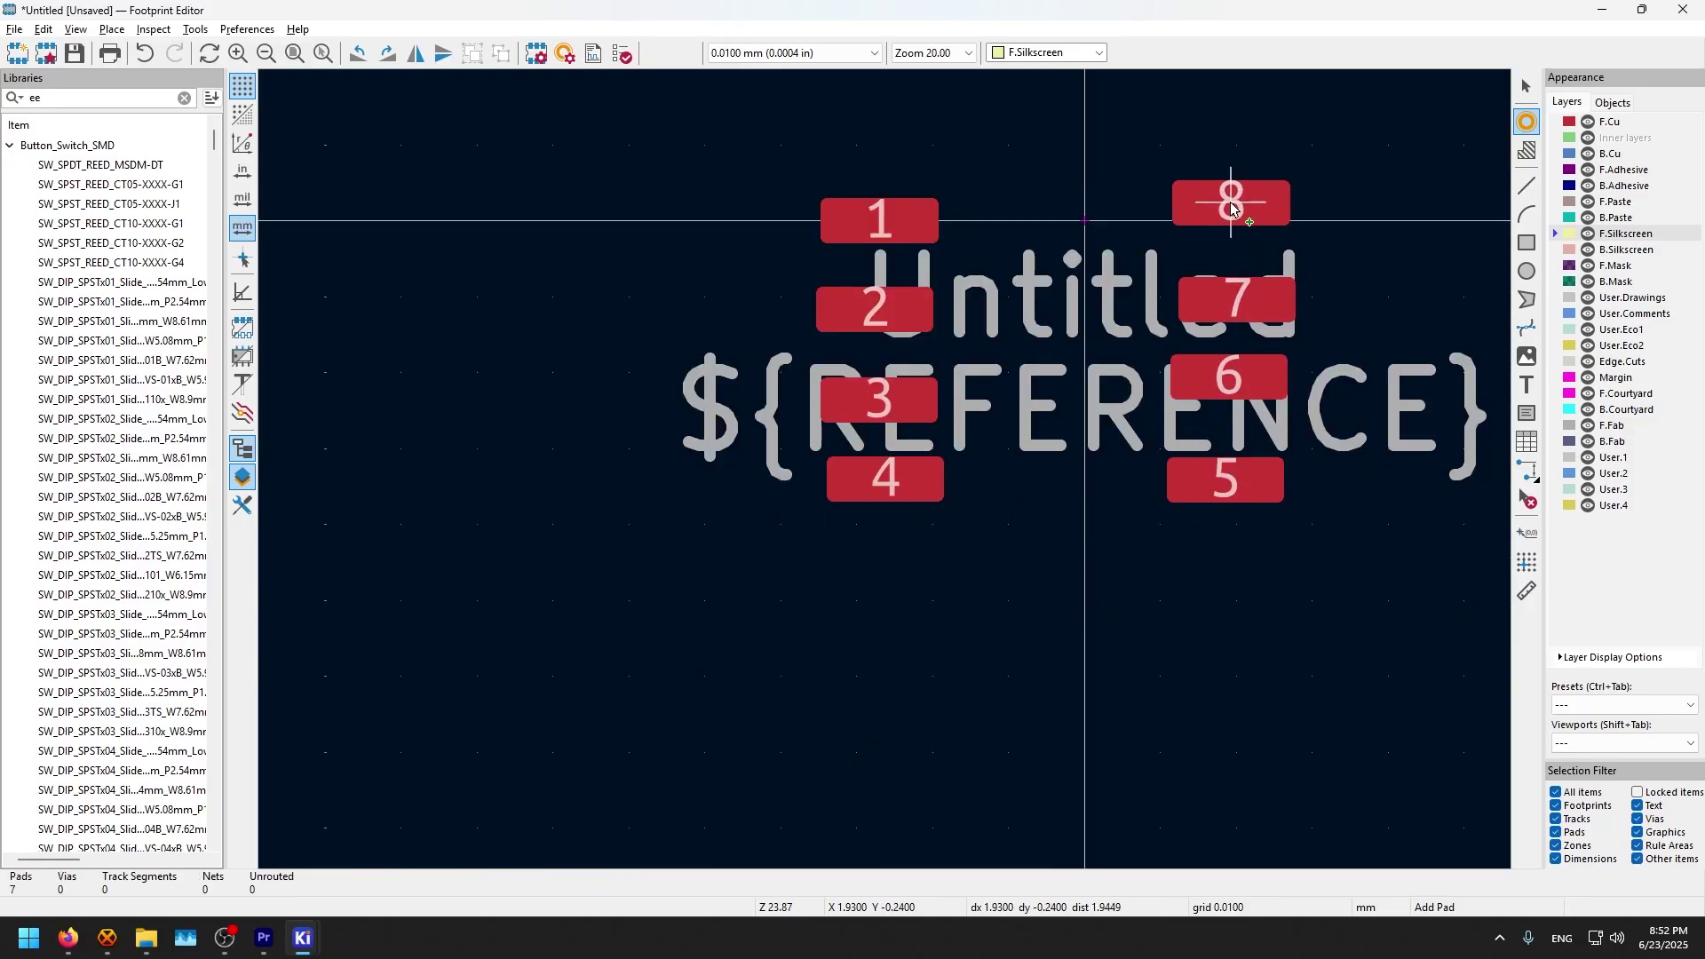
click(1226, 198)
scroll(1104, 391, up, 1)
key(Escape)
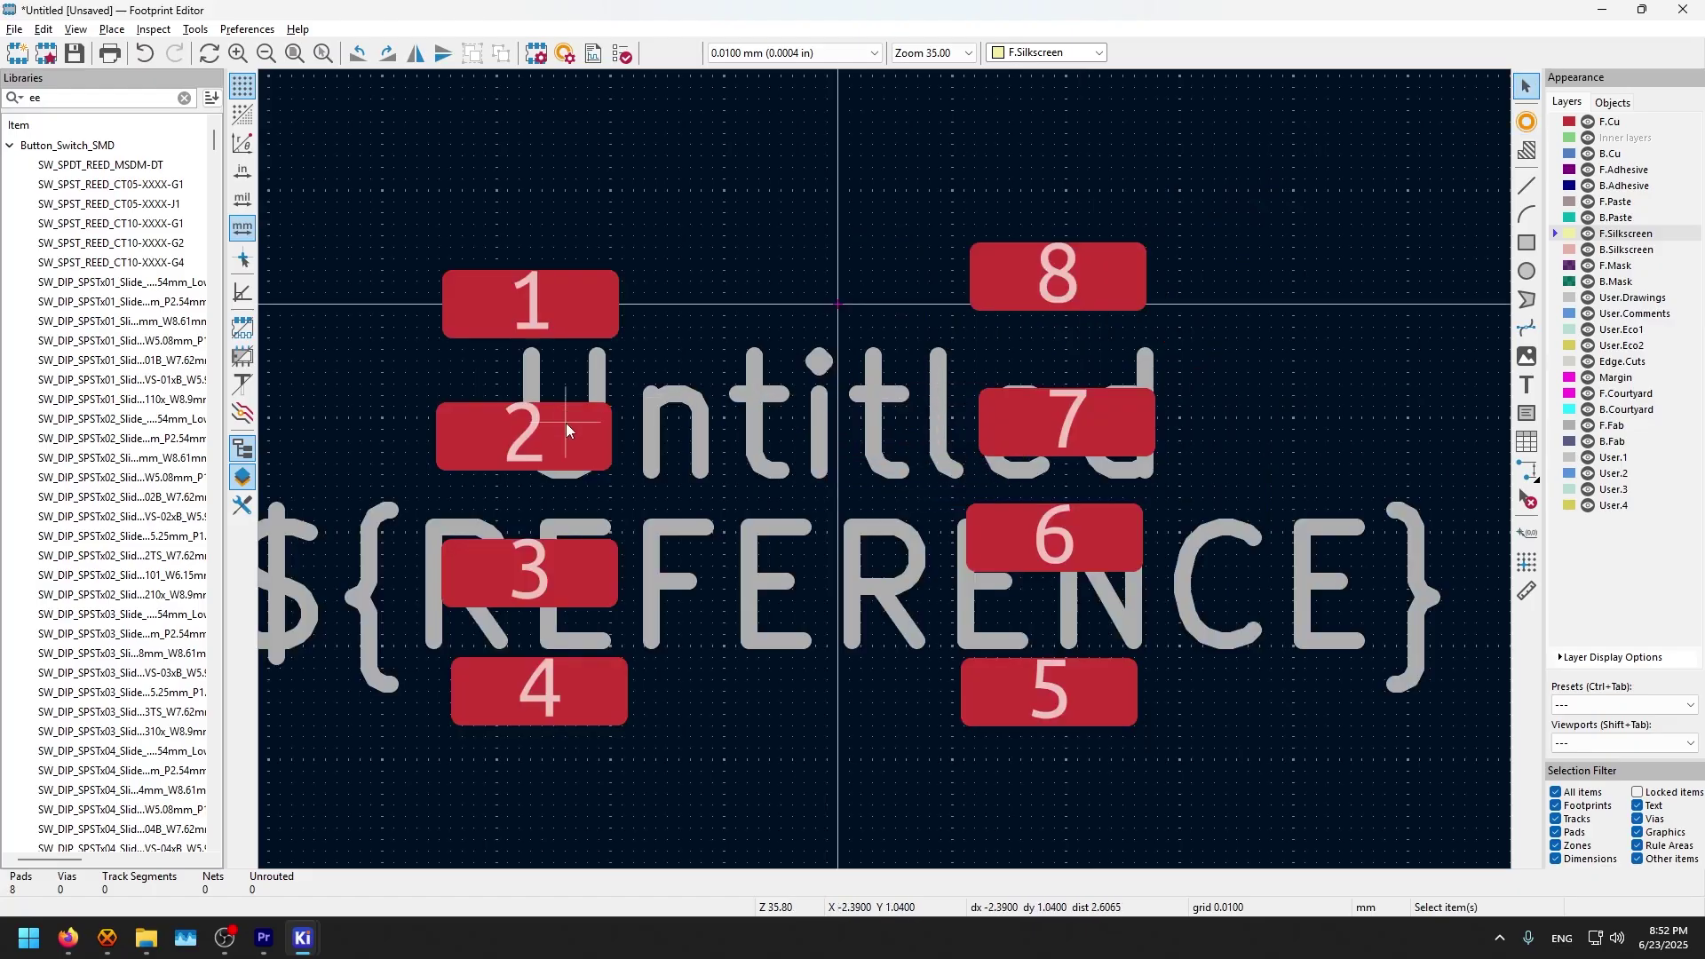
scroll(567, 422, up, 2)
scroll(886, 471, down, 1)
Step: Place pad 2 relative to pad 1 with offset X 0 and Y 1.27 mm
click(884, 469)
scroll(885, 469, down, 2)
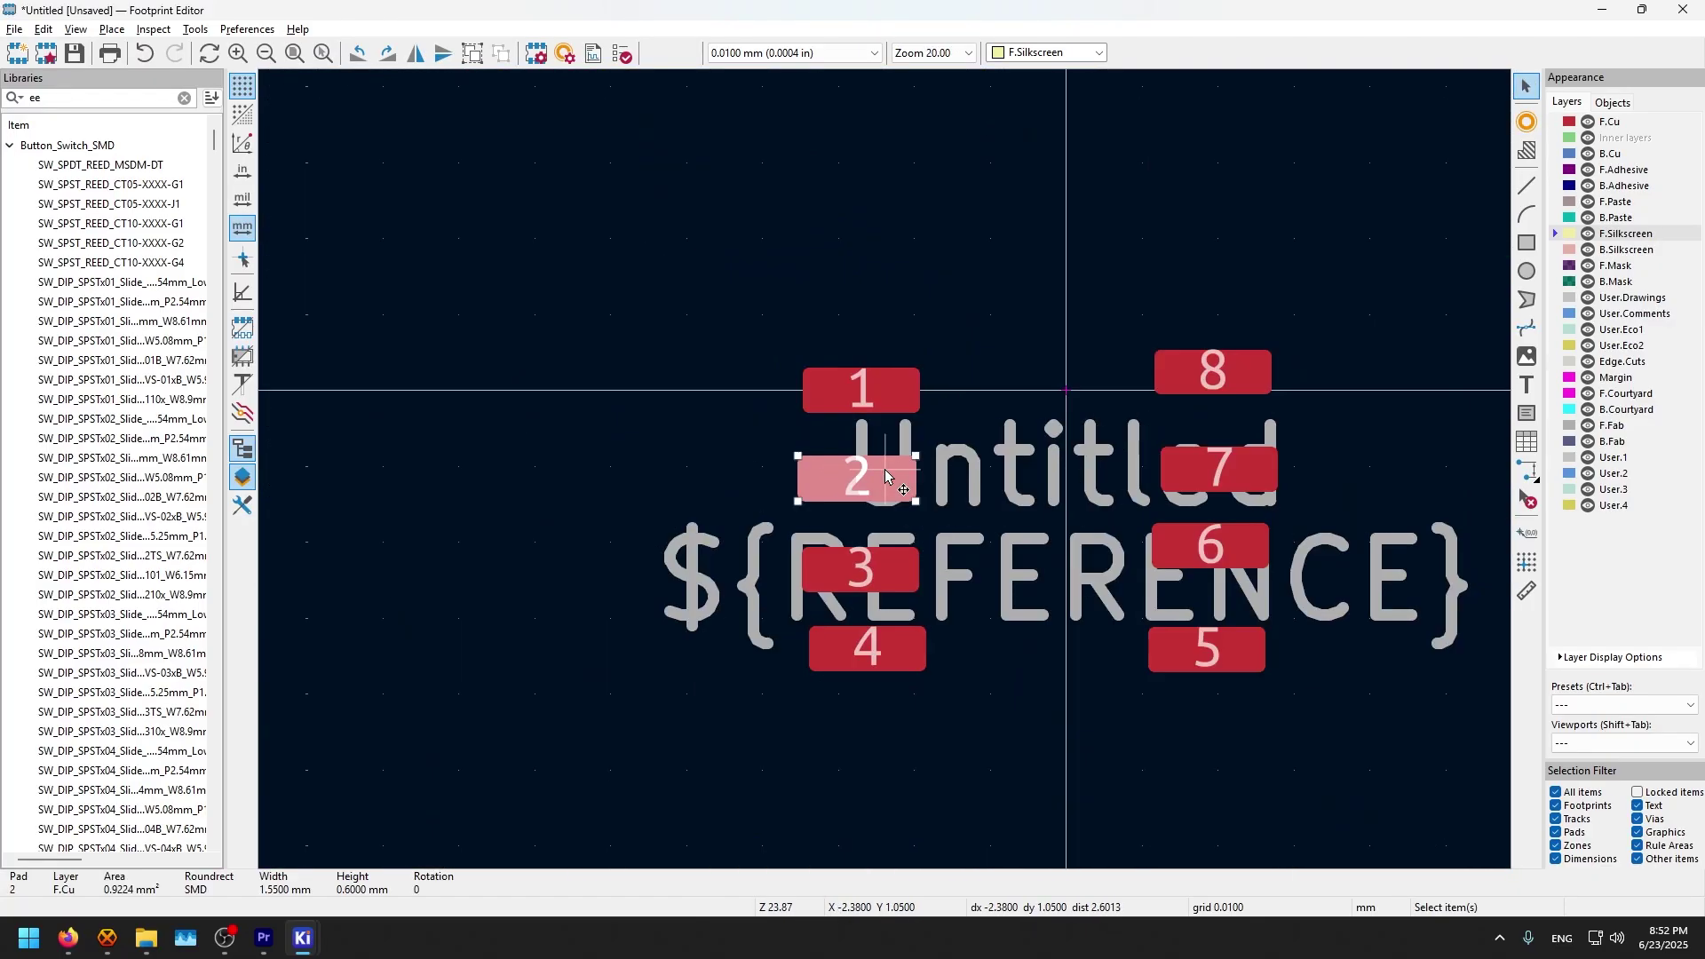
scroll(885, 469, up, 2)
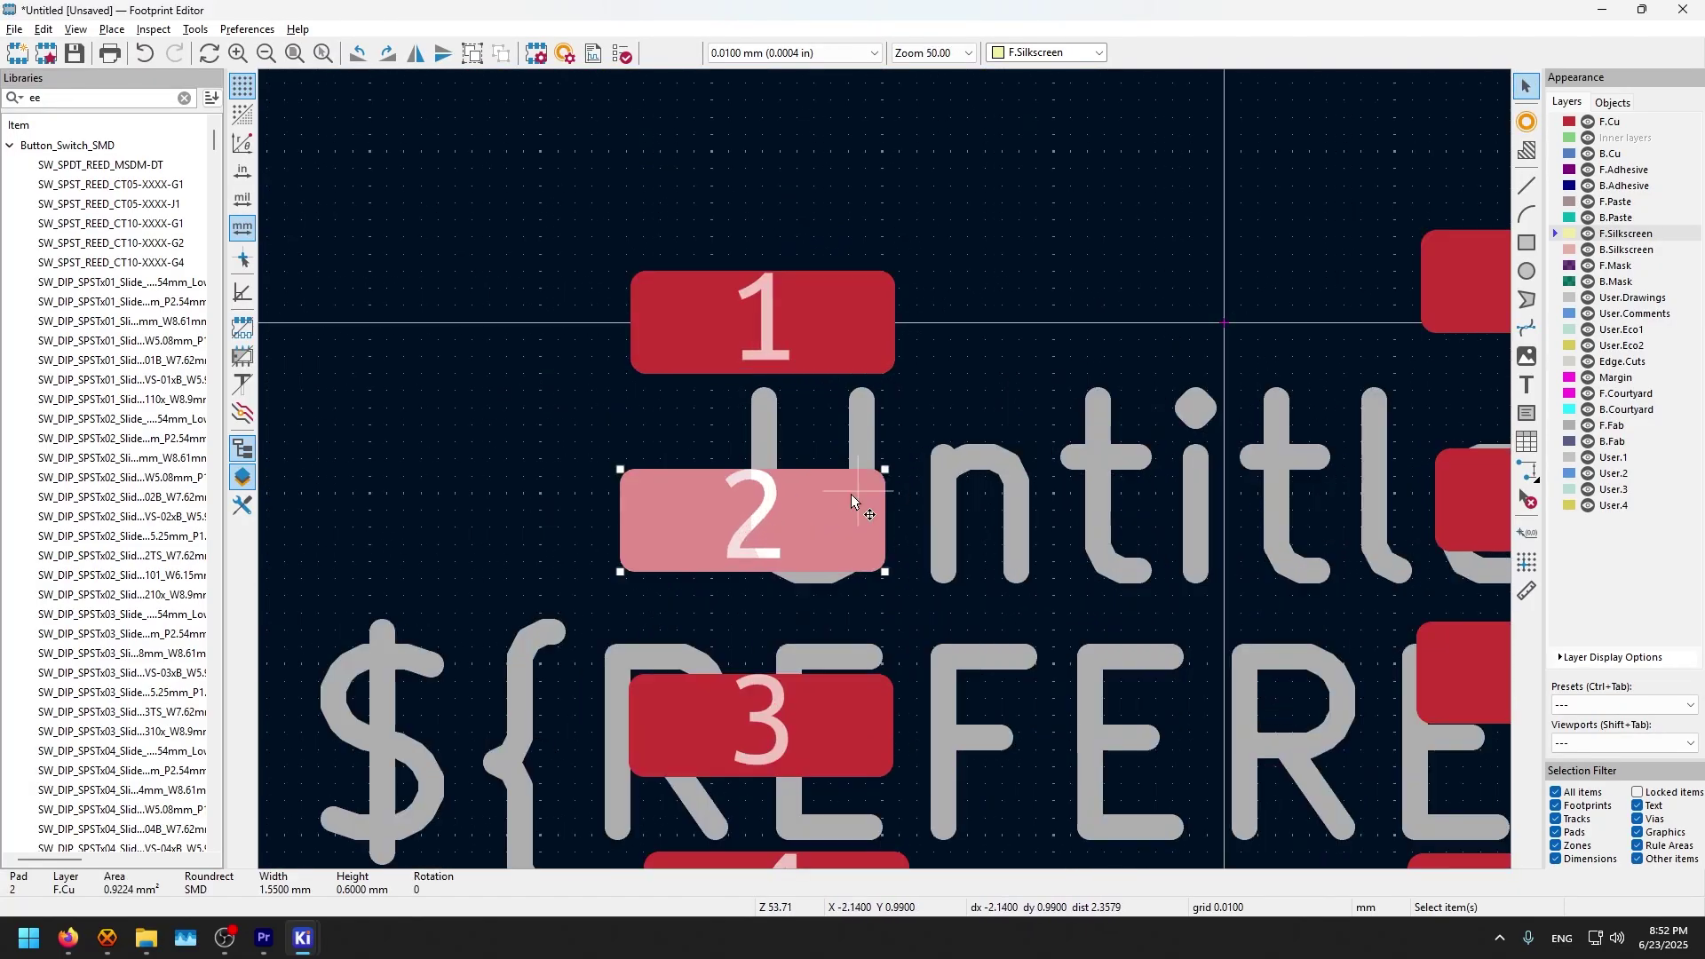
right_click(792, 522)
mouse_move(905, 453)
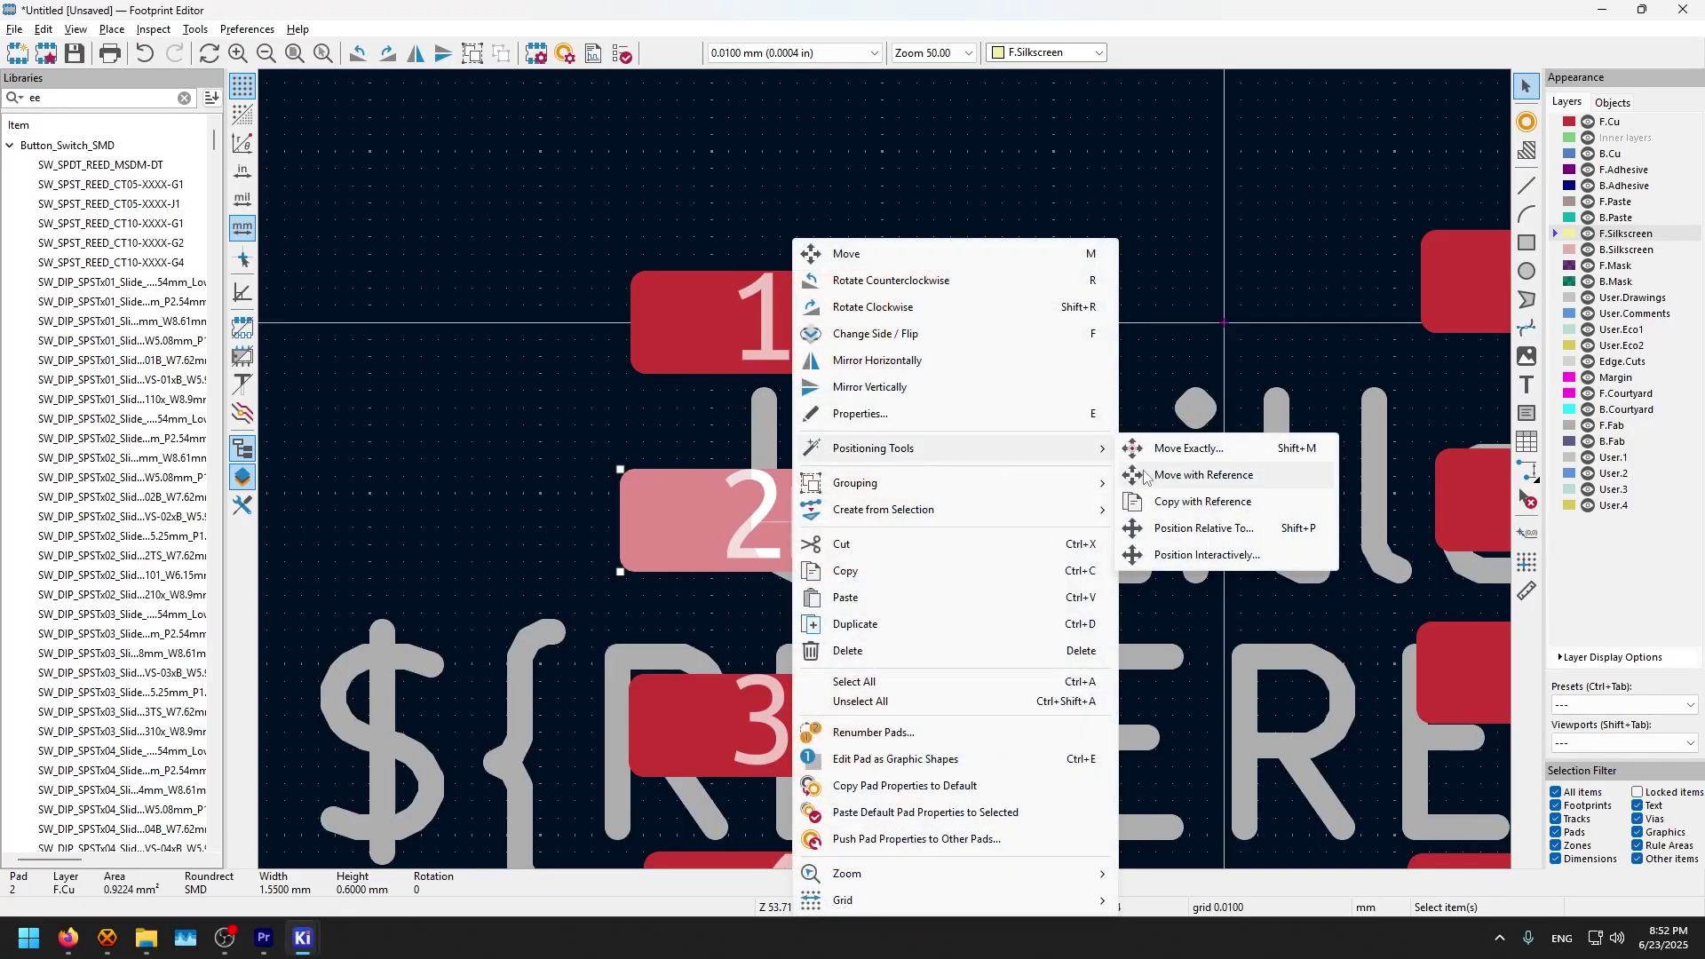
click(1217, 530)
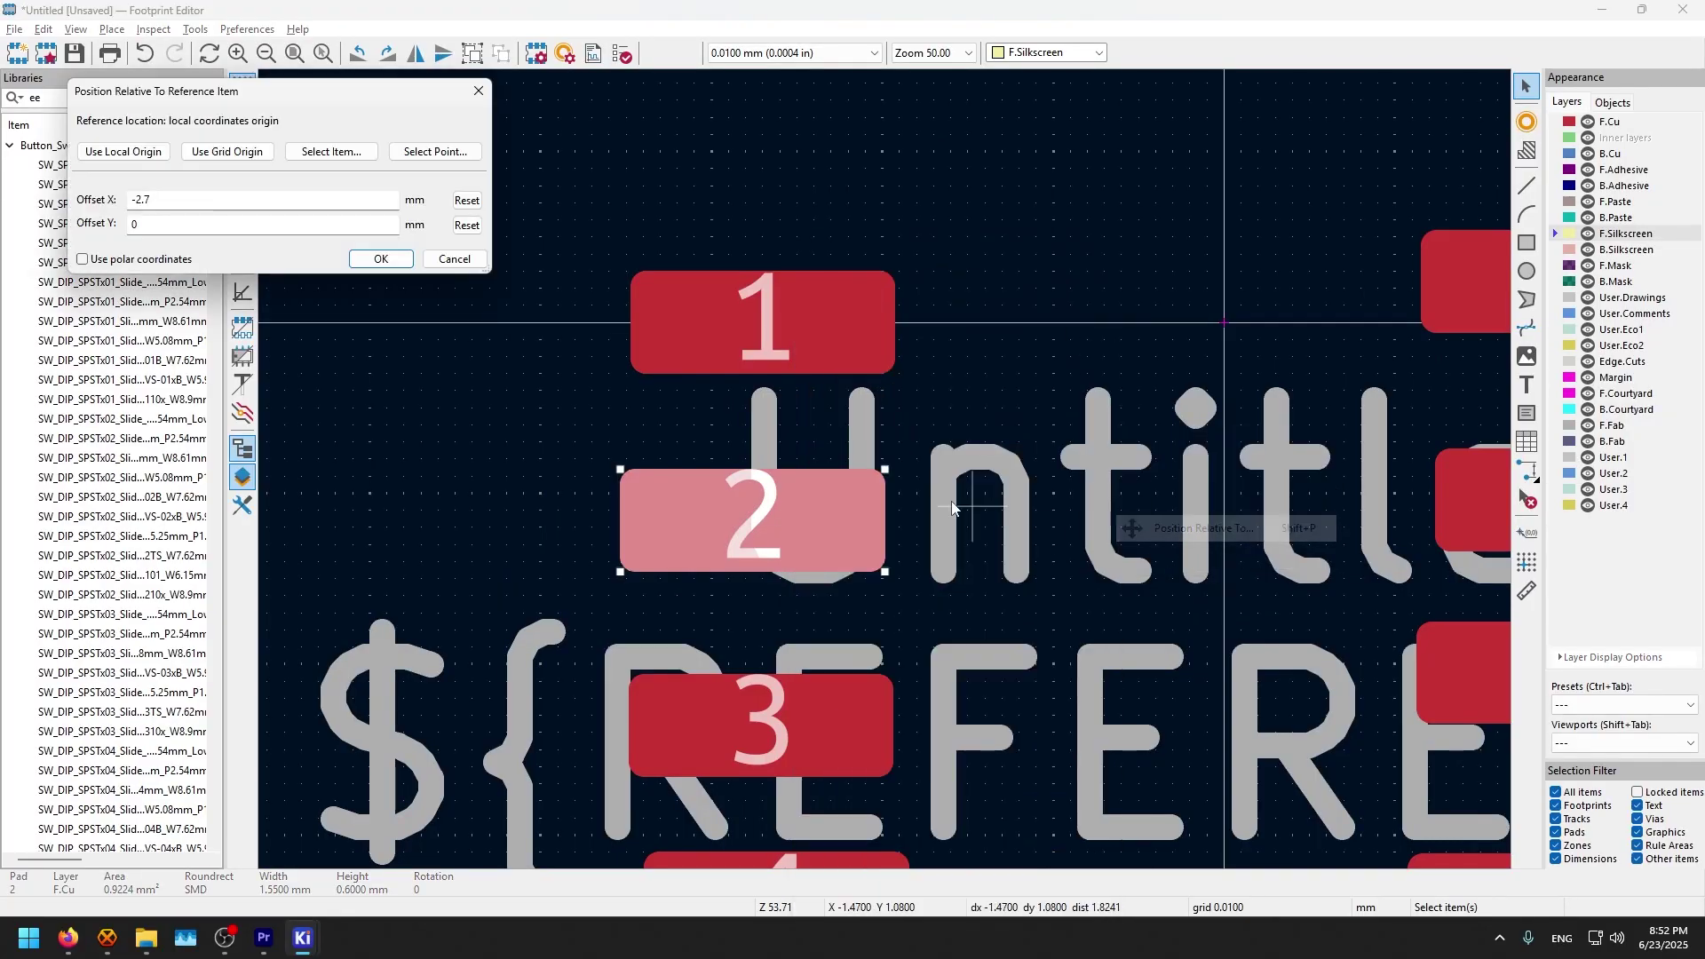
click(330, 152)
click(745, 339)
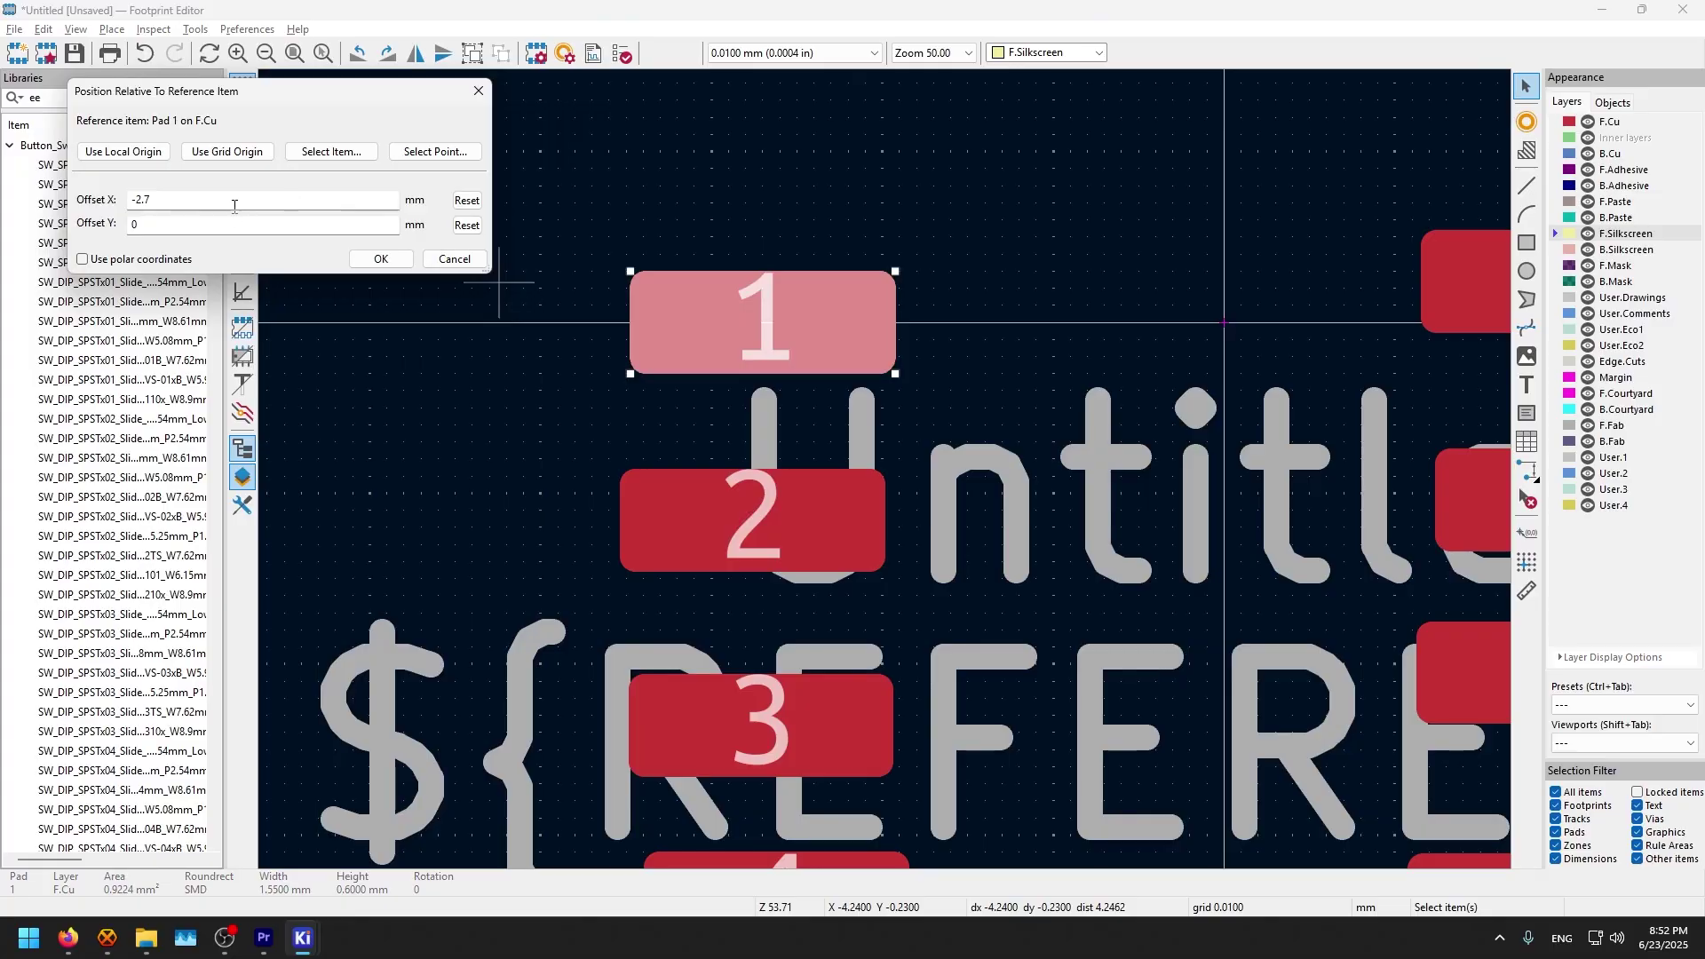
click(172, 197)
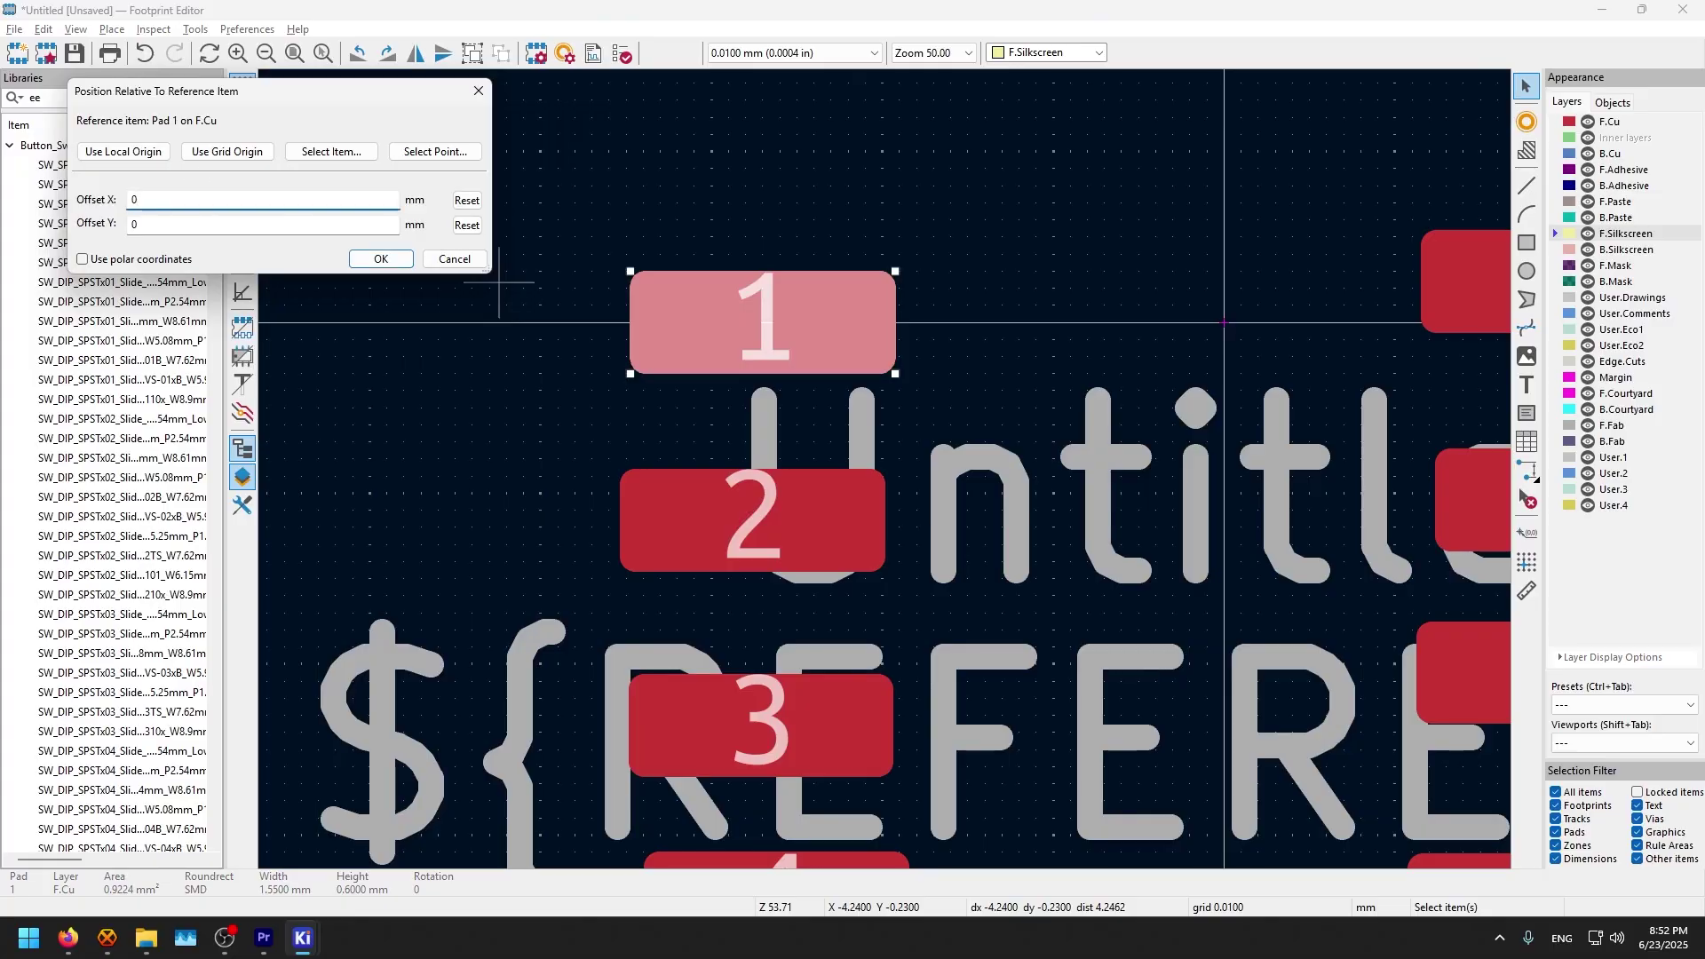
text(0)
key(Tab)
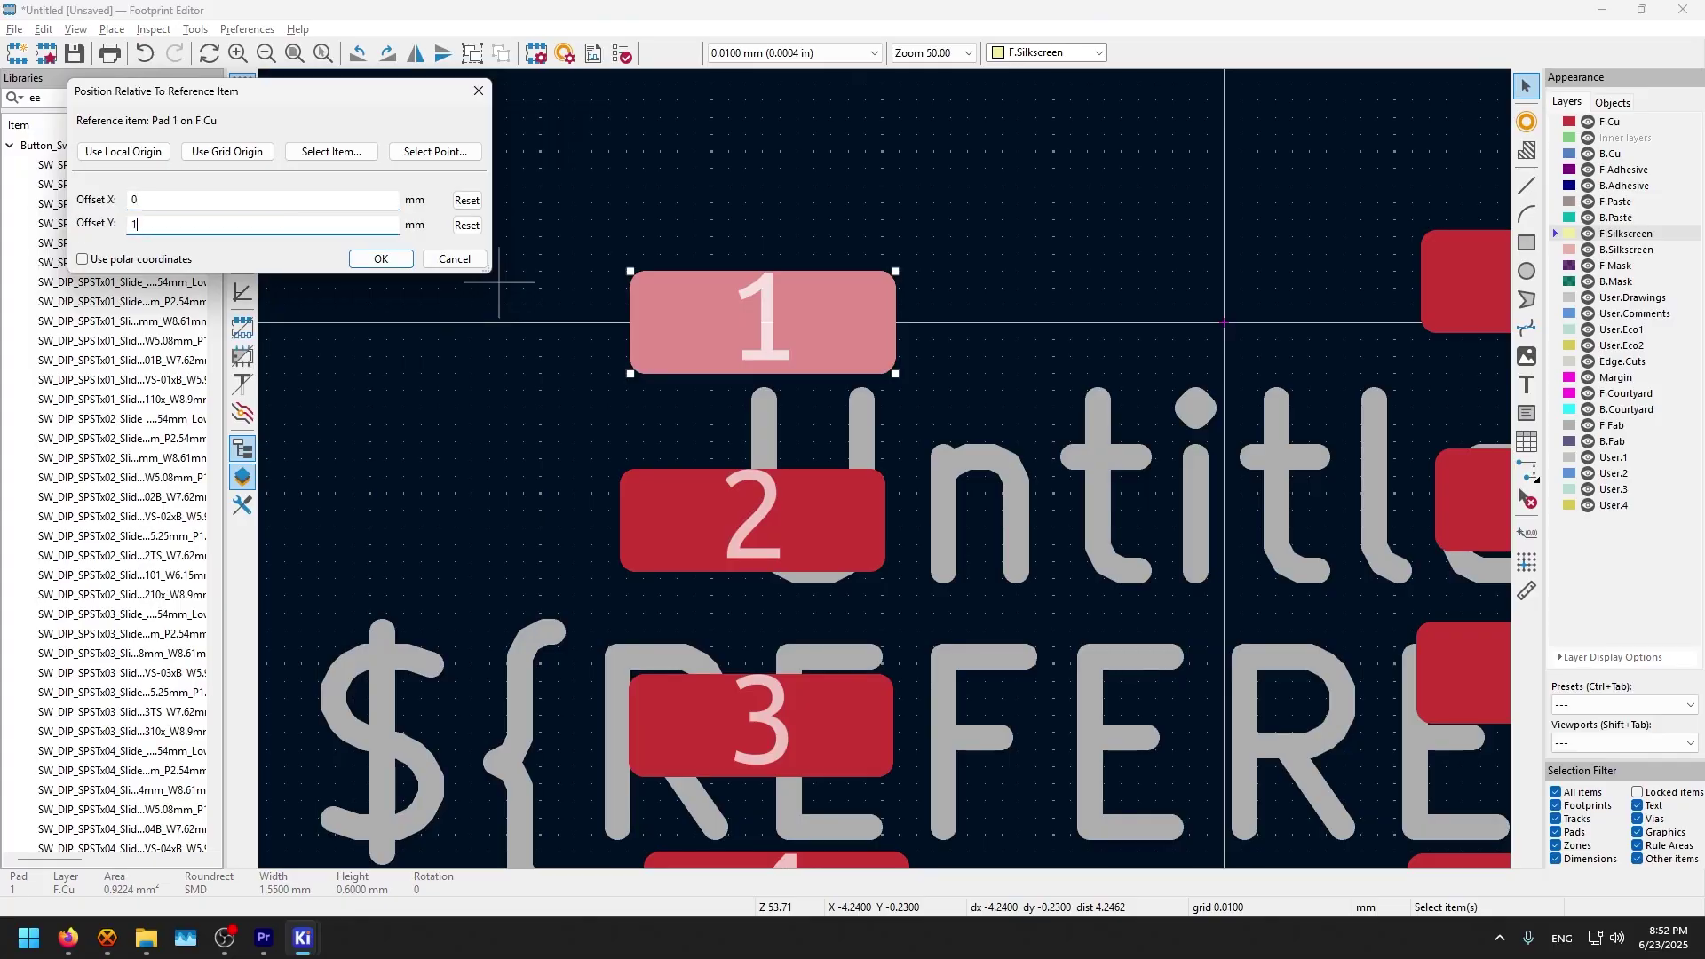
text(1.27)
click(380, 259)
click(786, 613)
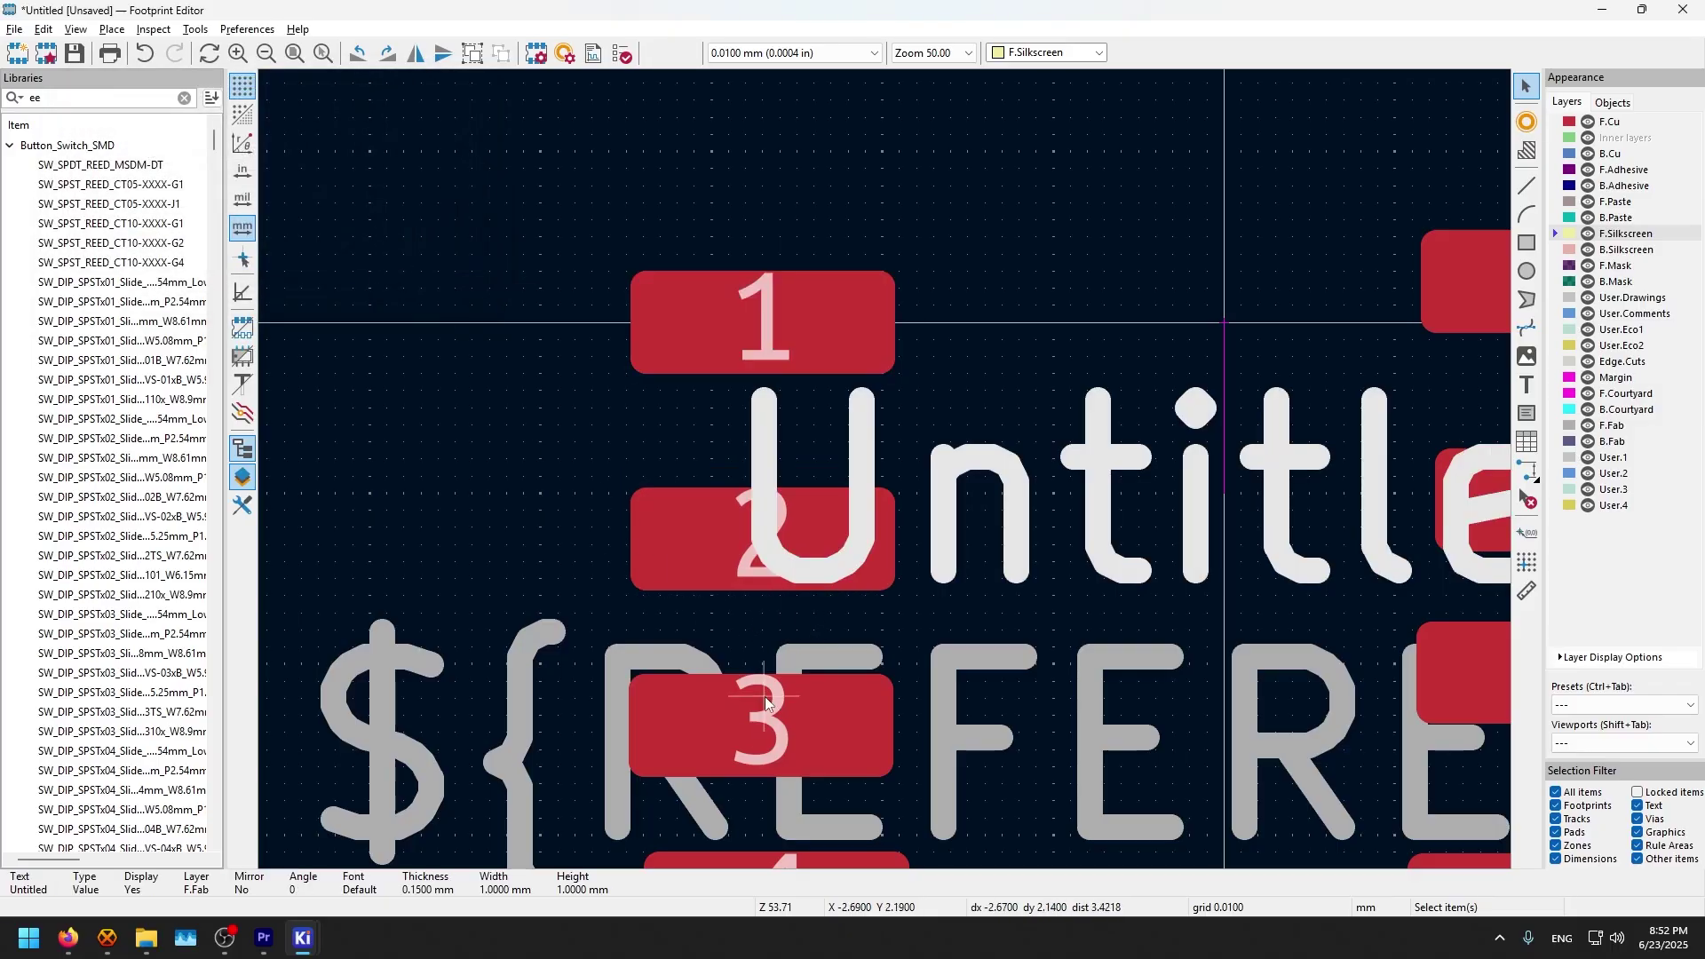
Step: Place pads 3 and 4 each 1.27 mm below the previous pad
click(714, 721)
scroll(714, 721, down, 1)
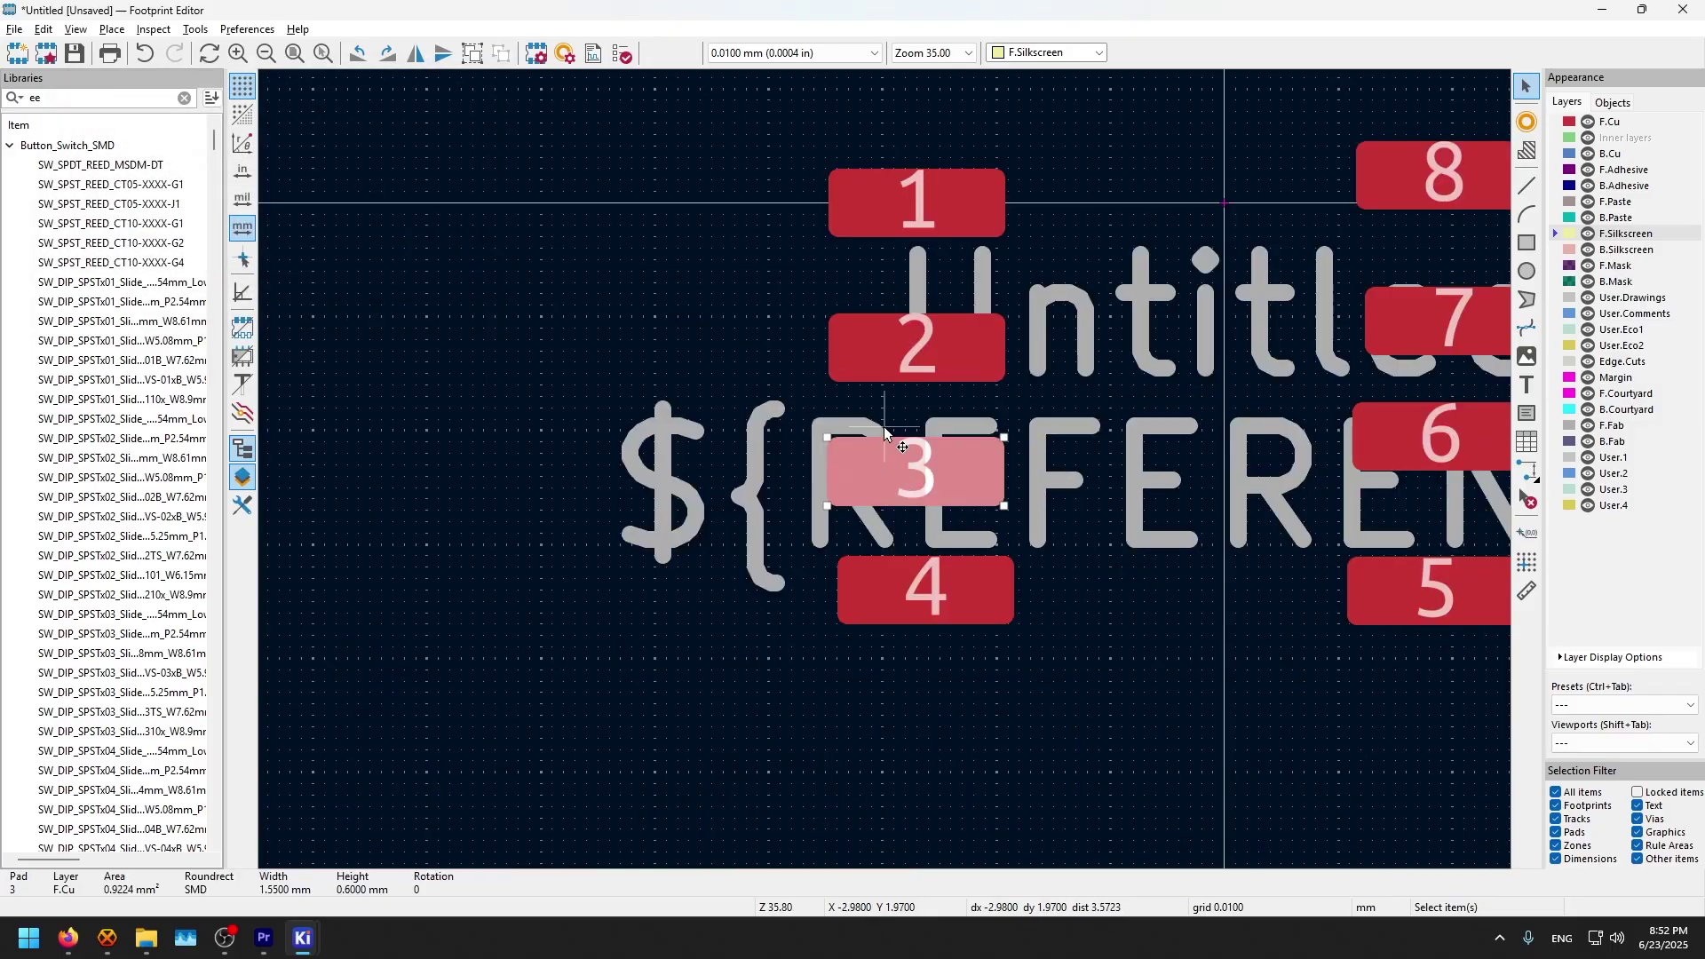
key(shift+p)
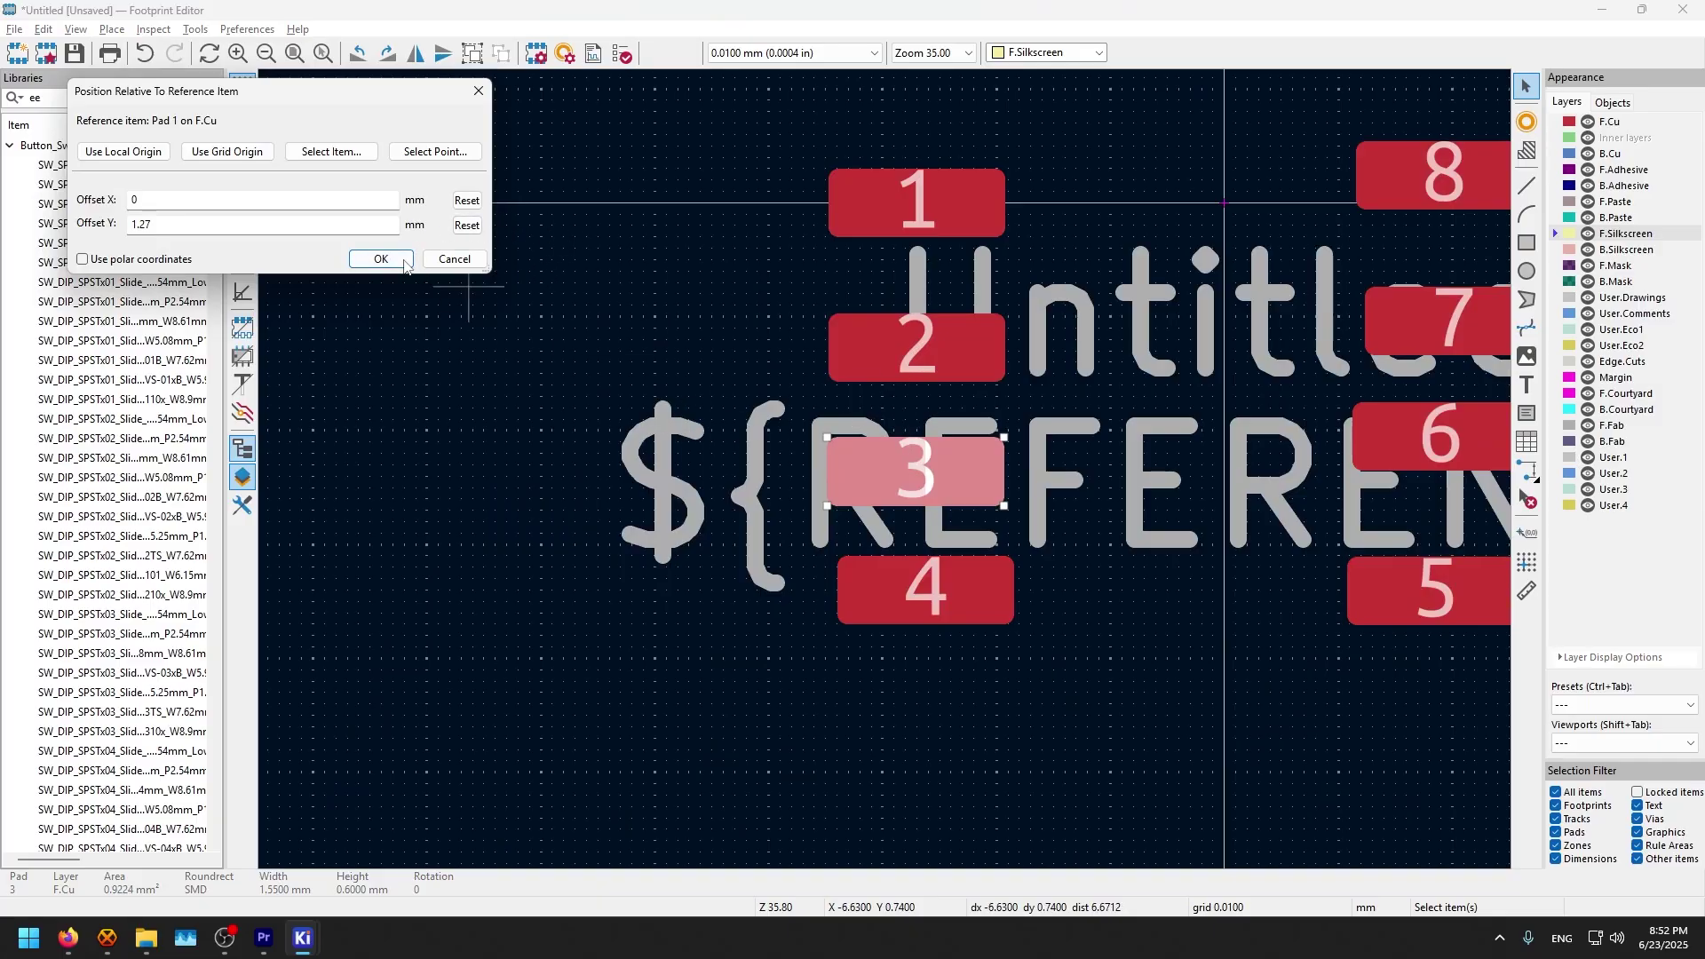
click(332, 151)
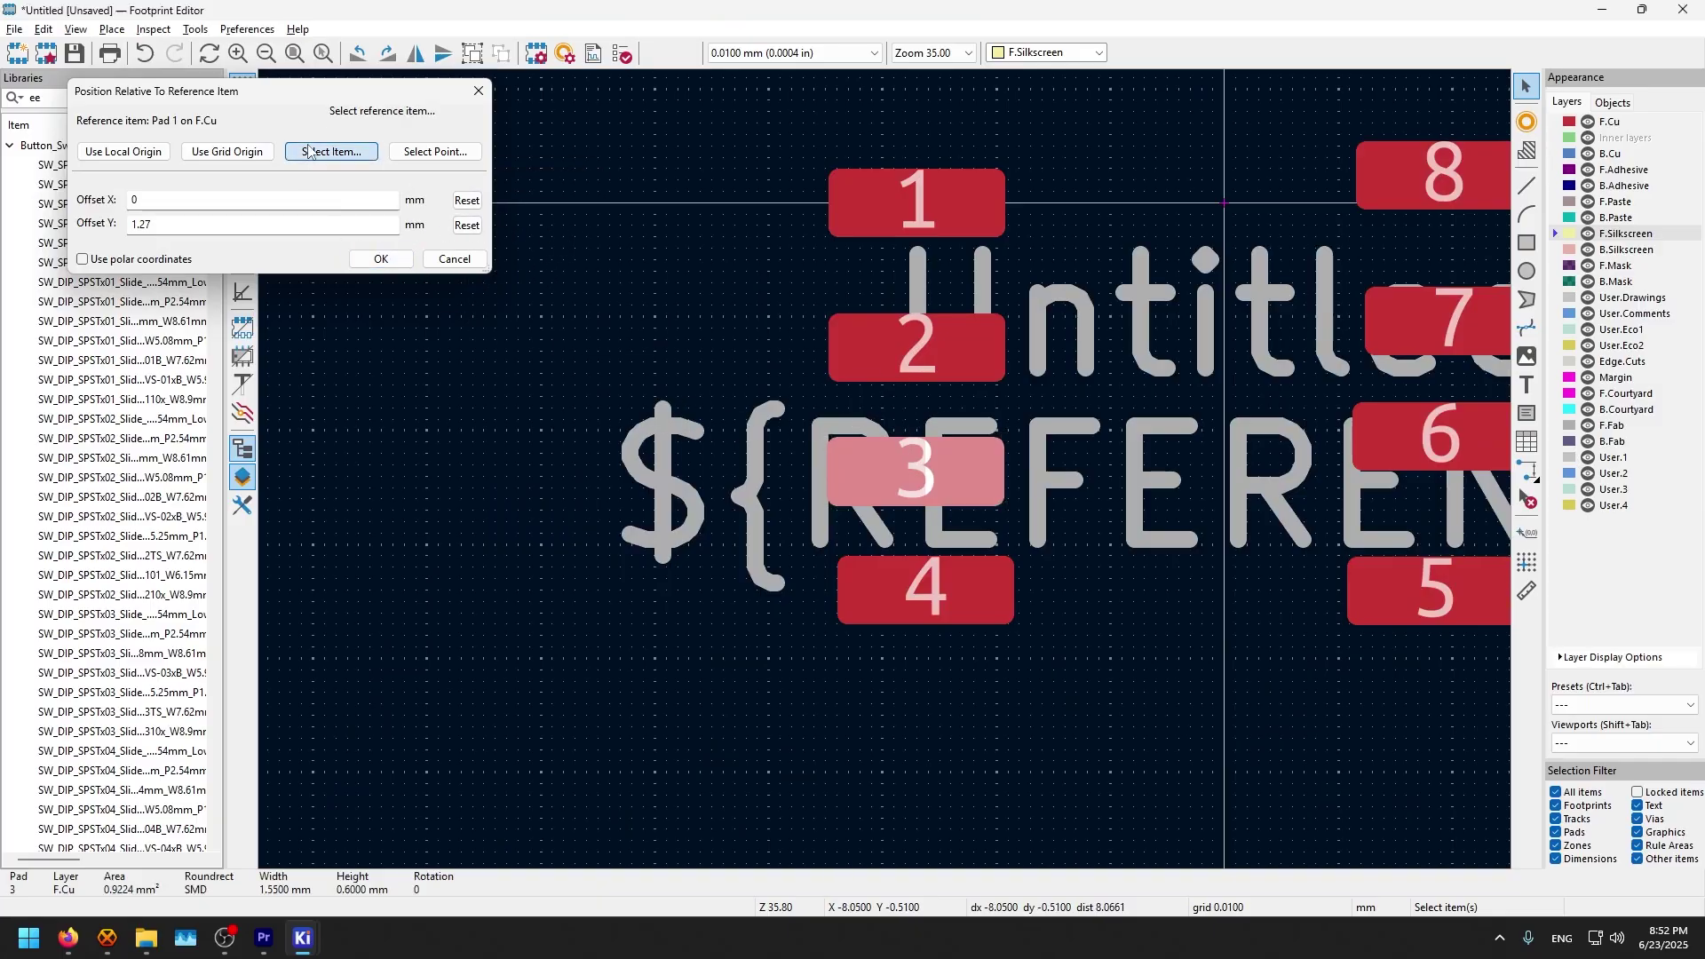
click(887, 356)
click(381, 258)
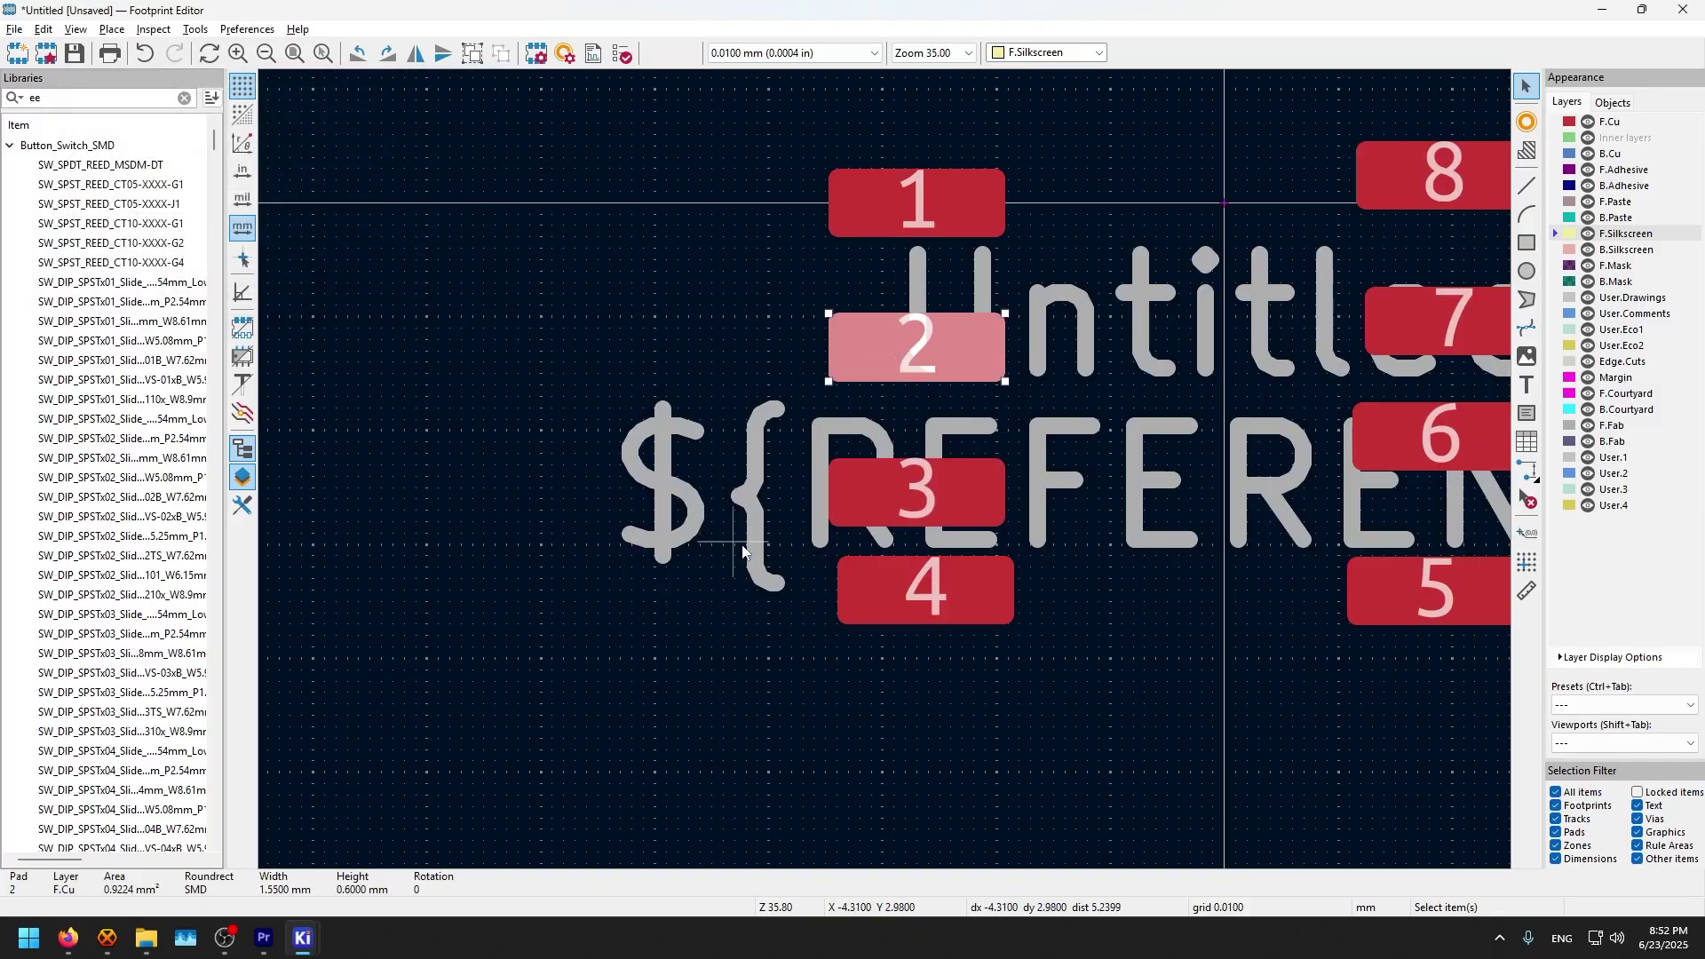
click(872, 594)
key(shift+p)
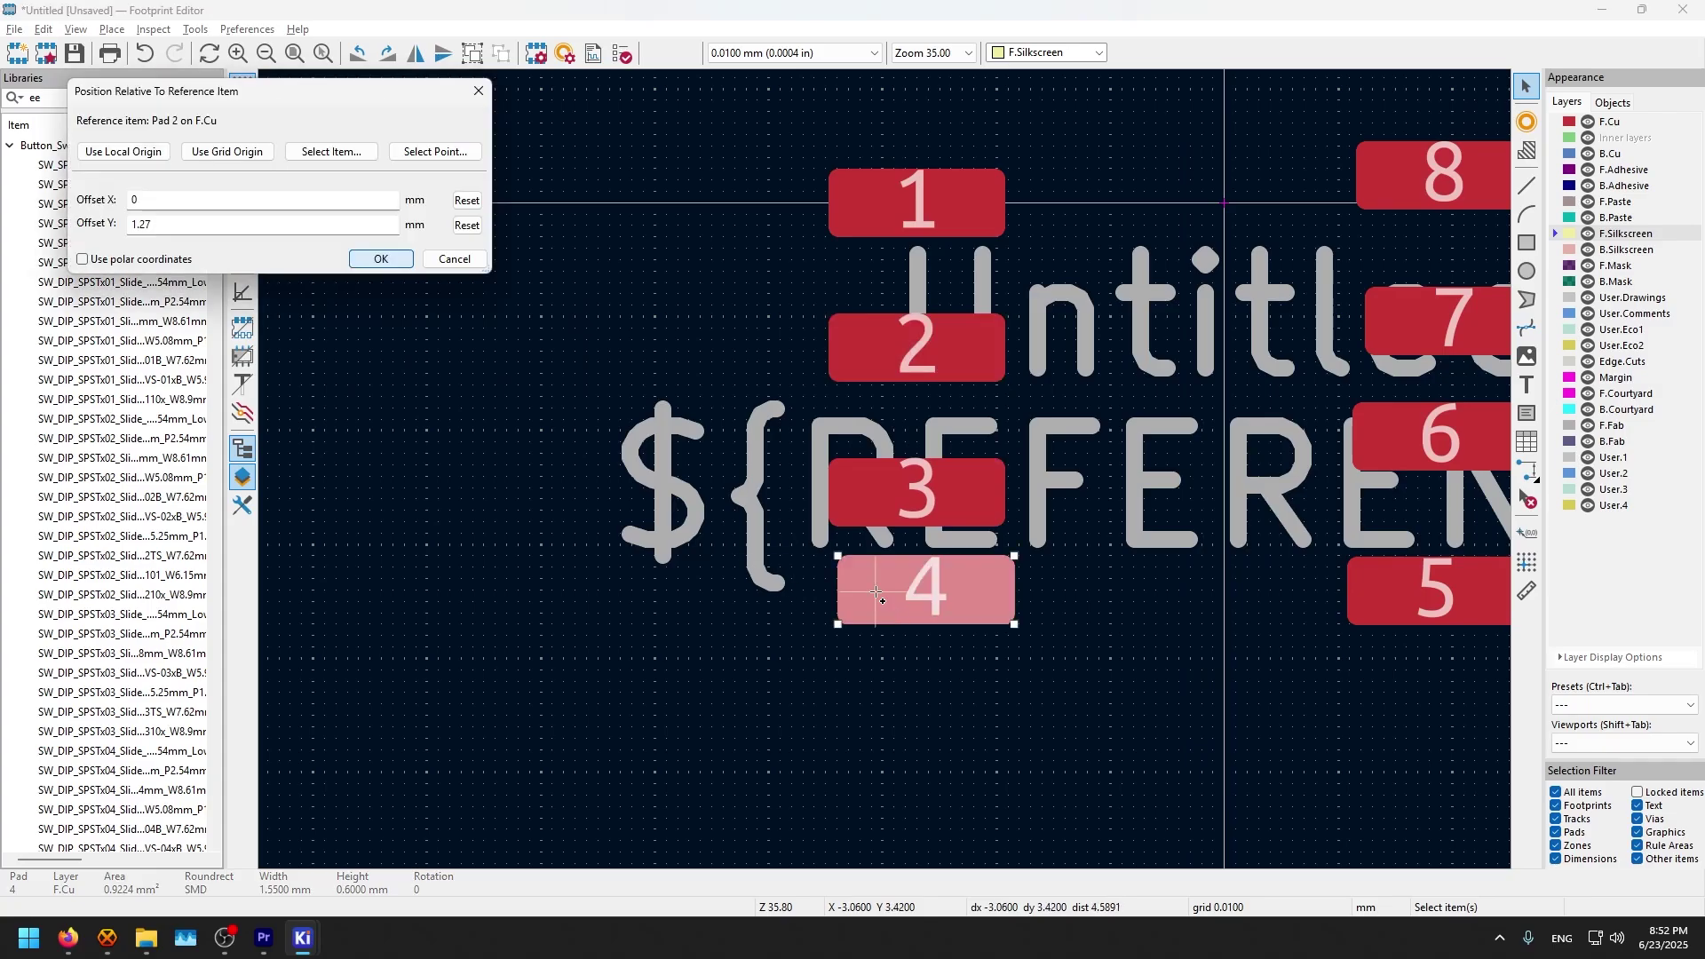
click(328, 152)
click(855, 501)
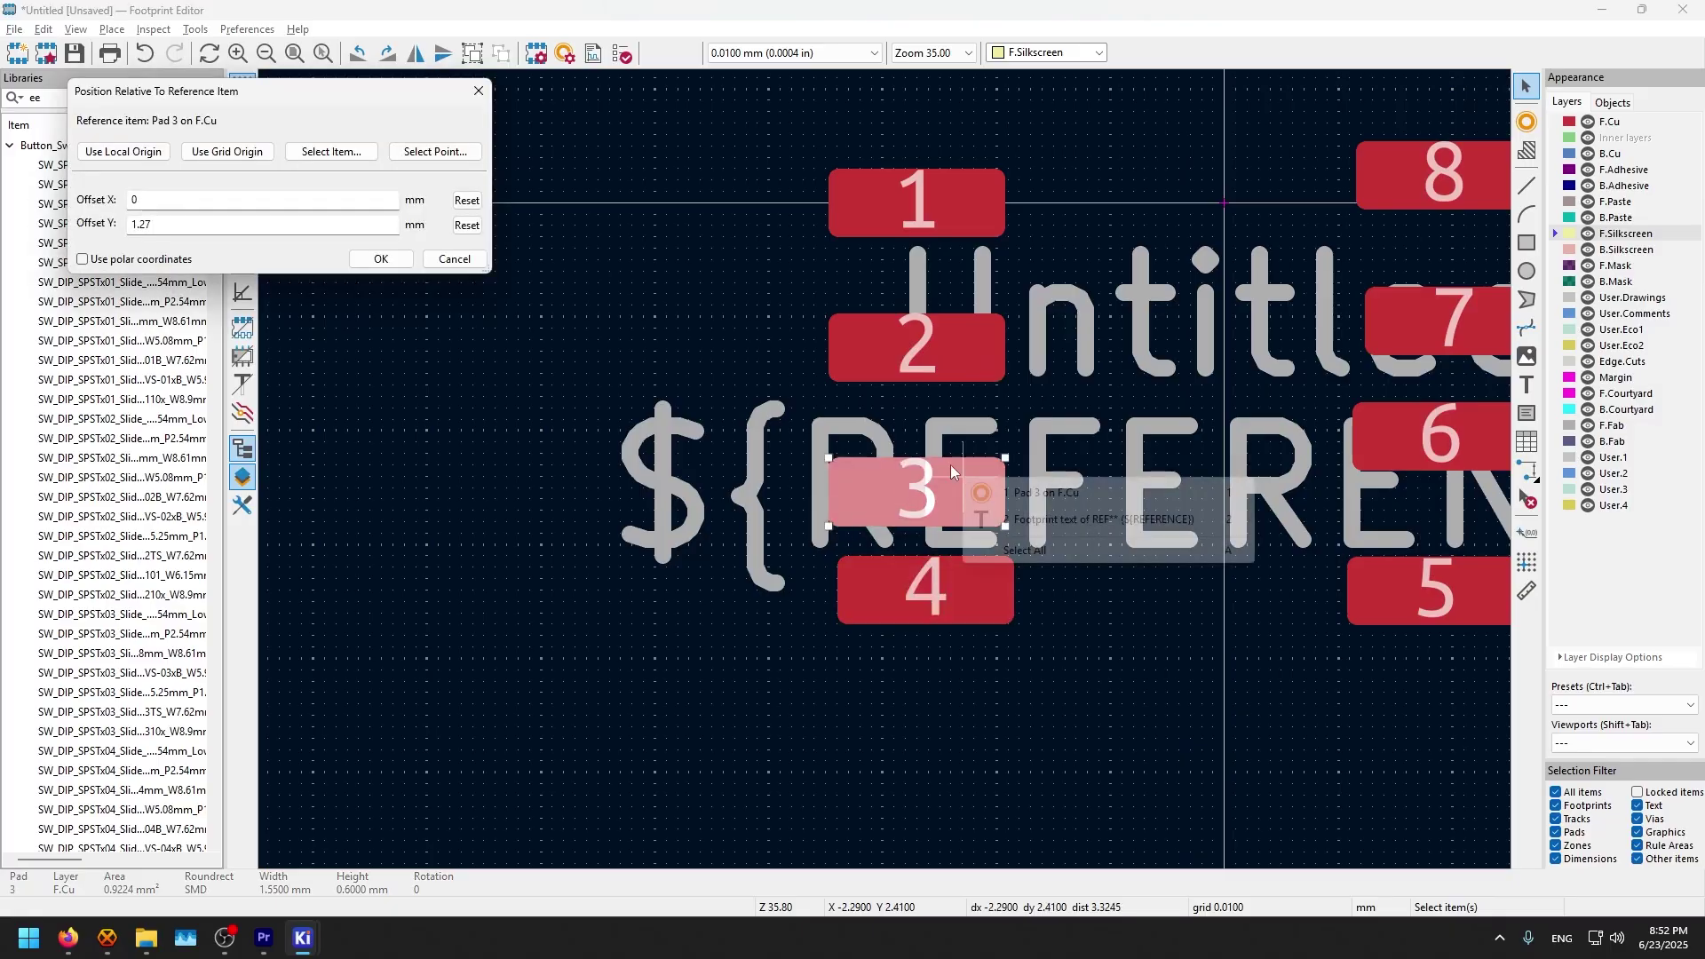
click(380, 264)
click(1370, 737)
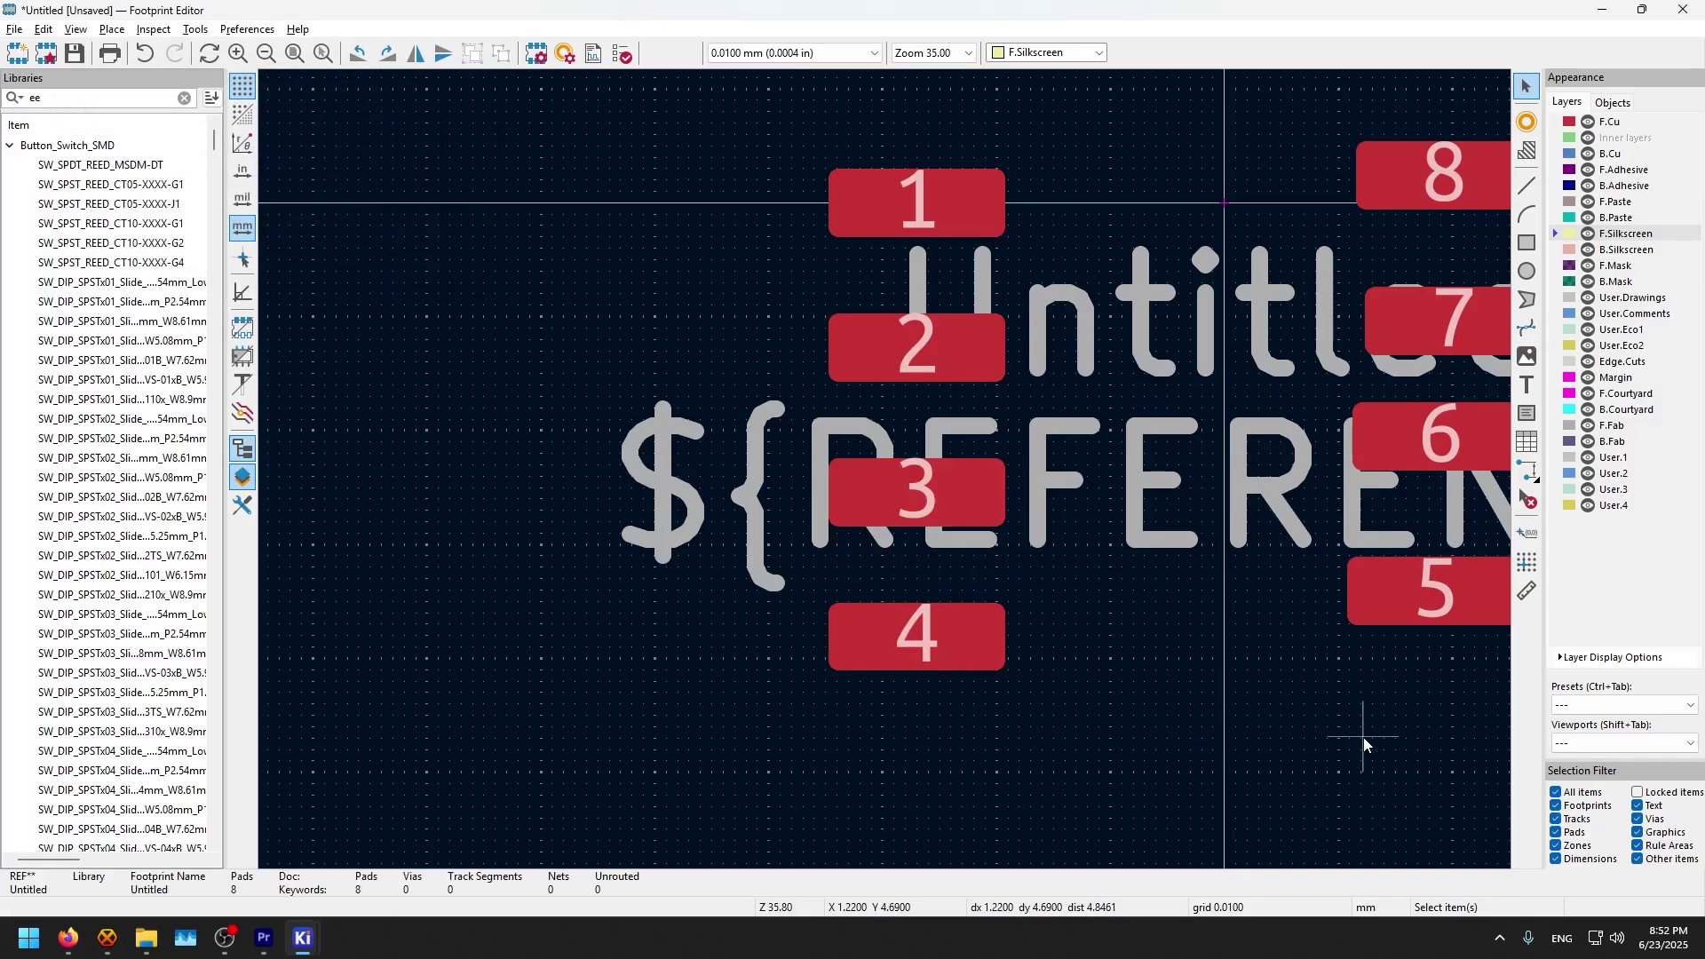
Step: Position pad 8 relative to pad 1 with offset X 5.4 mm and Y 0
middle_drag(1369, 737, 1137, 824)
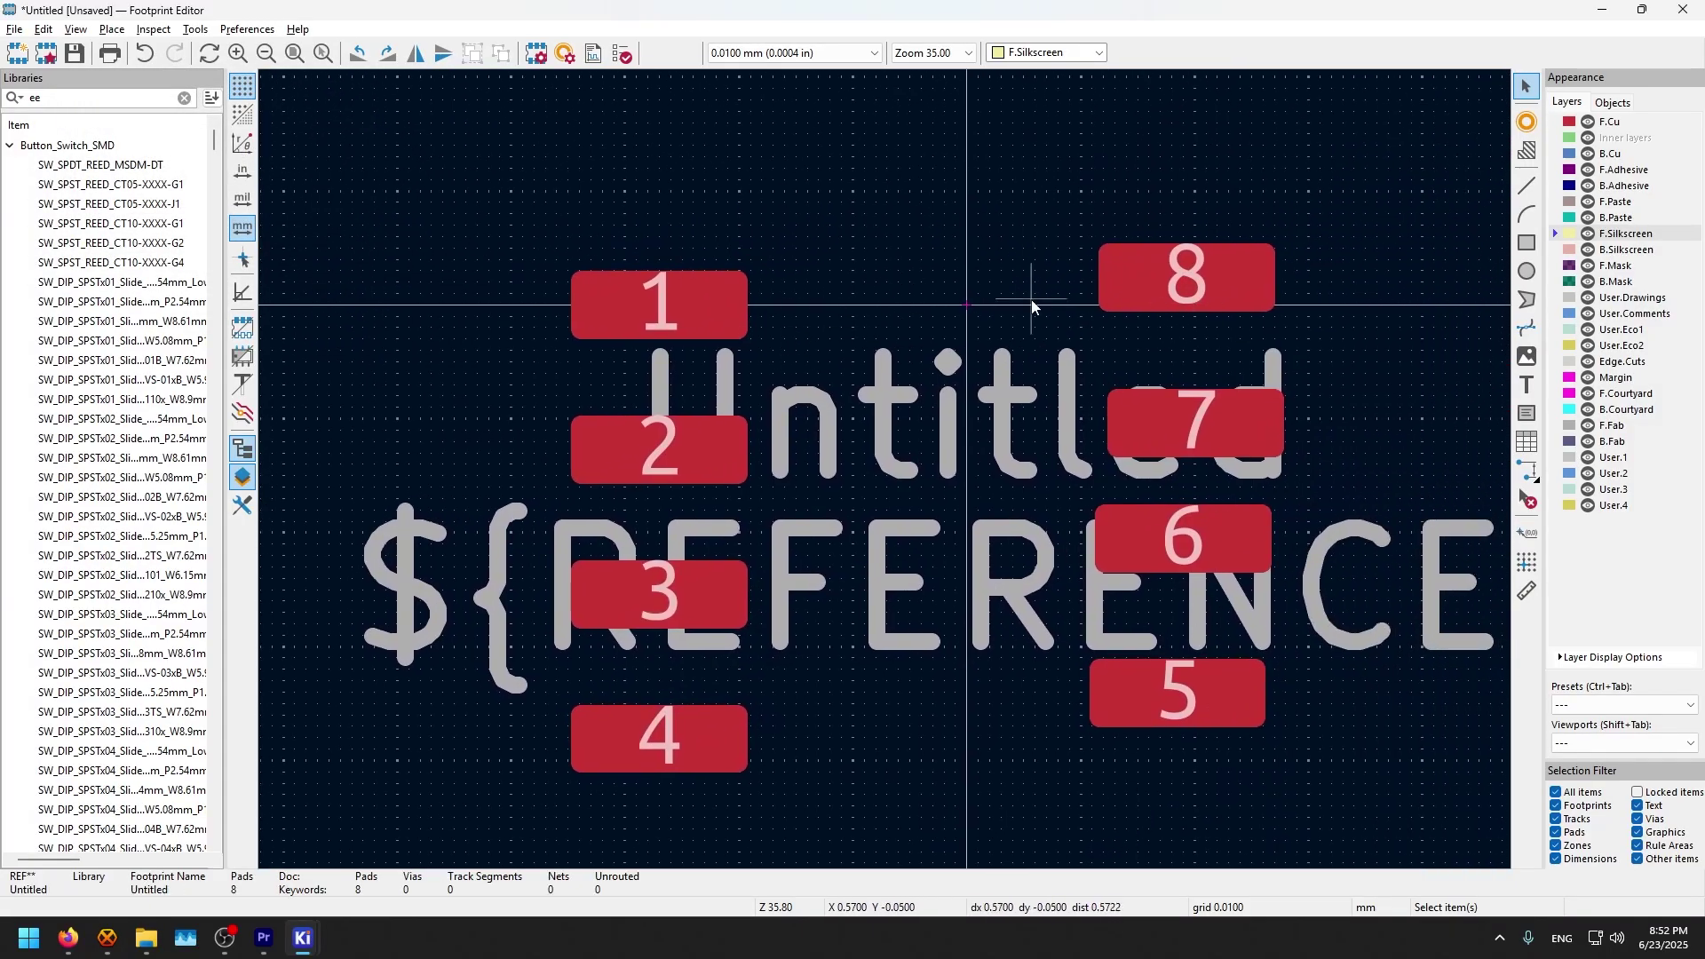
click(1155, 286)
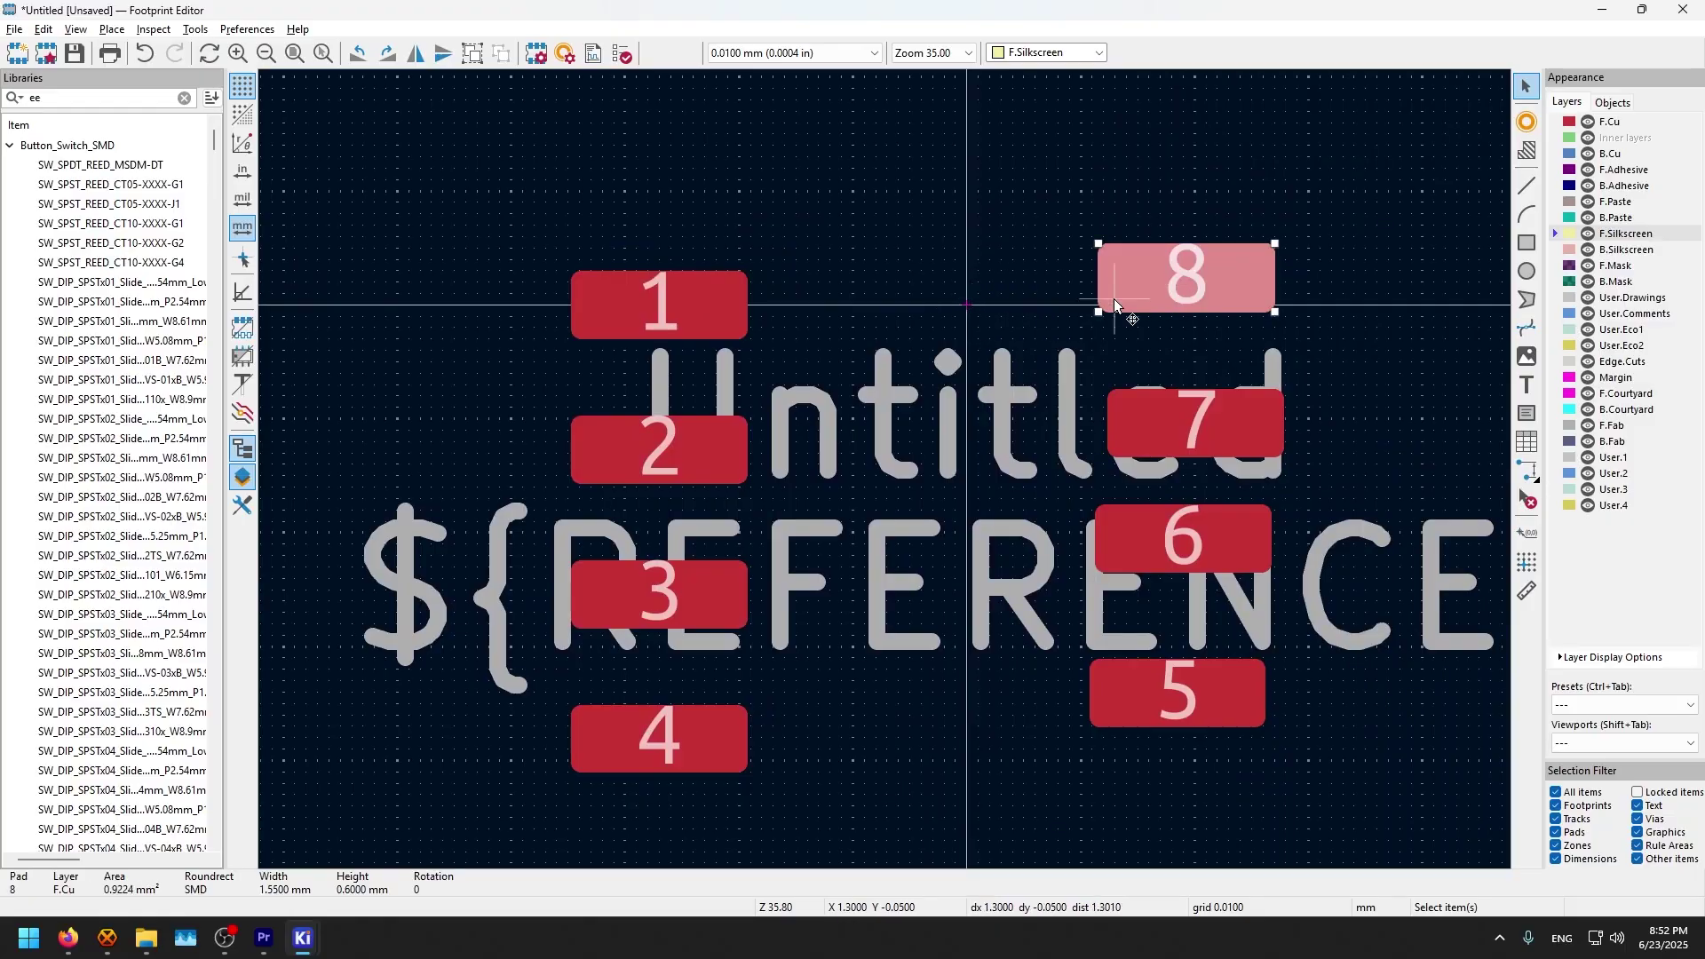
key(shift+p)
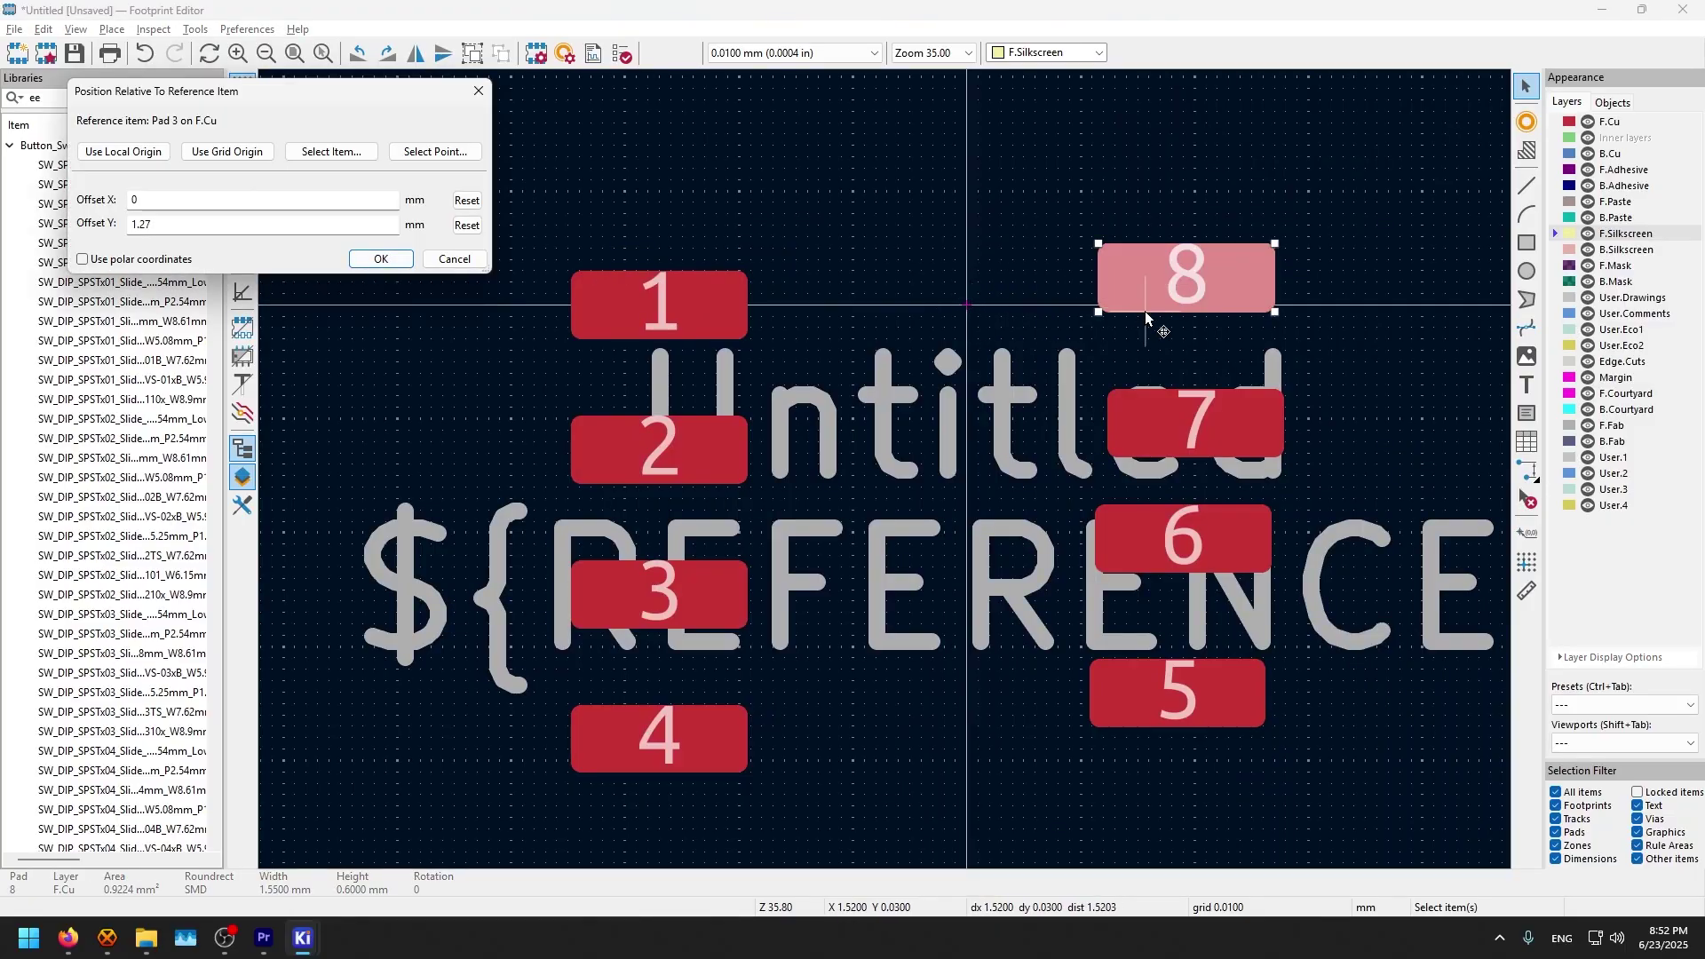
click(329, 152)
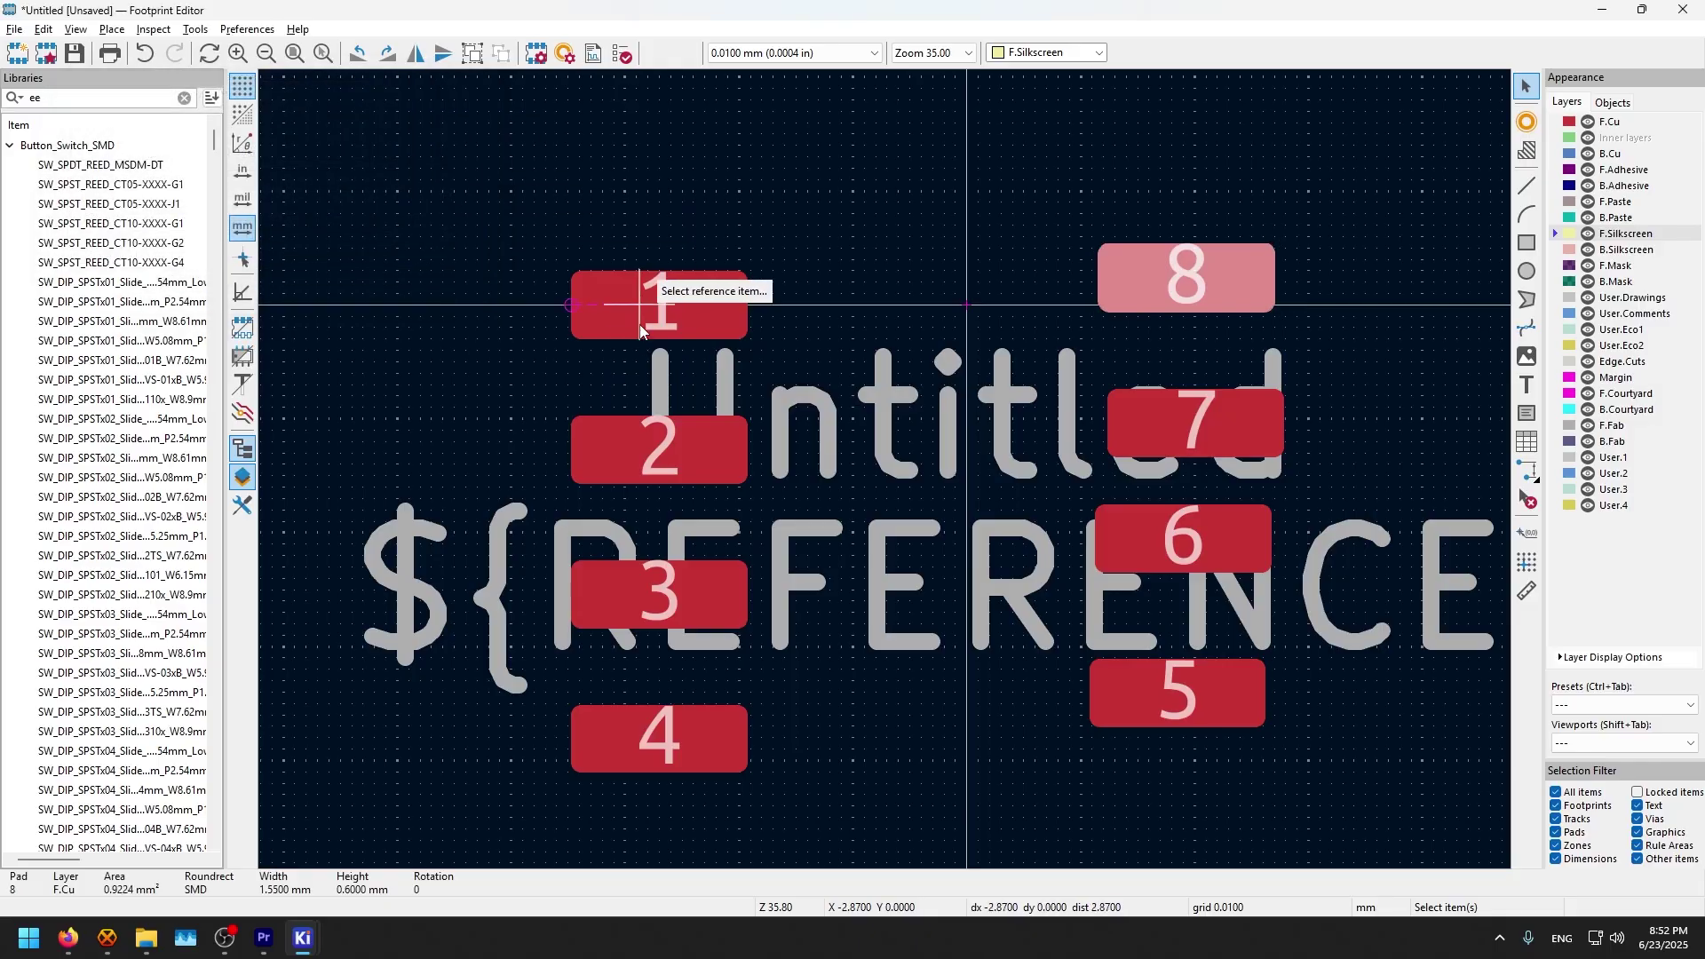
click(668, 293)
click(267, 225)
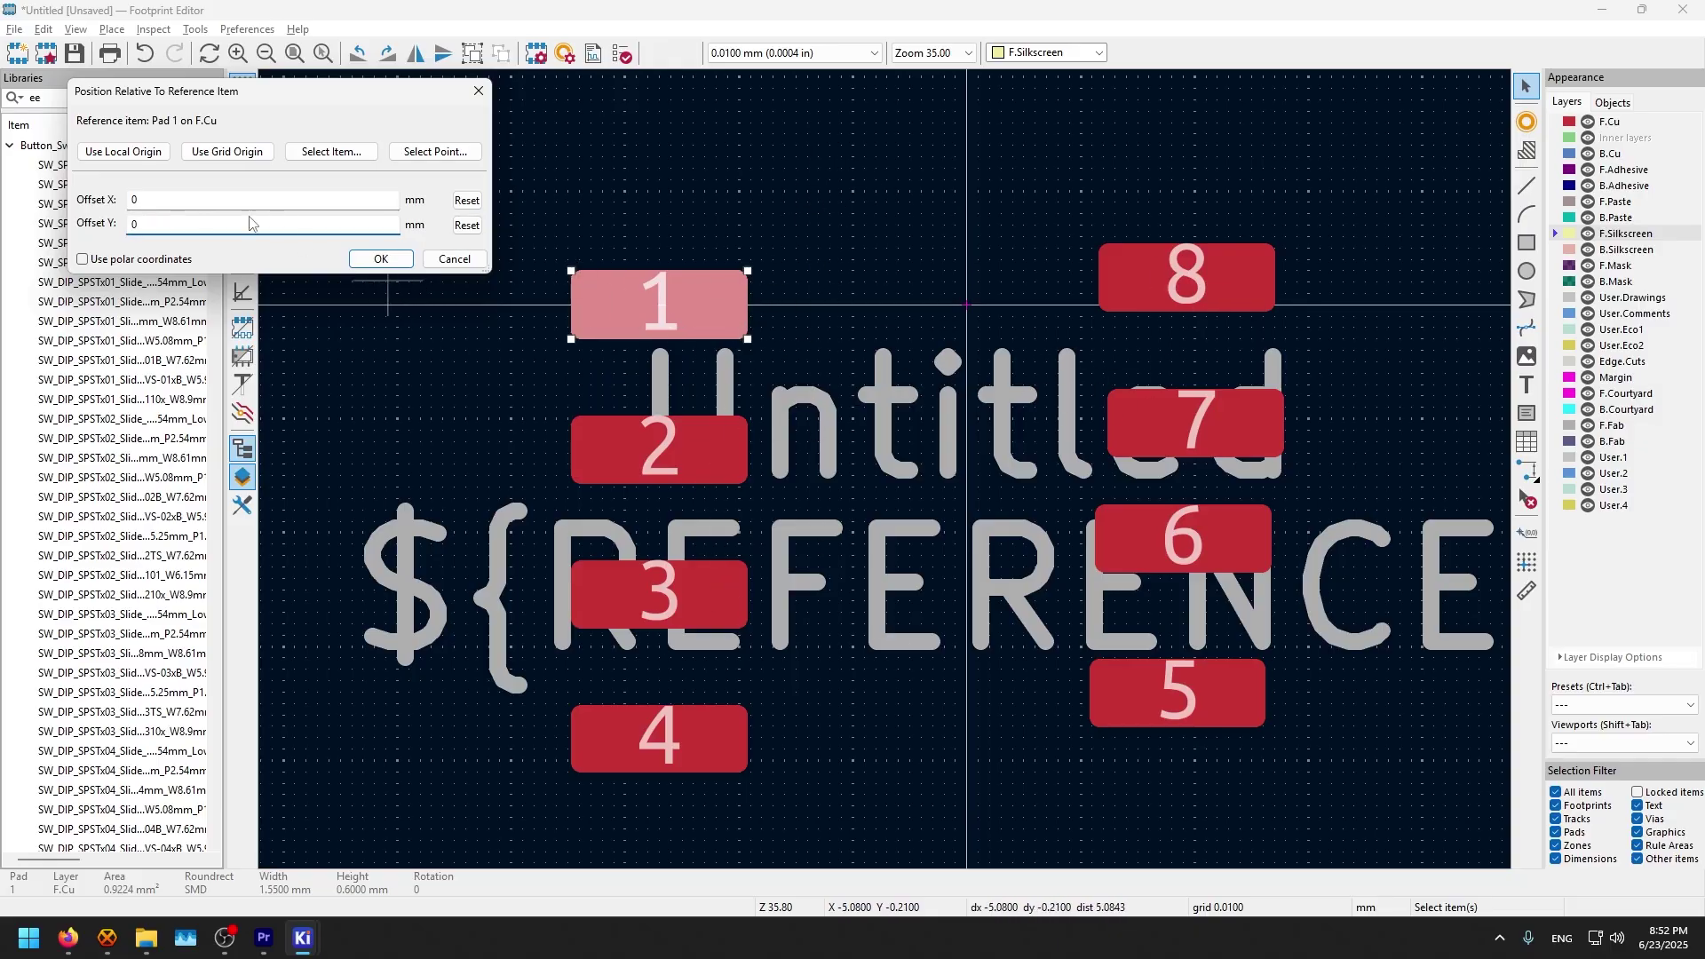
click(137, 198)
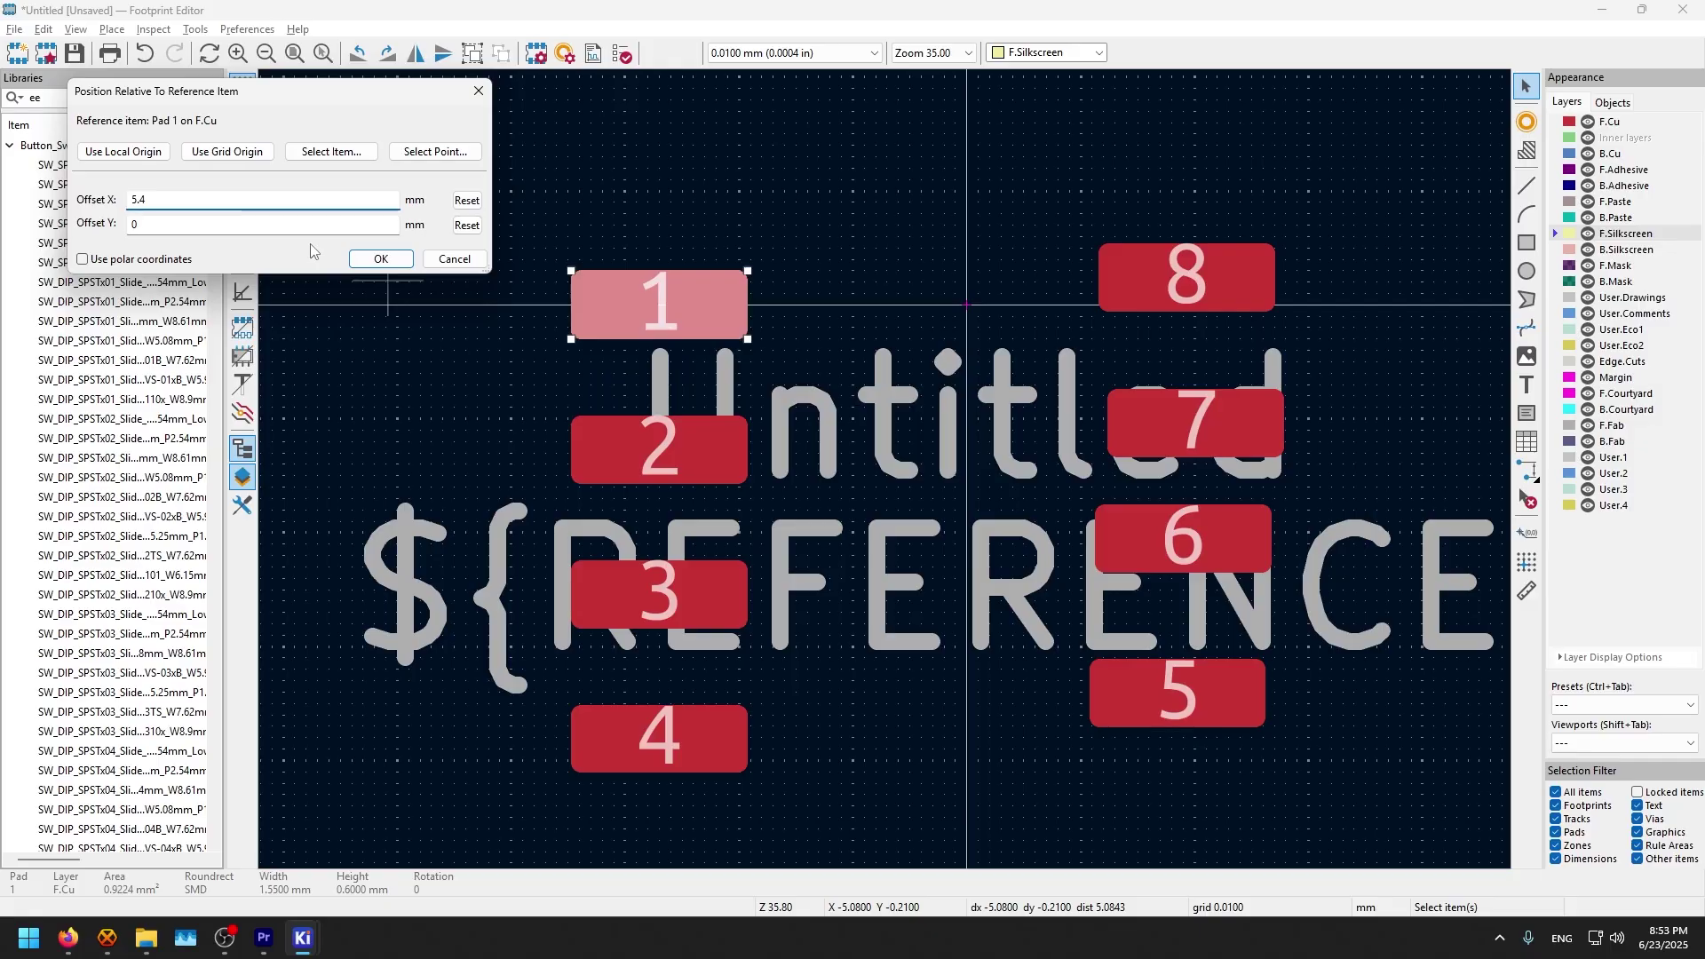
click(380, 259)
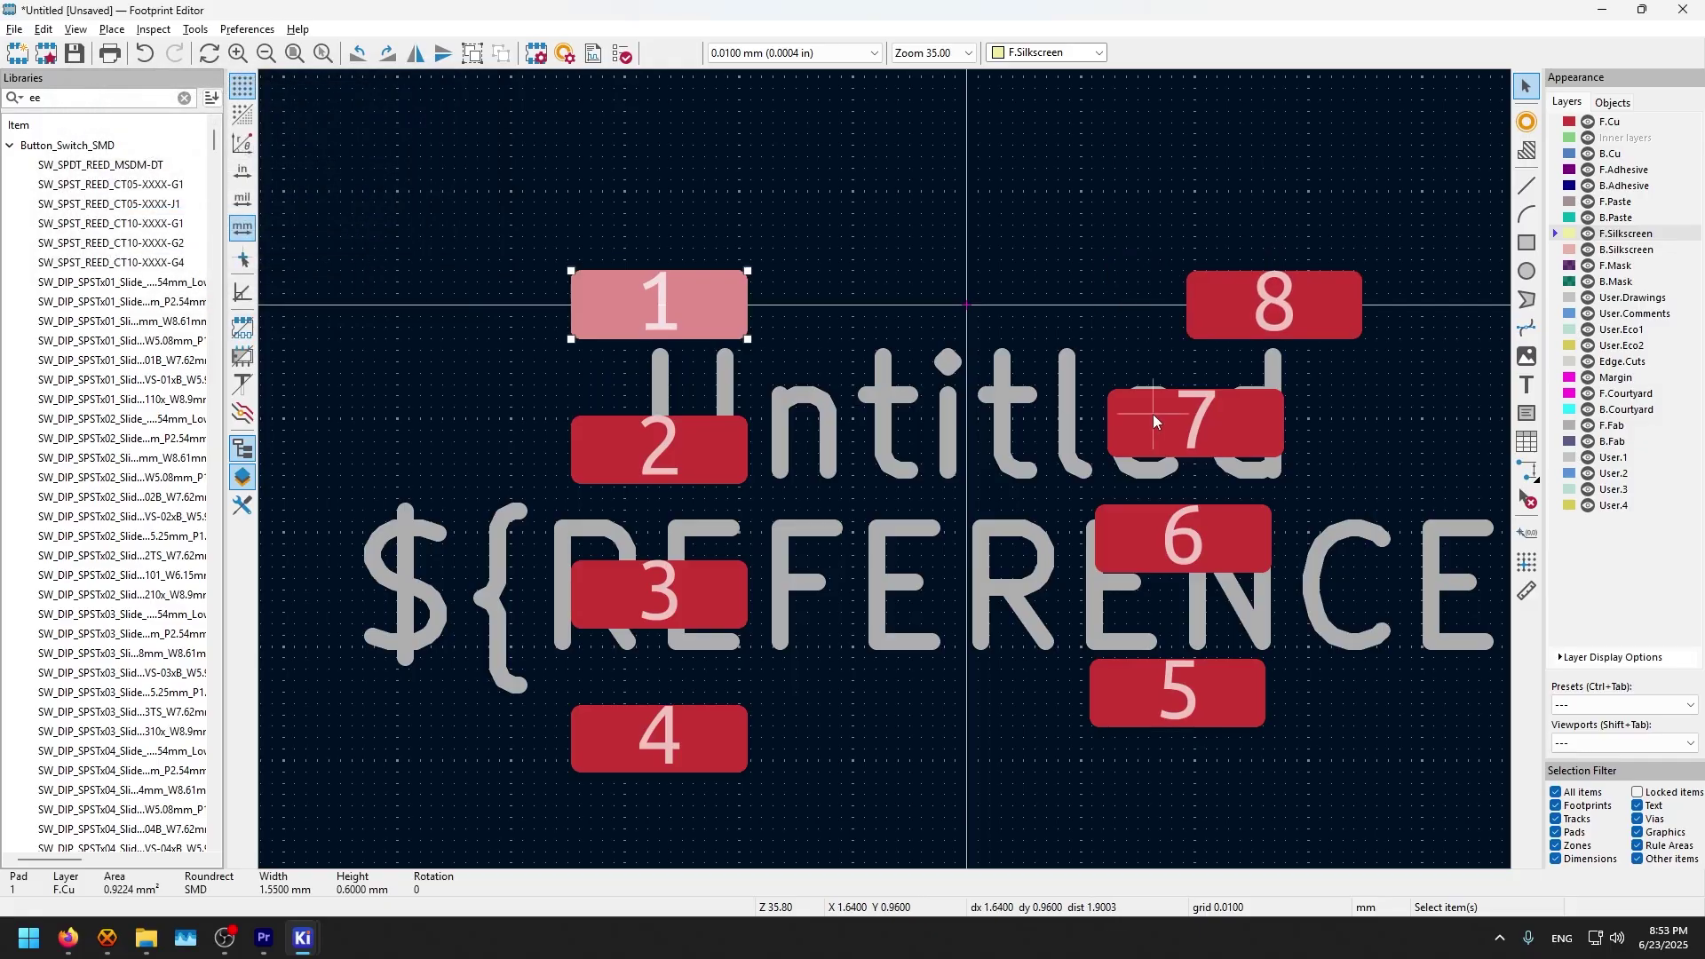
Step: Measure from pad 8's centre to pad 1's centre, confirming 5.400 mm
click(1527, 590)
click(1362, 305)
click(1275, 305)
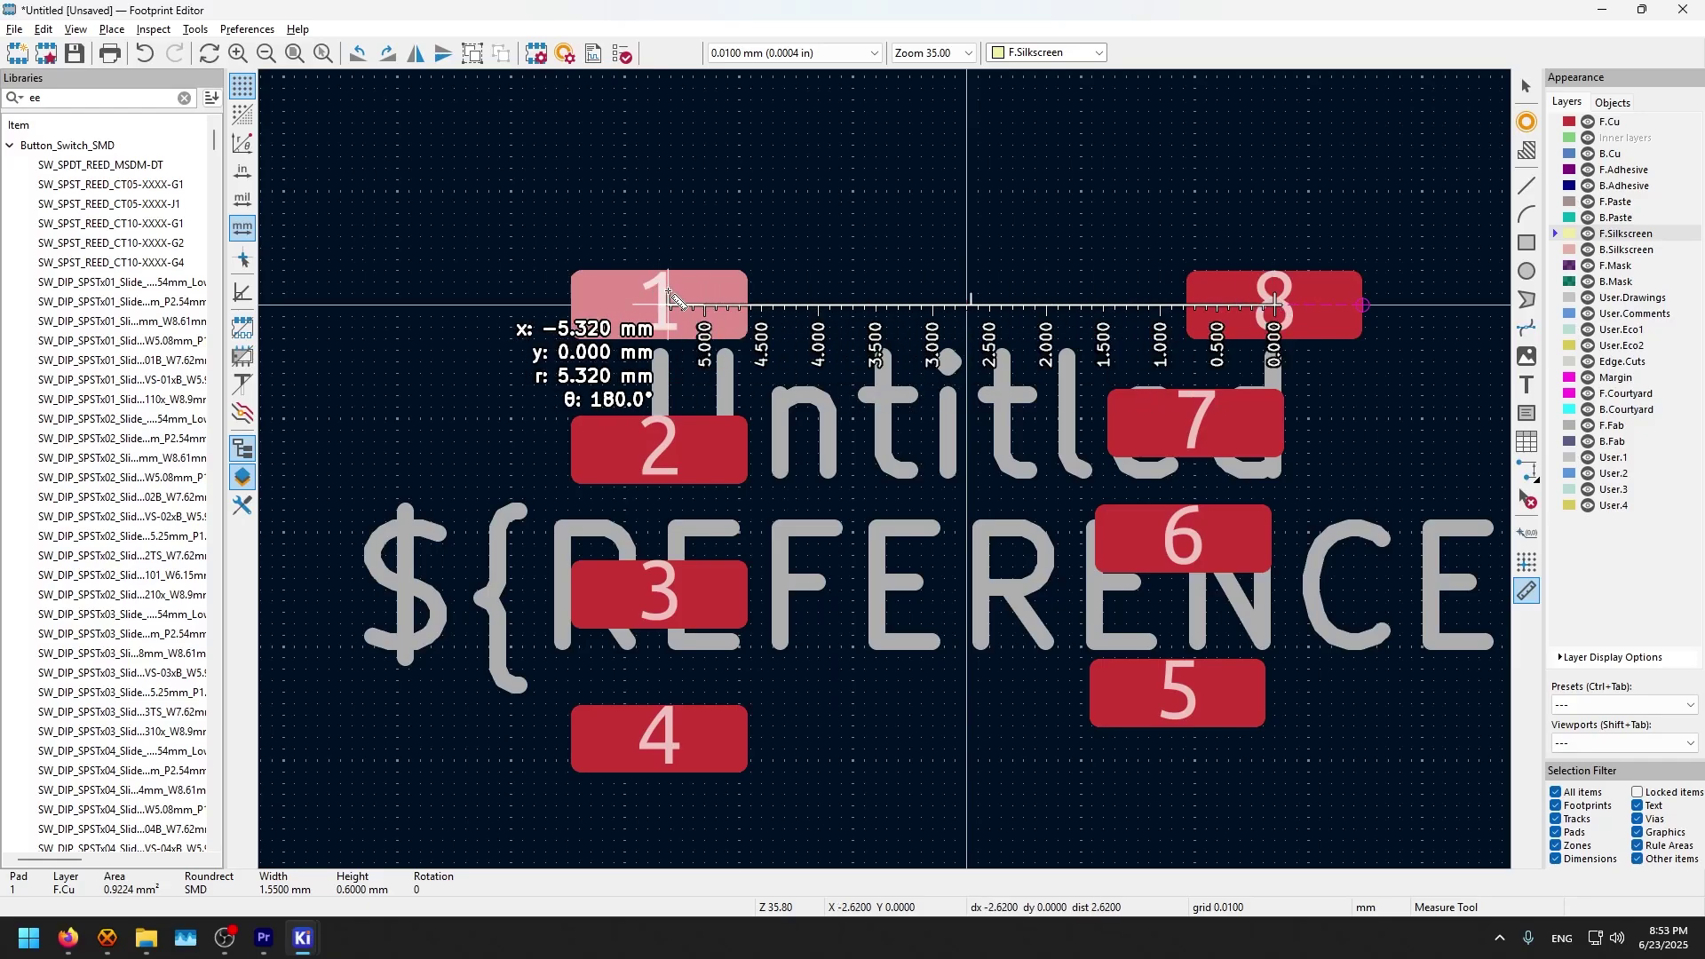
click(660, 304)
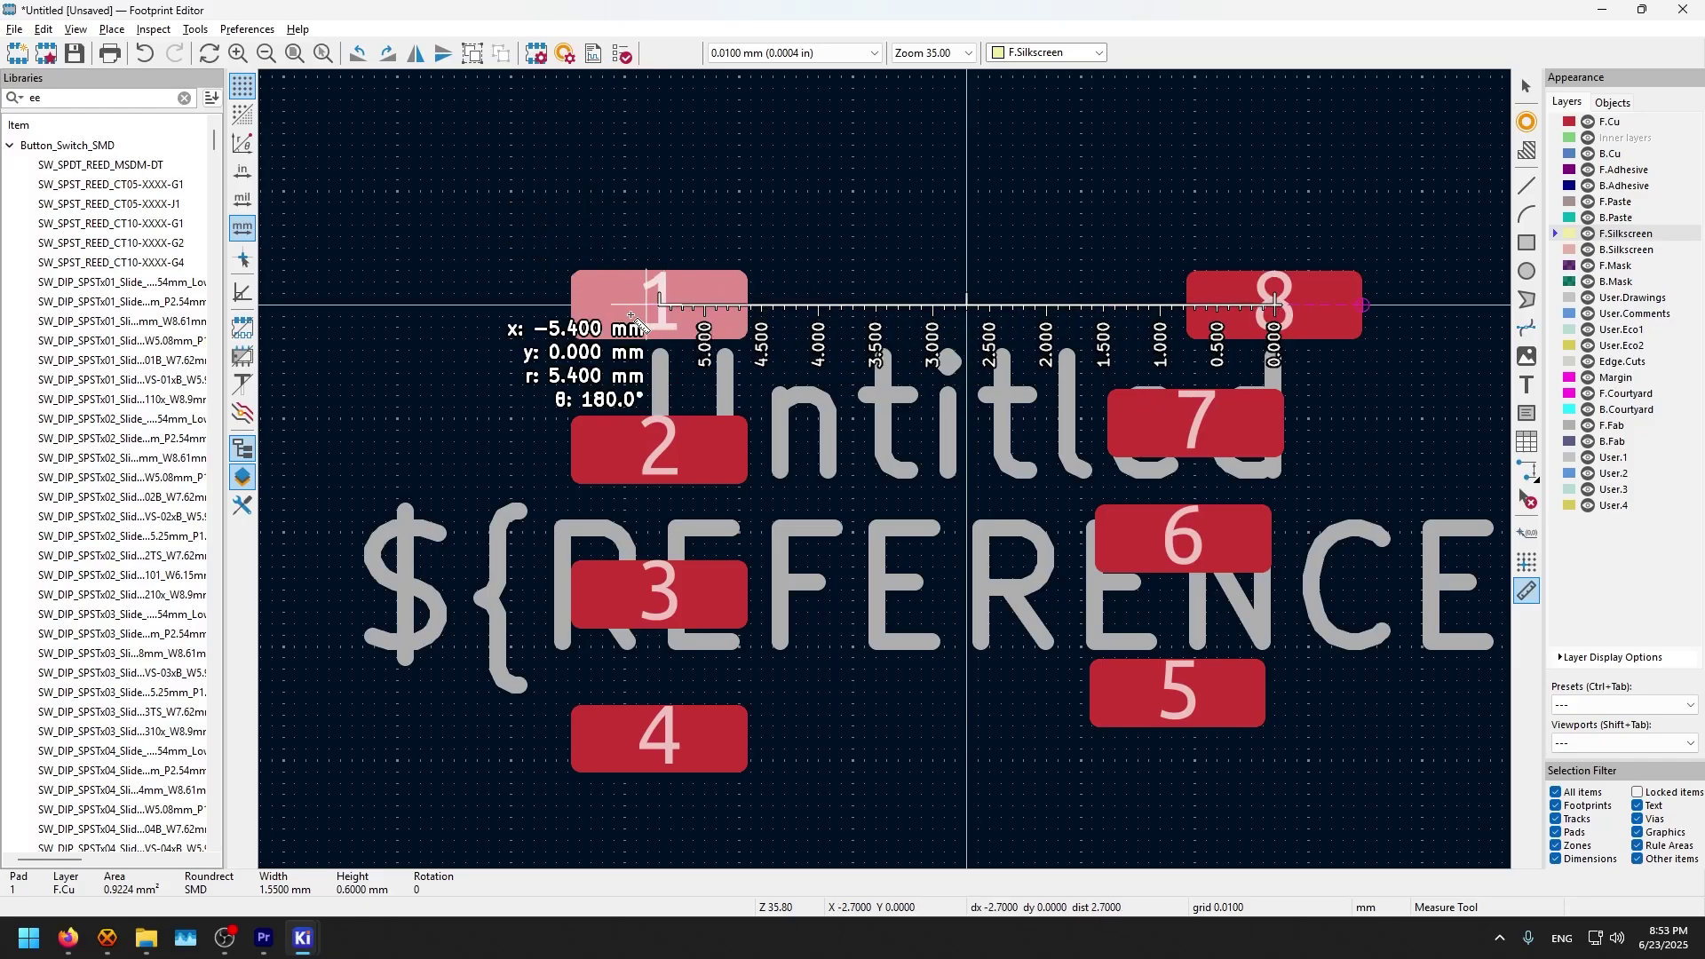
Step: Switch to Firefox to check the TI datasheet's SOIC example board layout
click(67, 938)
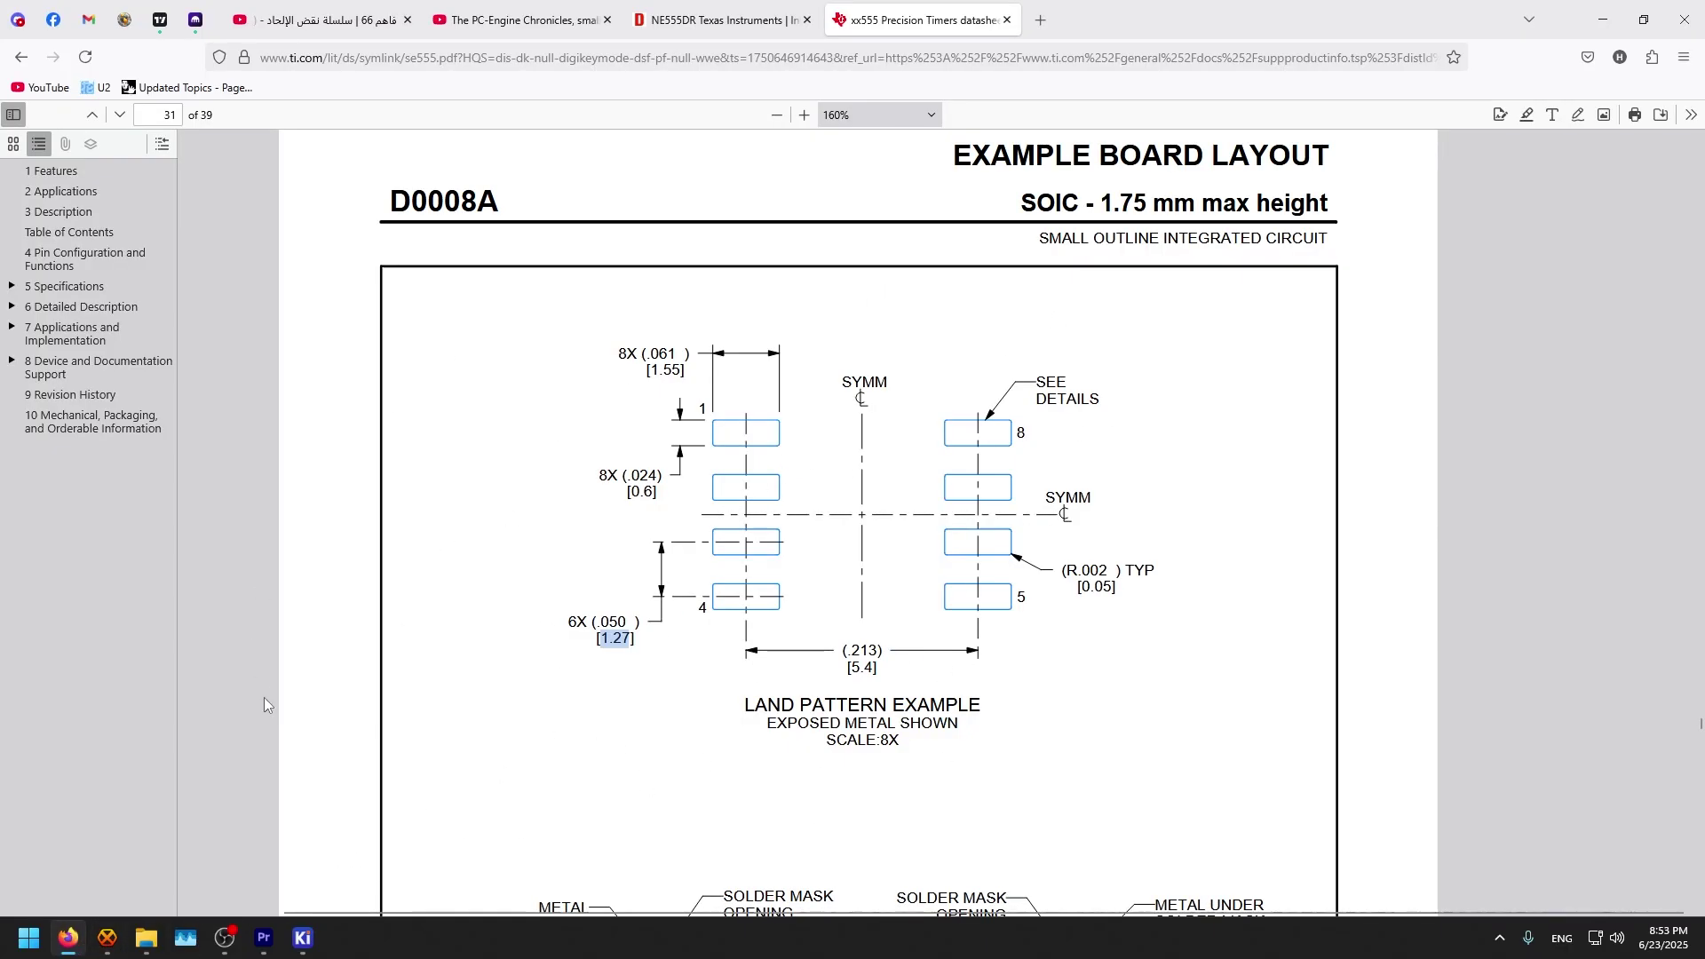
Step: Back in the Footprint Editor, place pad 7 5.4 mm right of pad 2
mouse_move(304, 943)
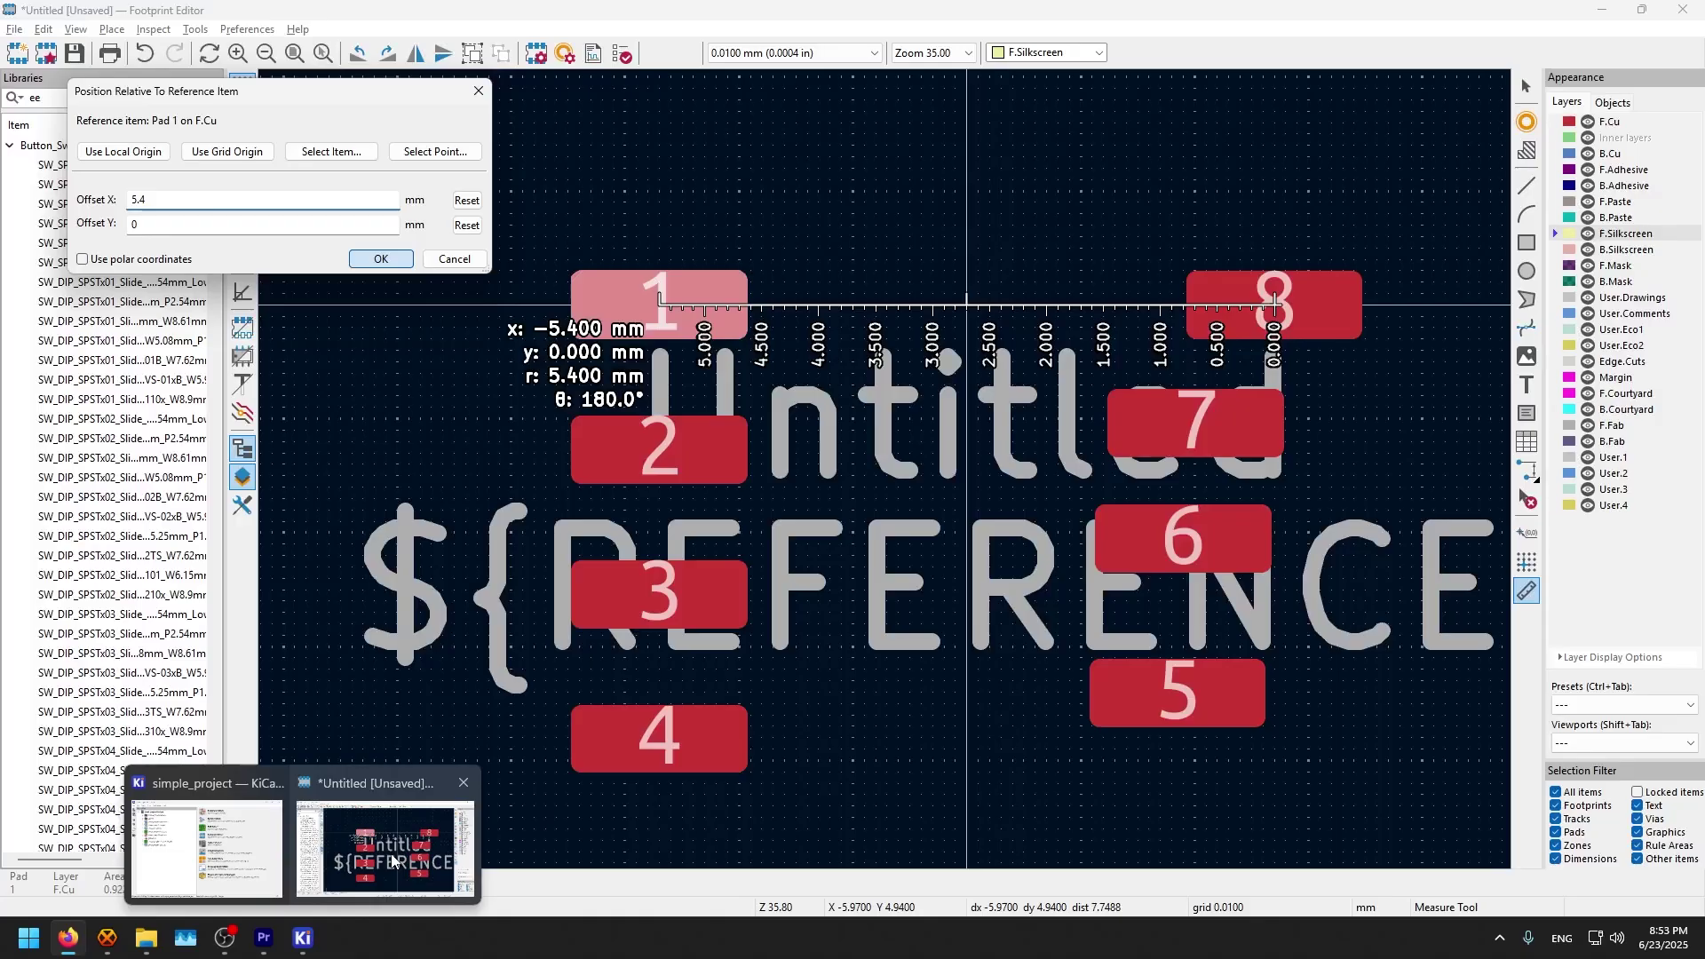
click(400, 844)
key(Escape)
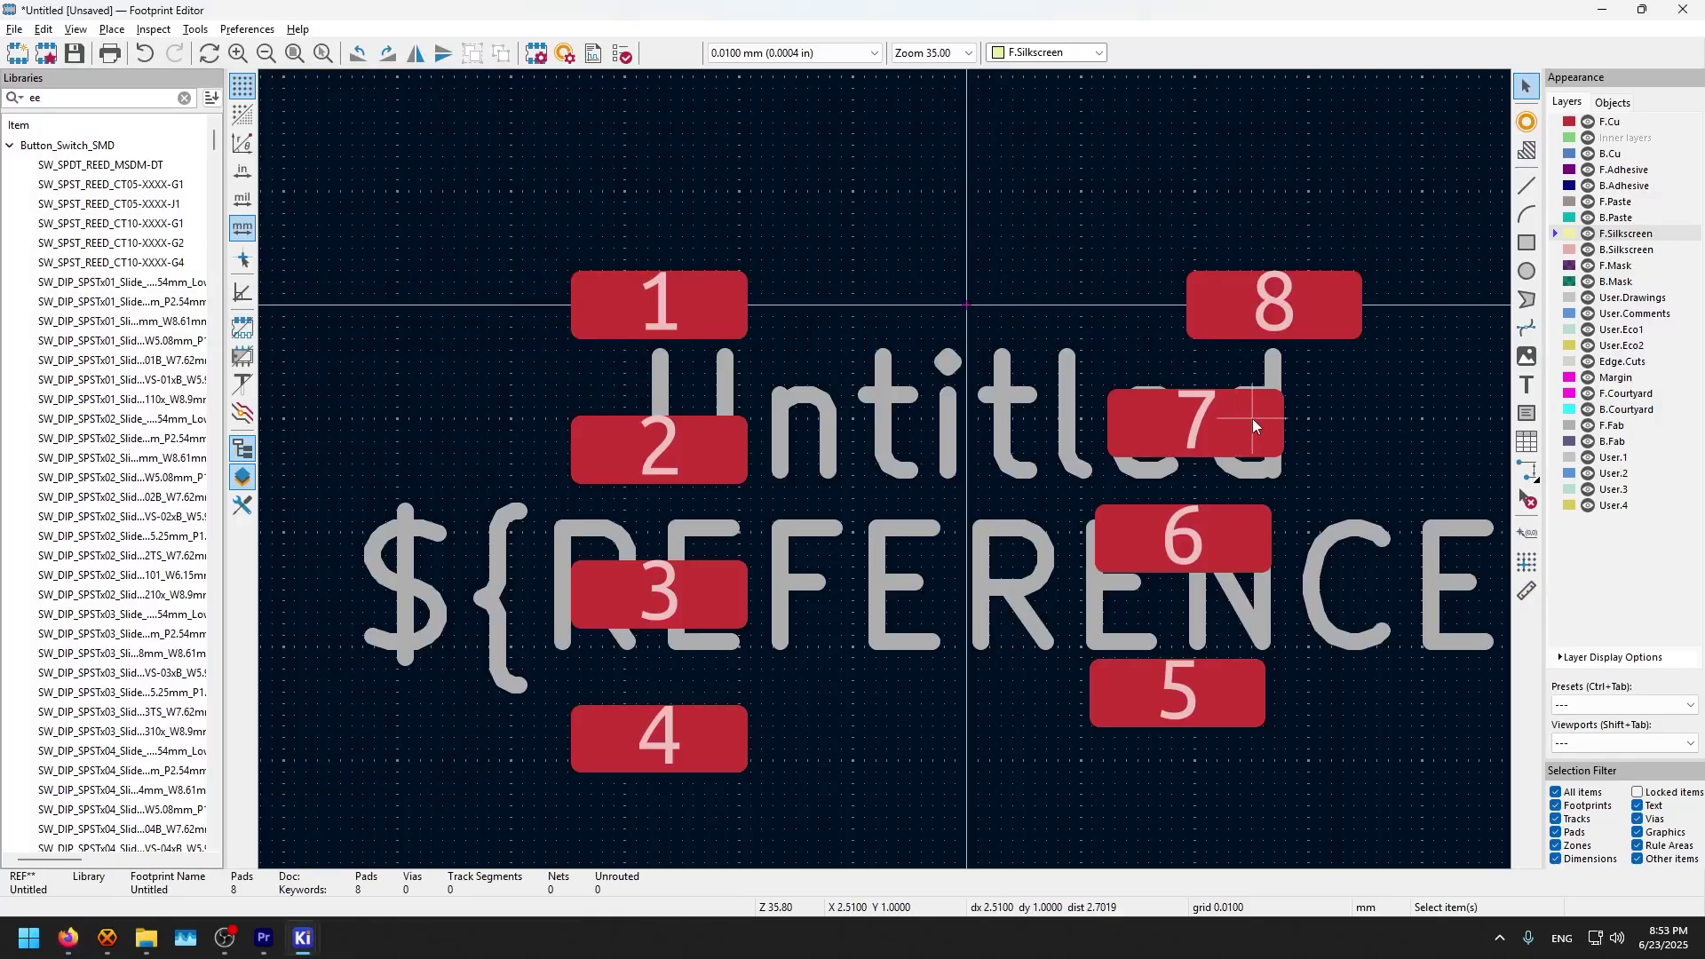
click(1238, 418)
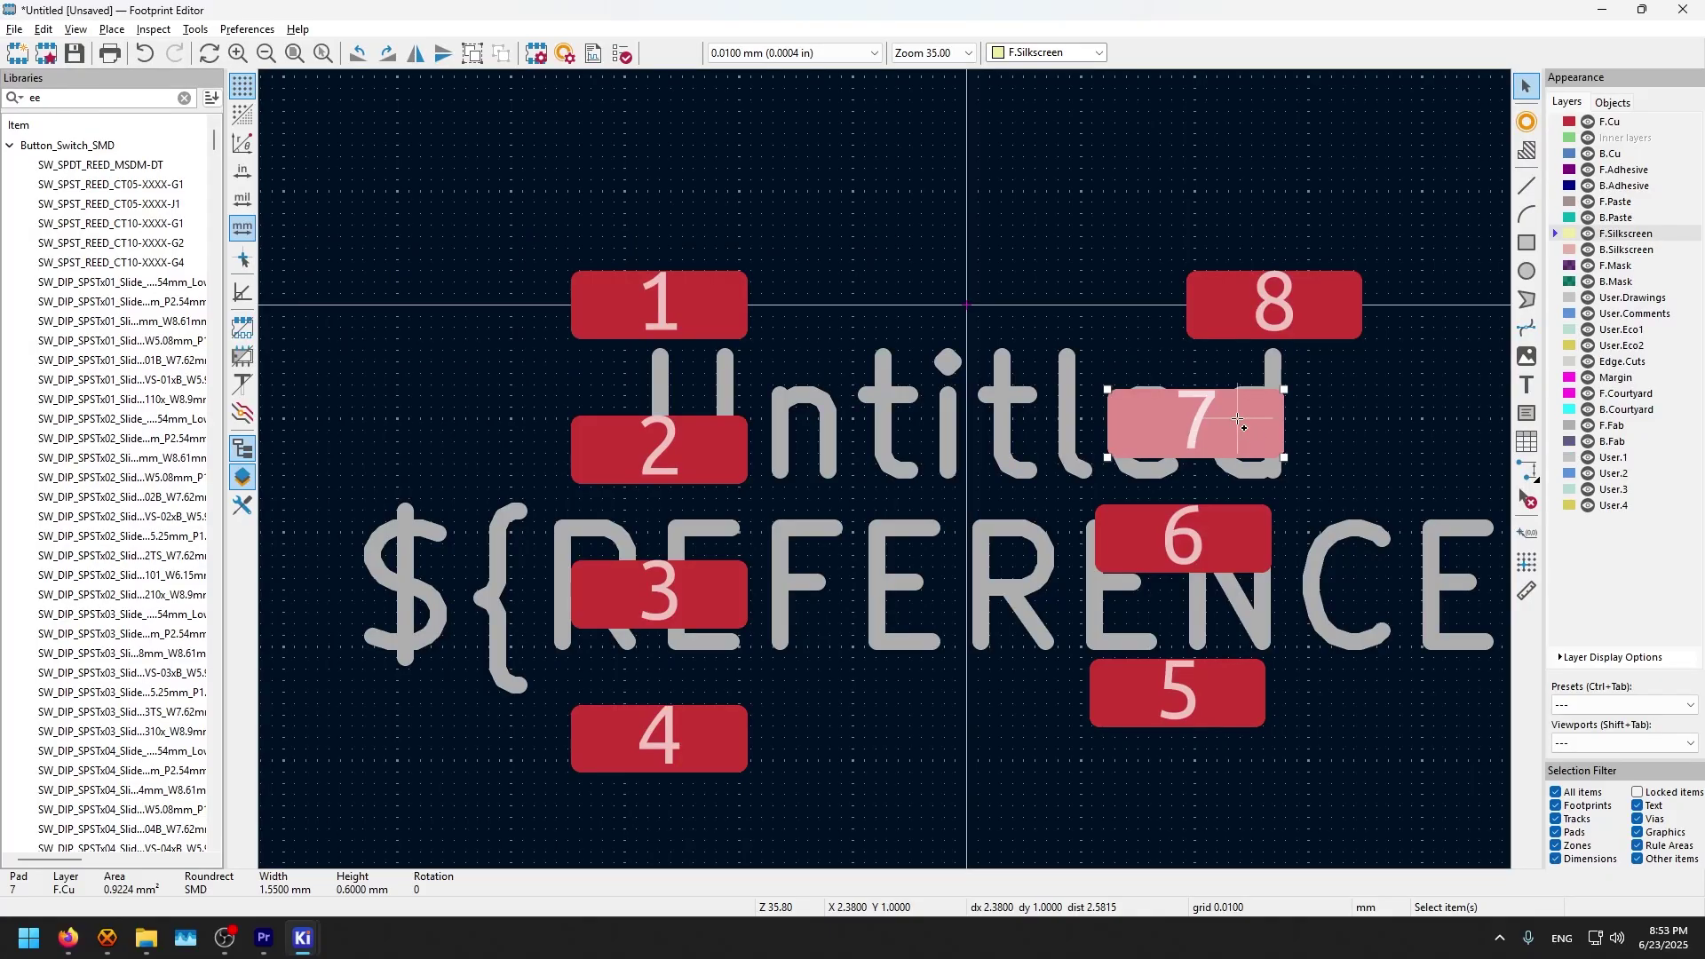
key(shift+p)
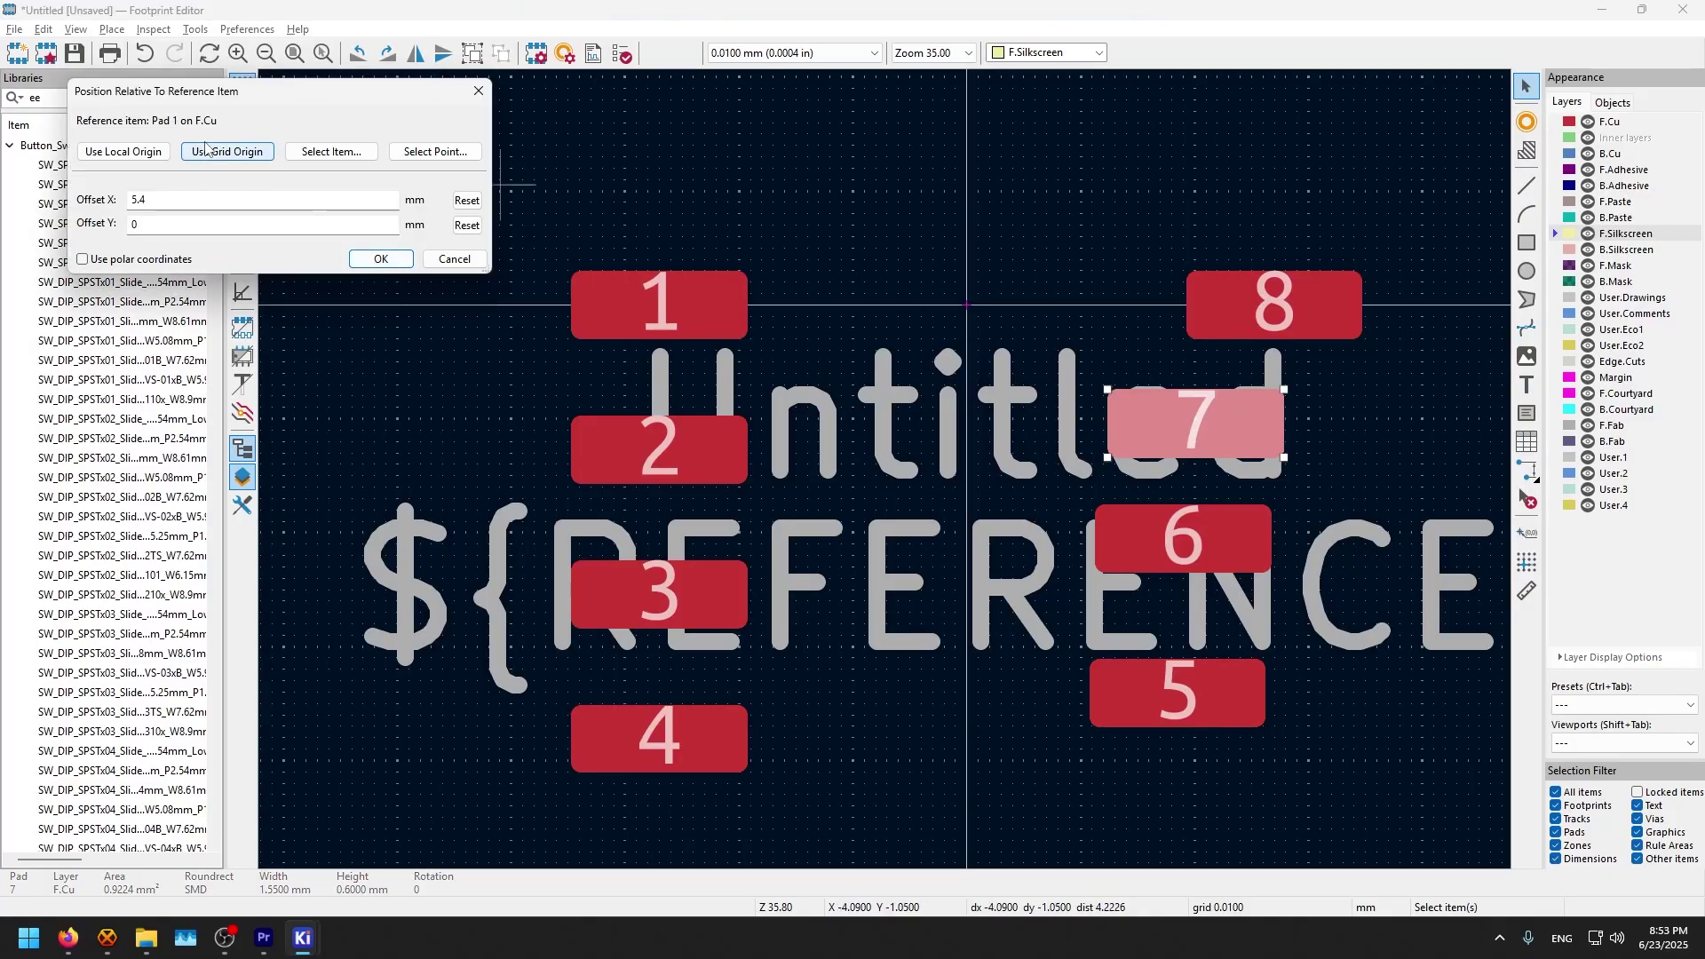
click(335, 154)
click(659, 443)
key(Return)
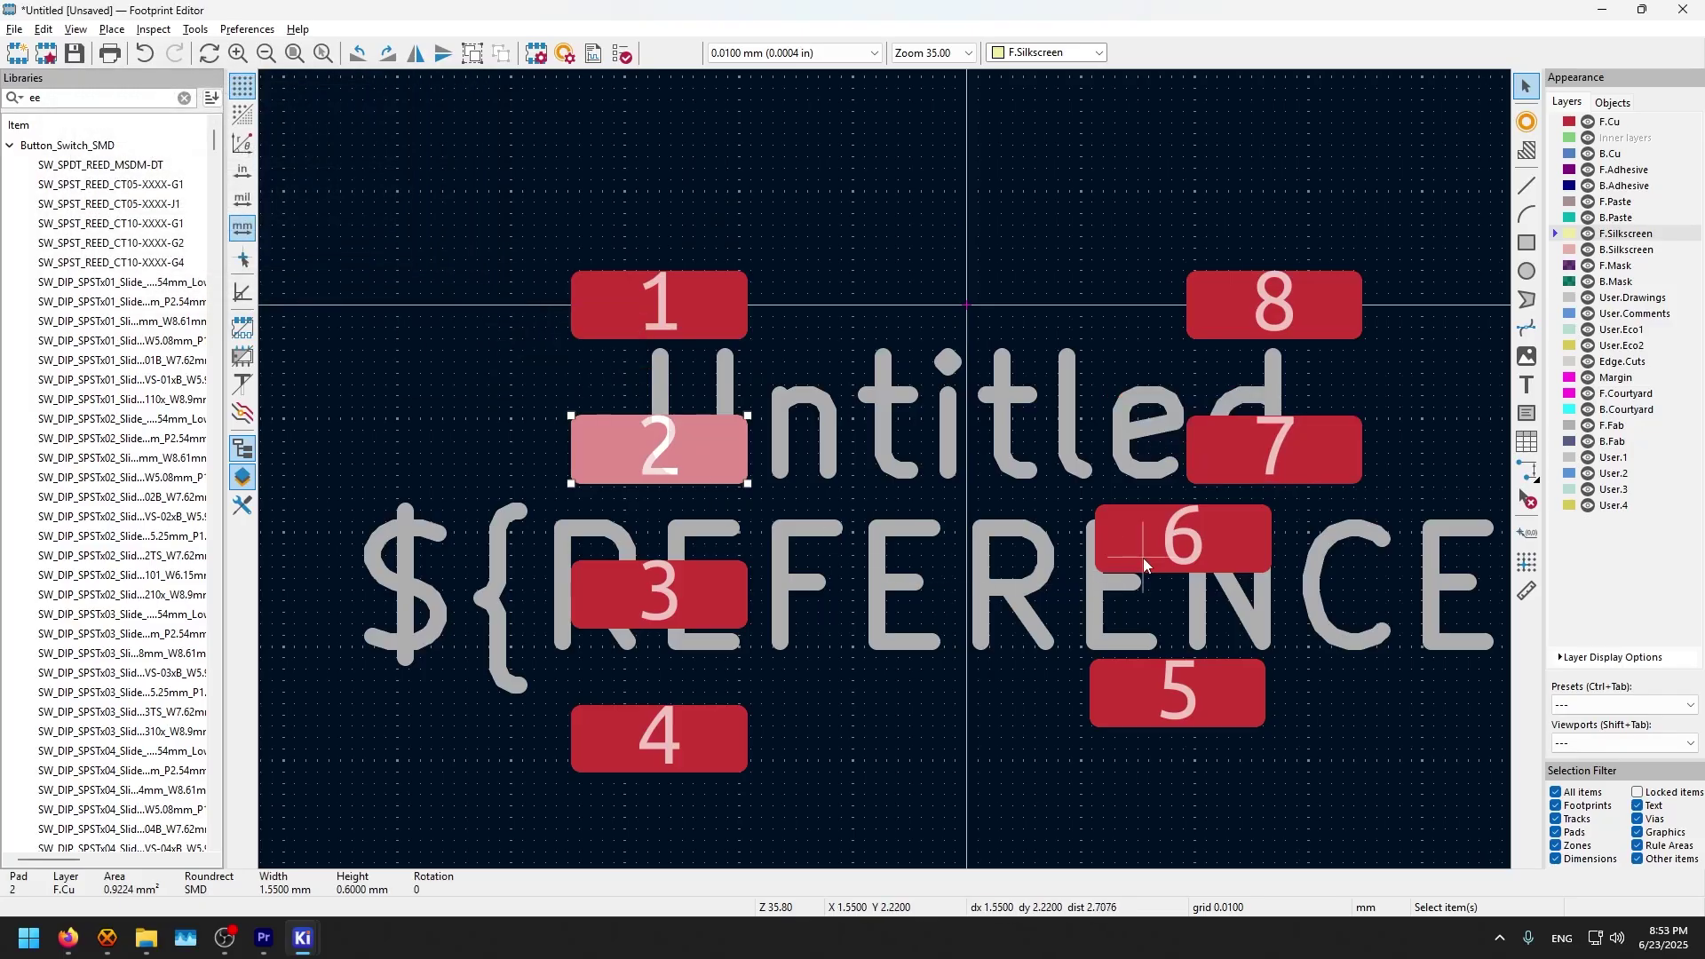
Step: Place pads 6 and 5 5.4 mm right of pads 3 and 4
click(1173, 552)
key(shift+p)
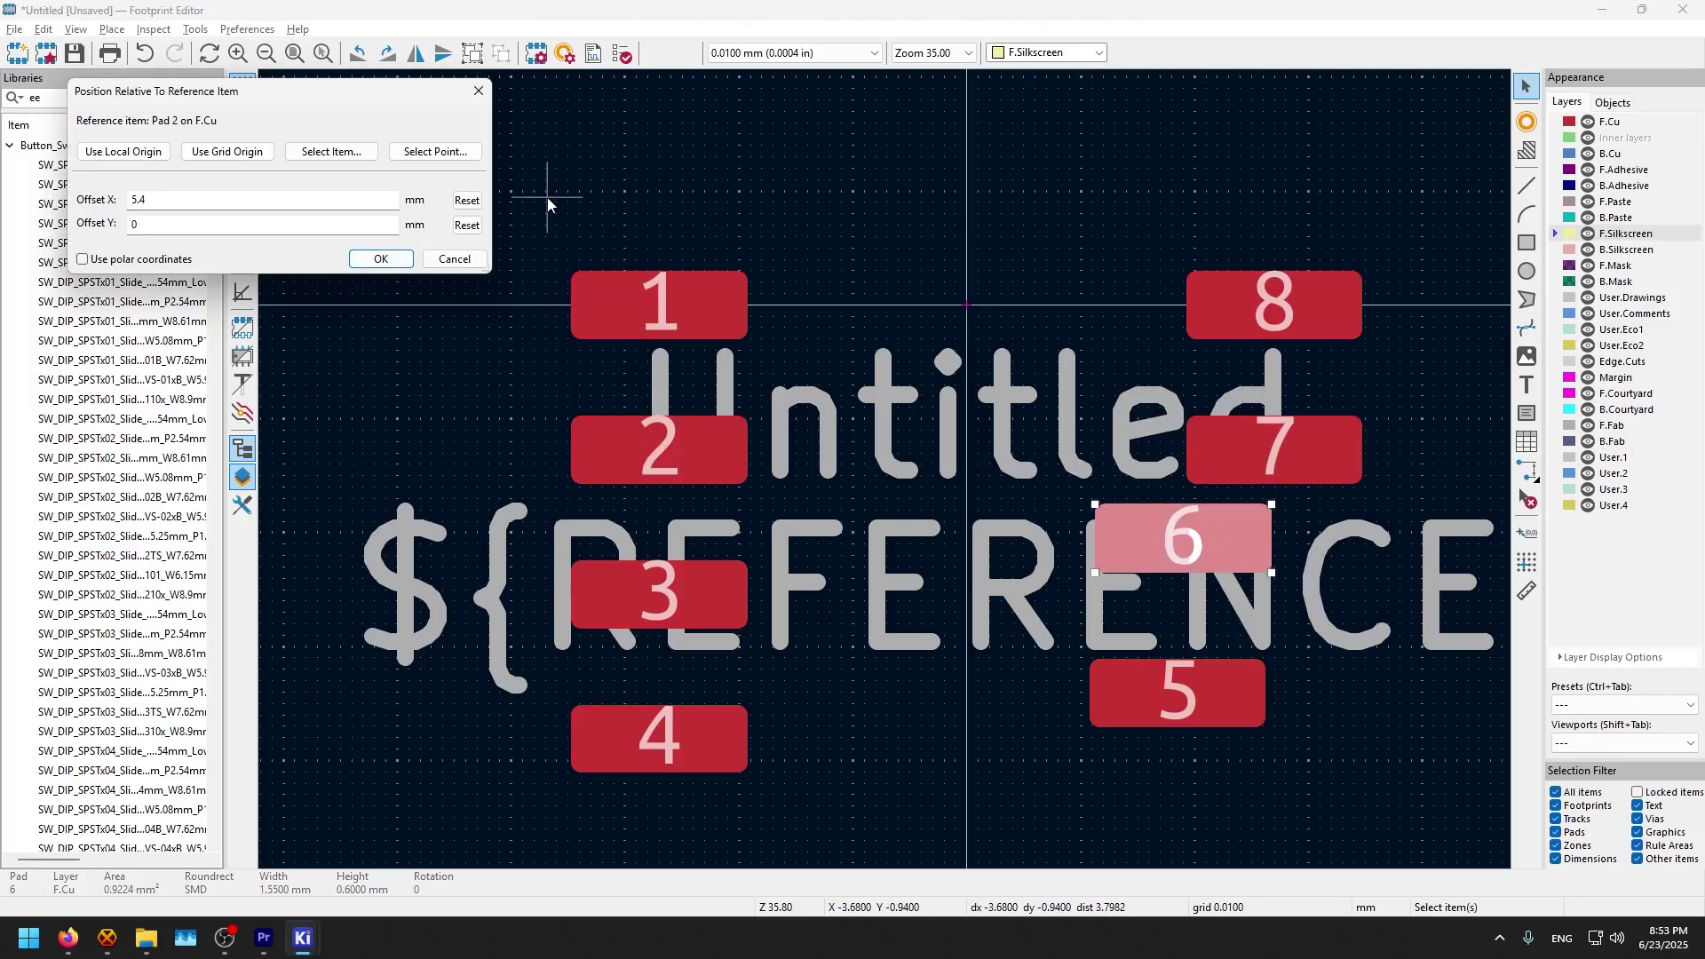
click(363, 160)
click(625, 583)
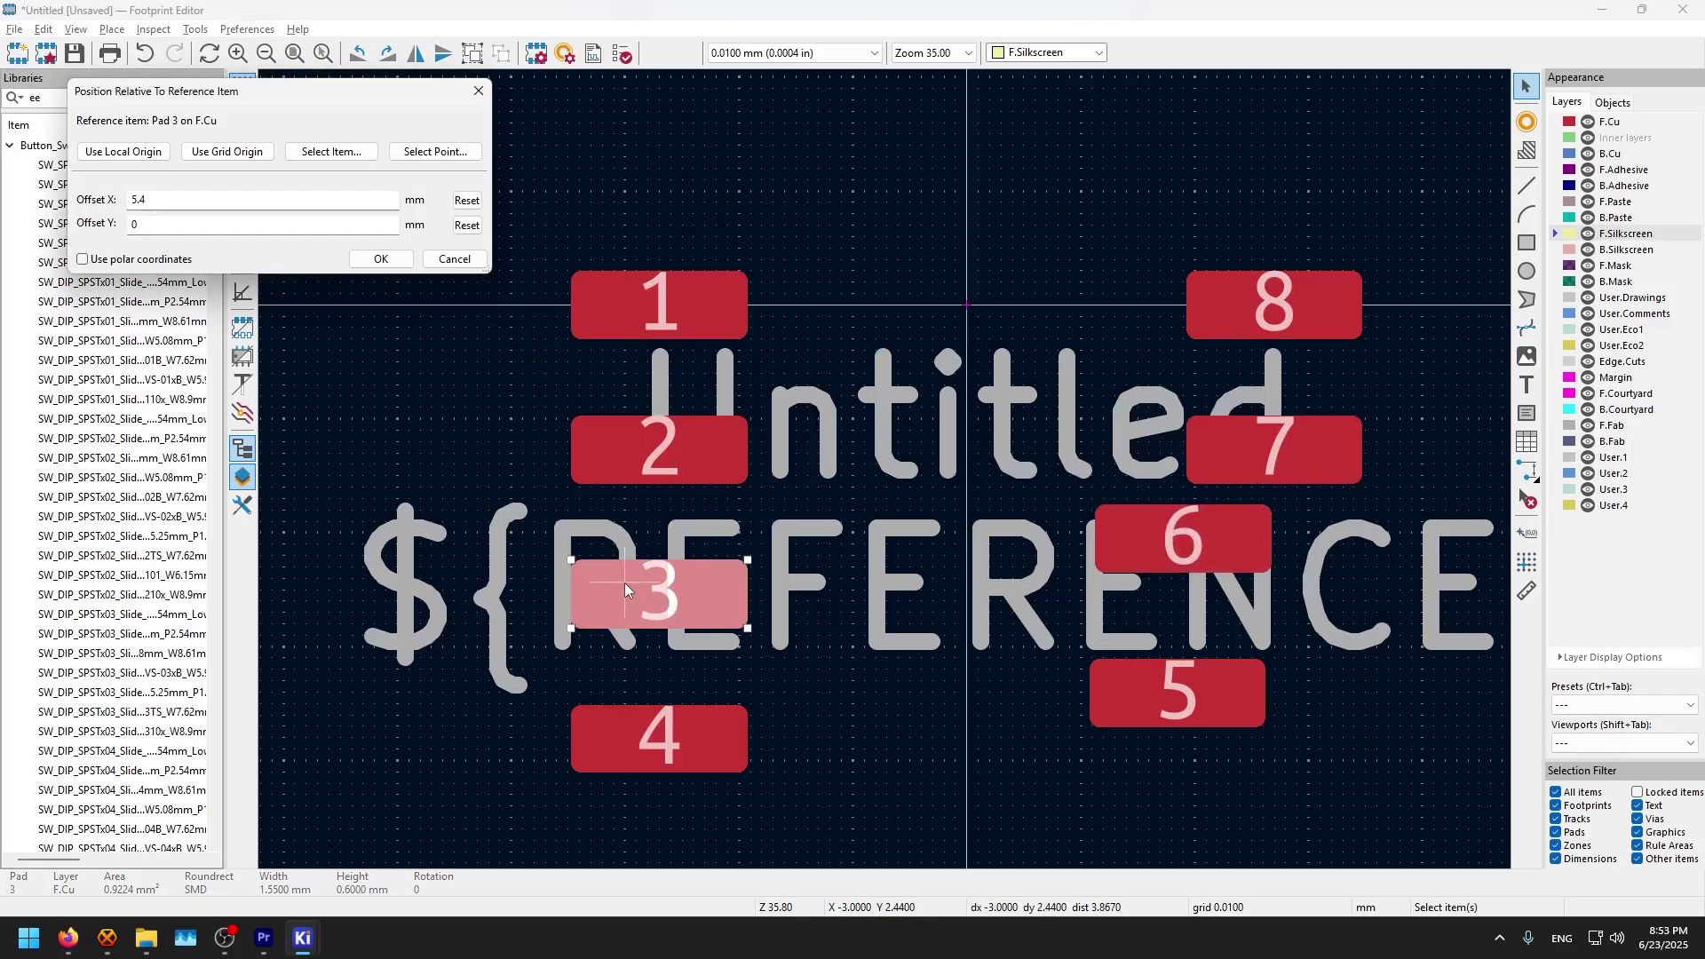
click(625, 583)
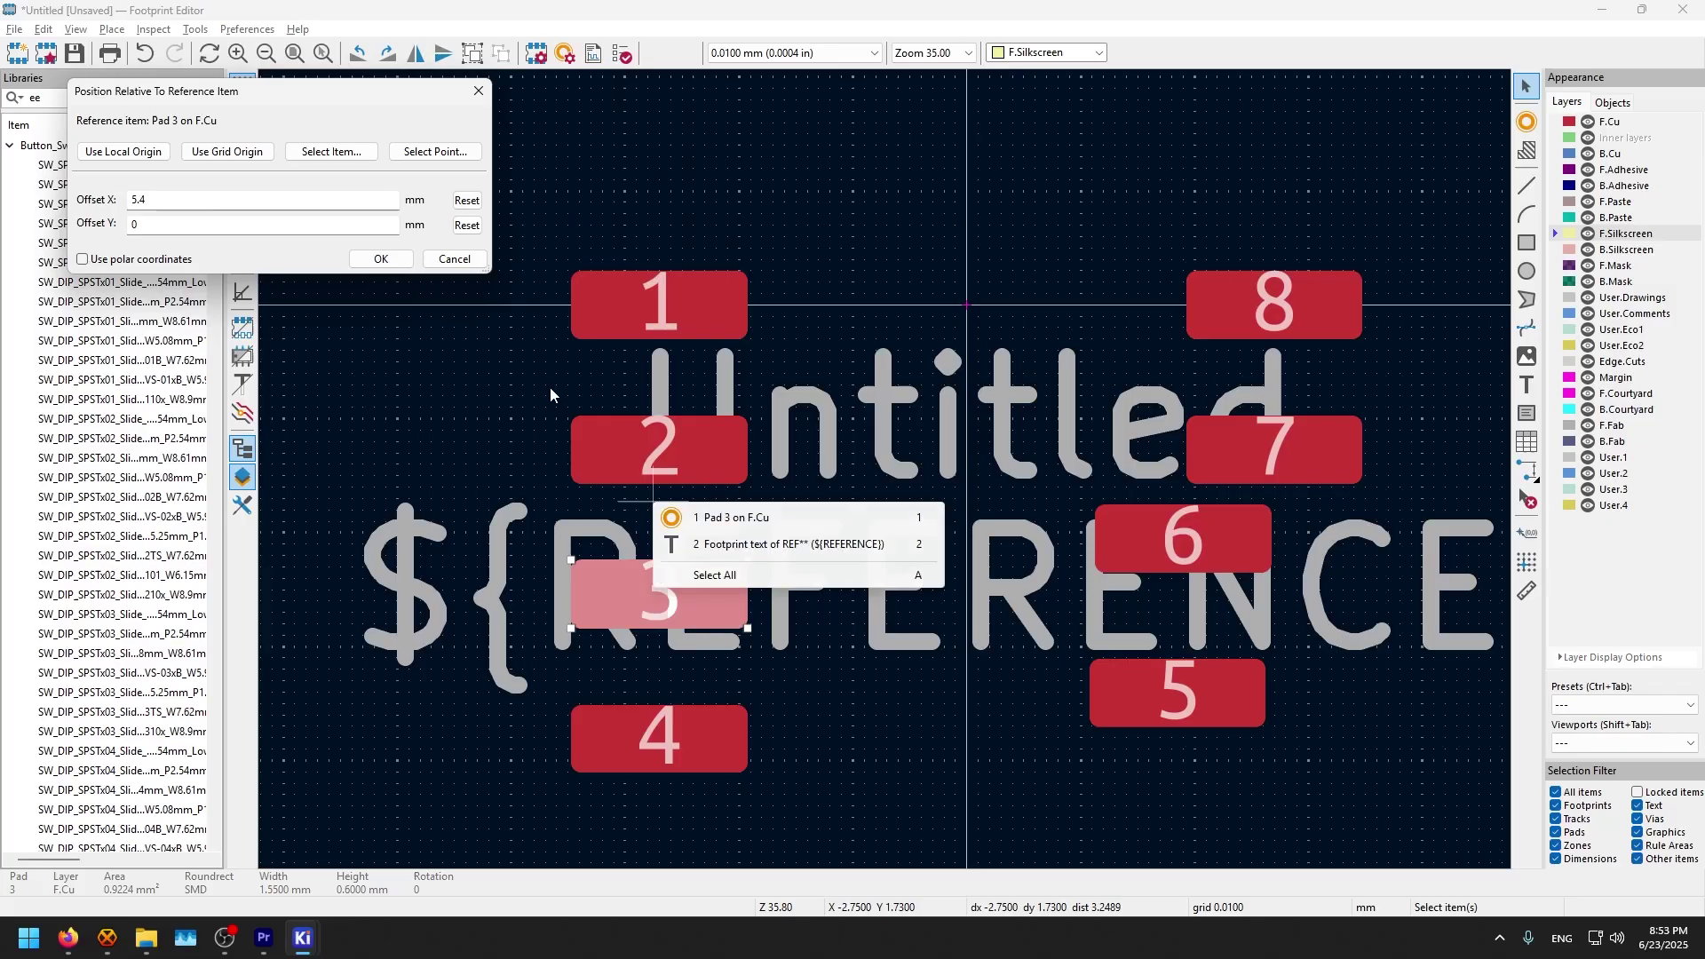
click(380, 259)
click(1110, 683)
key(shift+p)
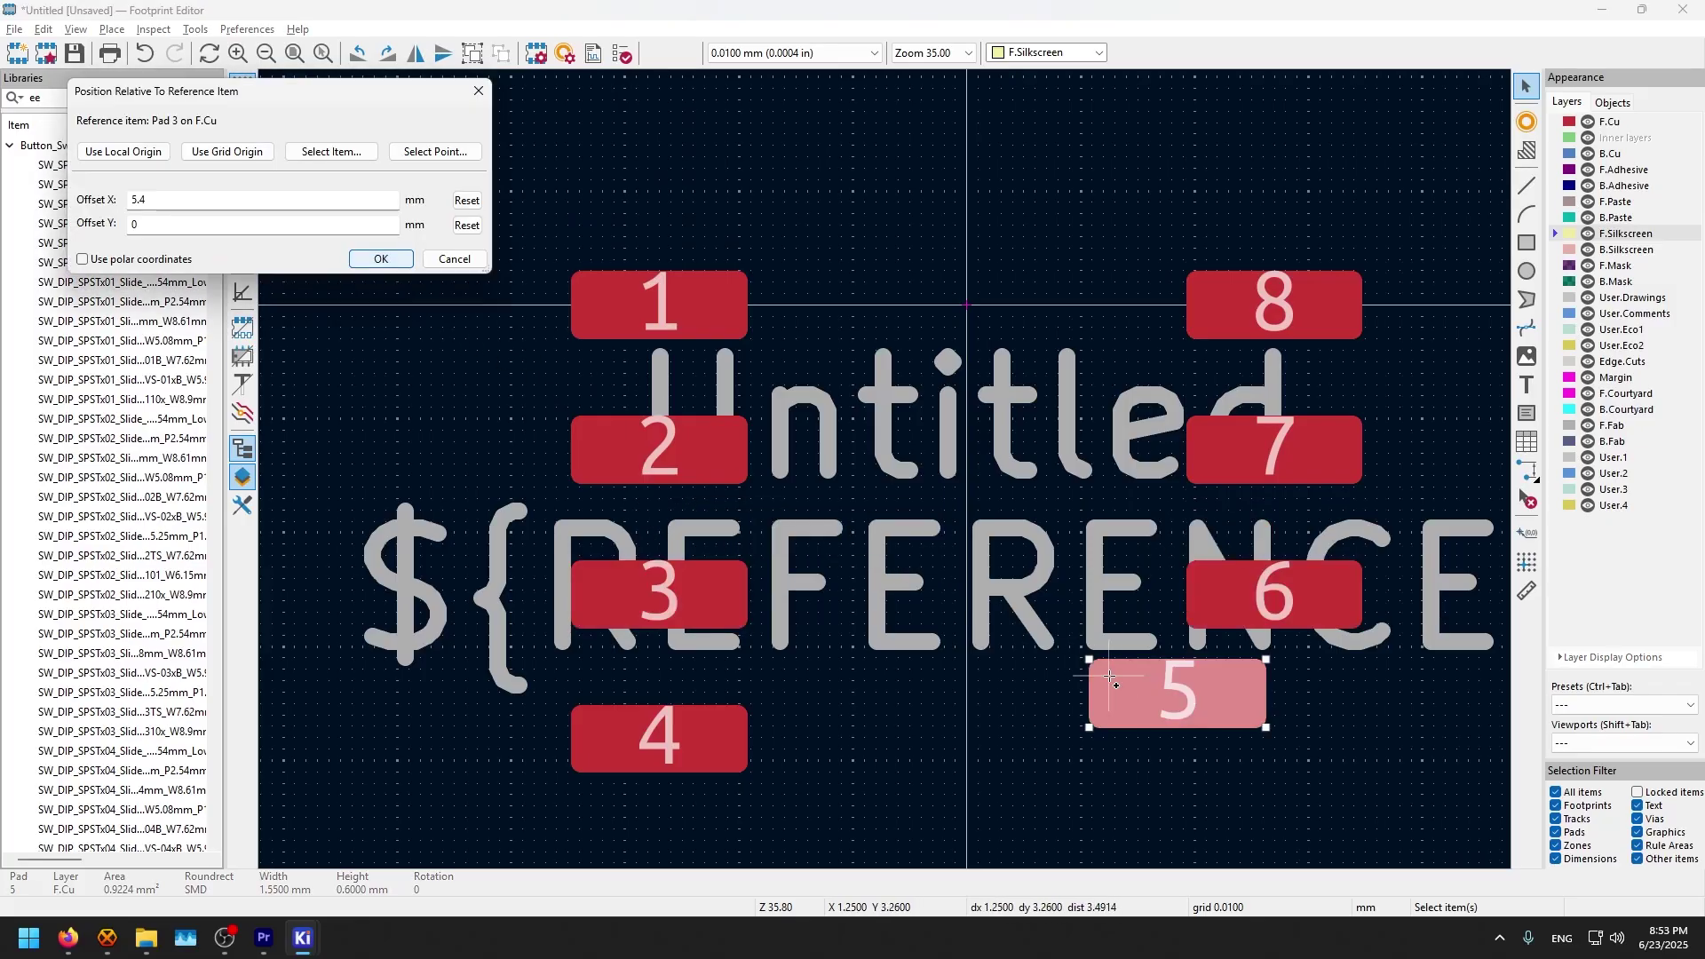
click(331, 151)
click(722, 734)
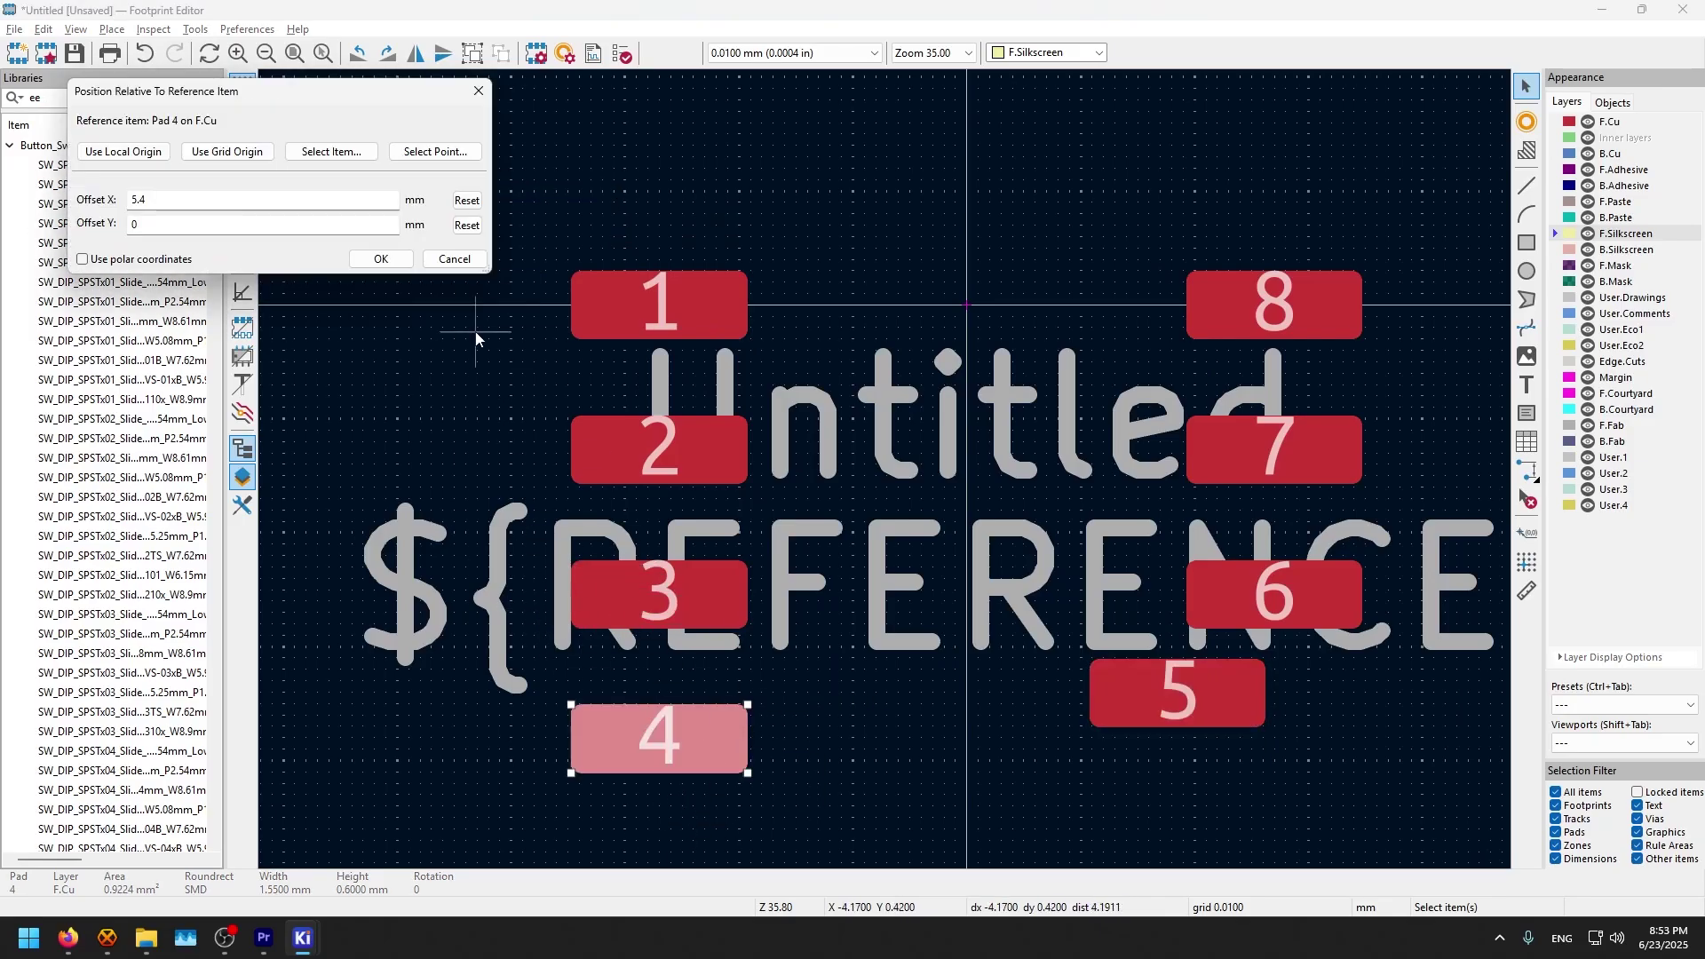
click(382, 259)
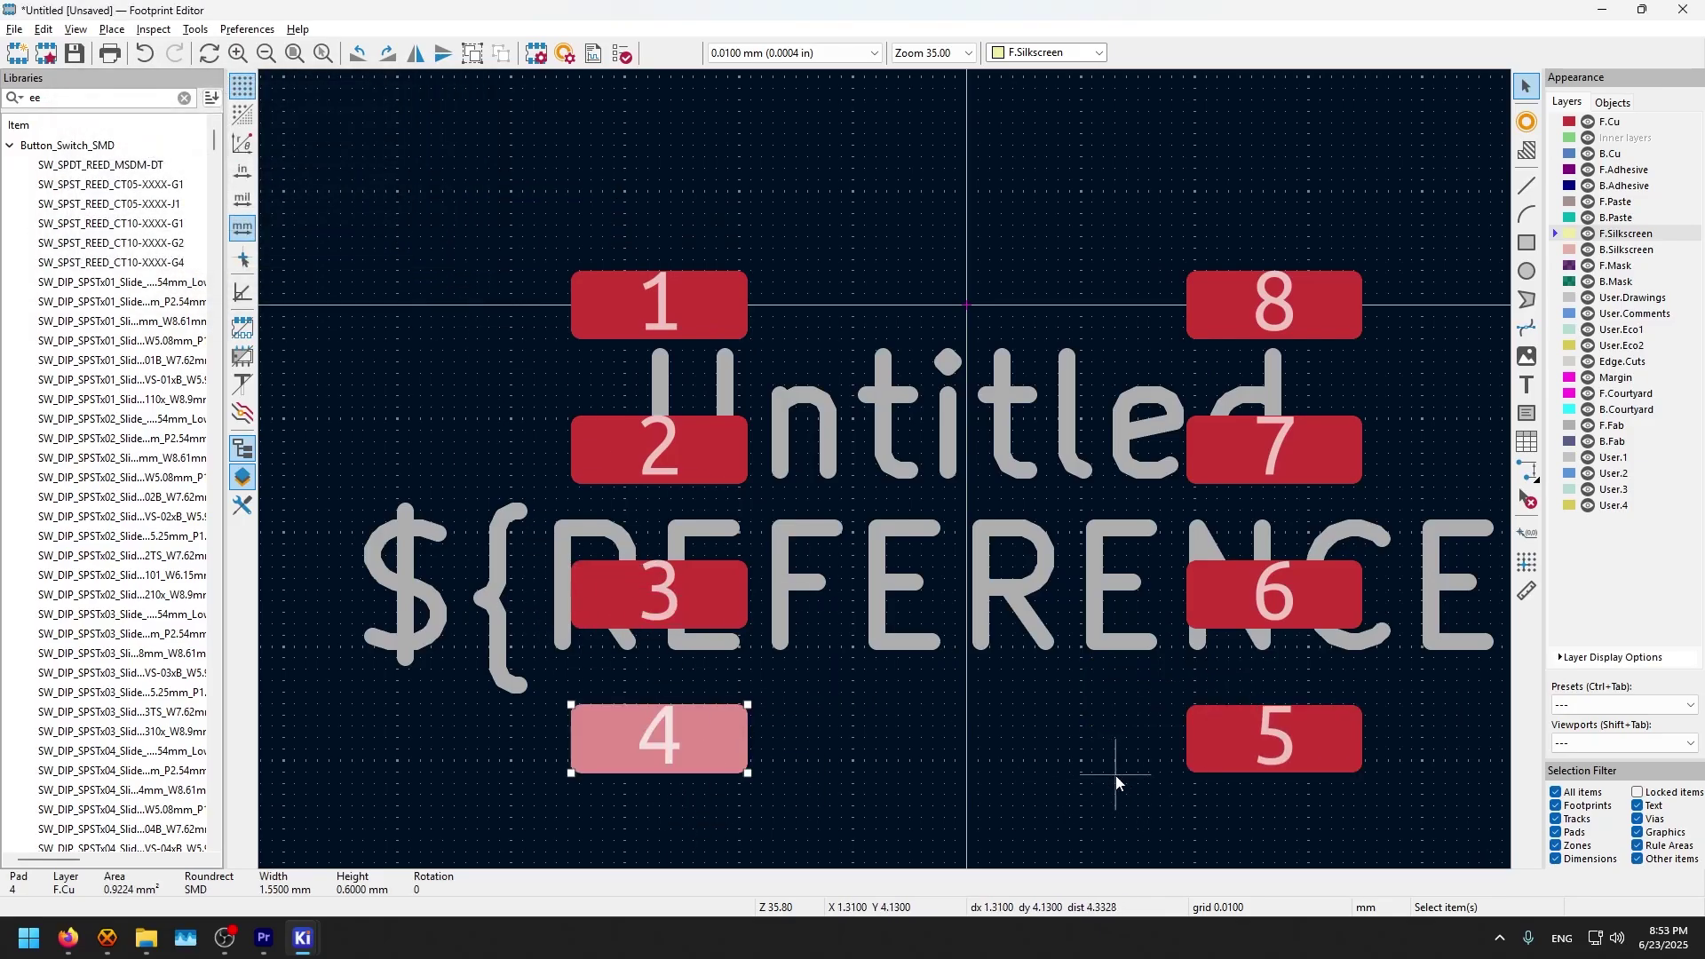
scroll(1118, 781, down, 3)
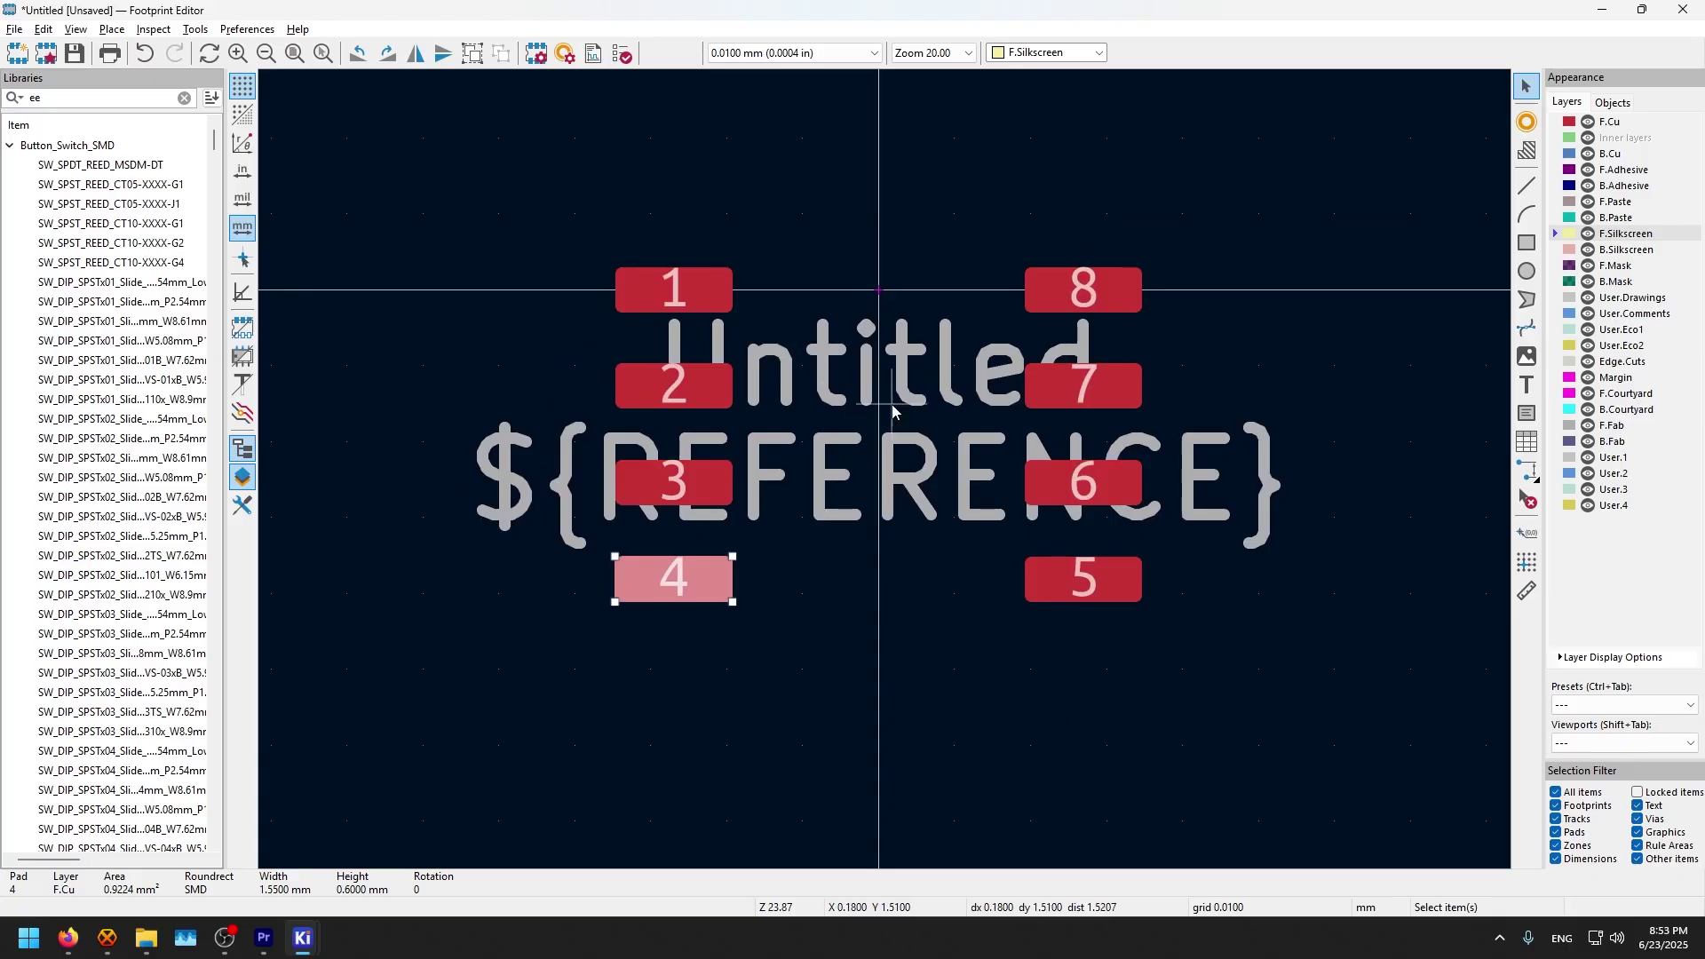
Step: Save the footprint as Untitled into thunder_dream, overwriting the existing Untitled footprint
click(1015, 676)
key(ctrl+s)
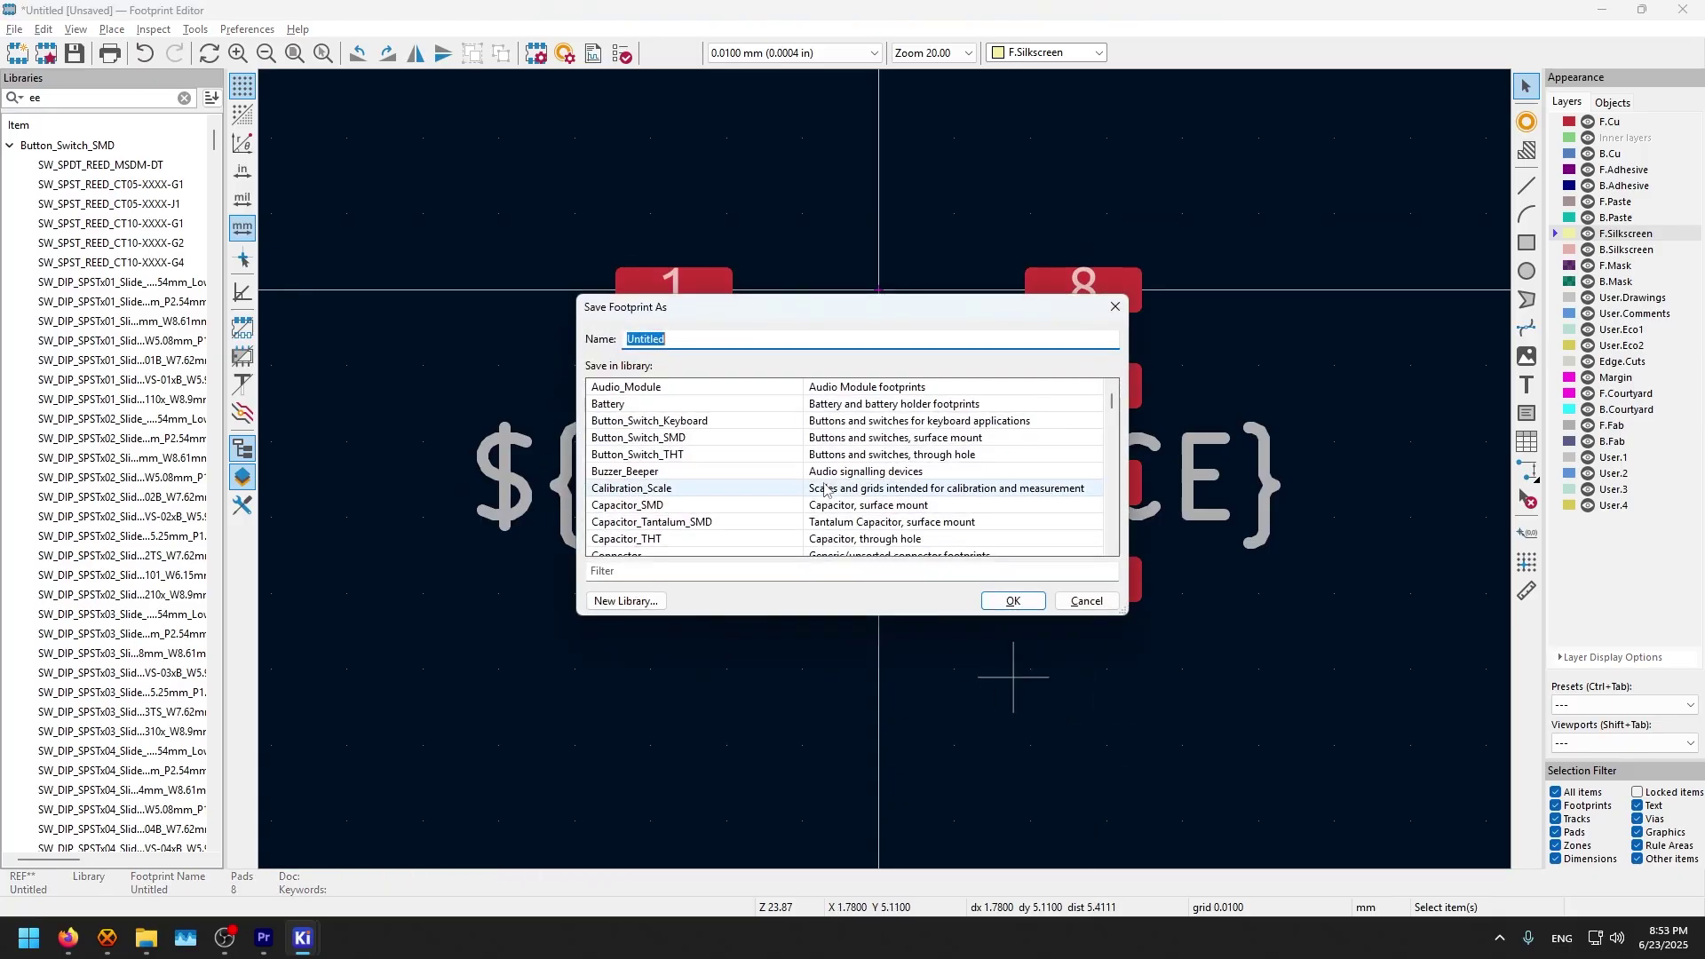
drag(1112, 404, 1117, 548)
click(689, 439)
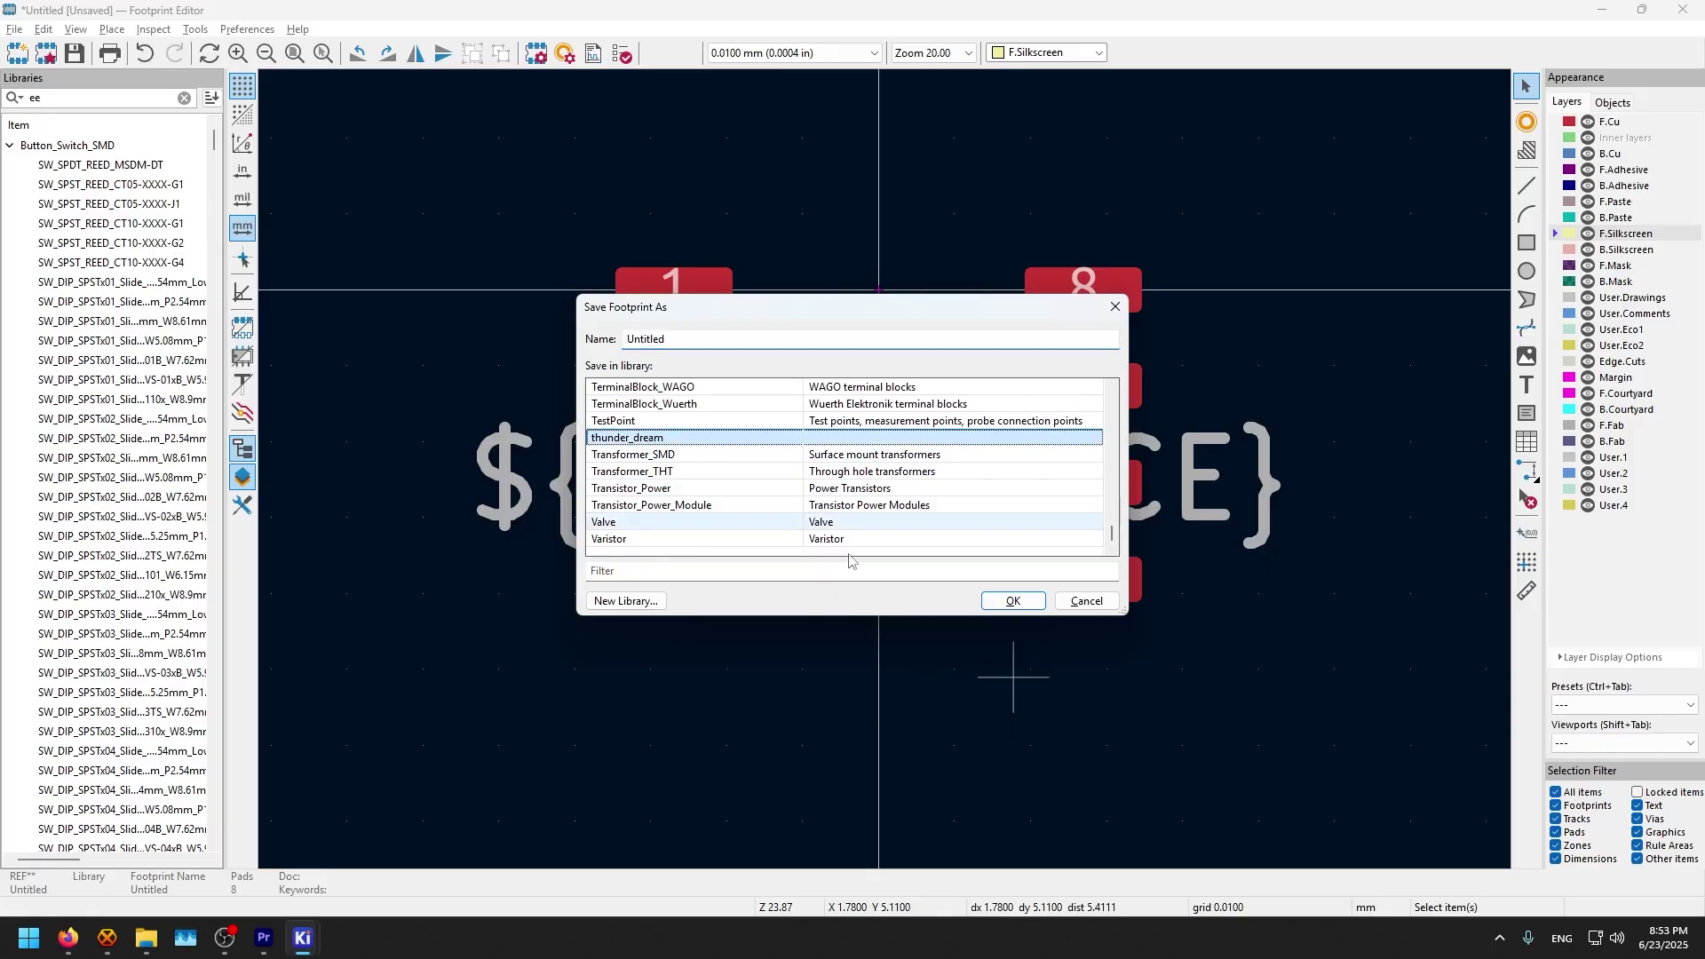
click(1004, 600)
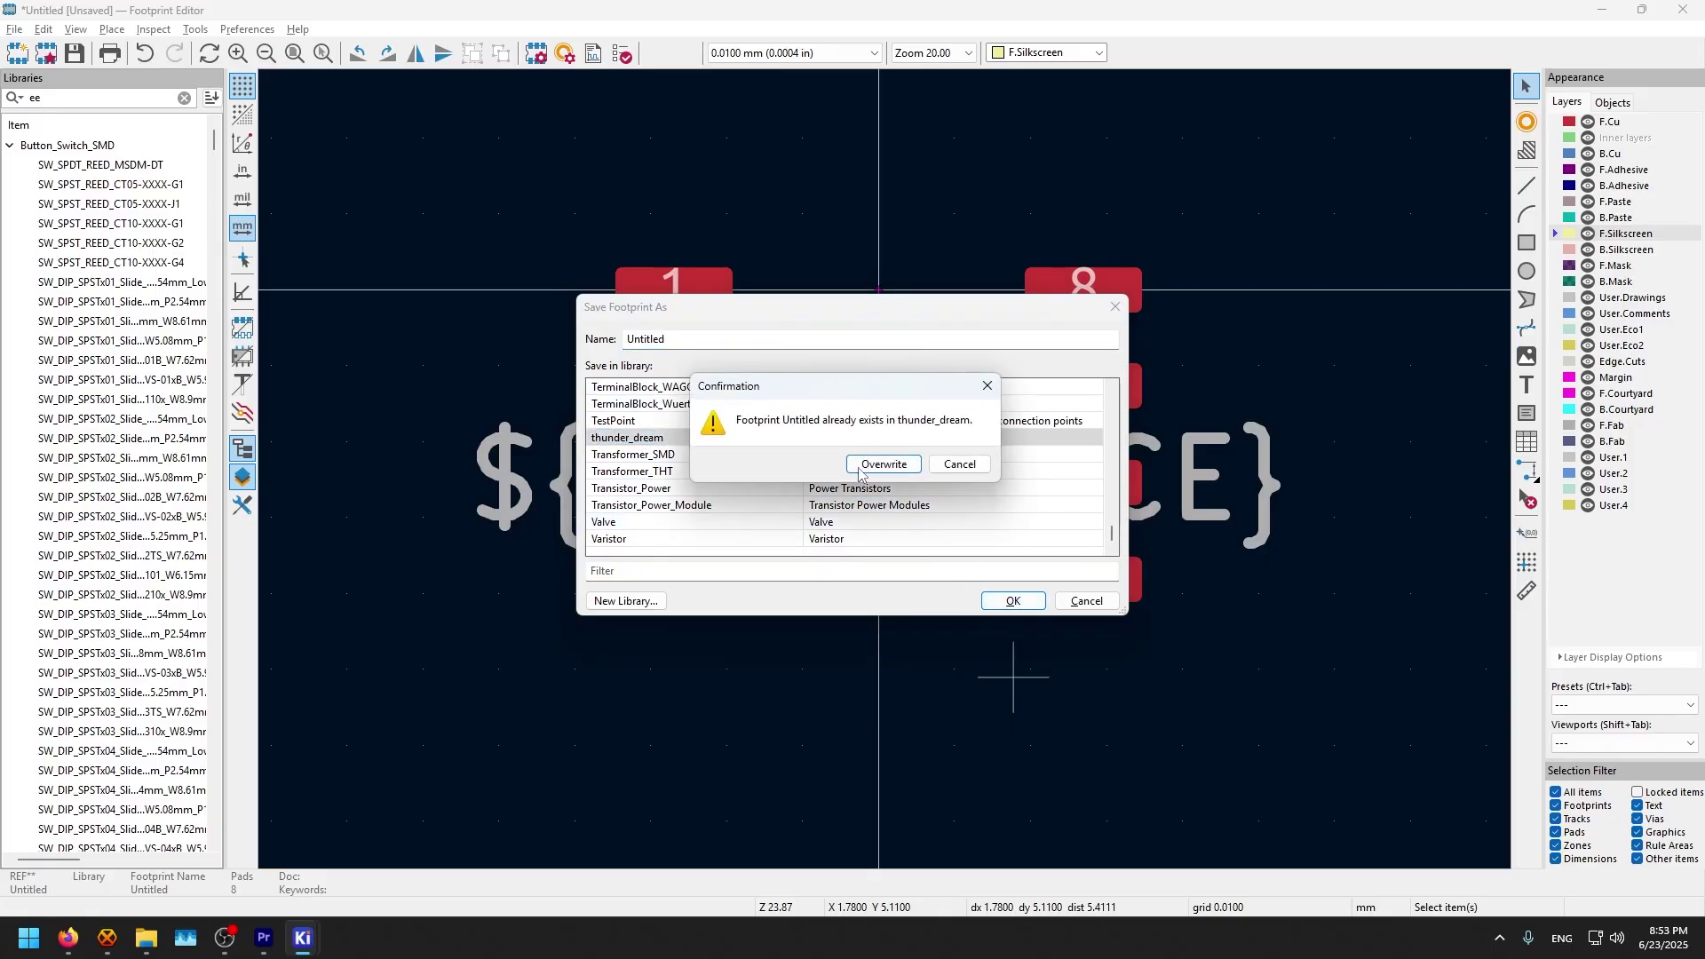
click(882, 464)
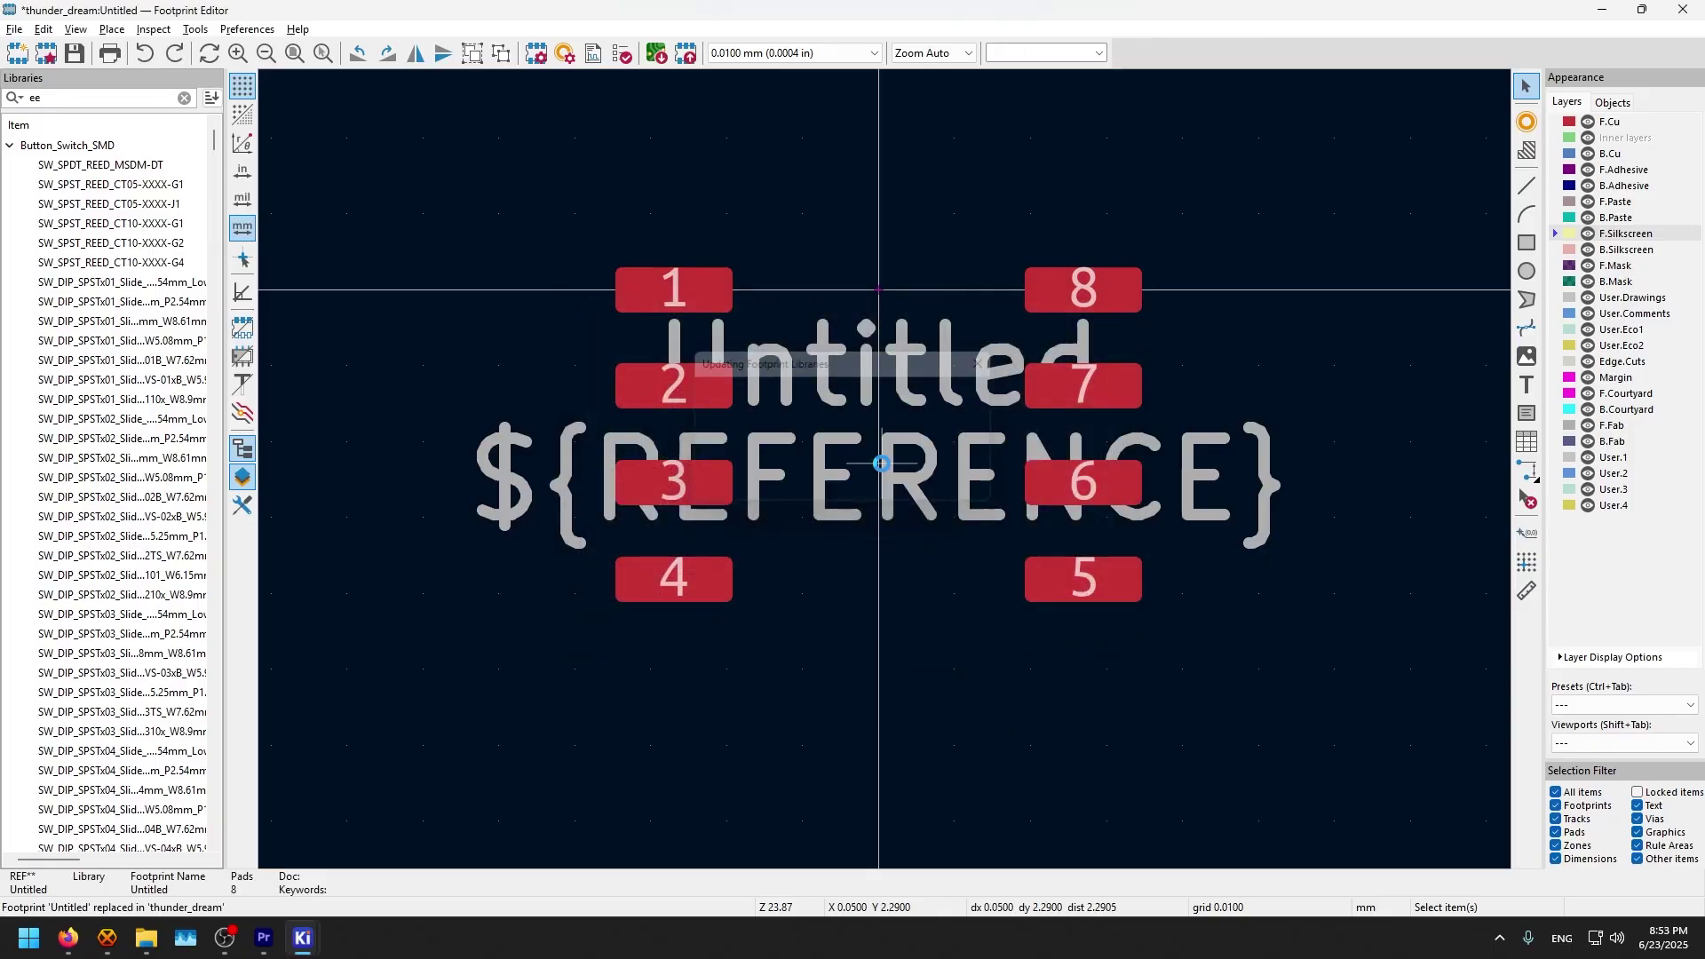
Step: Clear the library filter and open Untitled from the thunder_dream library
scroll(134, 781, down, 2)
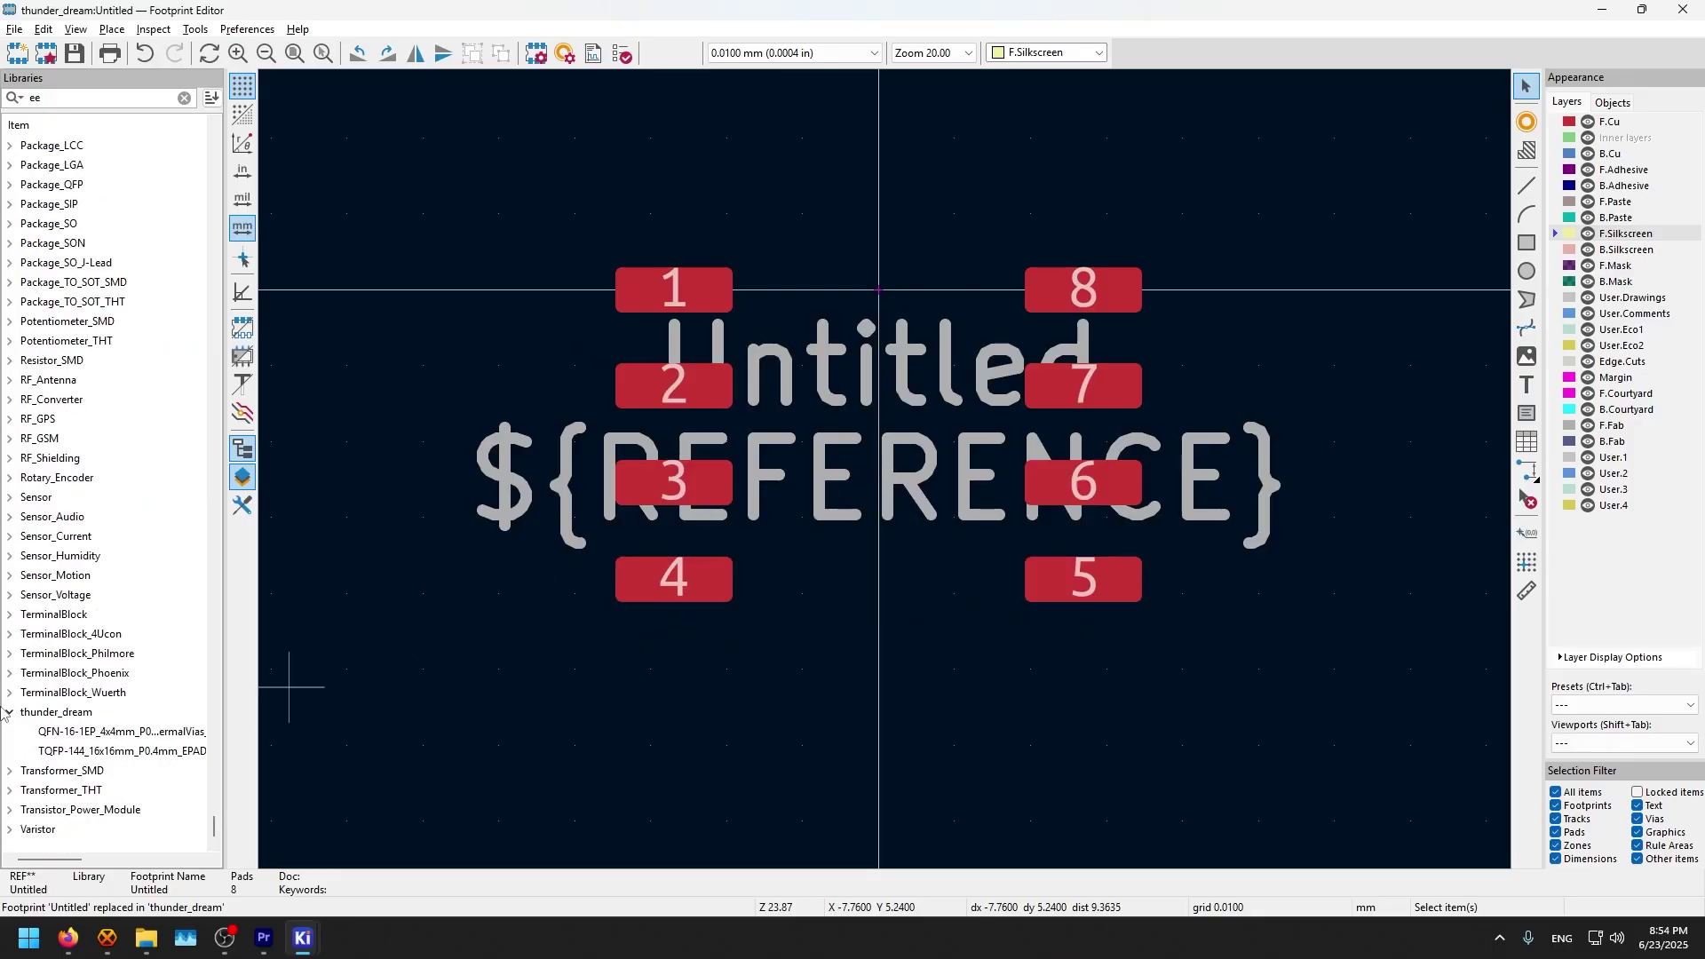
click(8, 712)
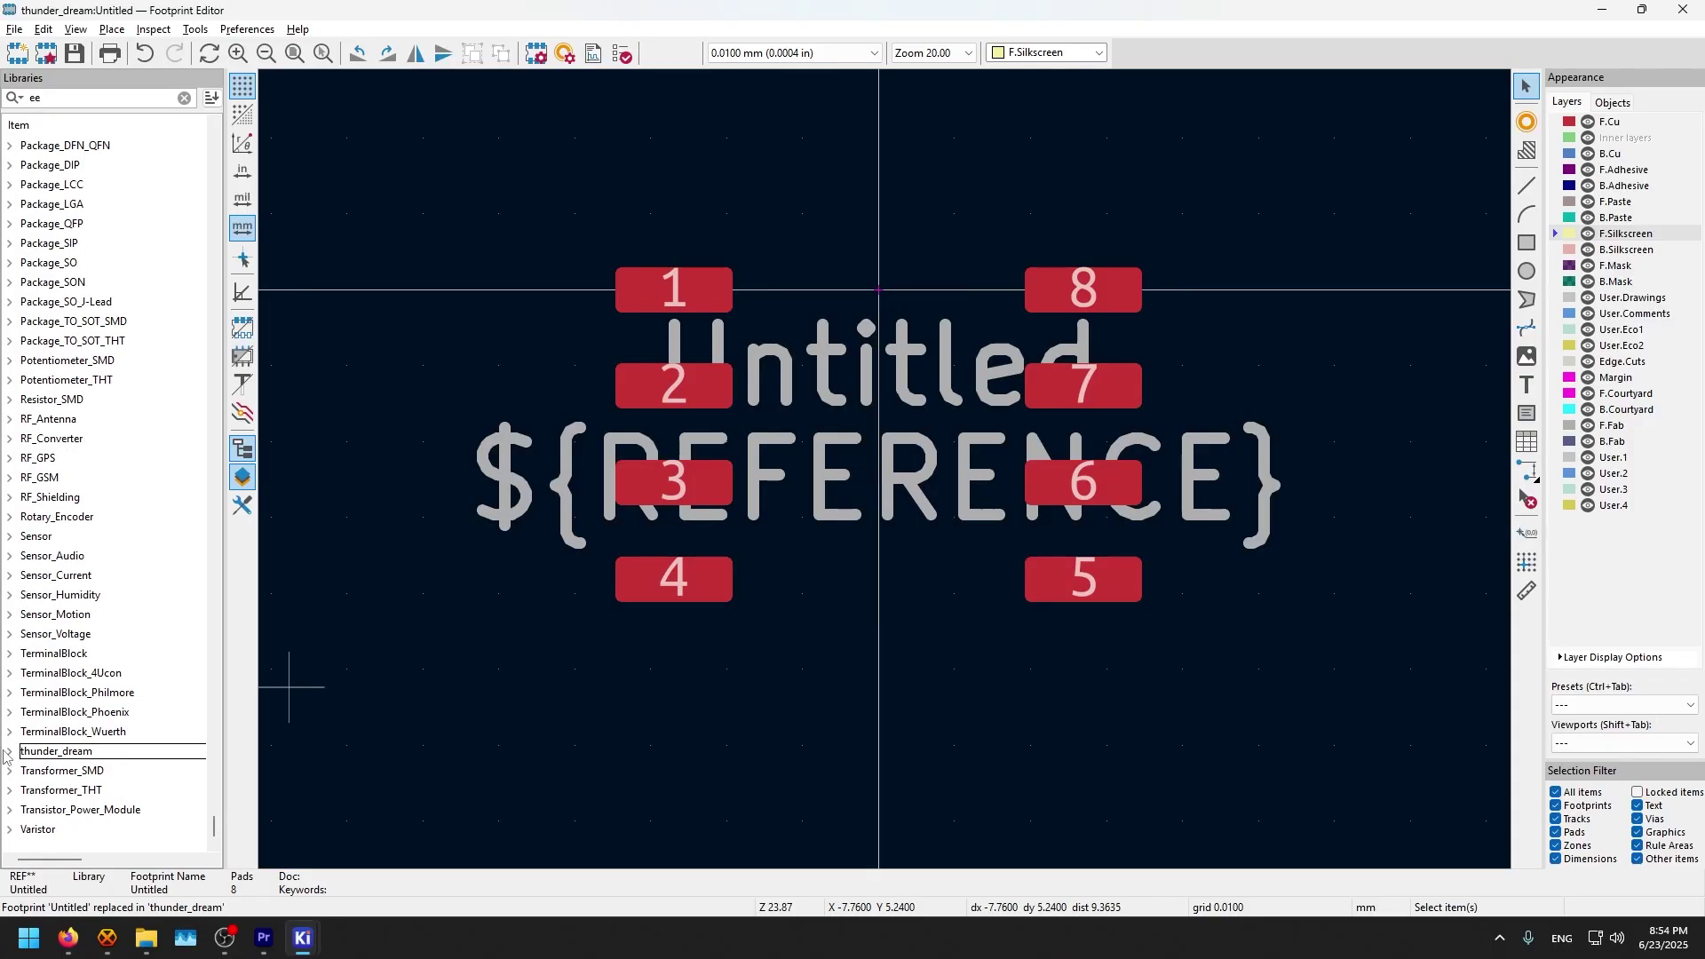
click(9, 752)
click(77, 719)
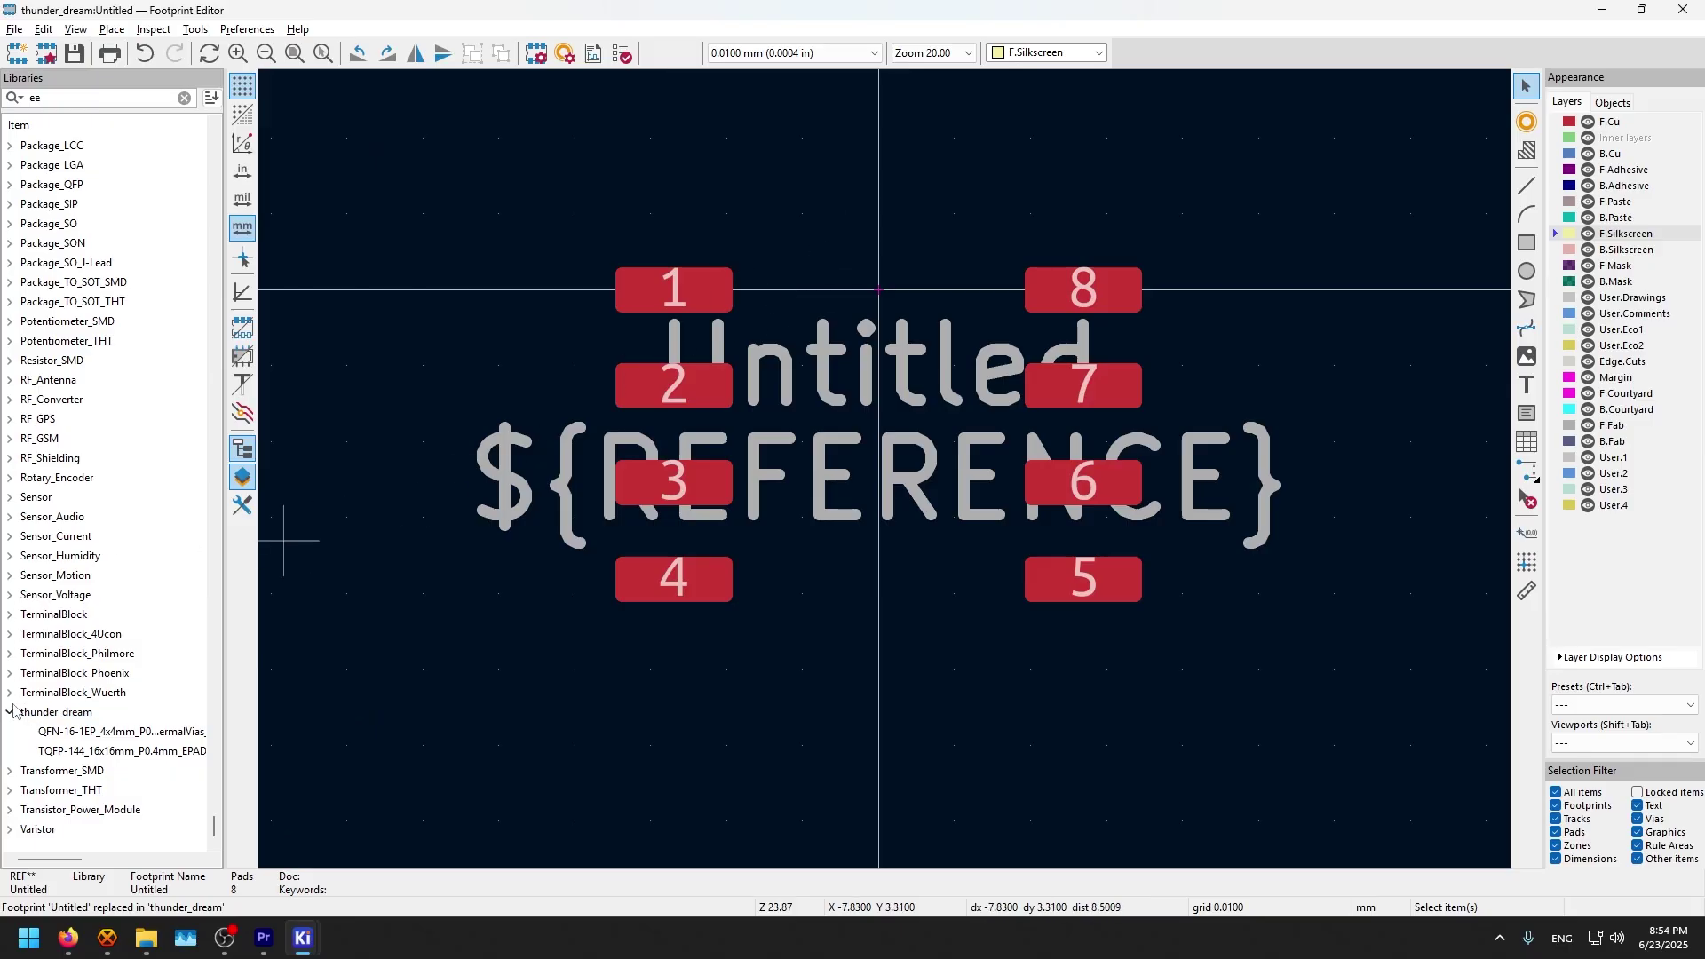
double_click(35, 97)
key(BackSpace)
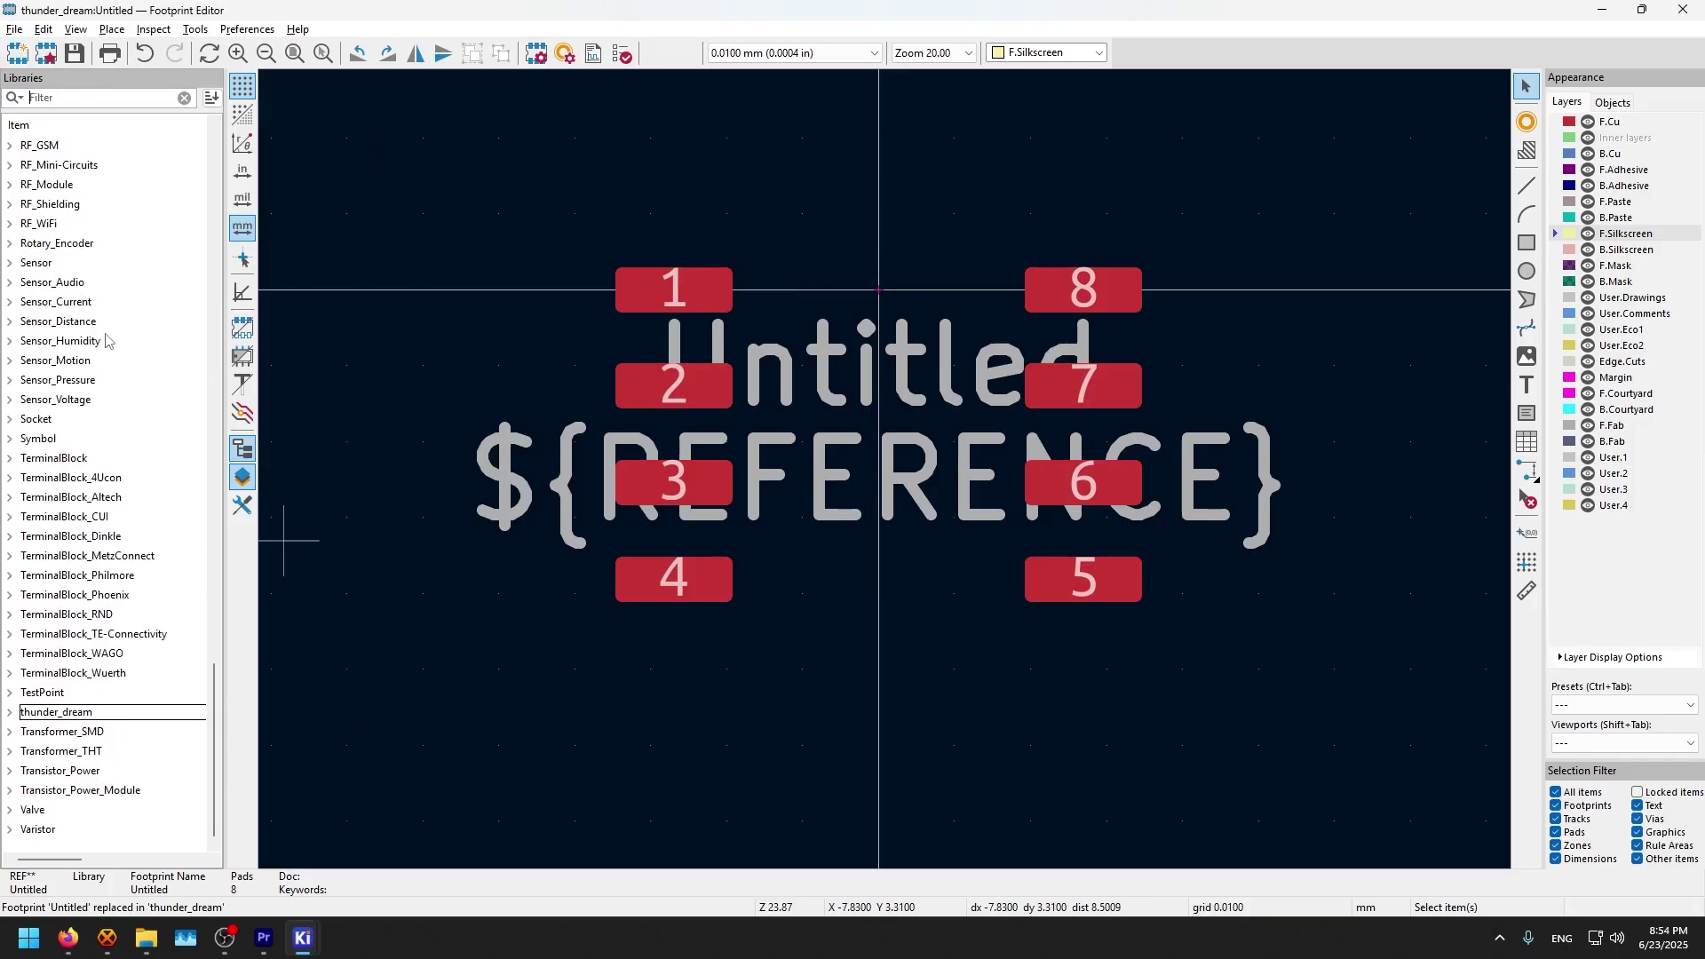
click(9, 713)
scroll(142, 639, down, 20)
scroll(142, 639, down, 7)
double_click(89, 654)
scroll(892, 477, down, 3)
scroll(887, 471, up, 4)
scroll(887, 471, down, 2)
Step: Tilt the eight pads in the 3D Viewer to inspect them, then close it
key(alt+3)
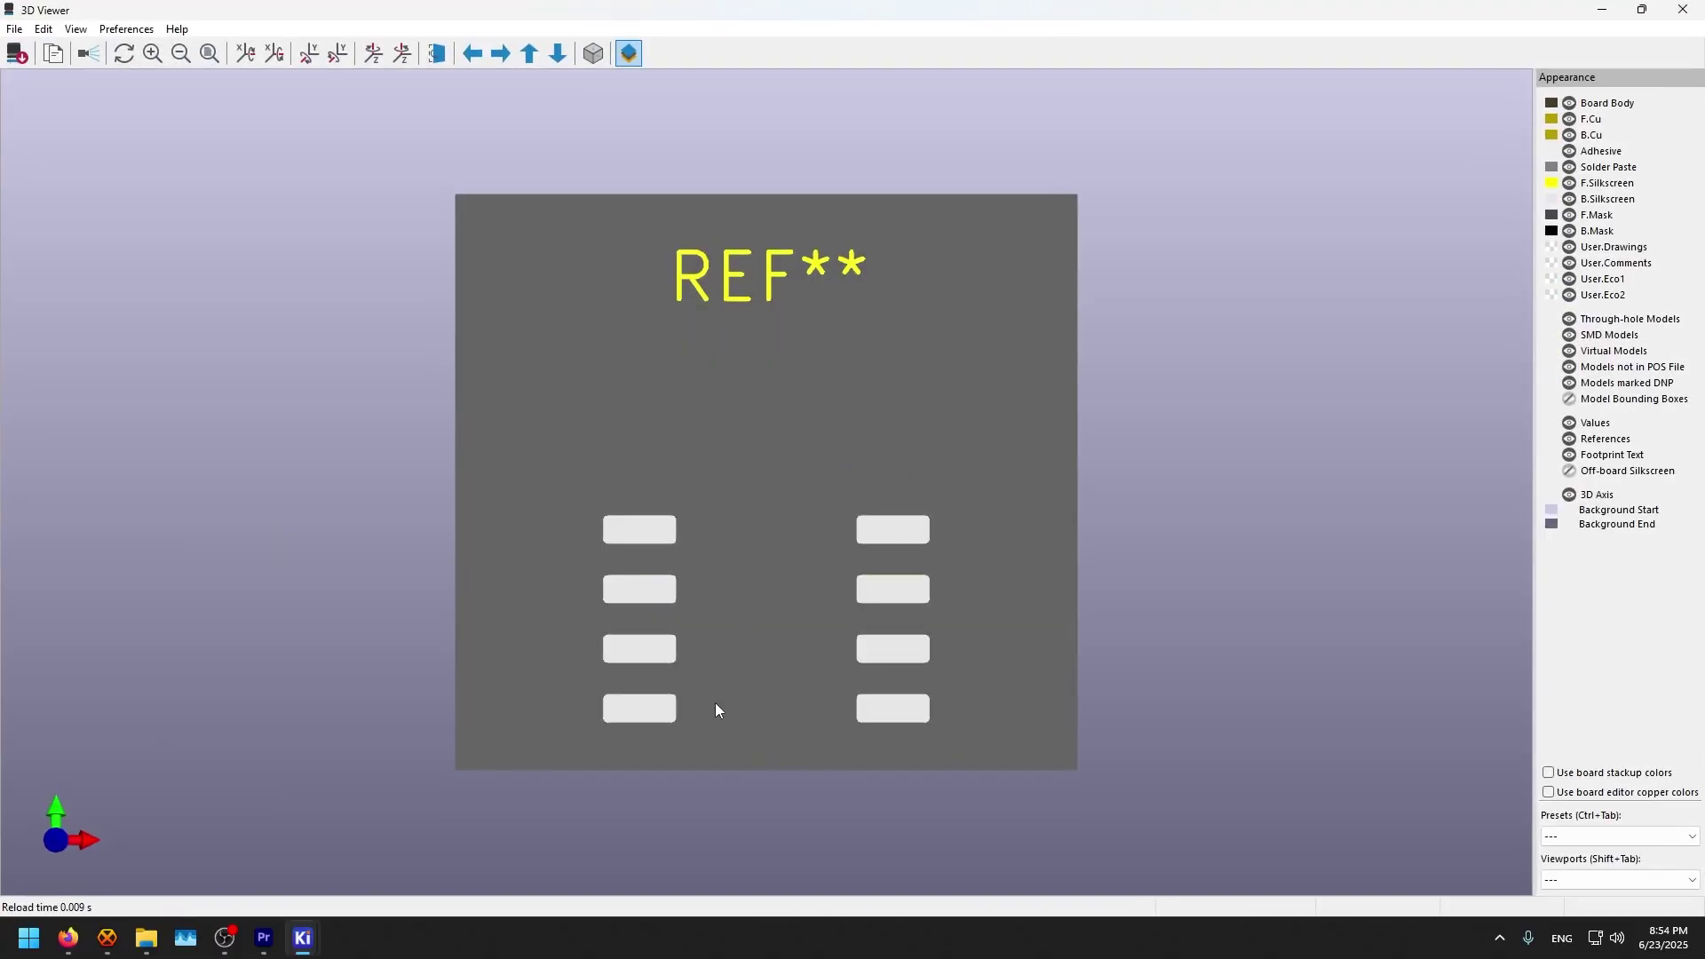
drag(712, 709, 796, 597)
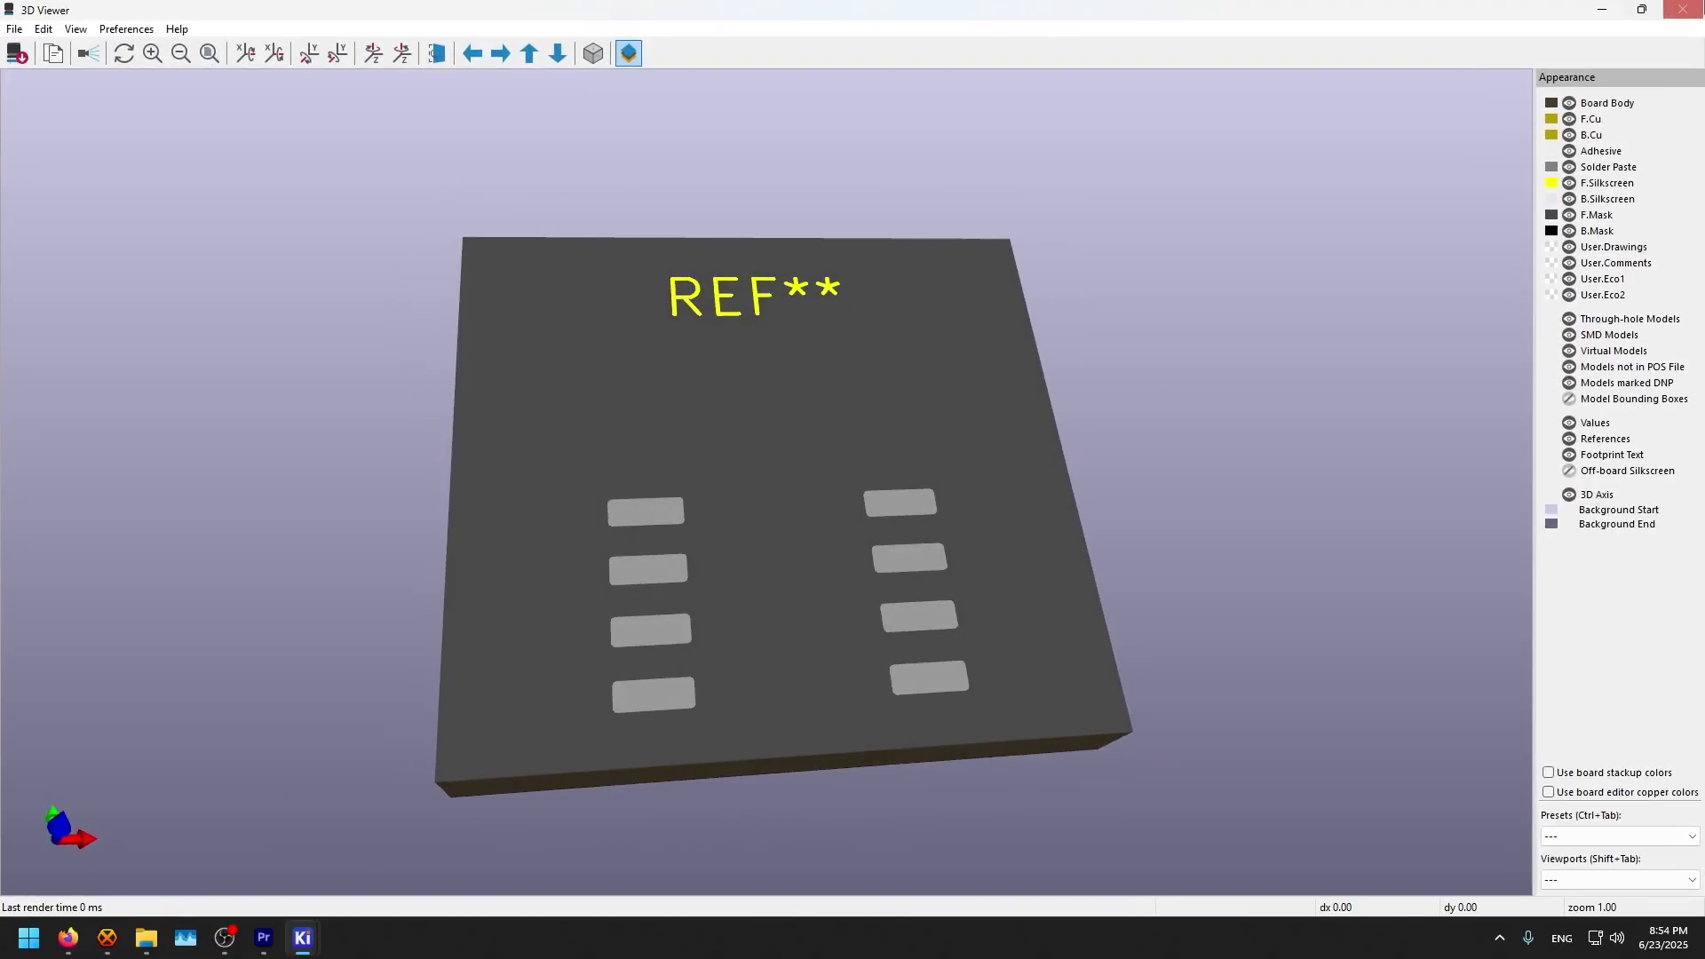
click(1683, 9)
scroll(812, 393, up, 2)
Step: Move the REF** text just above the pads and draw a silkscreen rectangle enclosing all eight
click(830, 267)
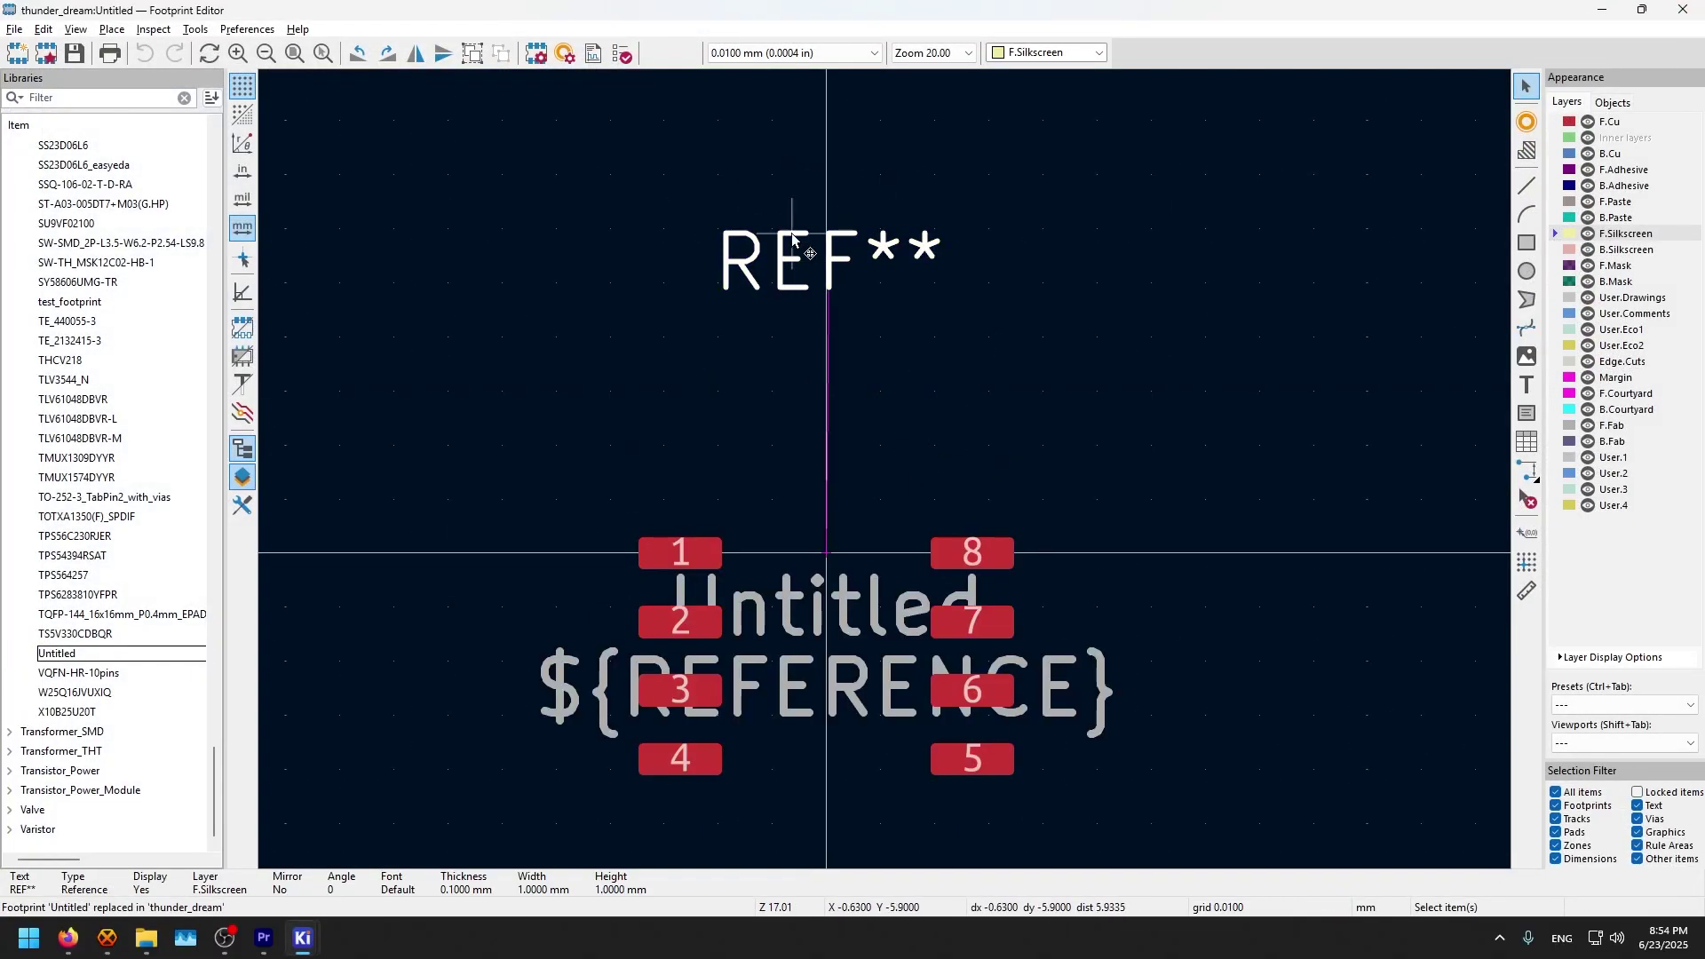
drag(774, 258, 875, 435)
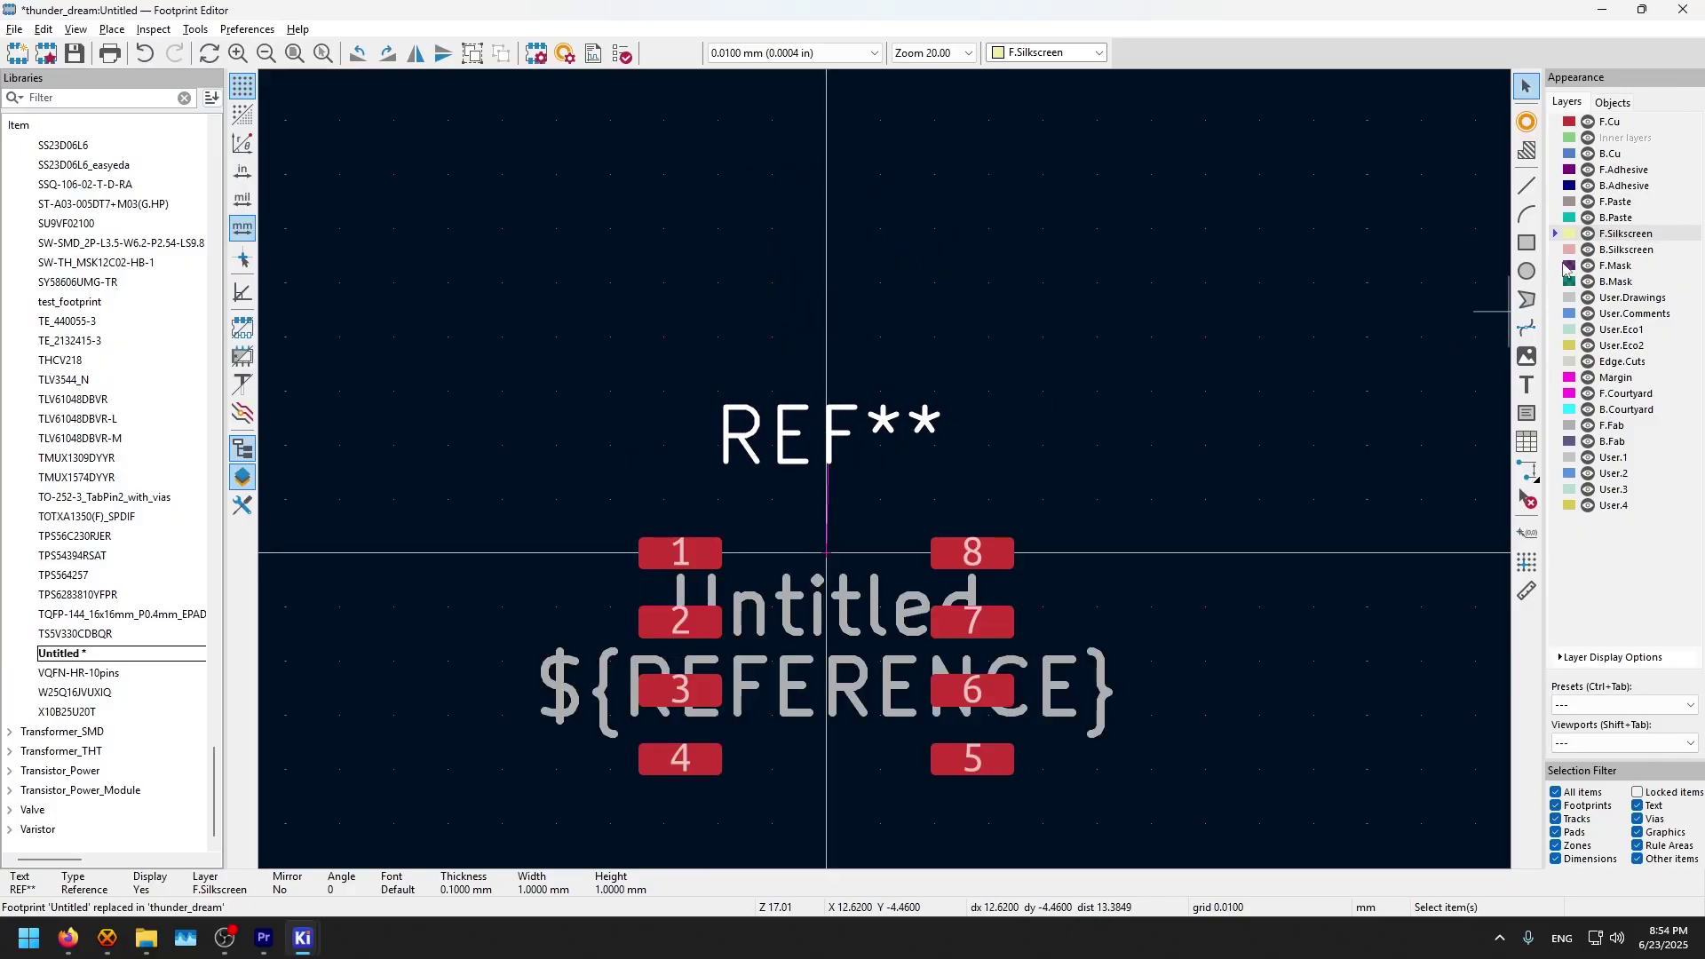
click(1527, 242)
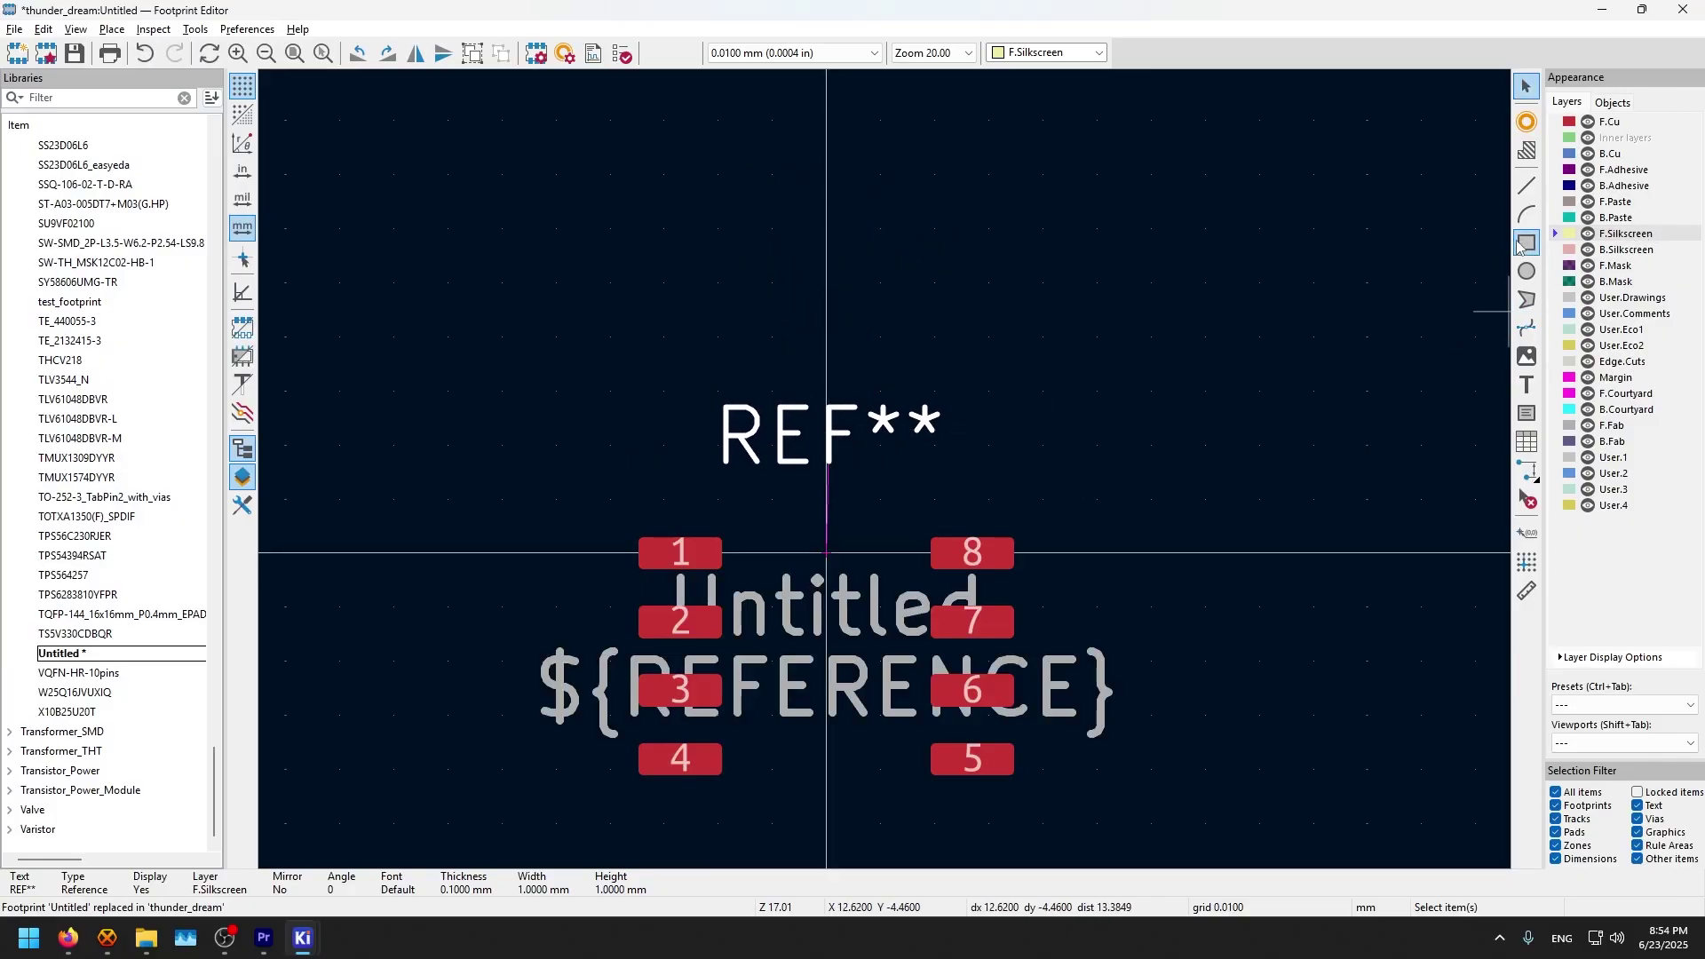
click(1040, 508)
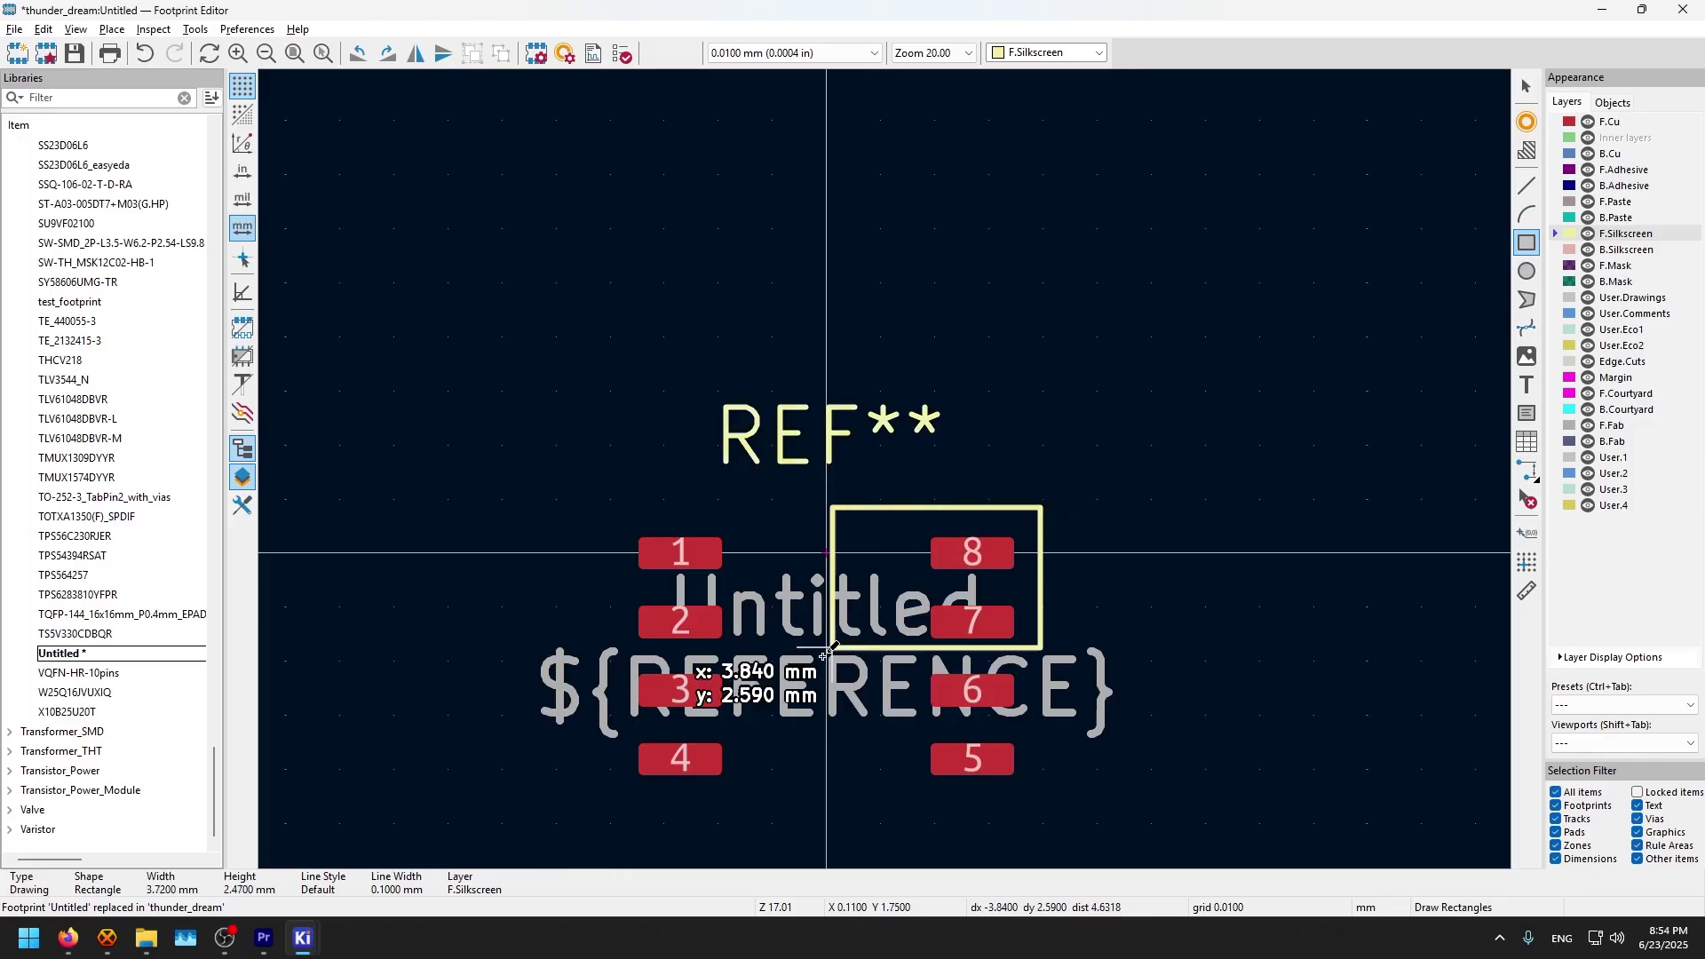
click(611, 812)
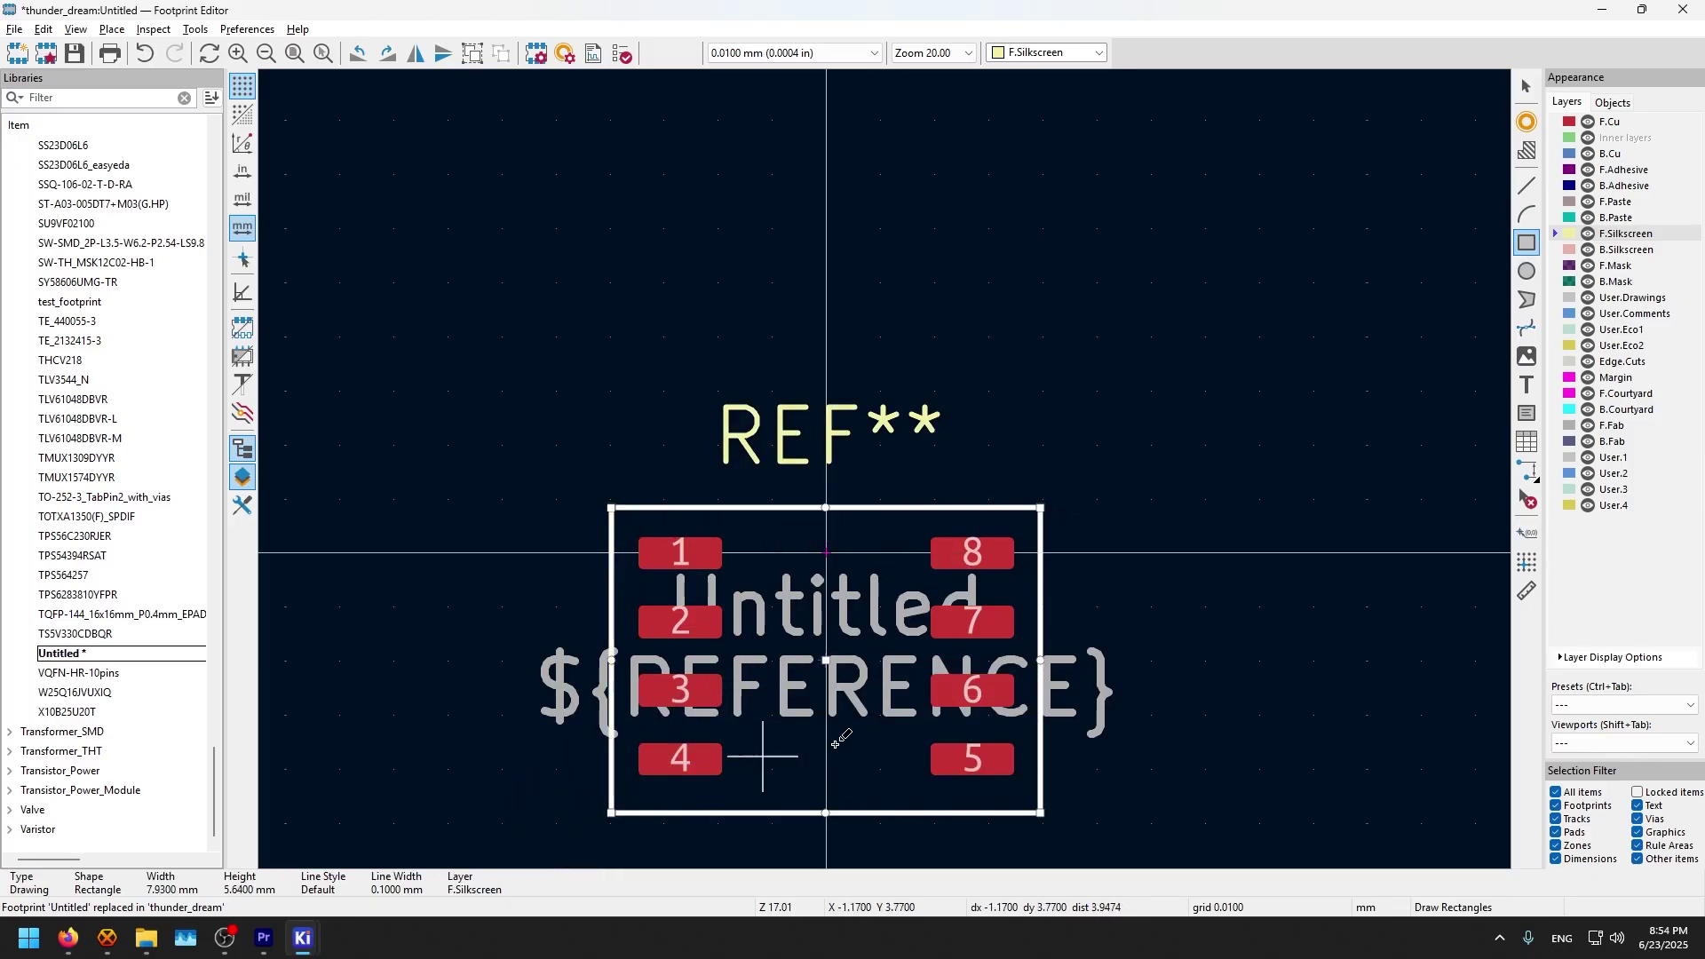
Step: Draw a circle left of pad 1 and make it a filled pin-1 dot
click(1526, 270)
scroll(746, 555, up, 1)
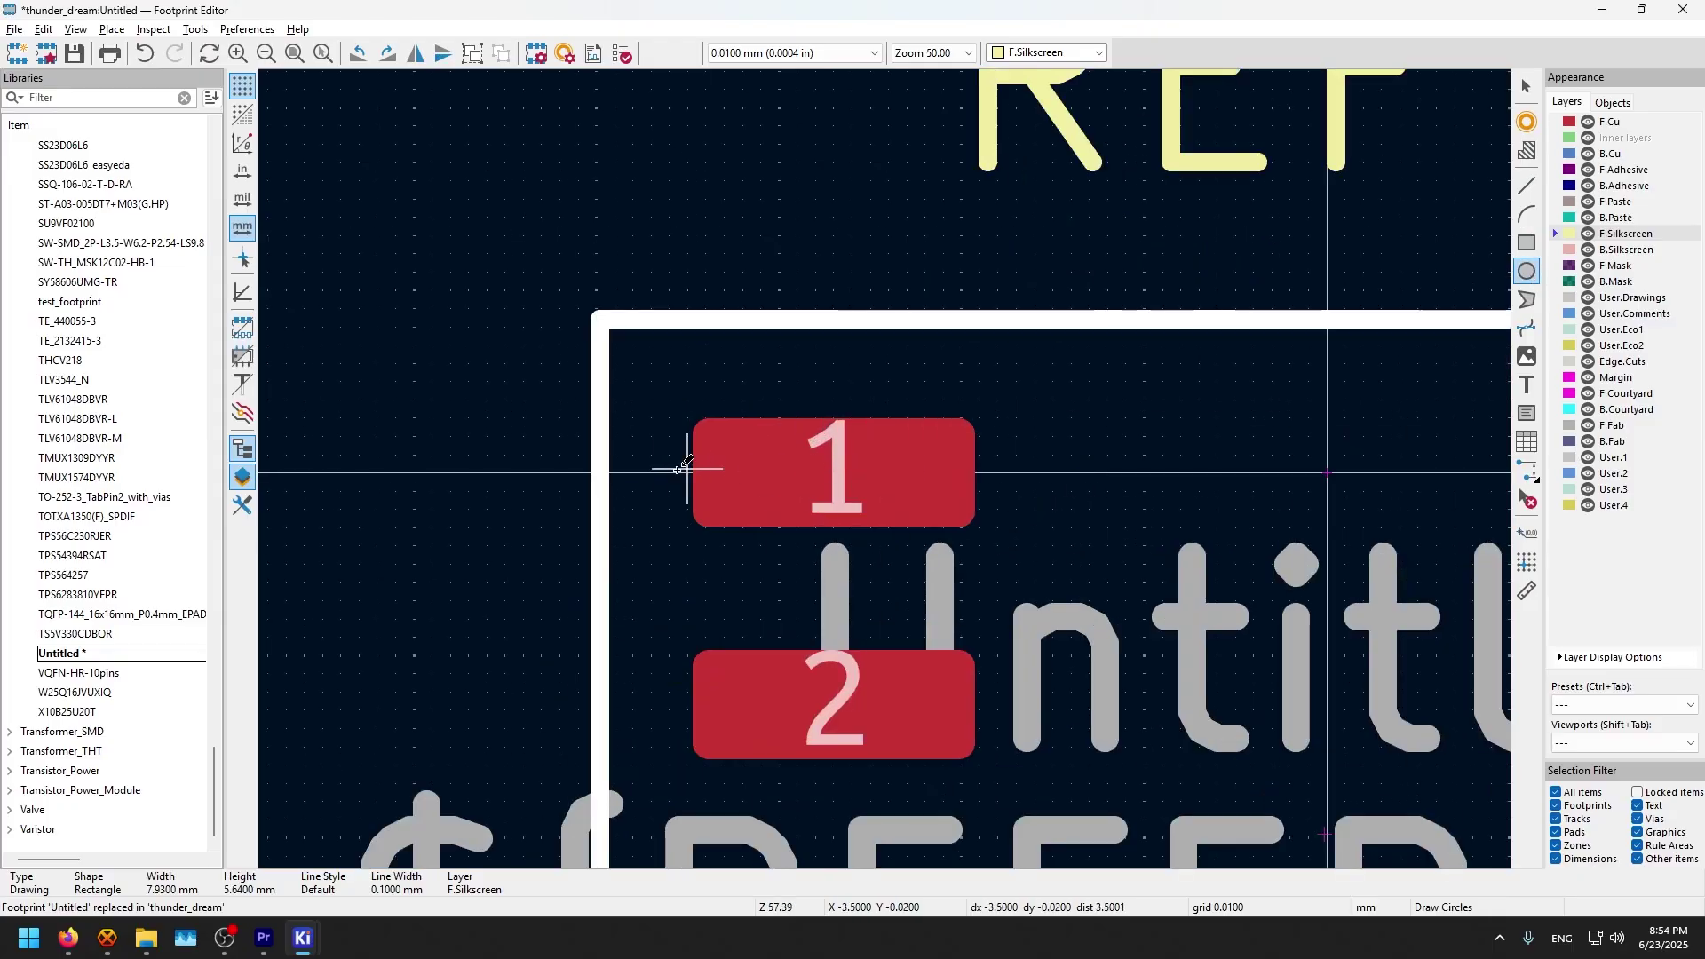
scroll(524, 468, up, 1)
click(835, 453)
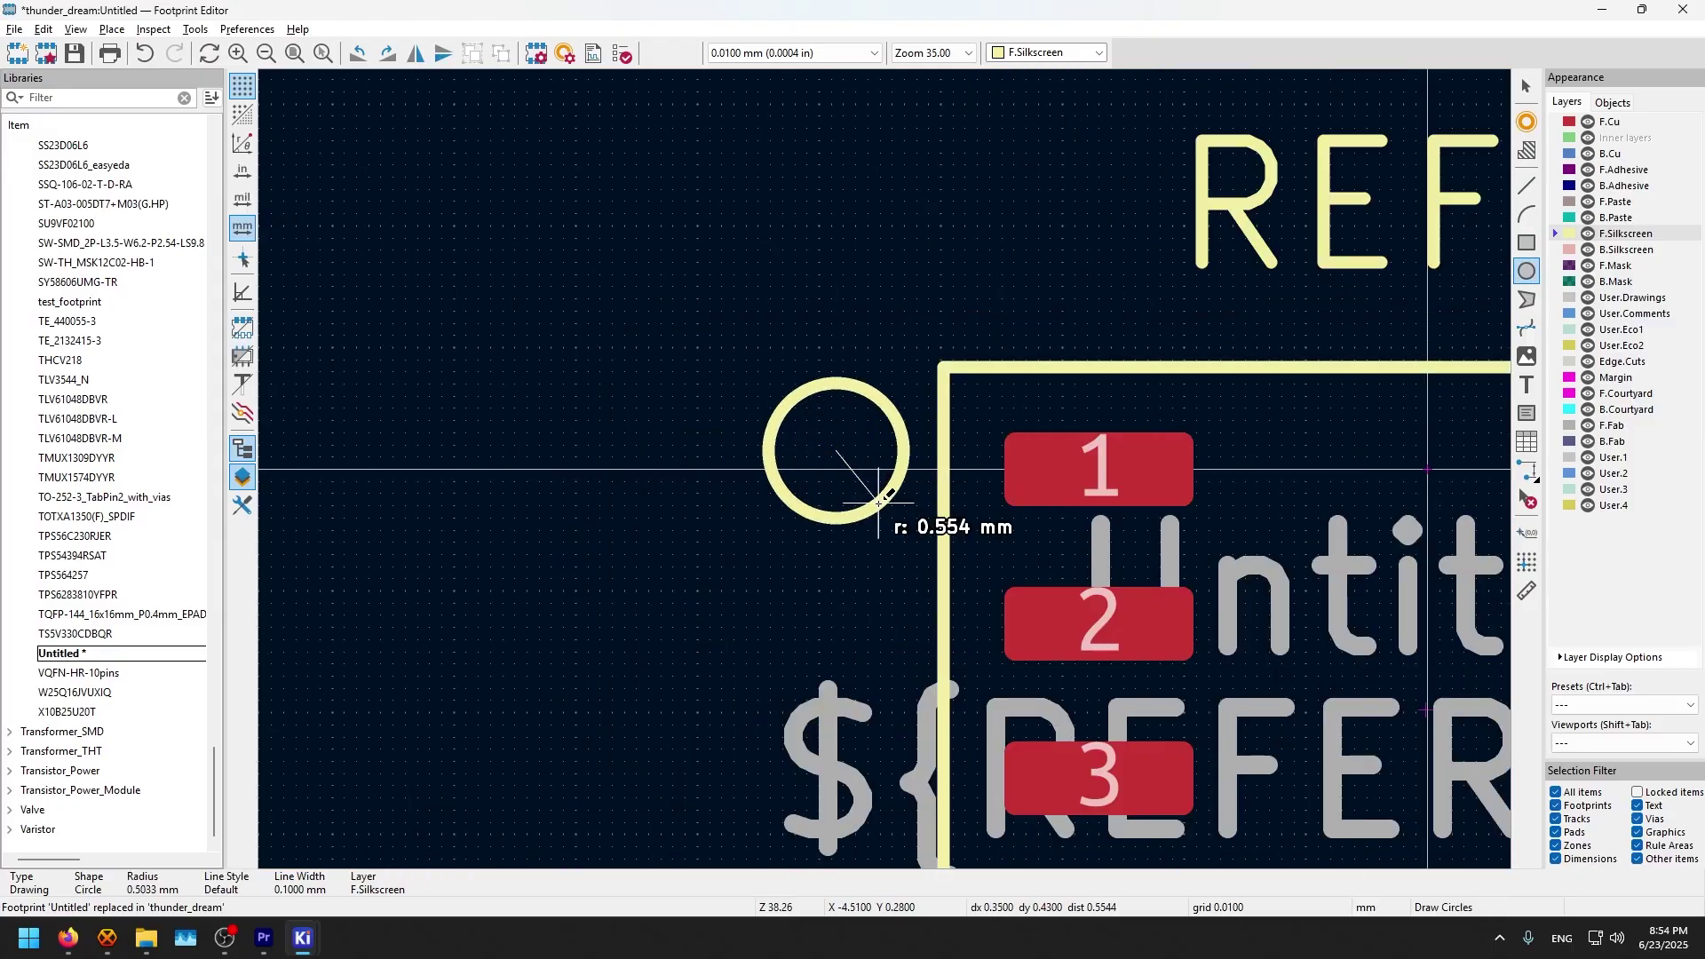
click(875, 513)
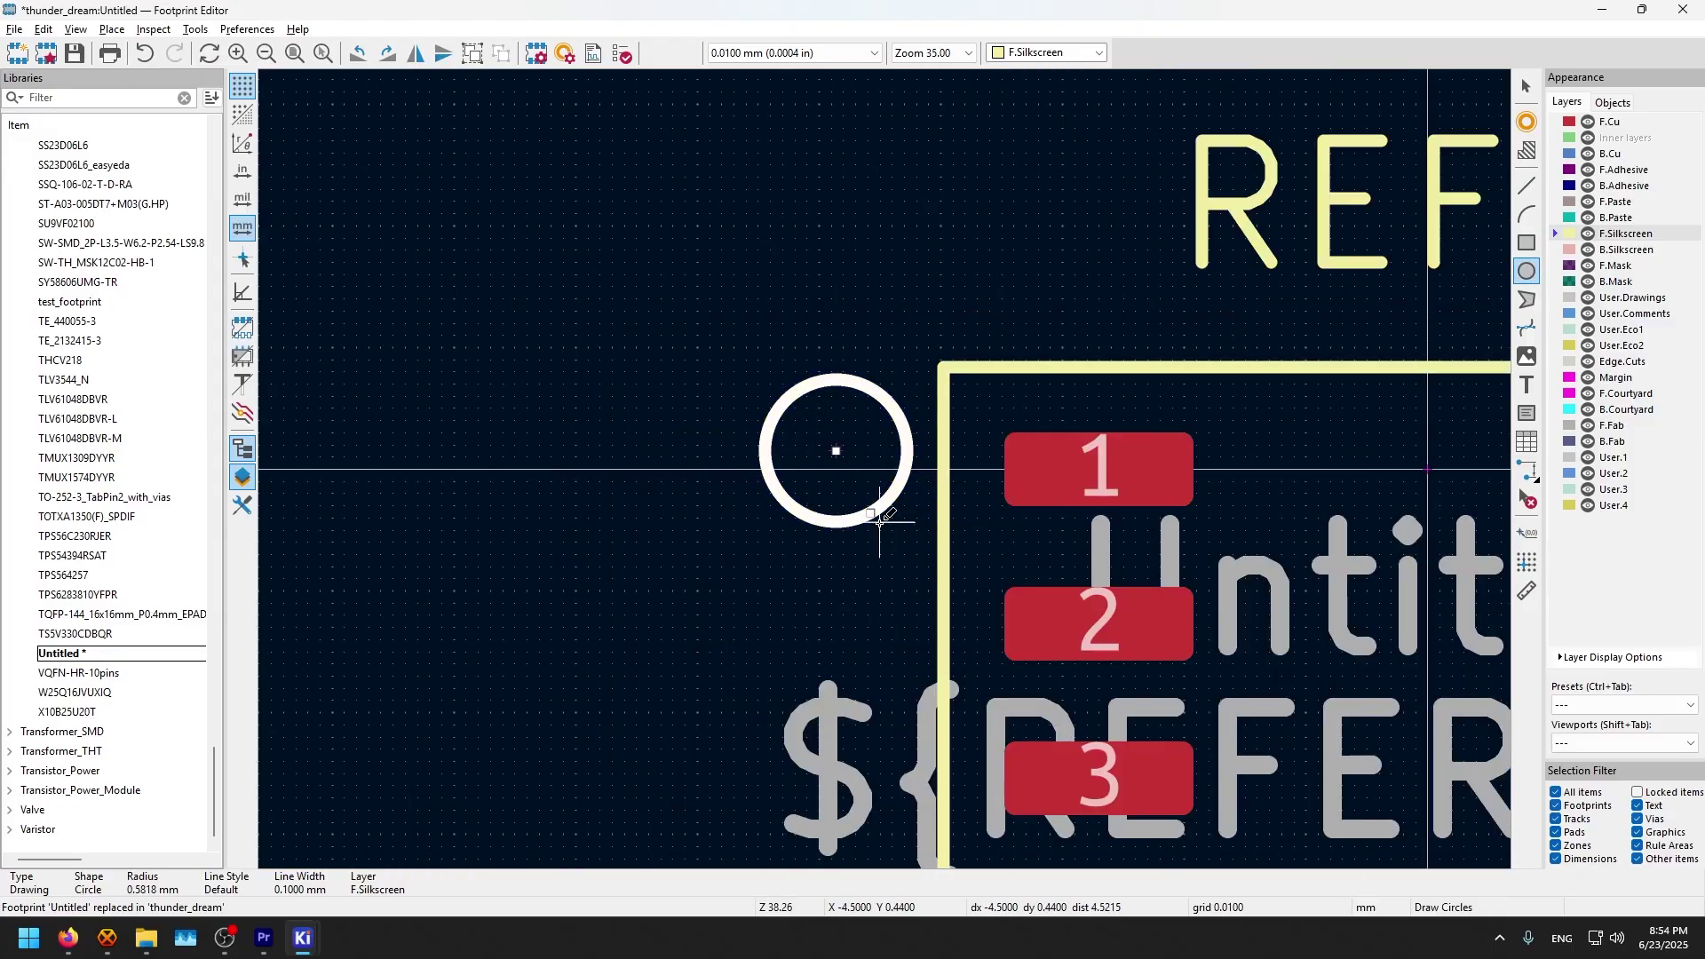
key(m)
key(e)
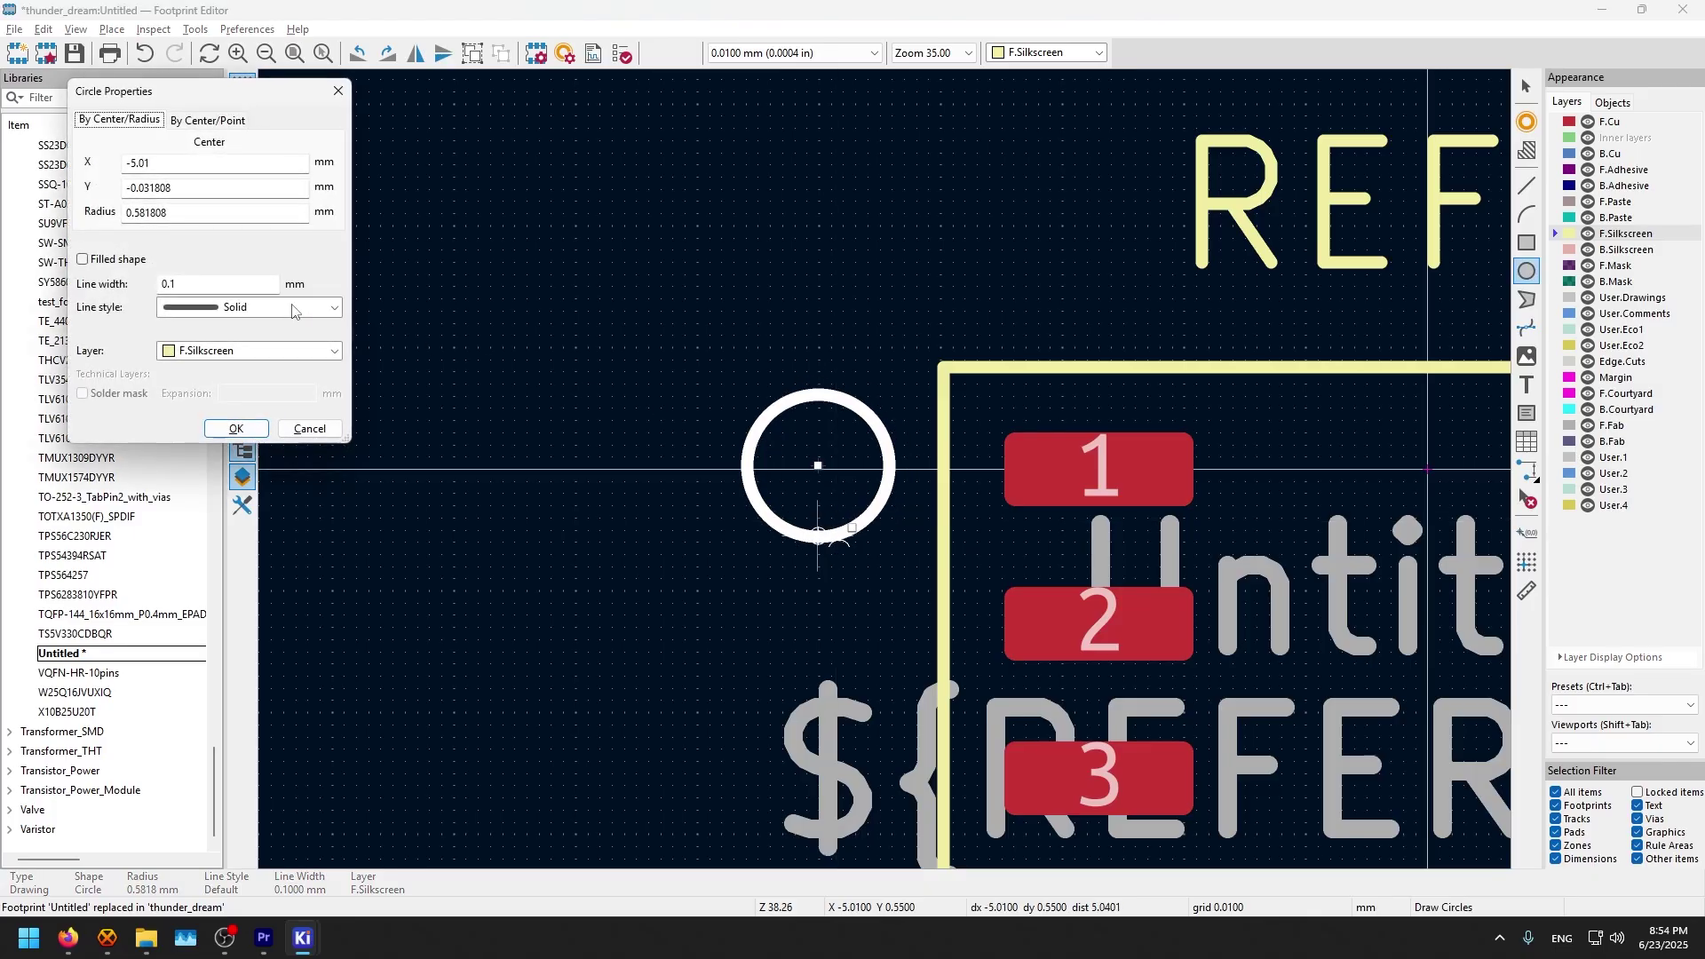
click(83, 258)
click(256, 429)
Step: Deselect the dot and save the footprint
click(469, 384)
scroll(622, 435, down, 3)
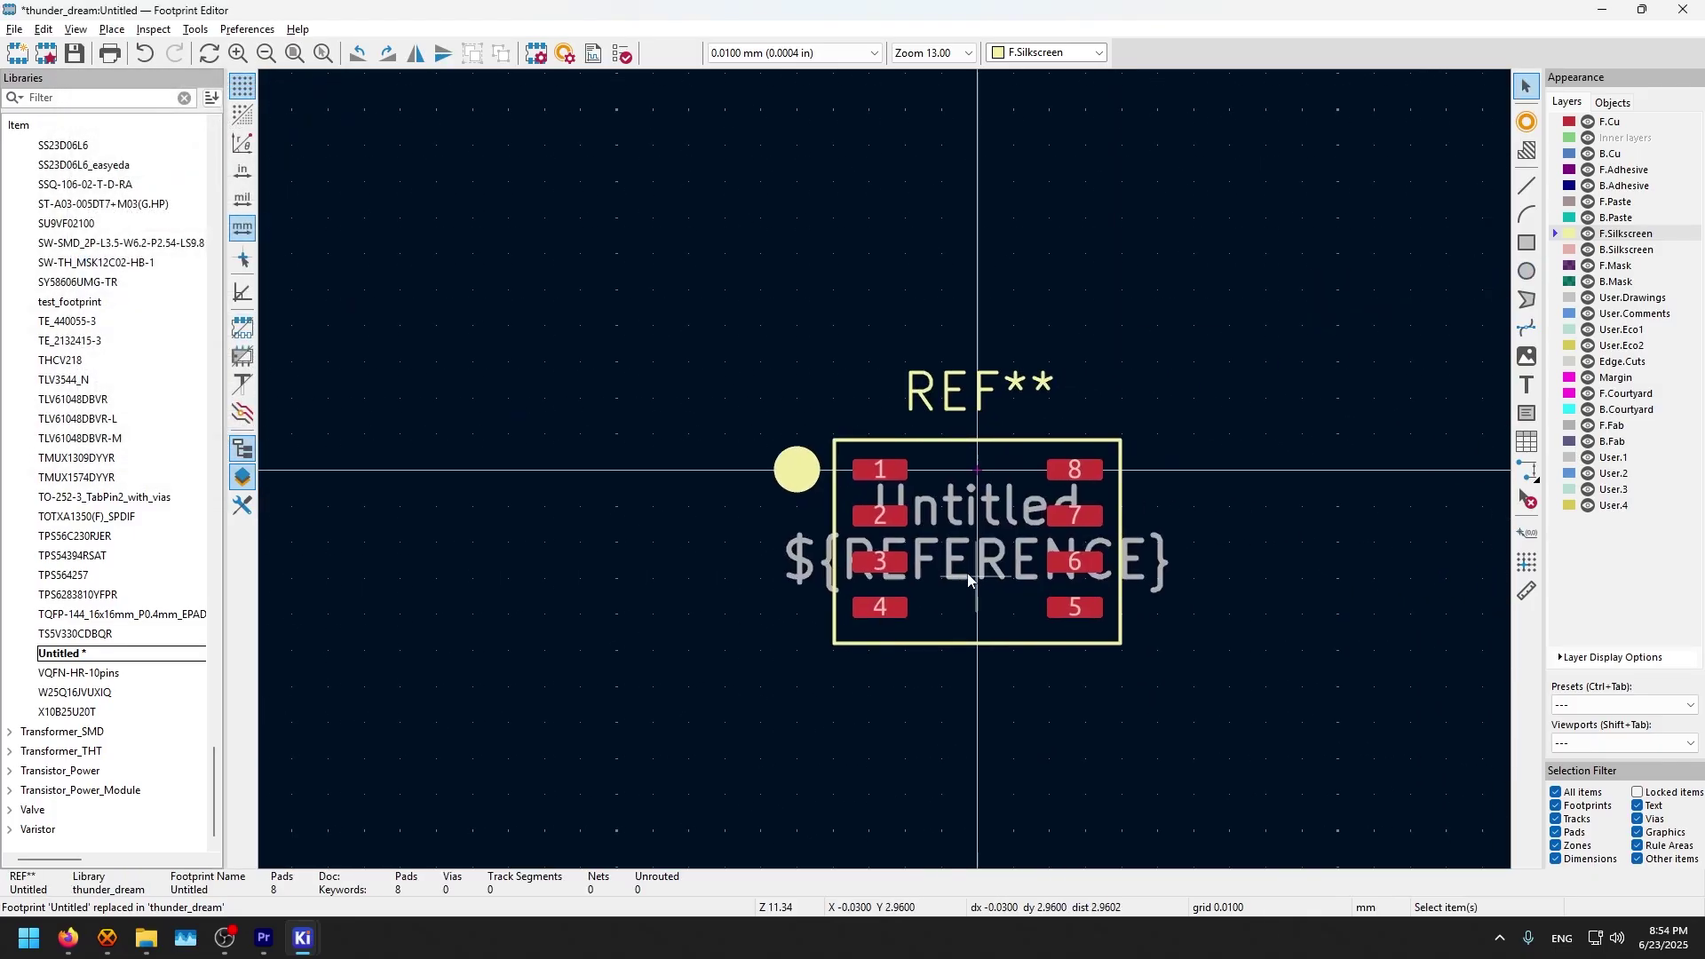
scroll(912, 458, up, 3)
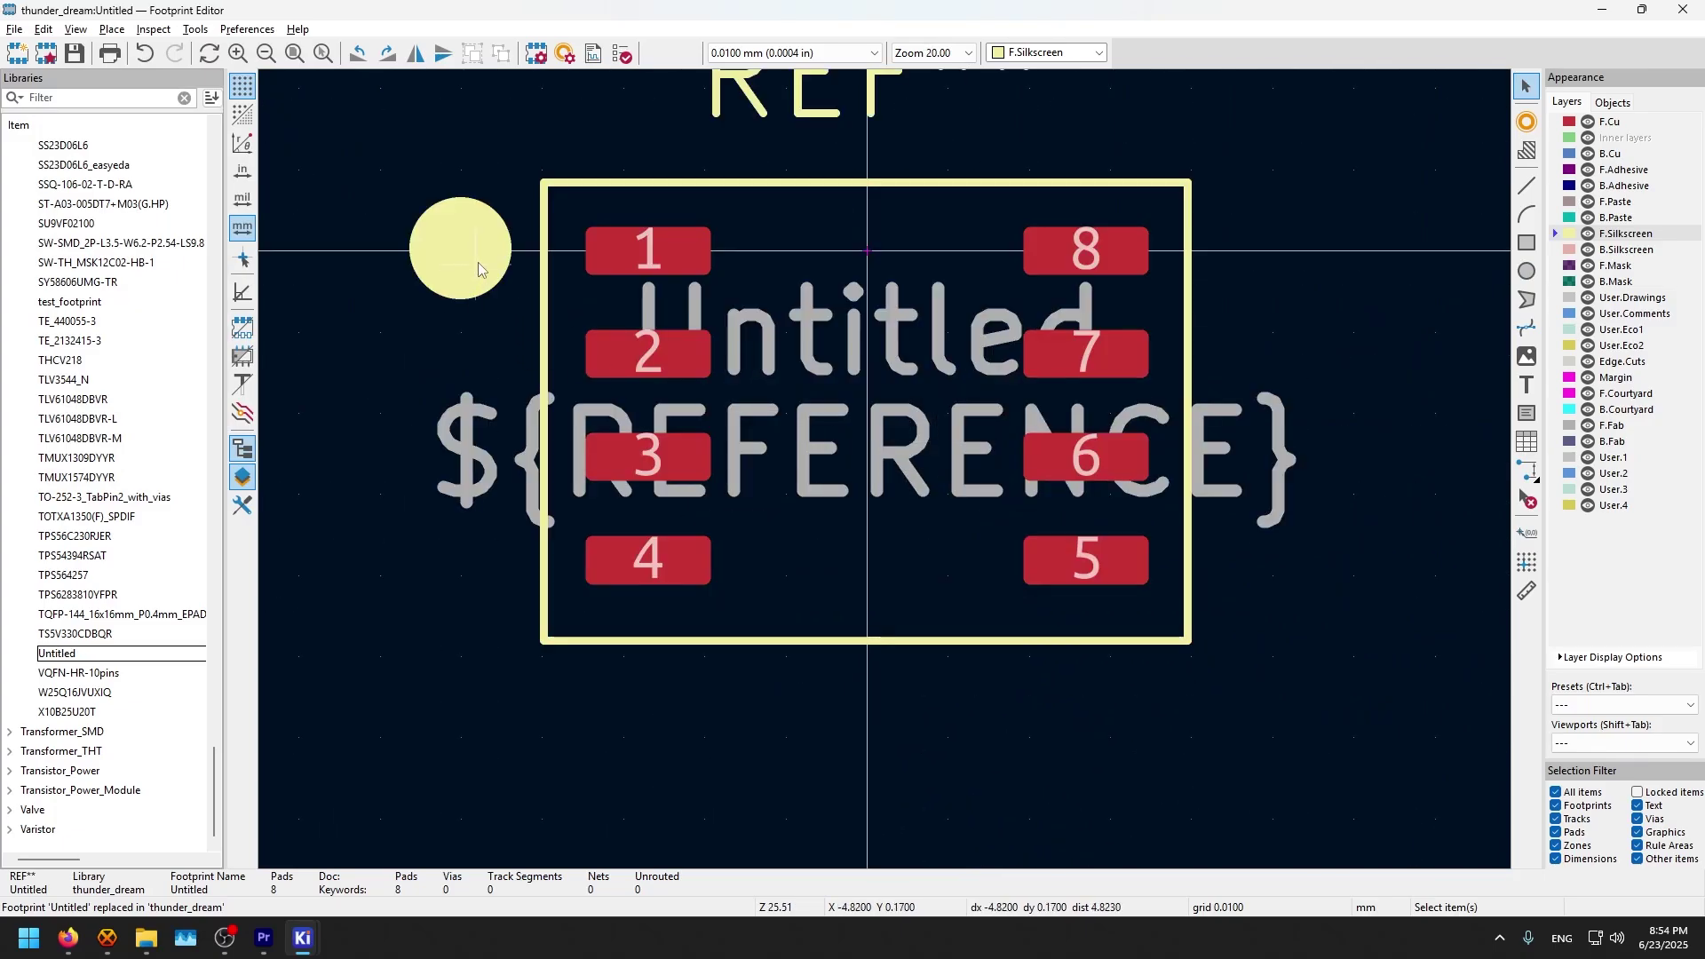
key(ctrl+s)
Step: Inspect the footprint in the 3D Viewer, then make F.Courtyard the active layer
key(alt+3)
drag(705, 350, 649, 461)
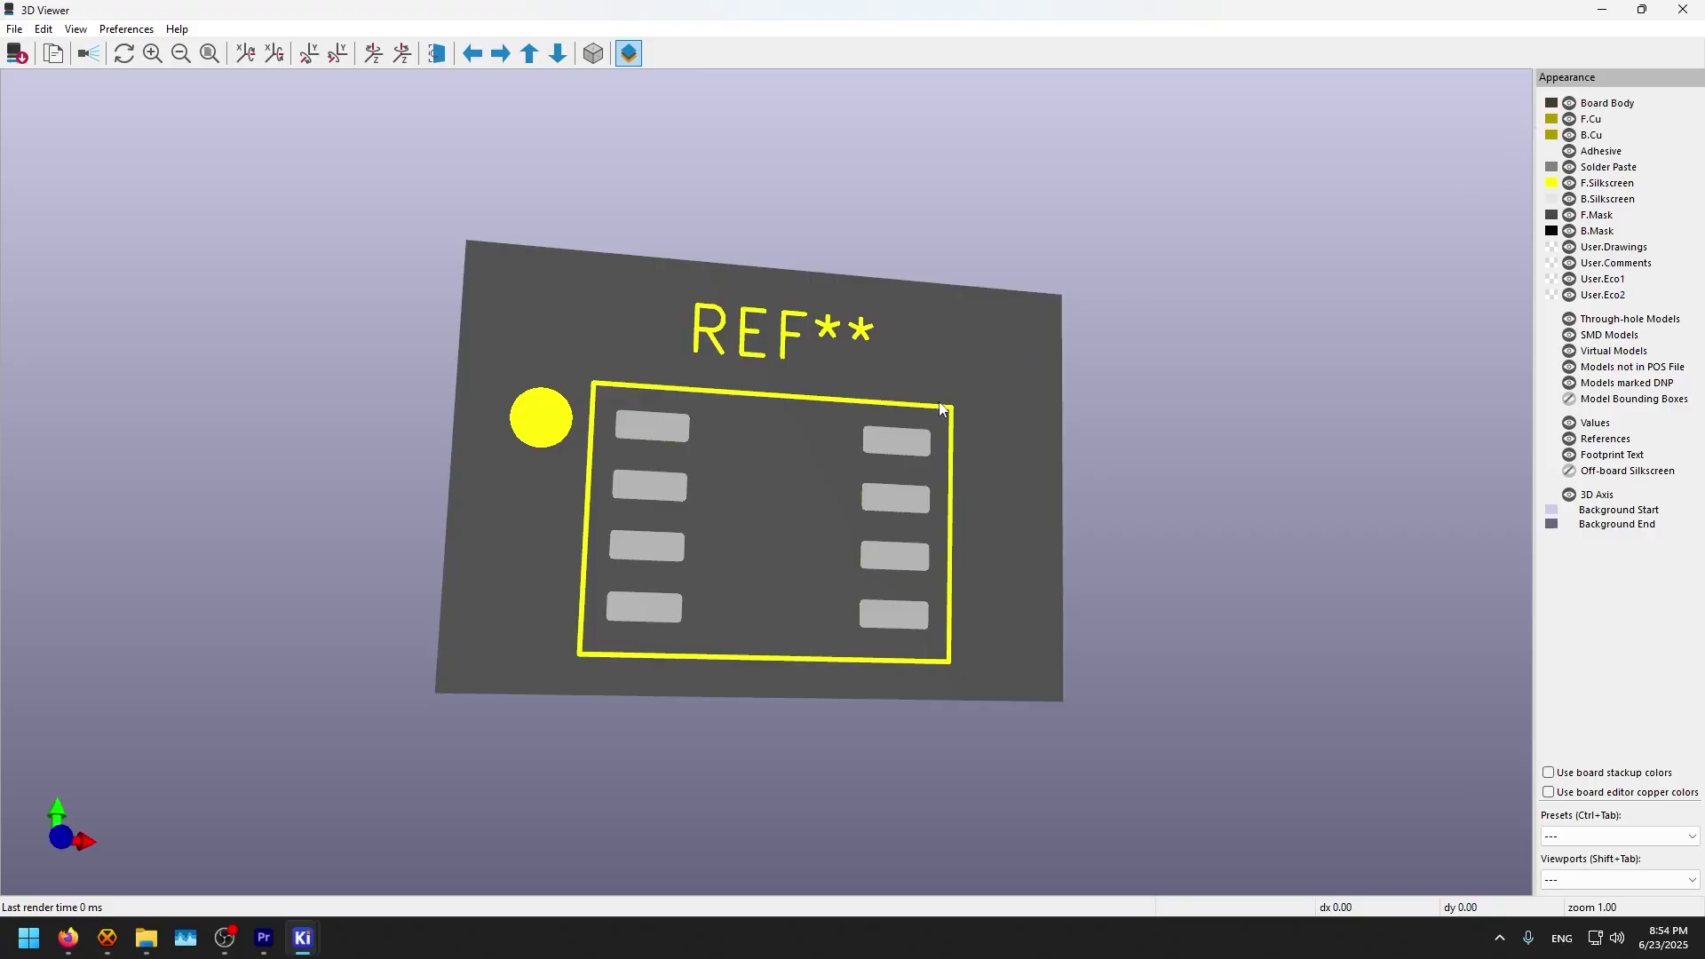
drag(930, 410, 756, 343)
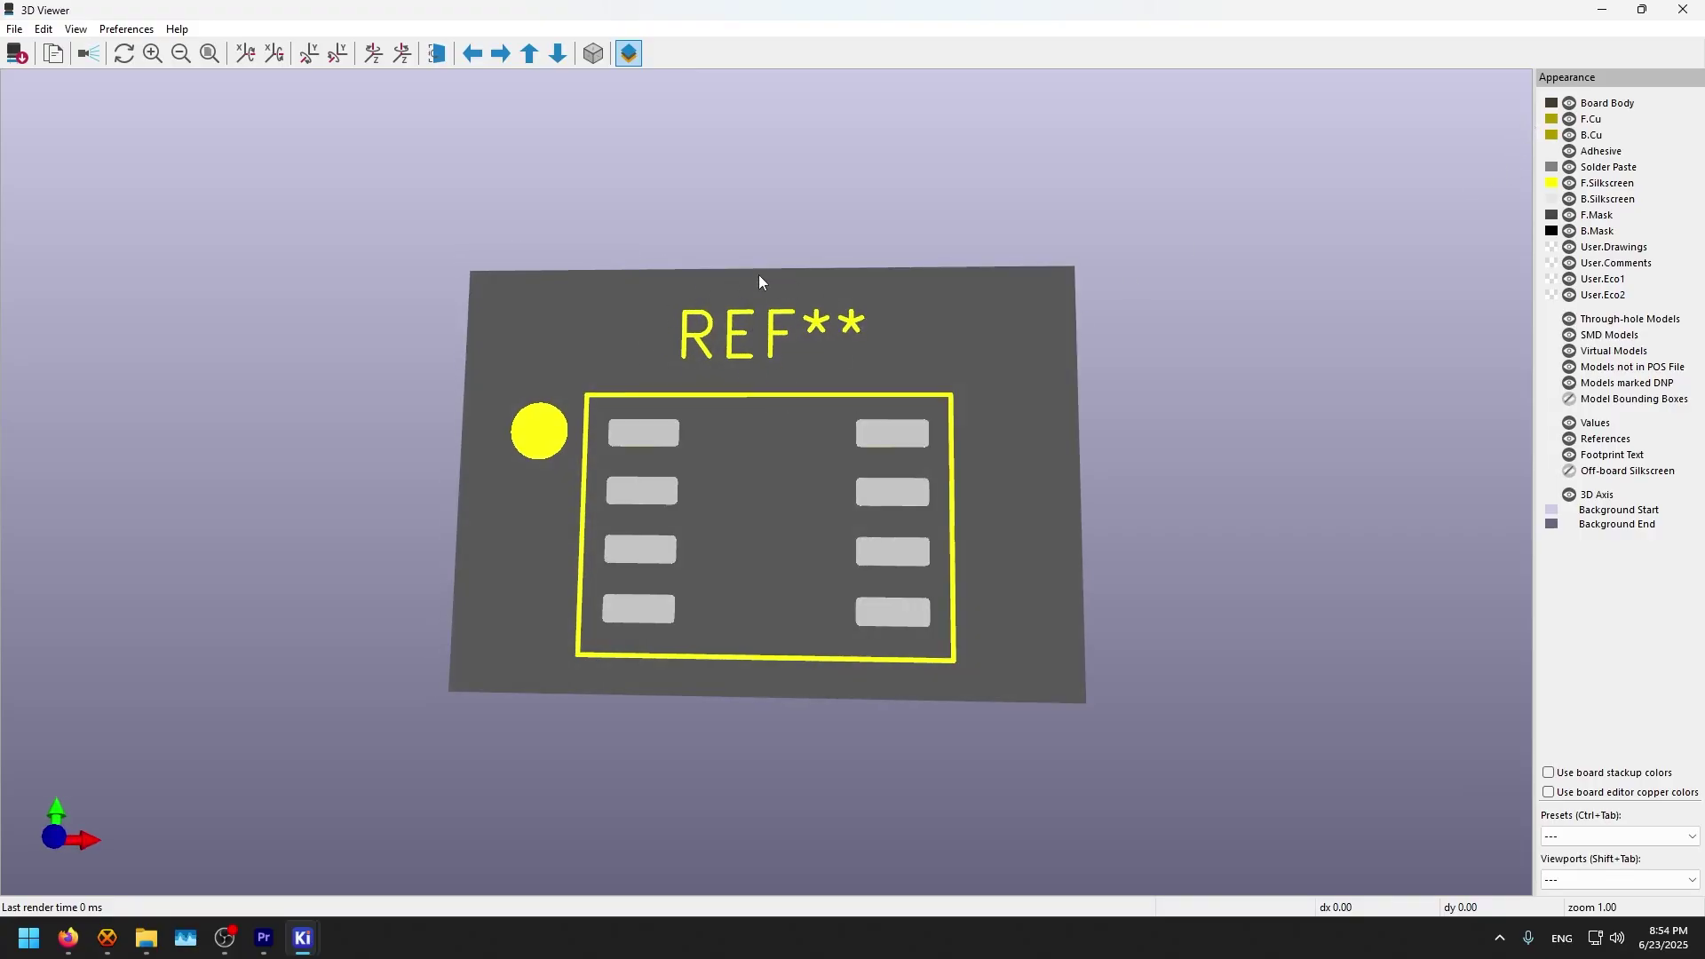
click(1684, 9)
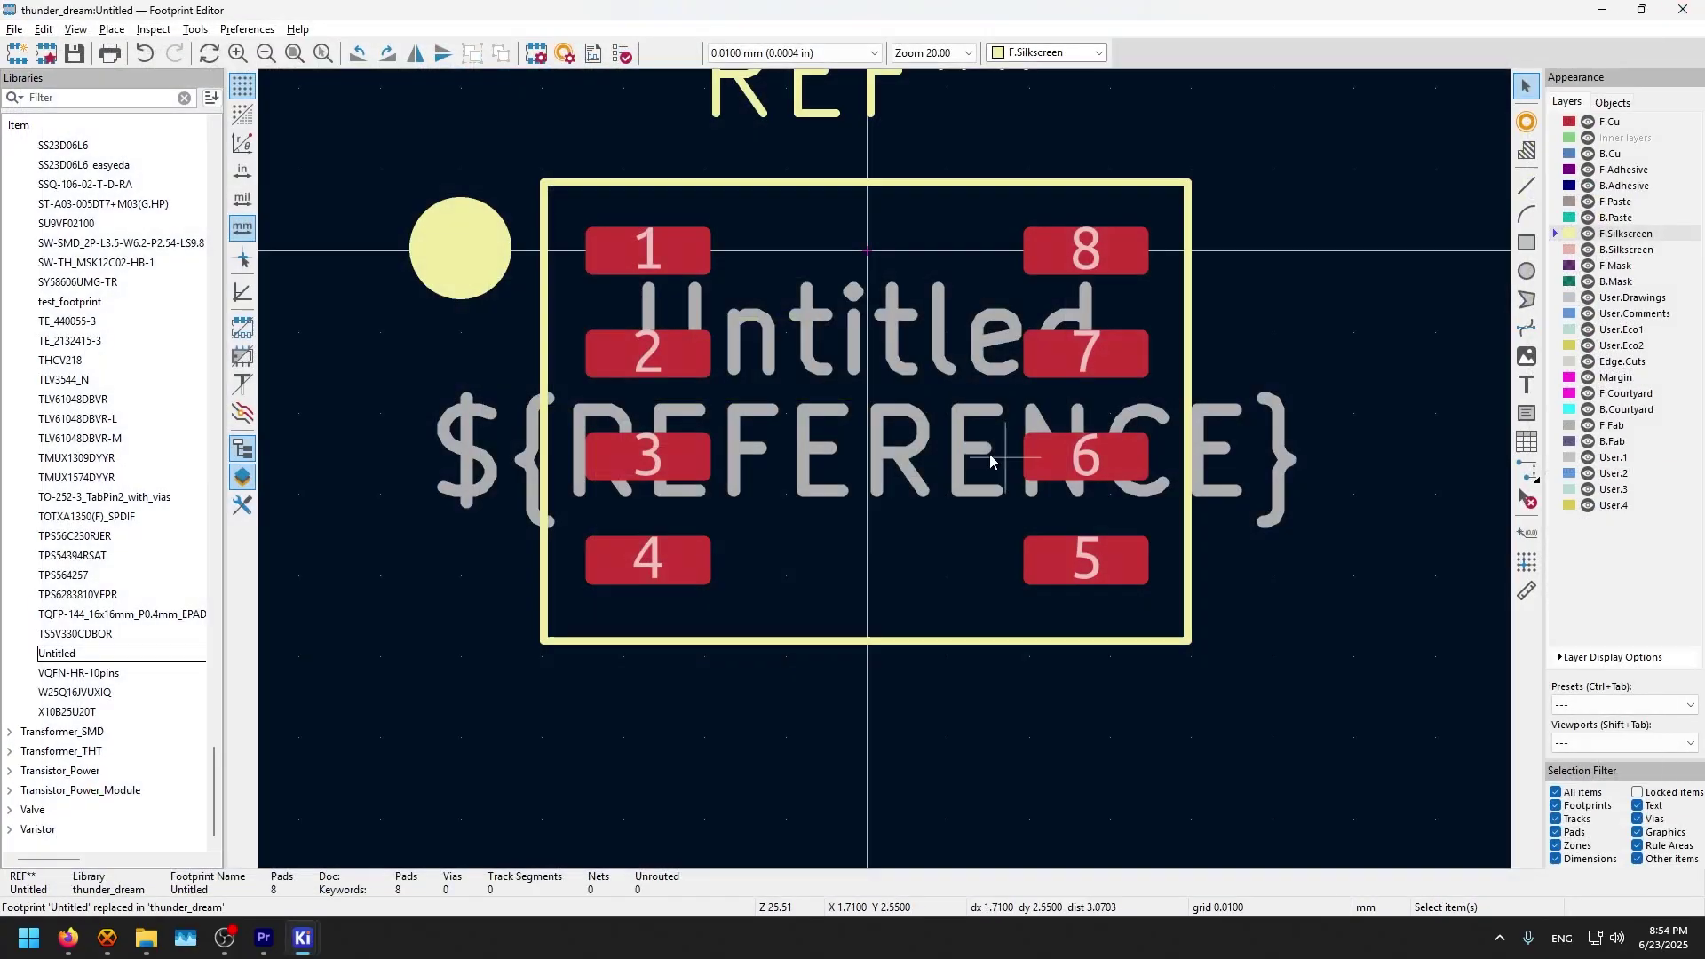
scroll(1337, 453, up, 2)
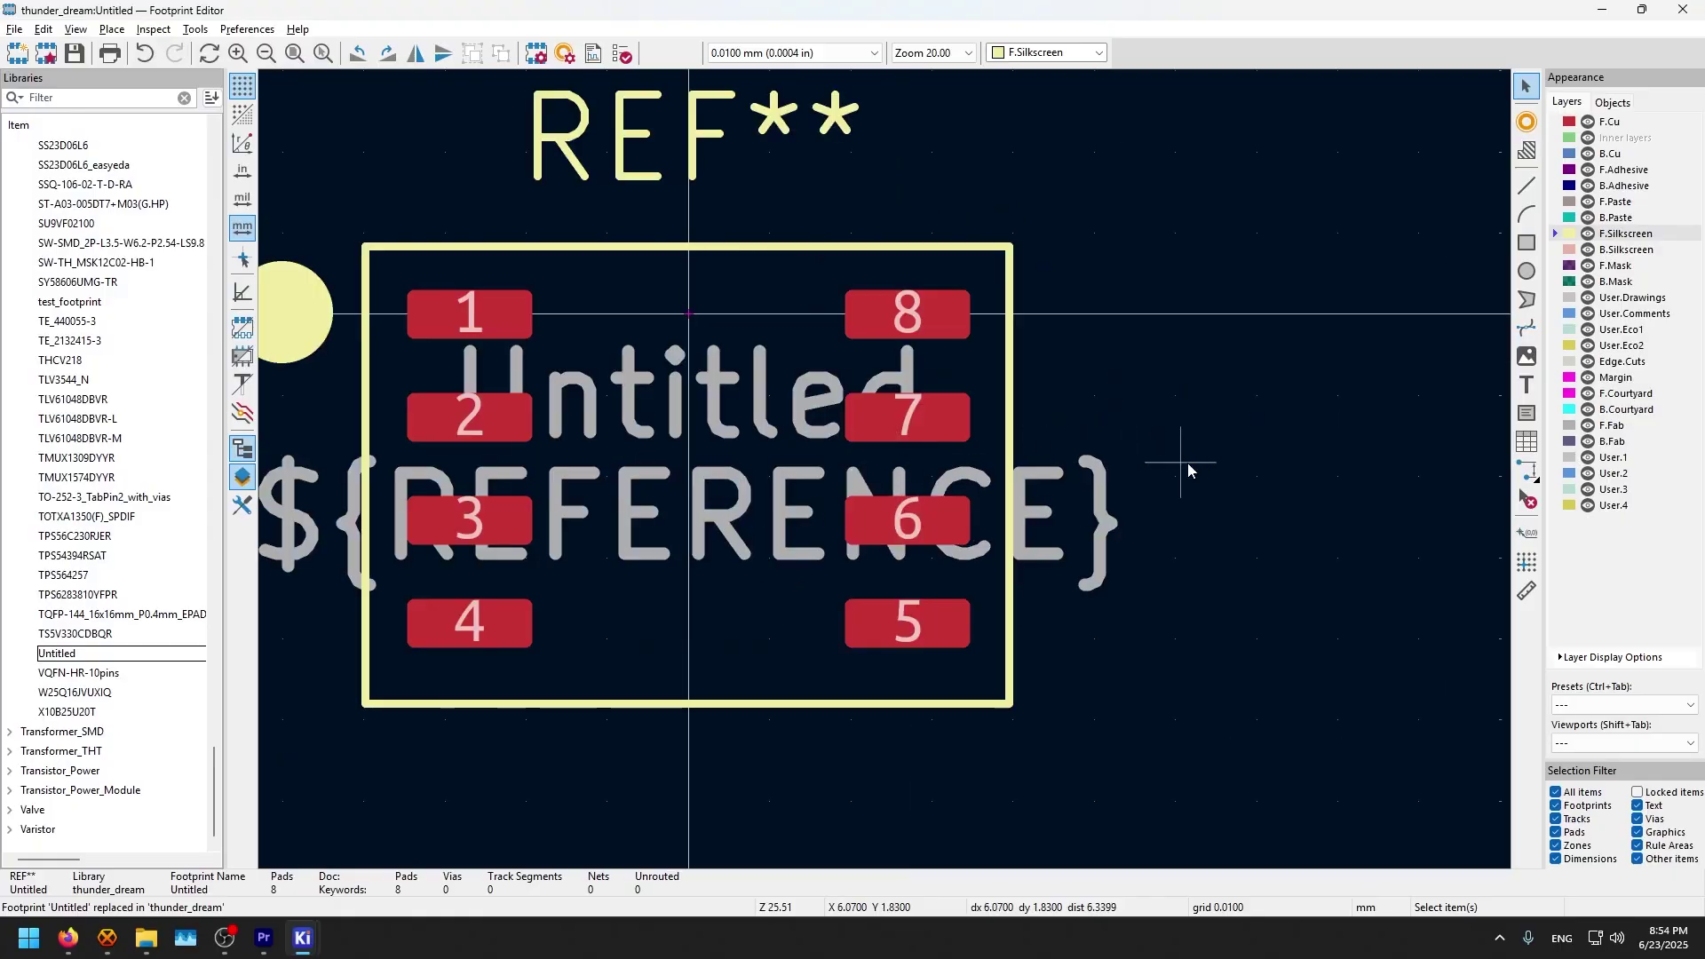
click(1626, 396)
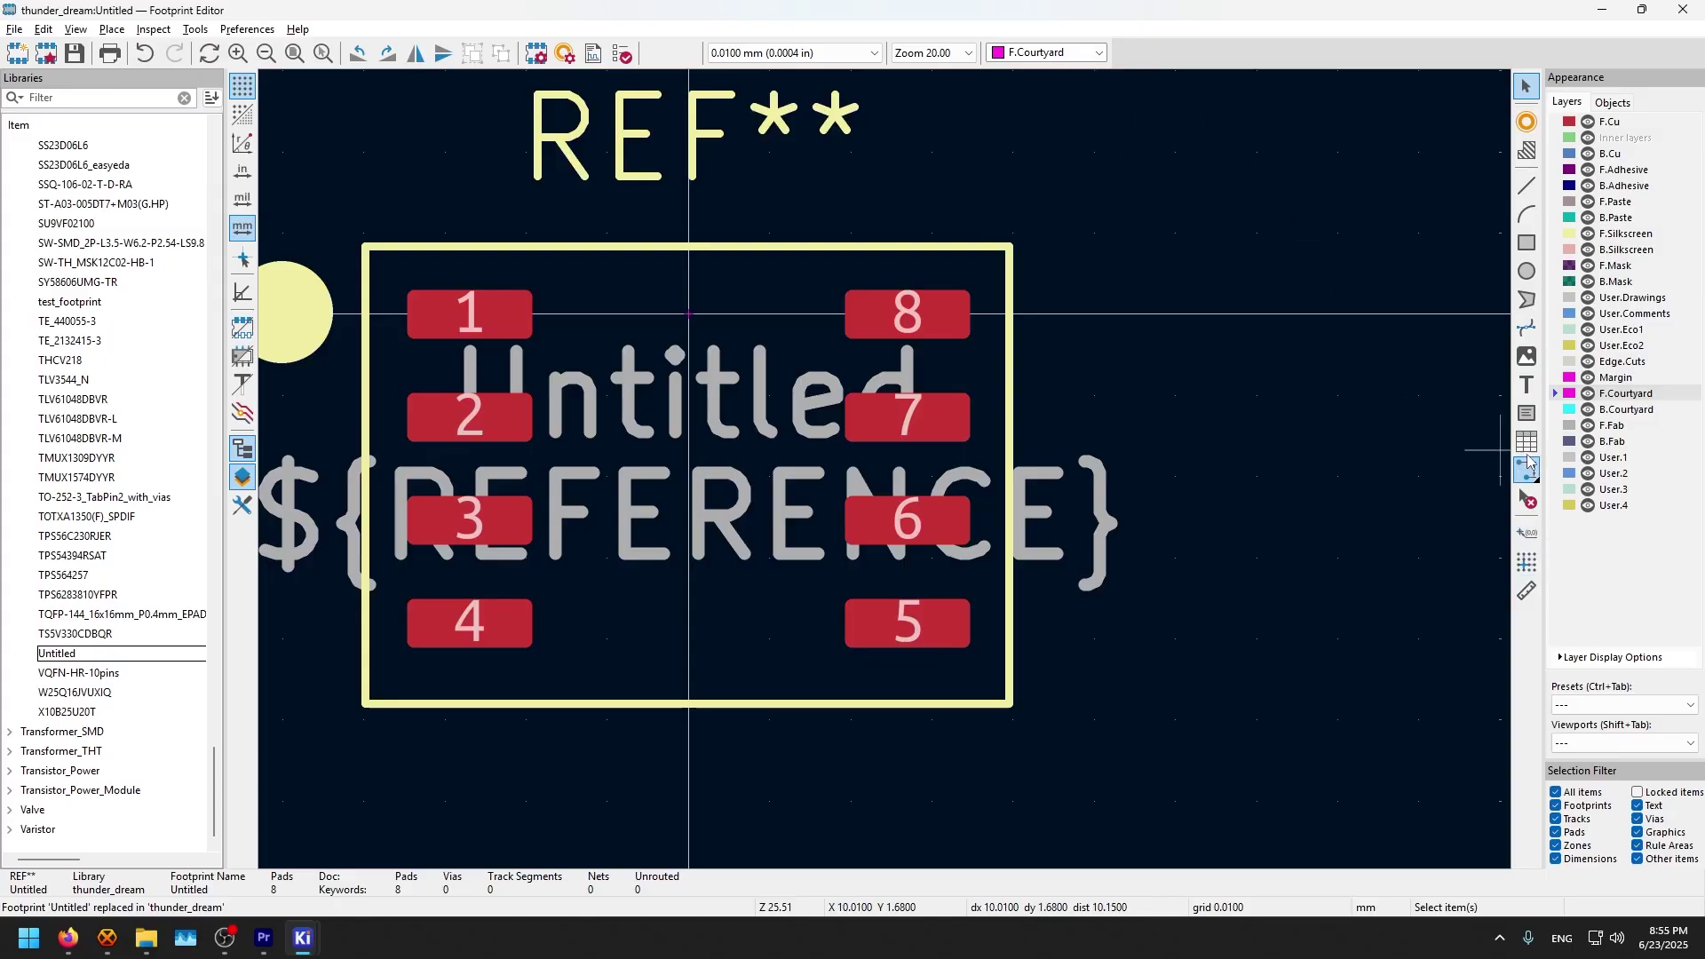
Step: Draw an F.Courtyard rectangle from the outline's top-right corner to its bottom-left corner
click(1527, 243)
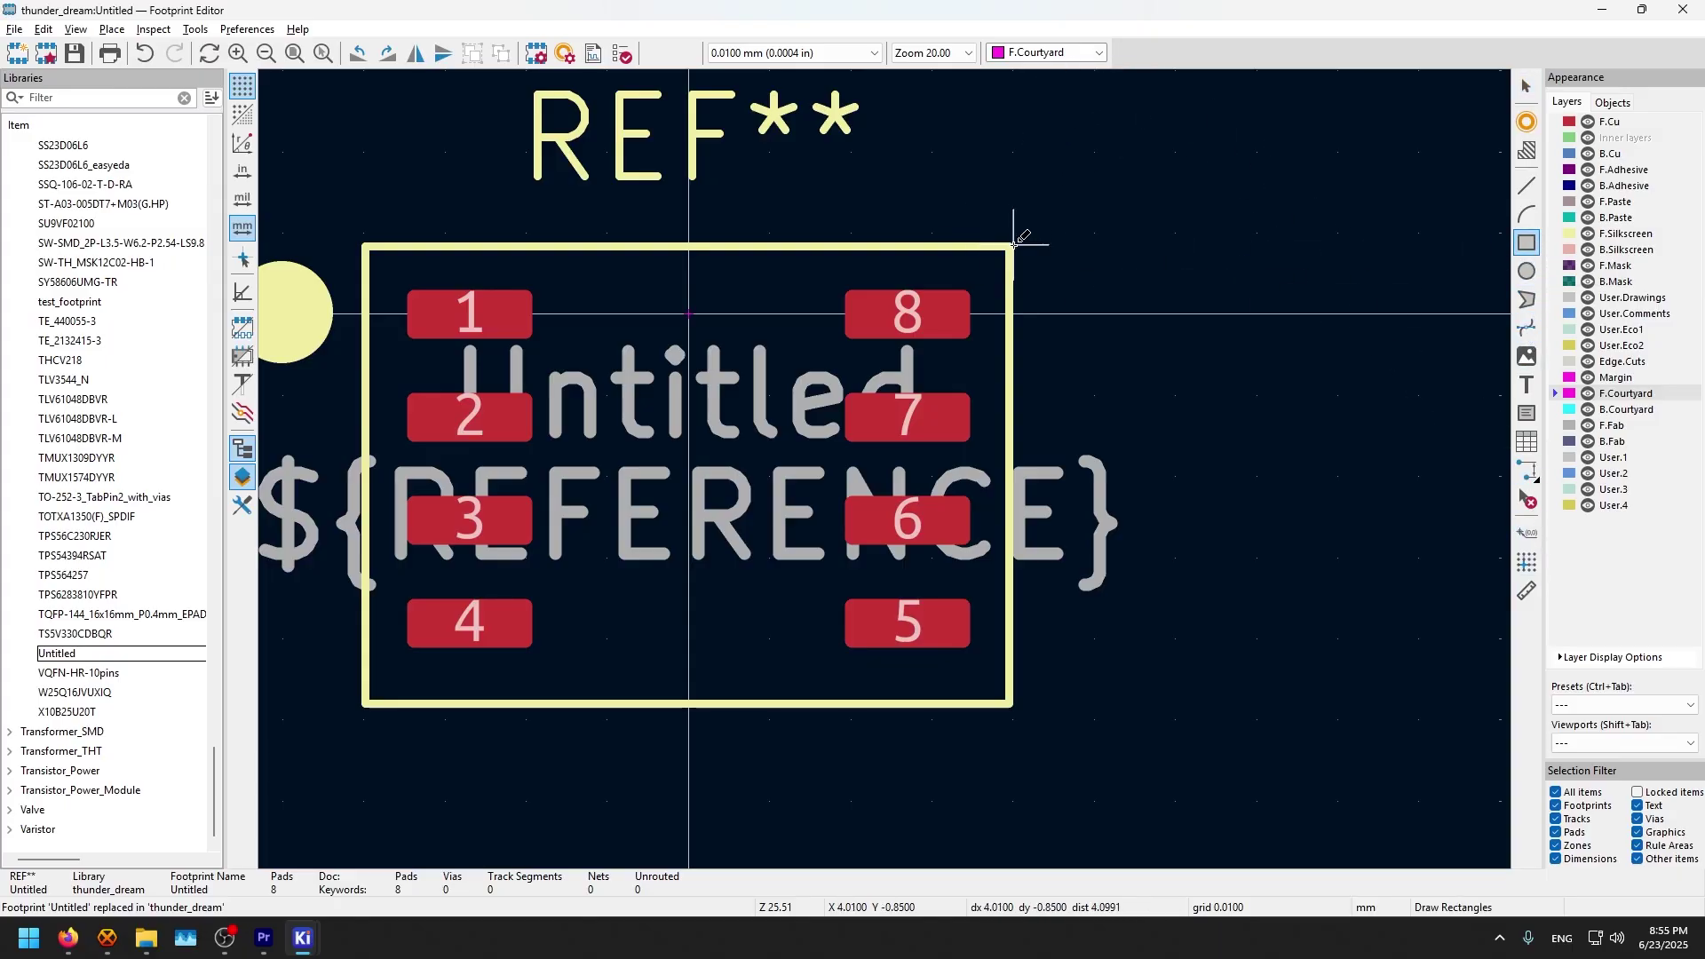
click(1004, 248)
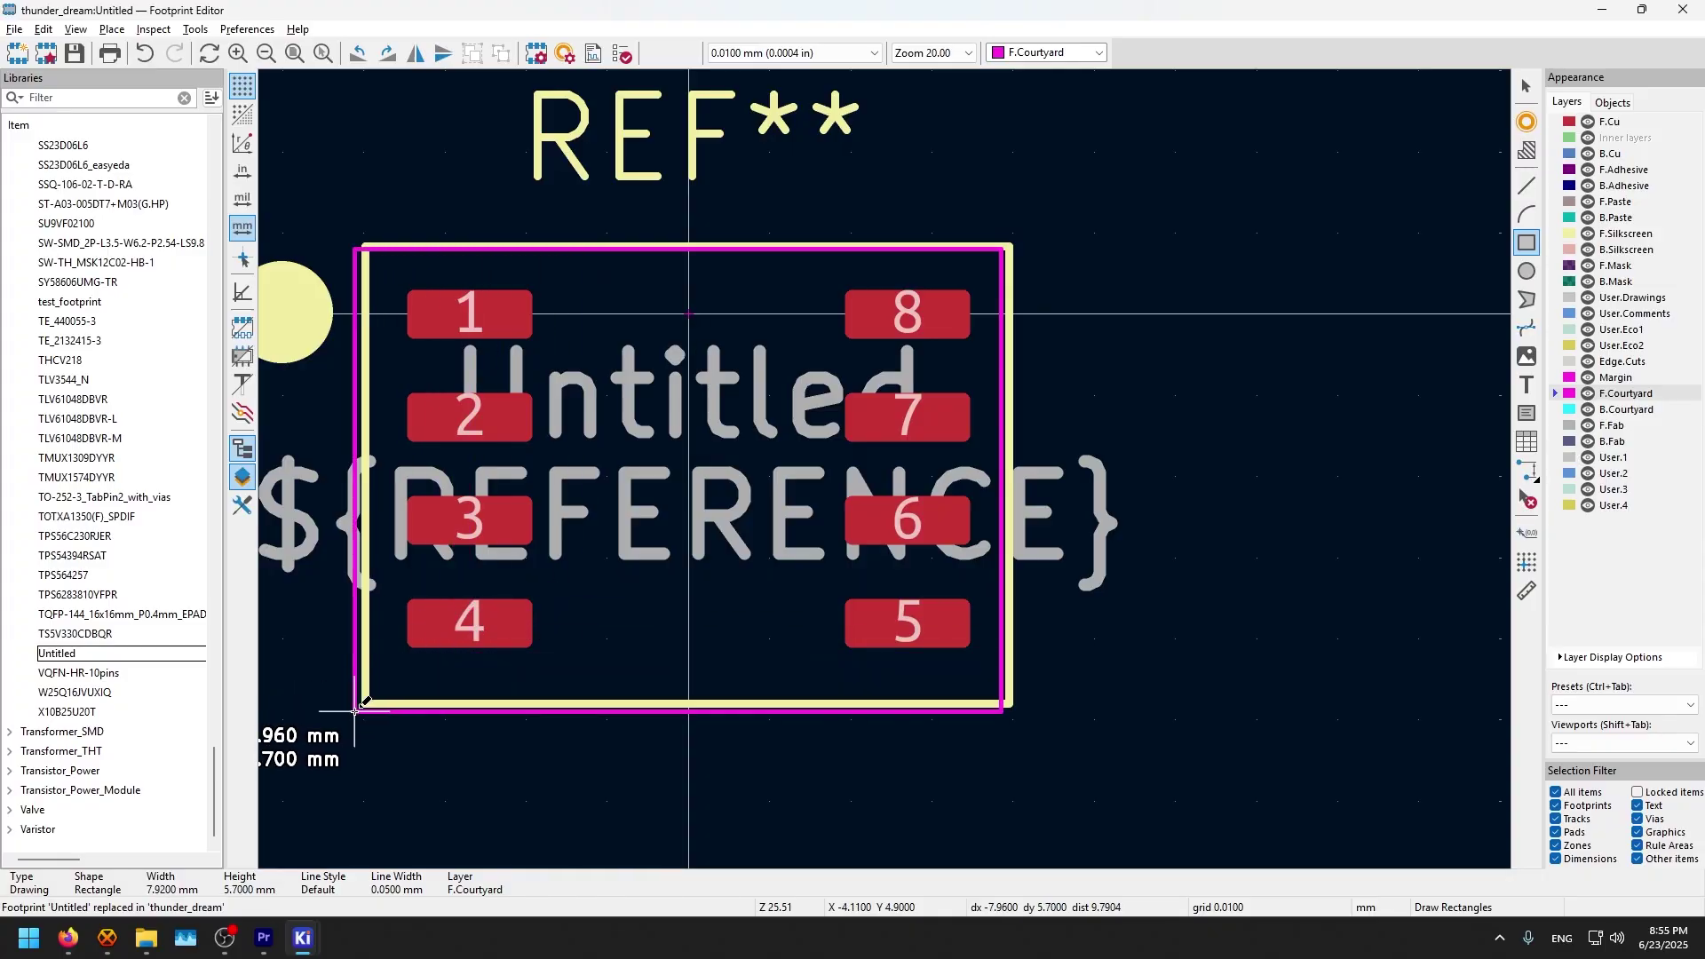
click(357, 707)
key(Escape)
Step: Enlarge the courtyard by raising its top edge and widening its right edge, then save the footprint
drag(680, 250, 678, 238)
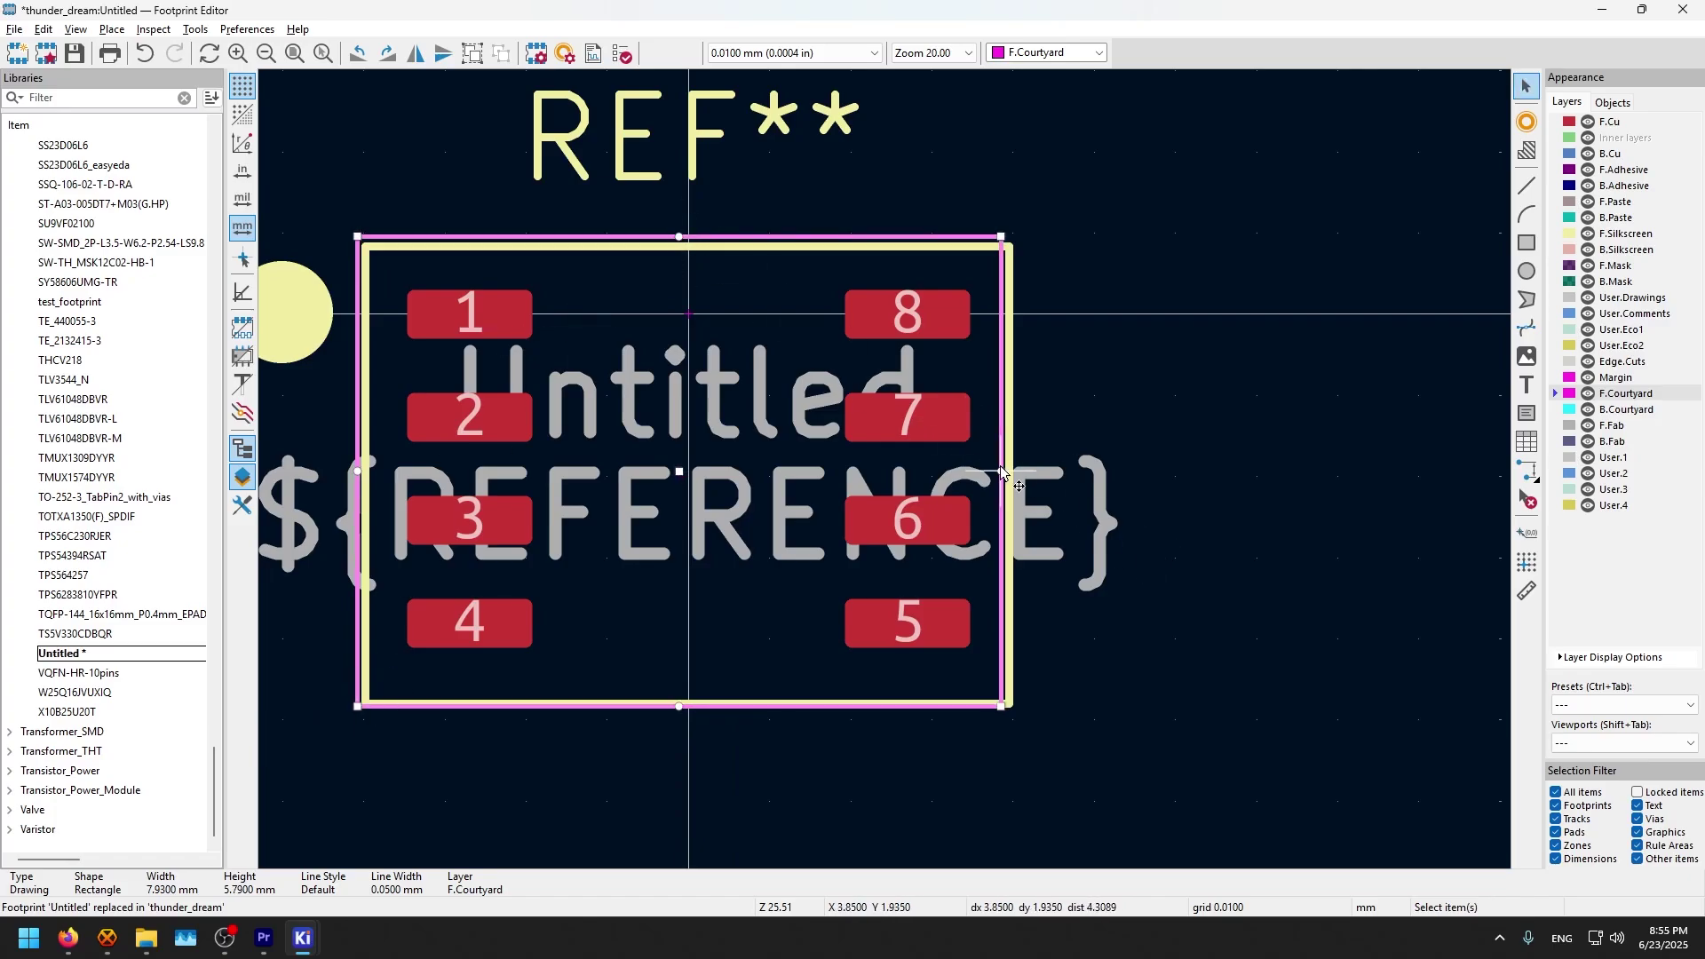
drag(1002, 472, 1013, 472)
click(1125, 326)
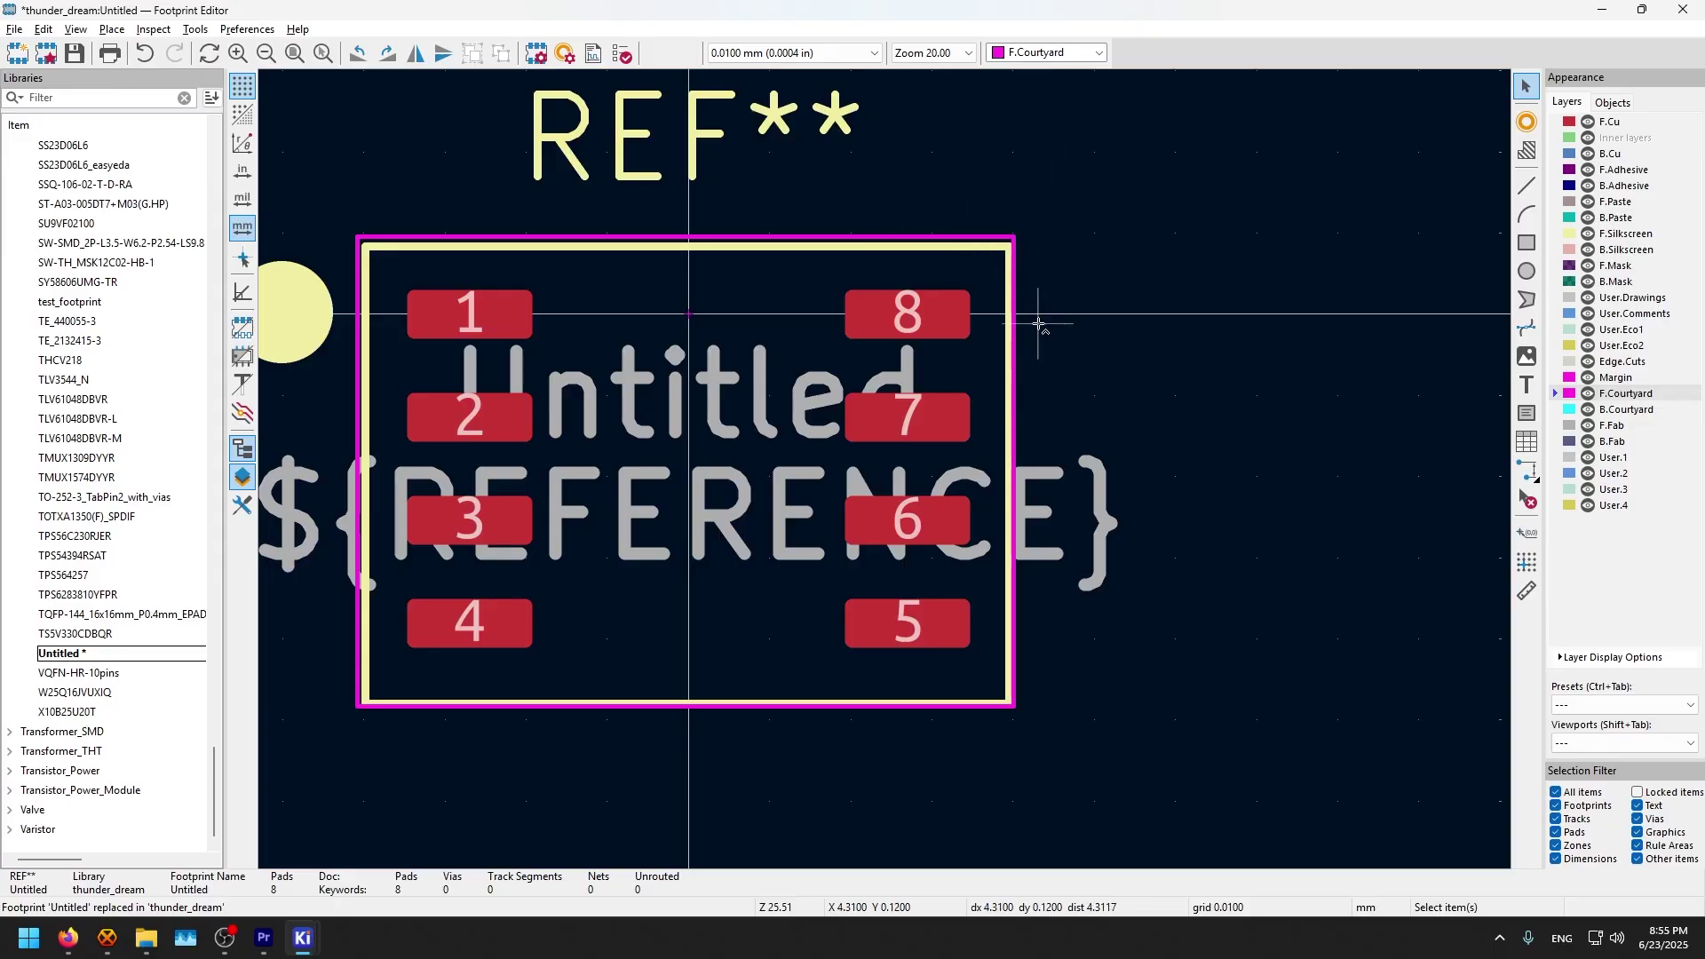
key(ctrl+s)
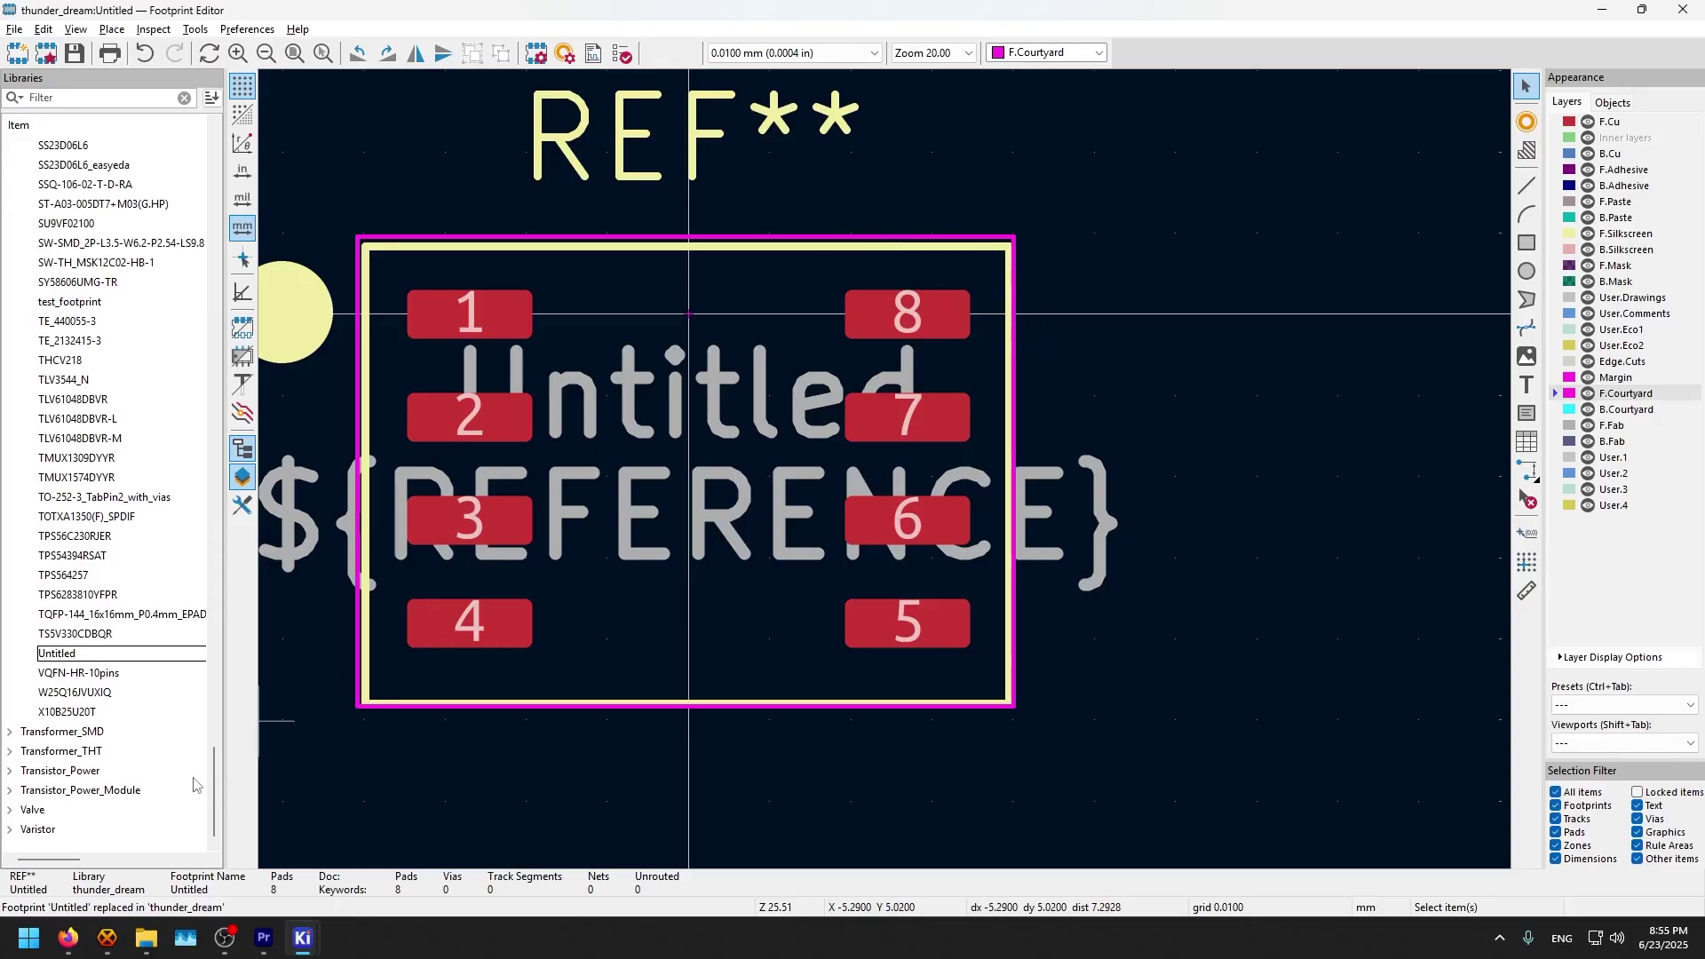
click(68, 939)
scroll(848, 448, up, 10)
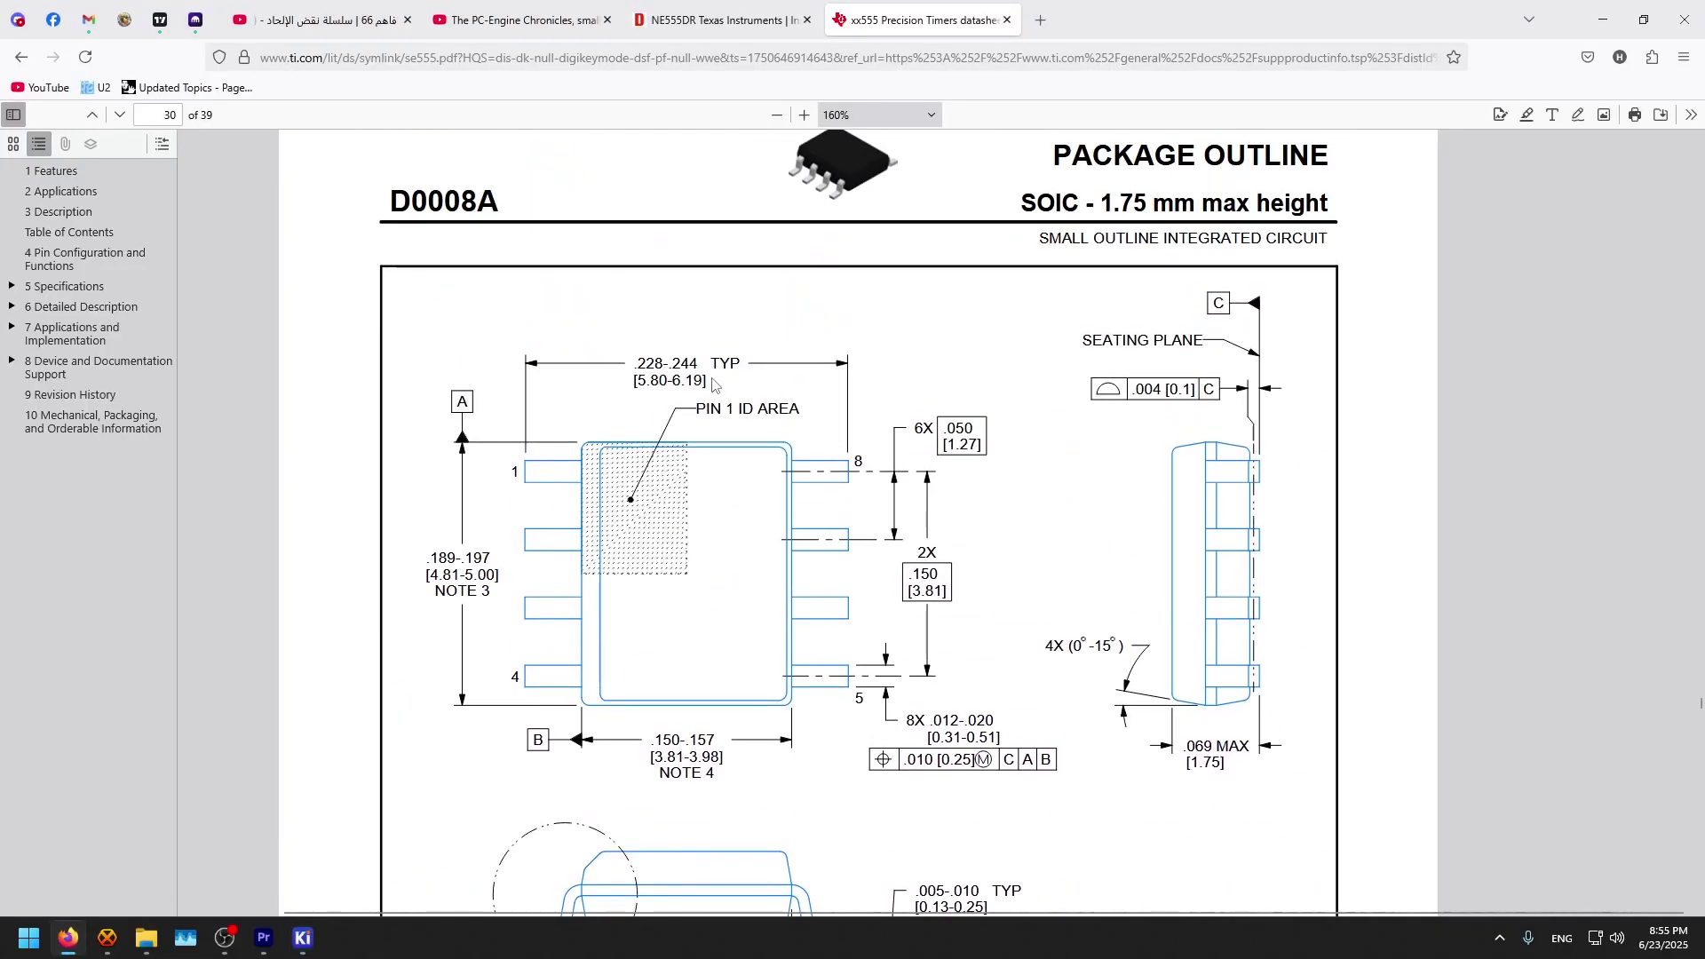
scroll(713, 384, down, 10)
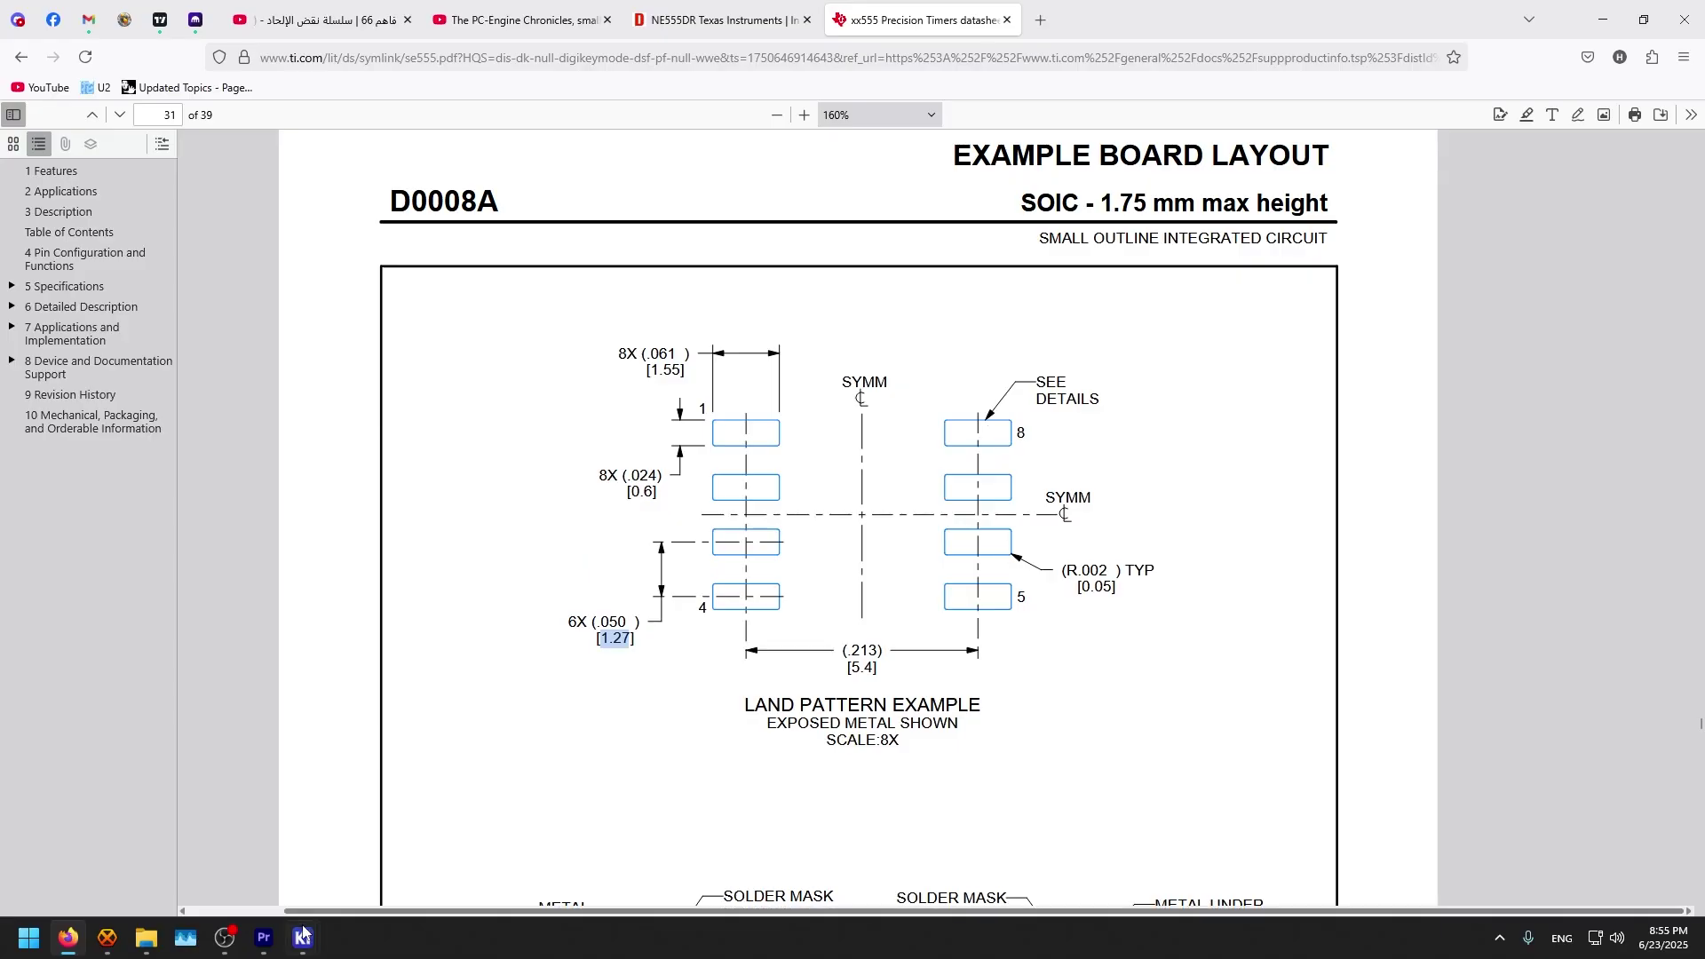
mouse_move(303, 938)
click(373, 839)
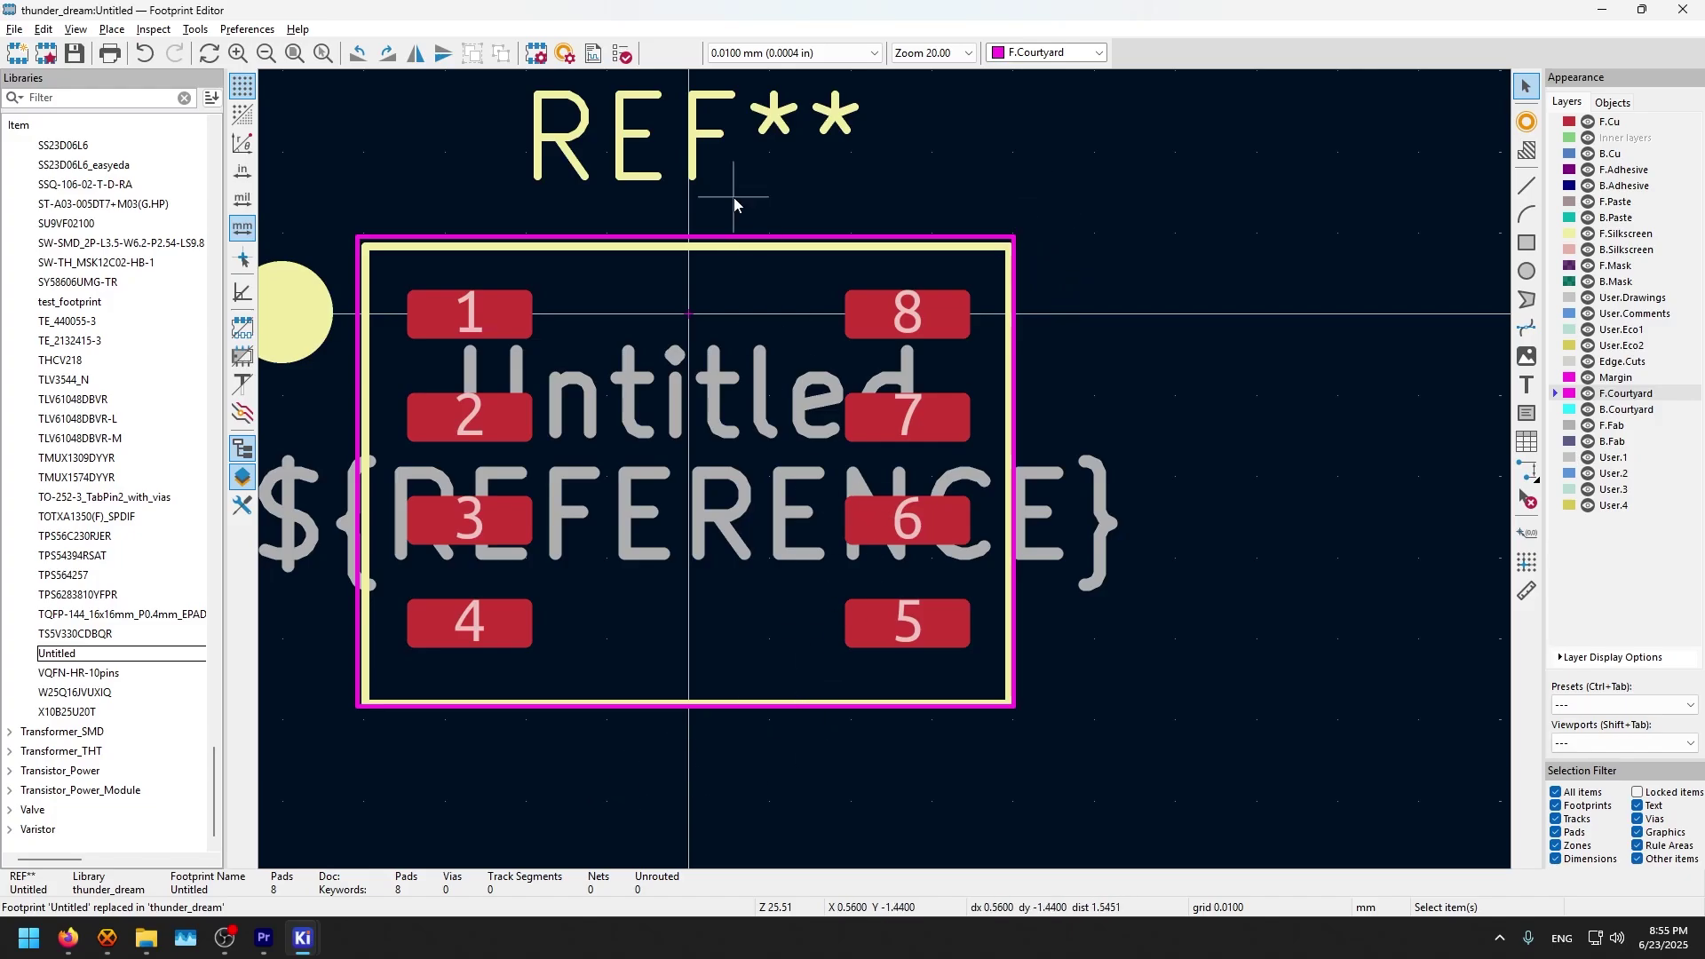
Step: In Footprint Properties, change the reference to U** and the value to 555
middle_drag(734, 198, 998, 204)
scroll(999, 204, down, 2)
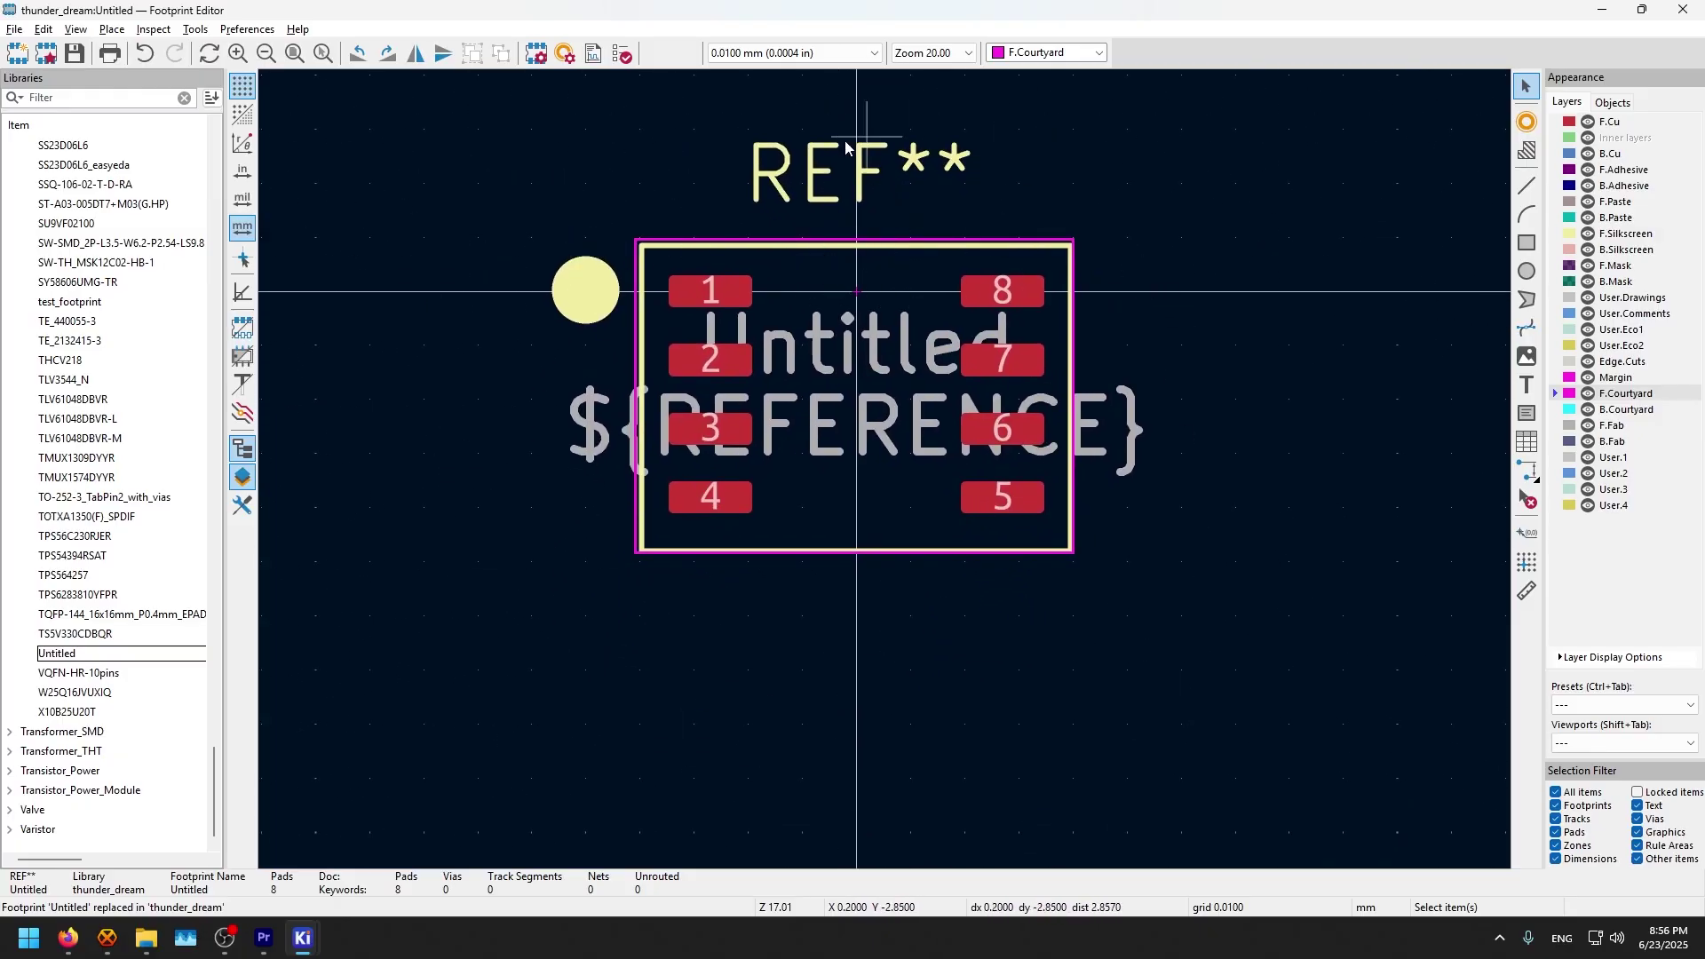
click(537, 53)
click(102, 125)
click(171, 181)
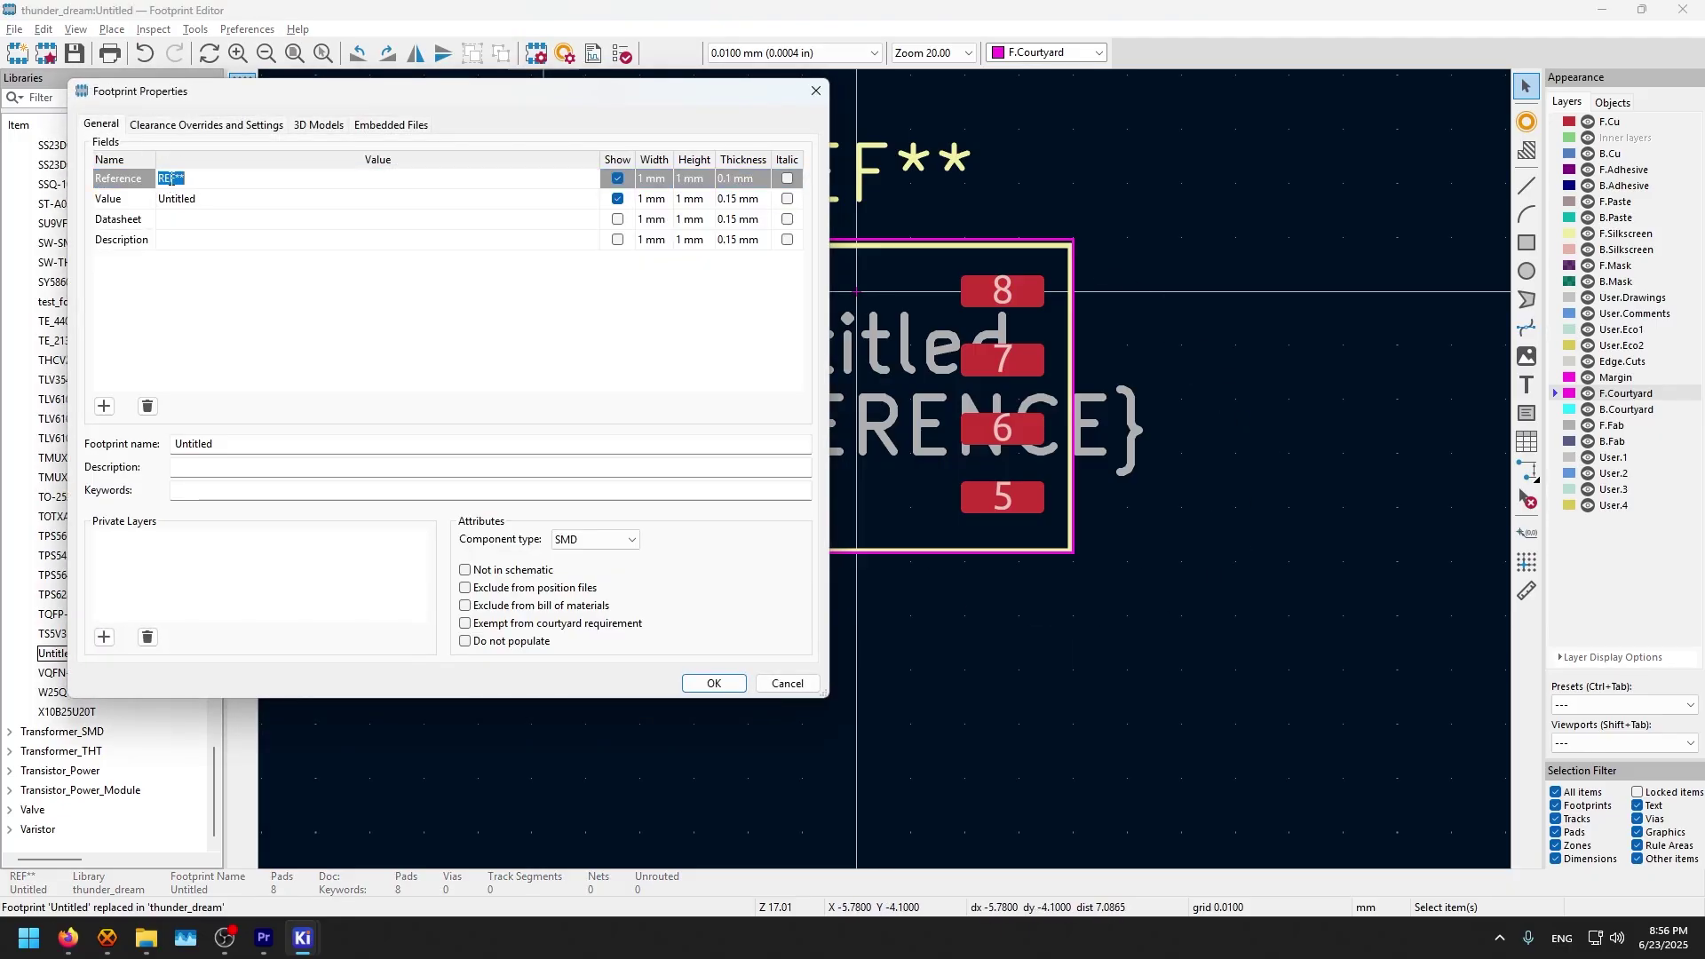
text(U)
click(203, 197)
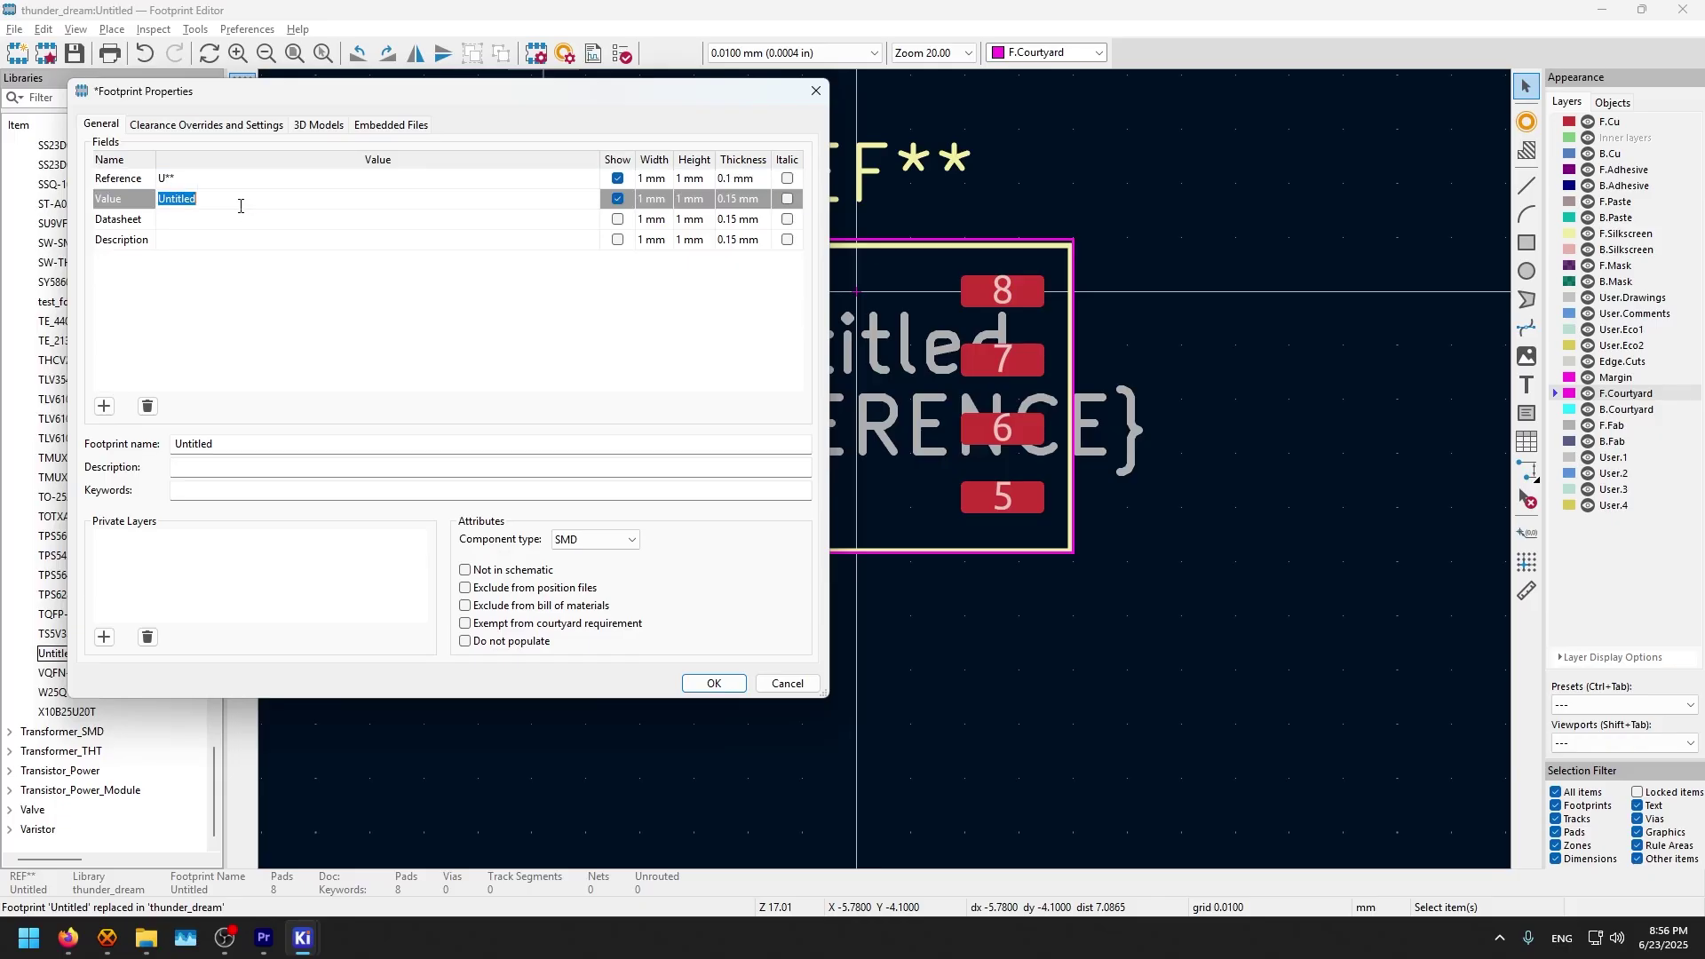
text(555)
click(238, 297)
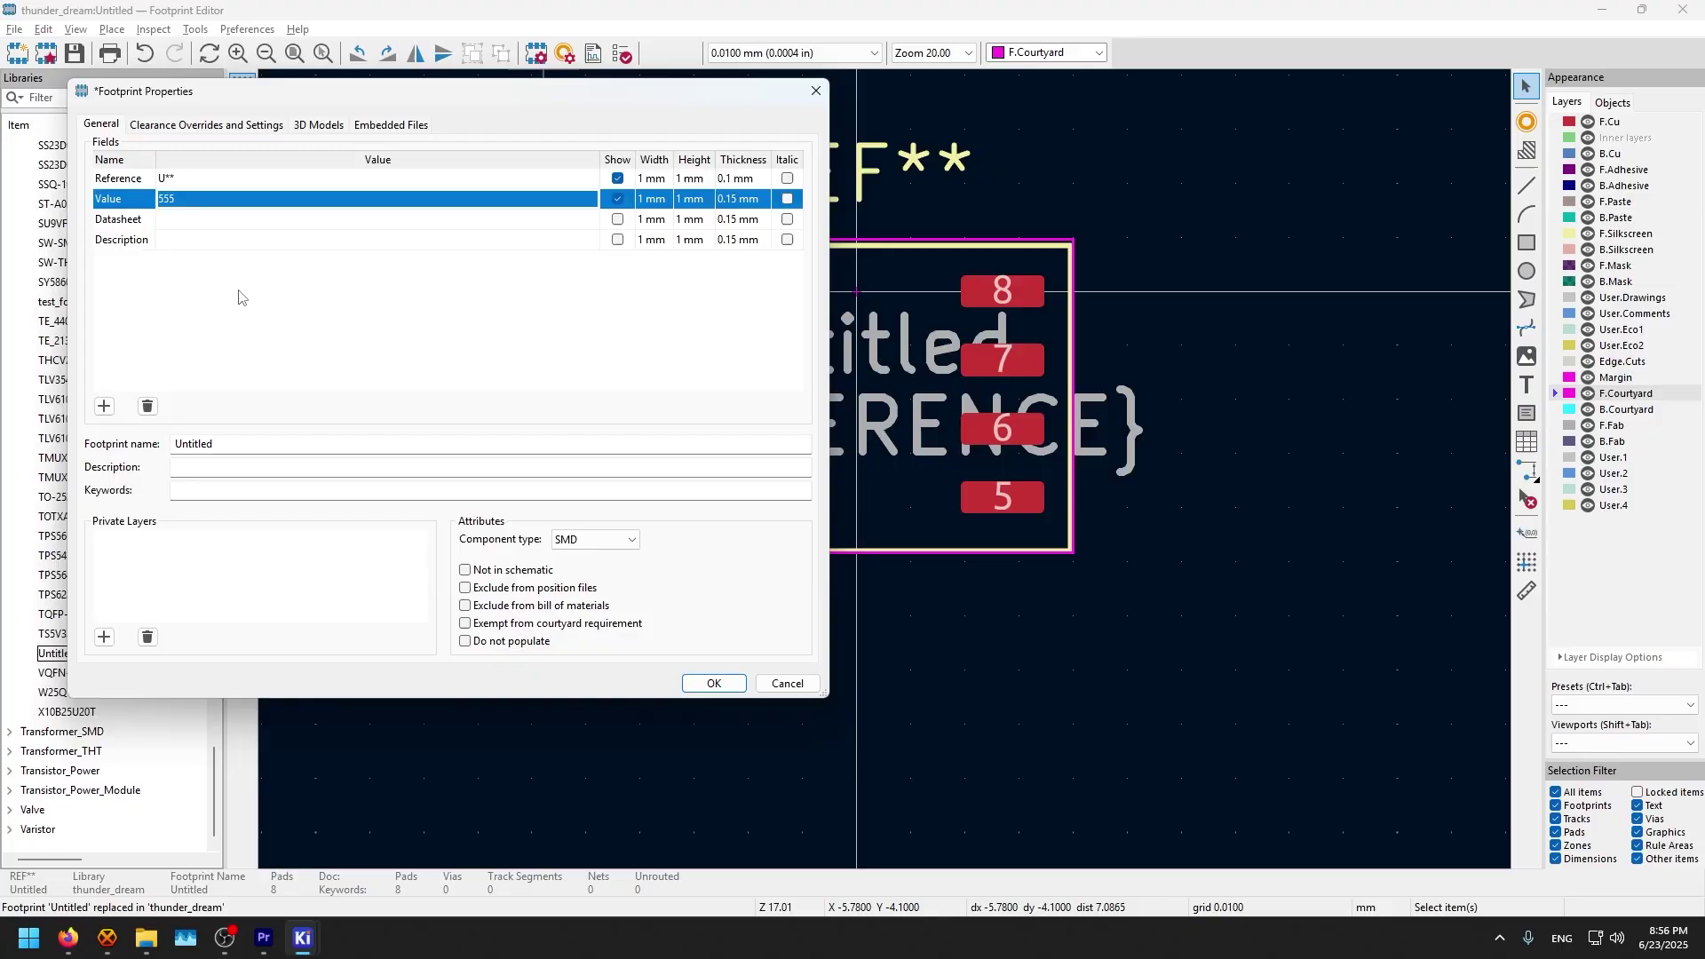
Step: Check the footprint's 3D model preview and apply the property changes
click(319, 125)
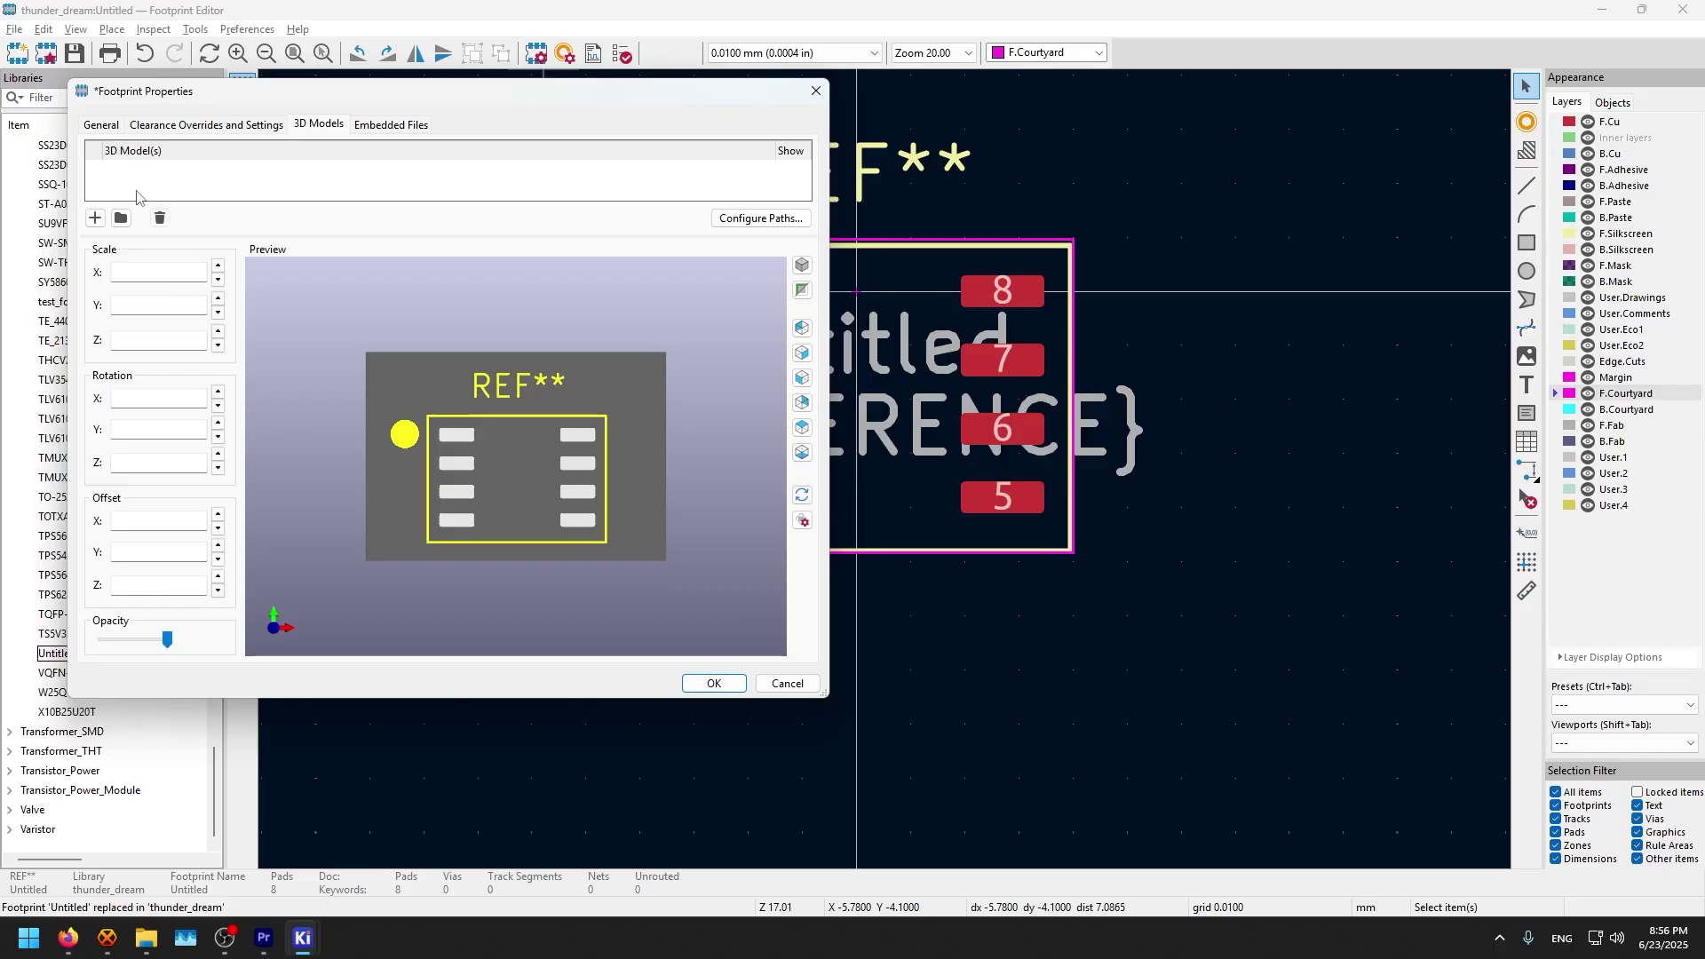
drag(388, 444, 471, 463)
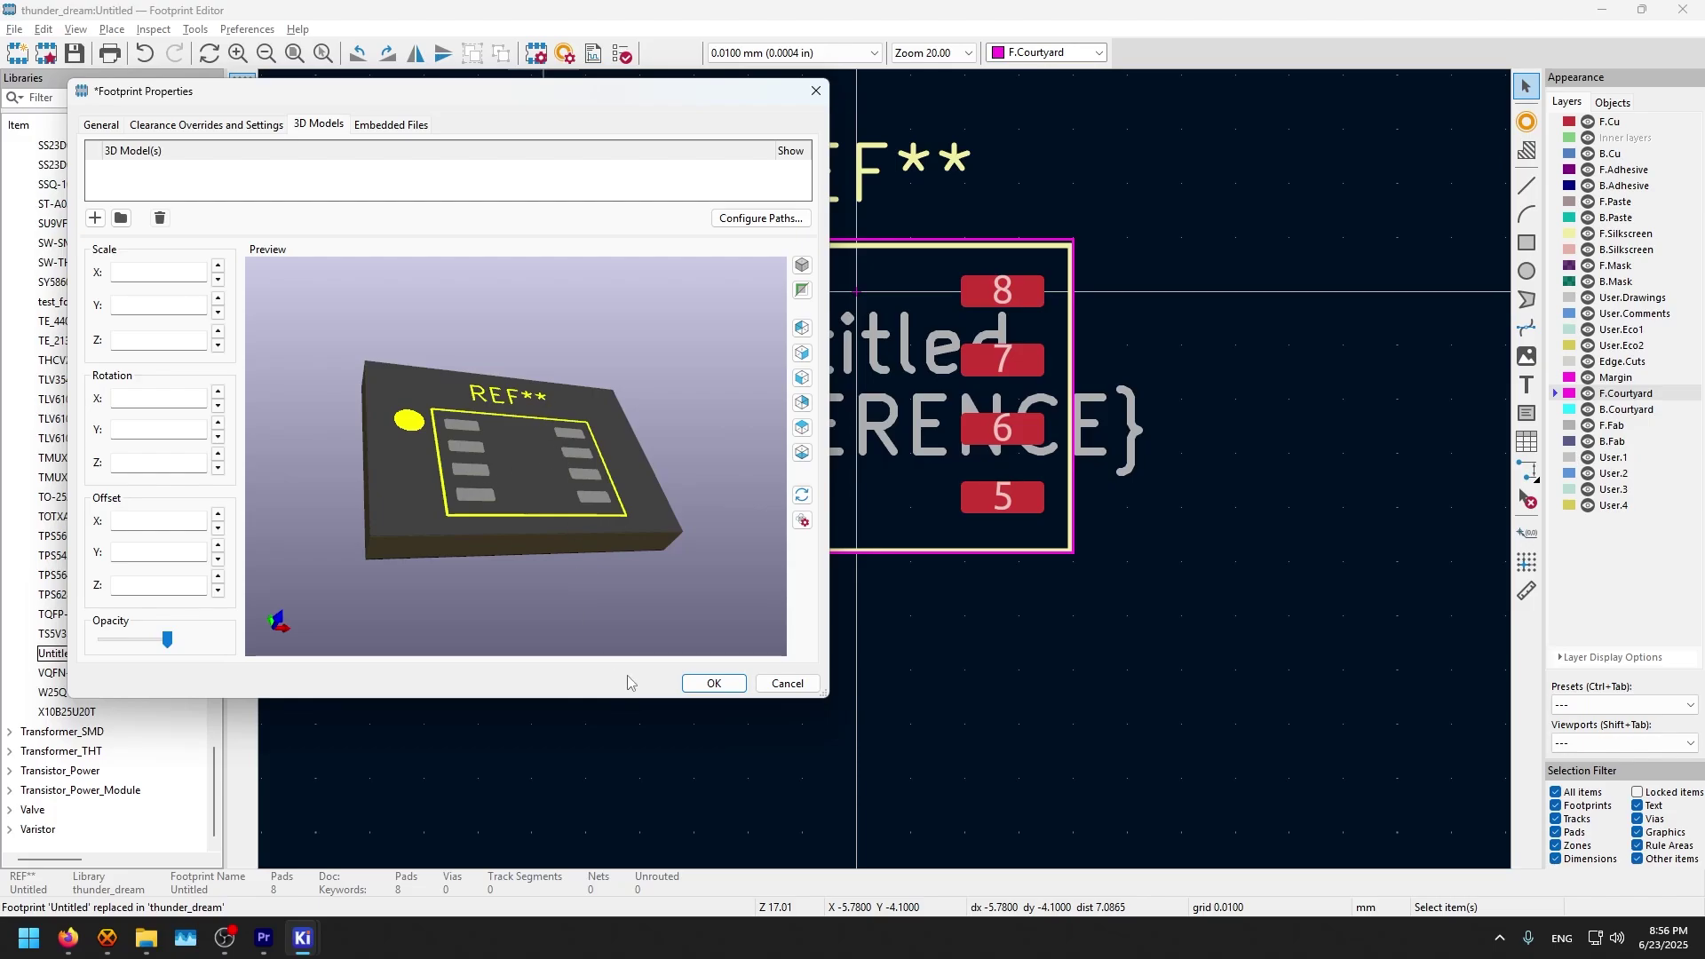
click(716, 684)
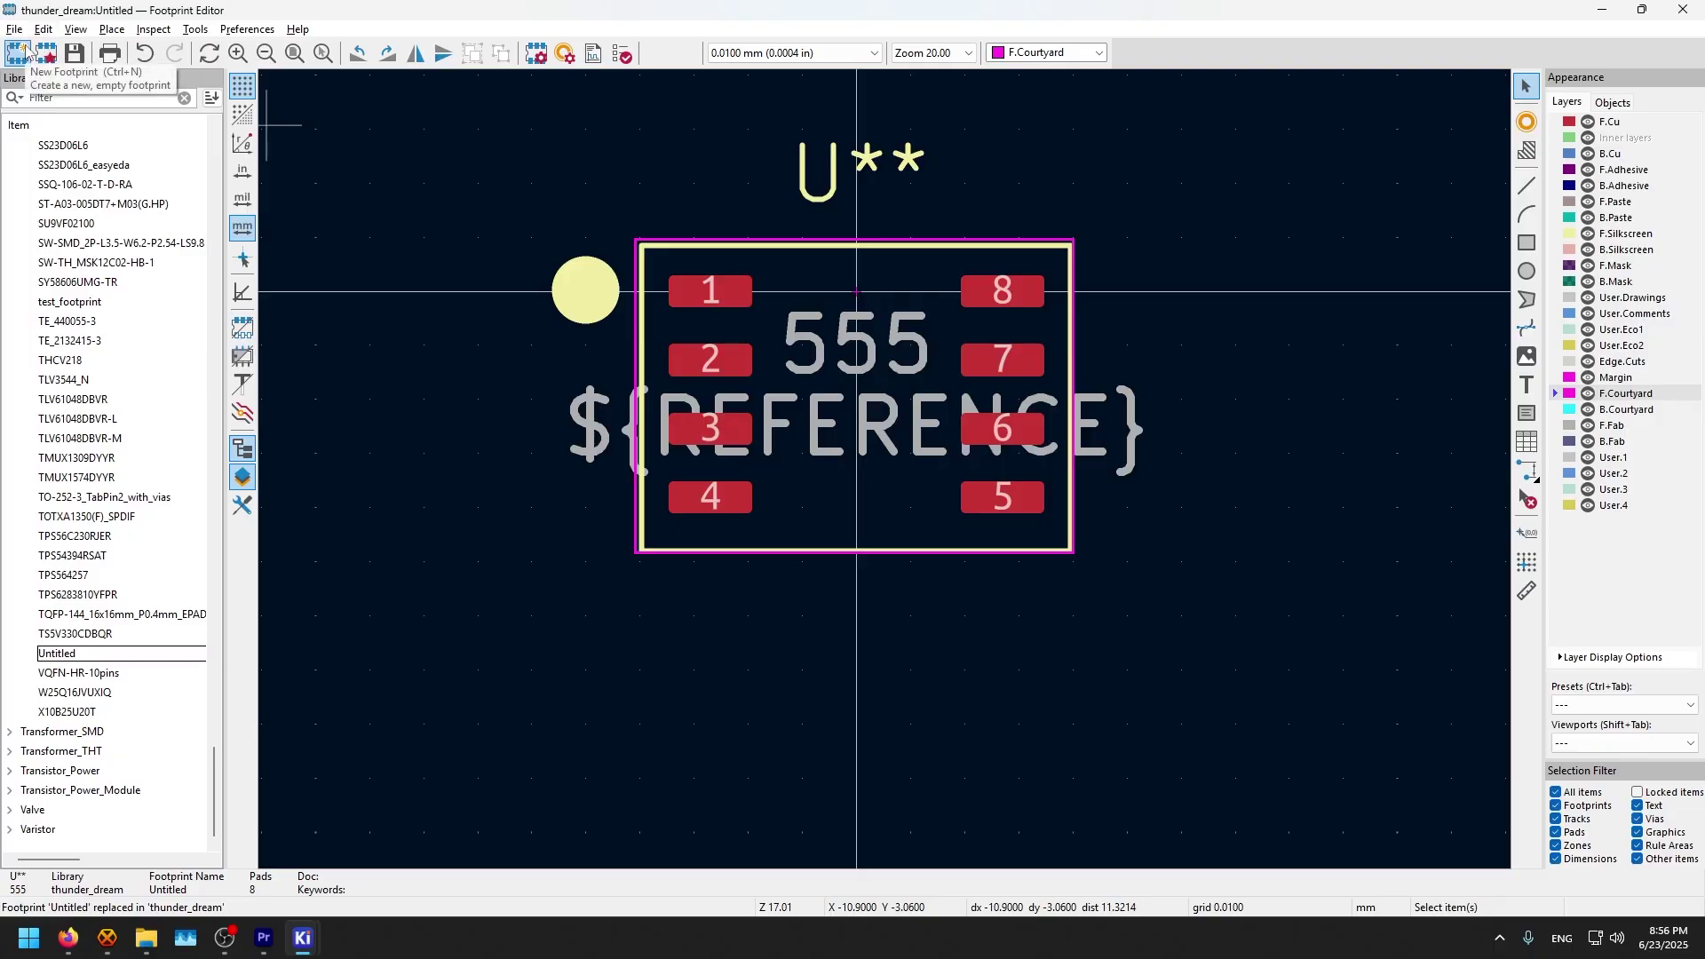
Step: Create a new footprint and open the footprint wizard's generator list
click(20, 53)
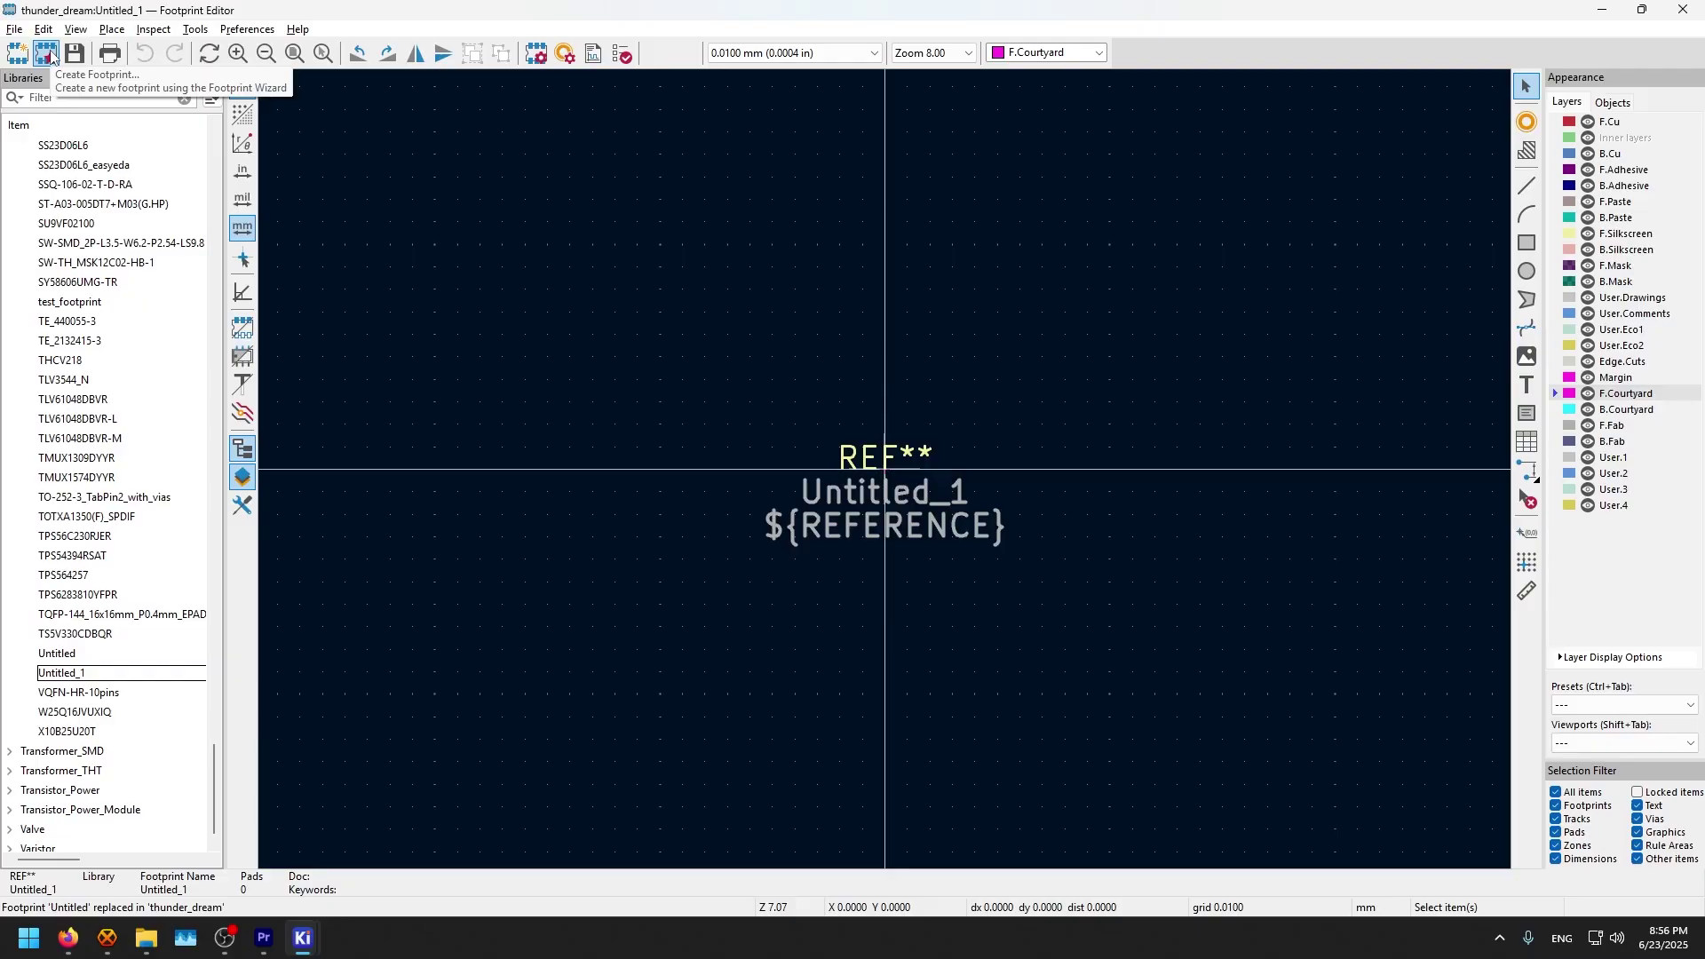
click(46, 53)
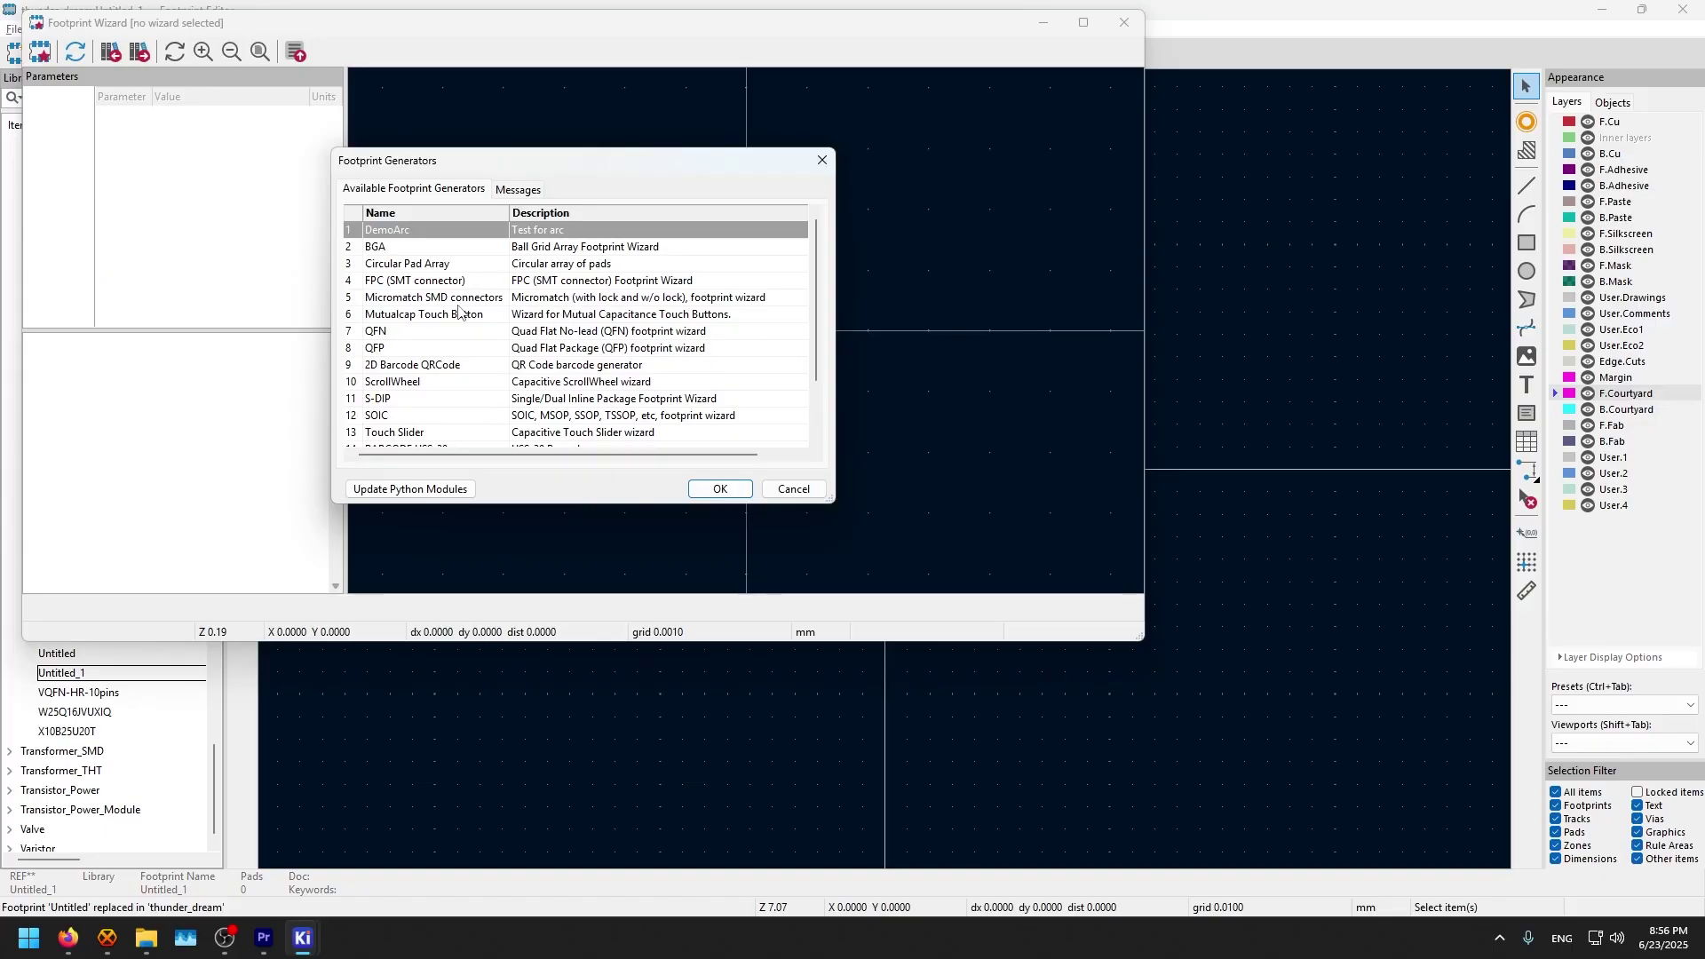
scroll(535, 369, down, 2)
scroll(582, 402, up, 2)
Step: Choose the SOIC generator so the wizard previews a SOIC-24 footprint
click(425, 330)
click(410, 402)
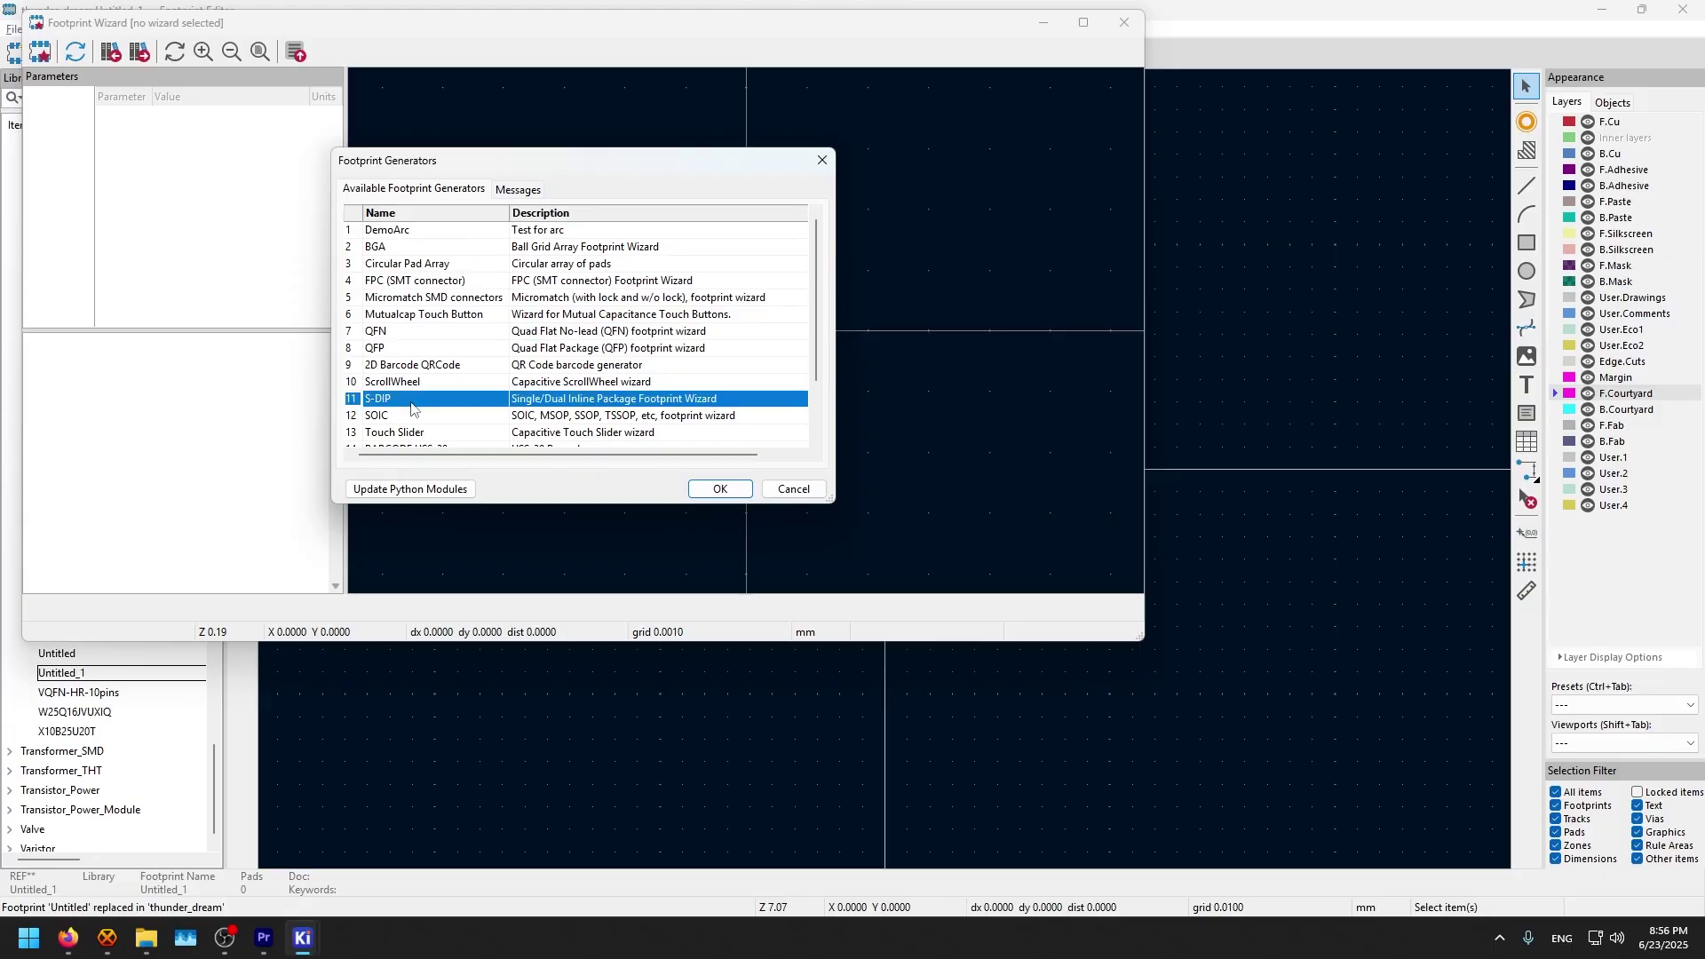
click(409, 418)
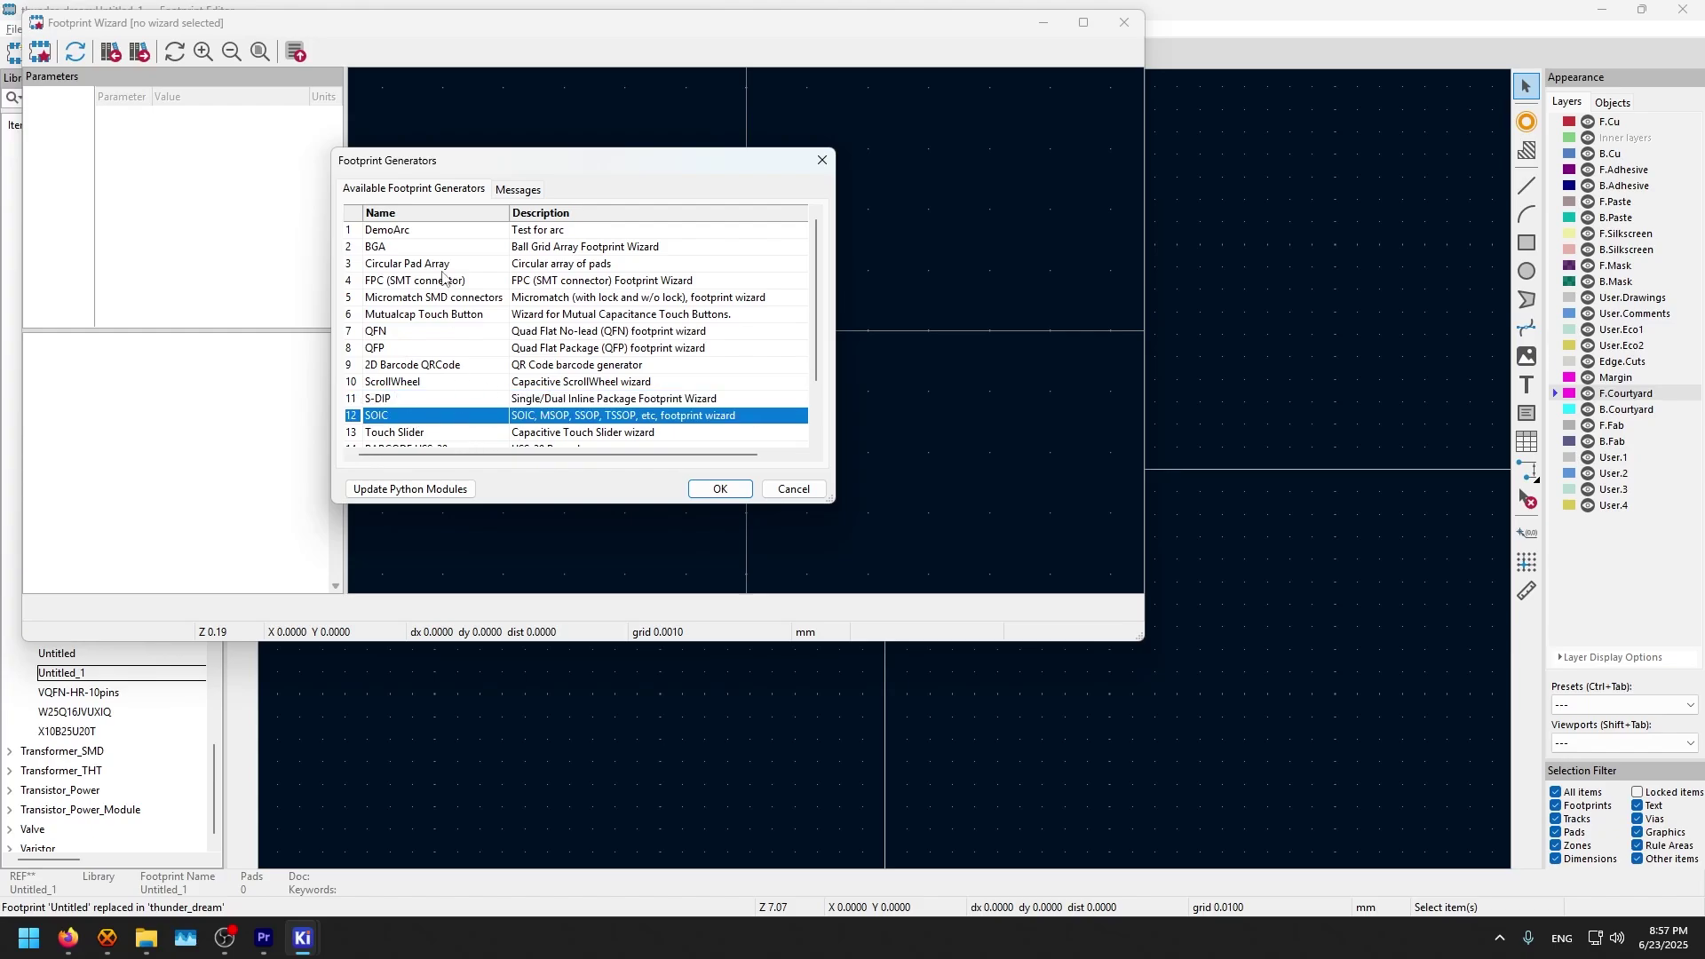
click(428, 248)
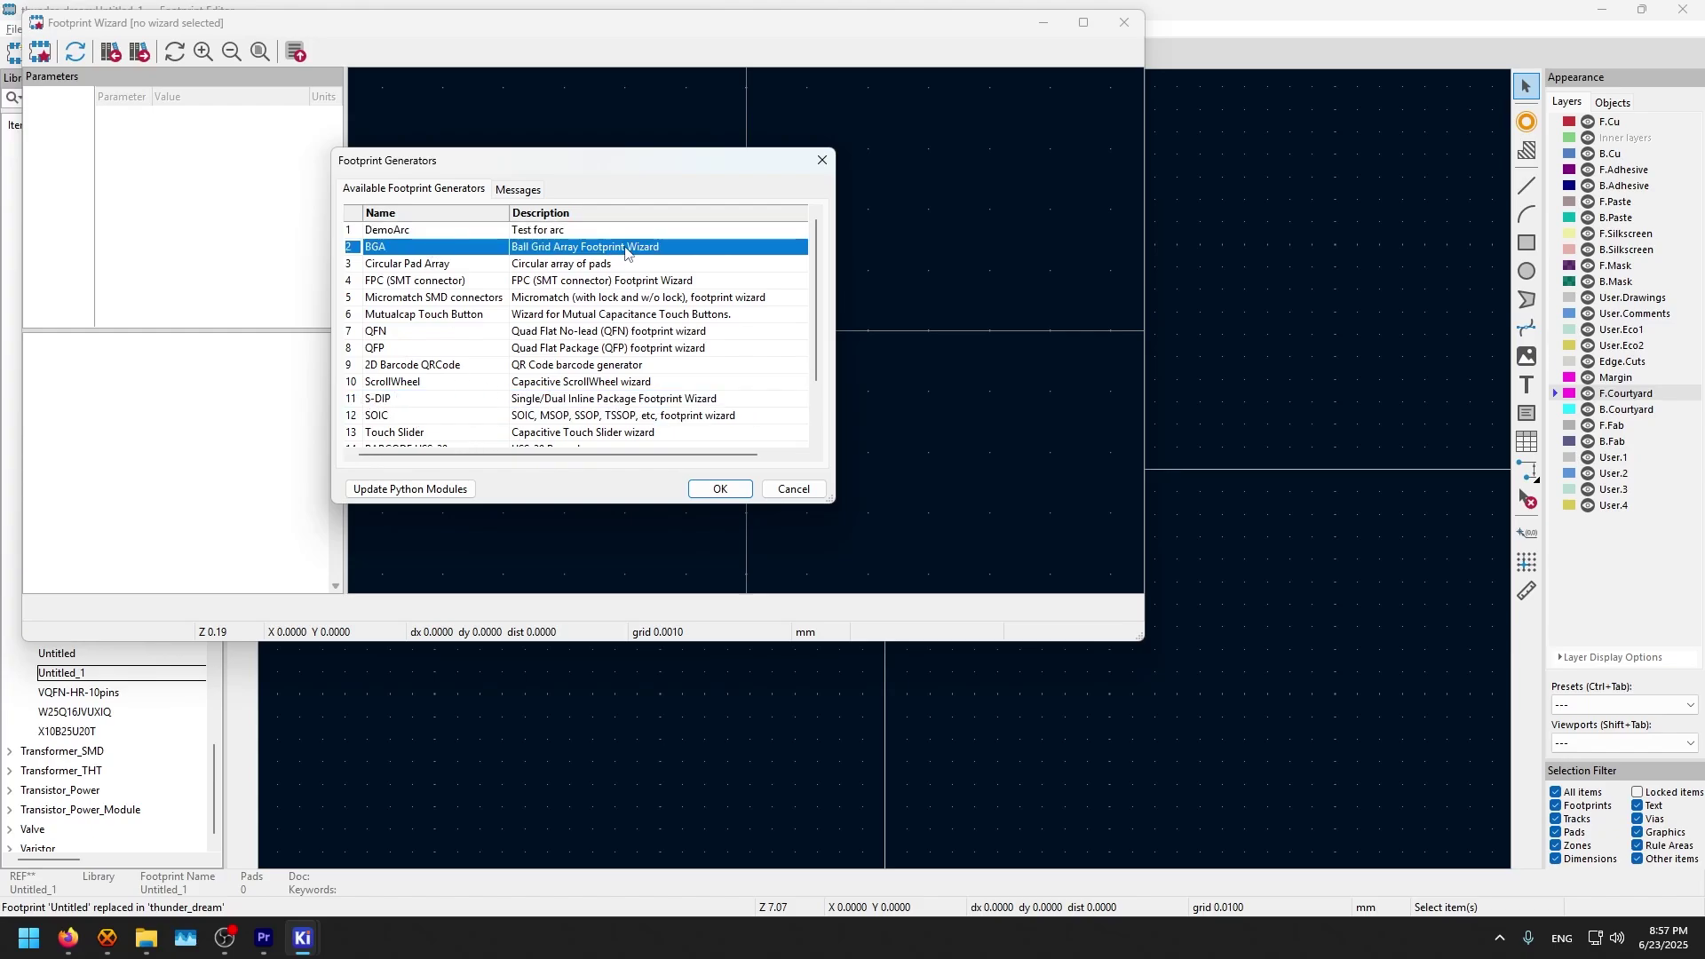
click(413, 416)
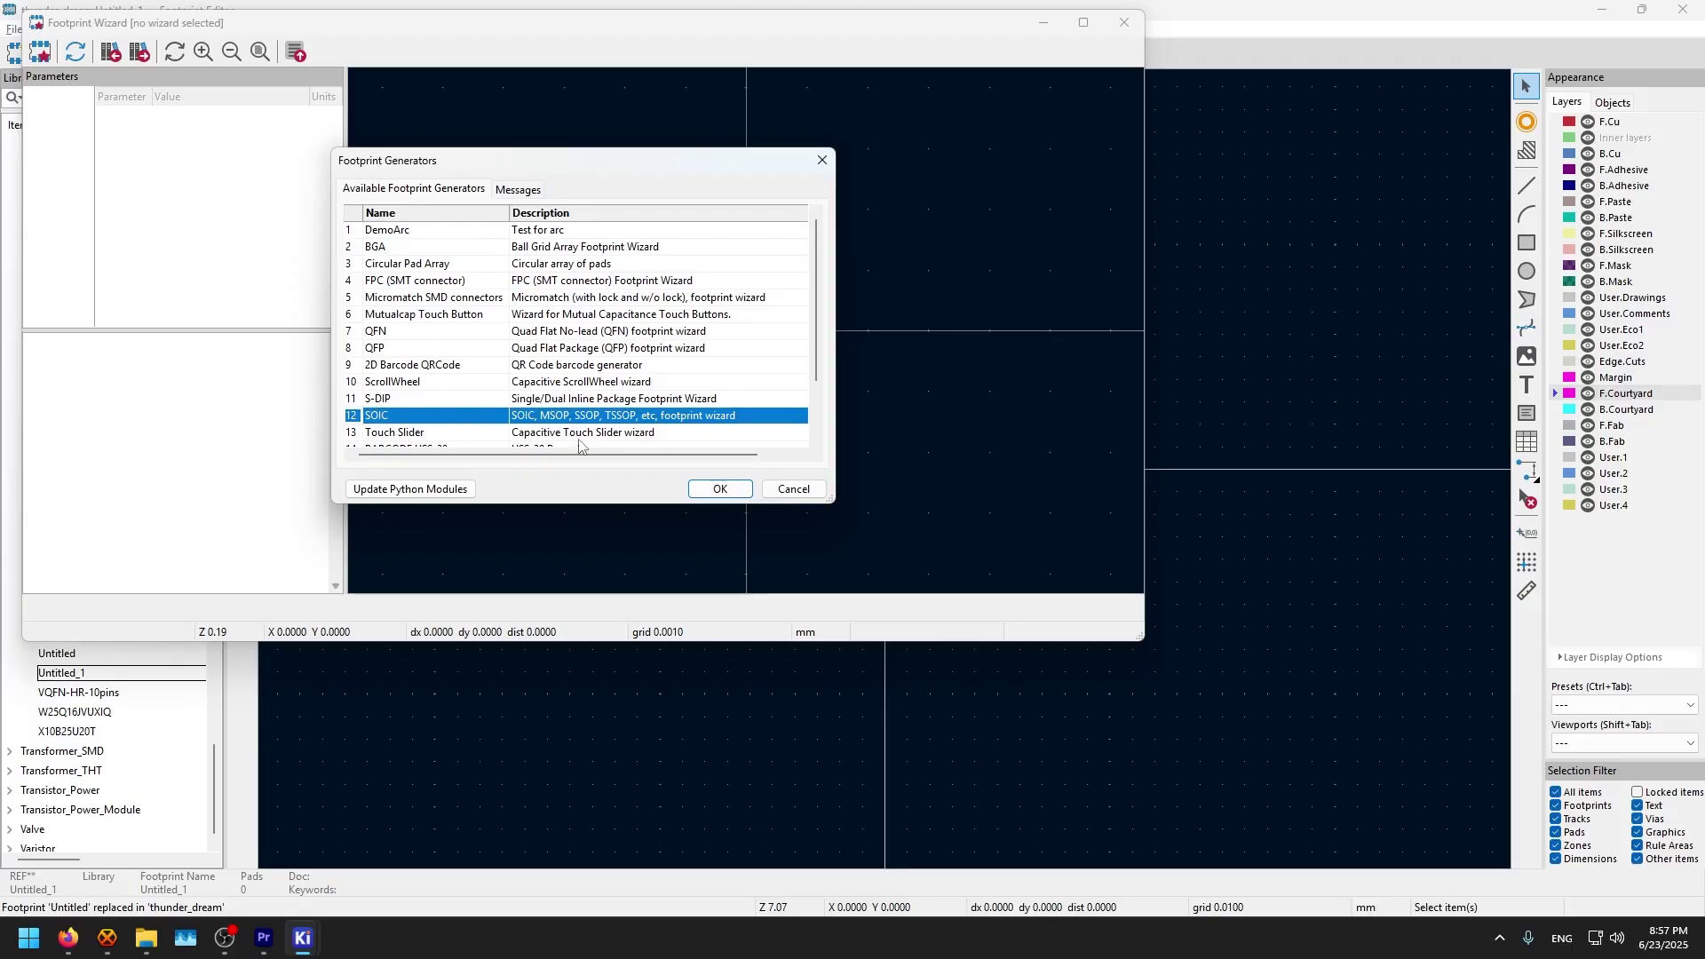
click(716, 490)
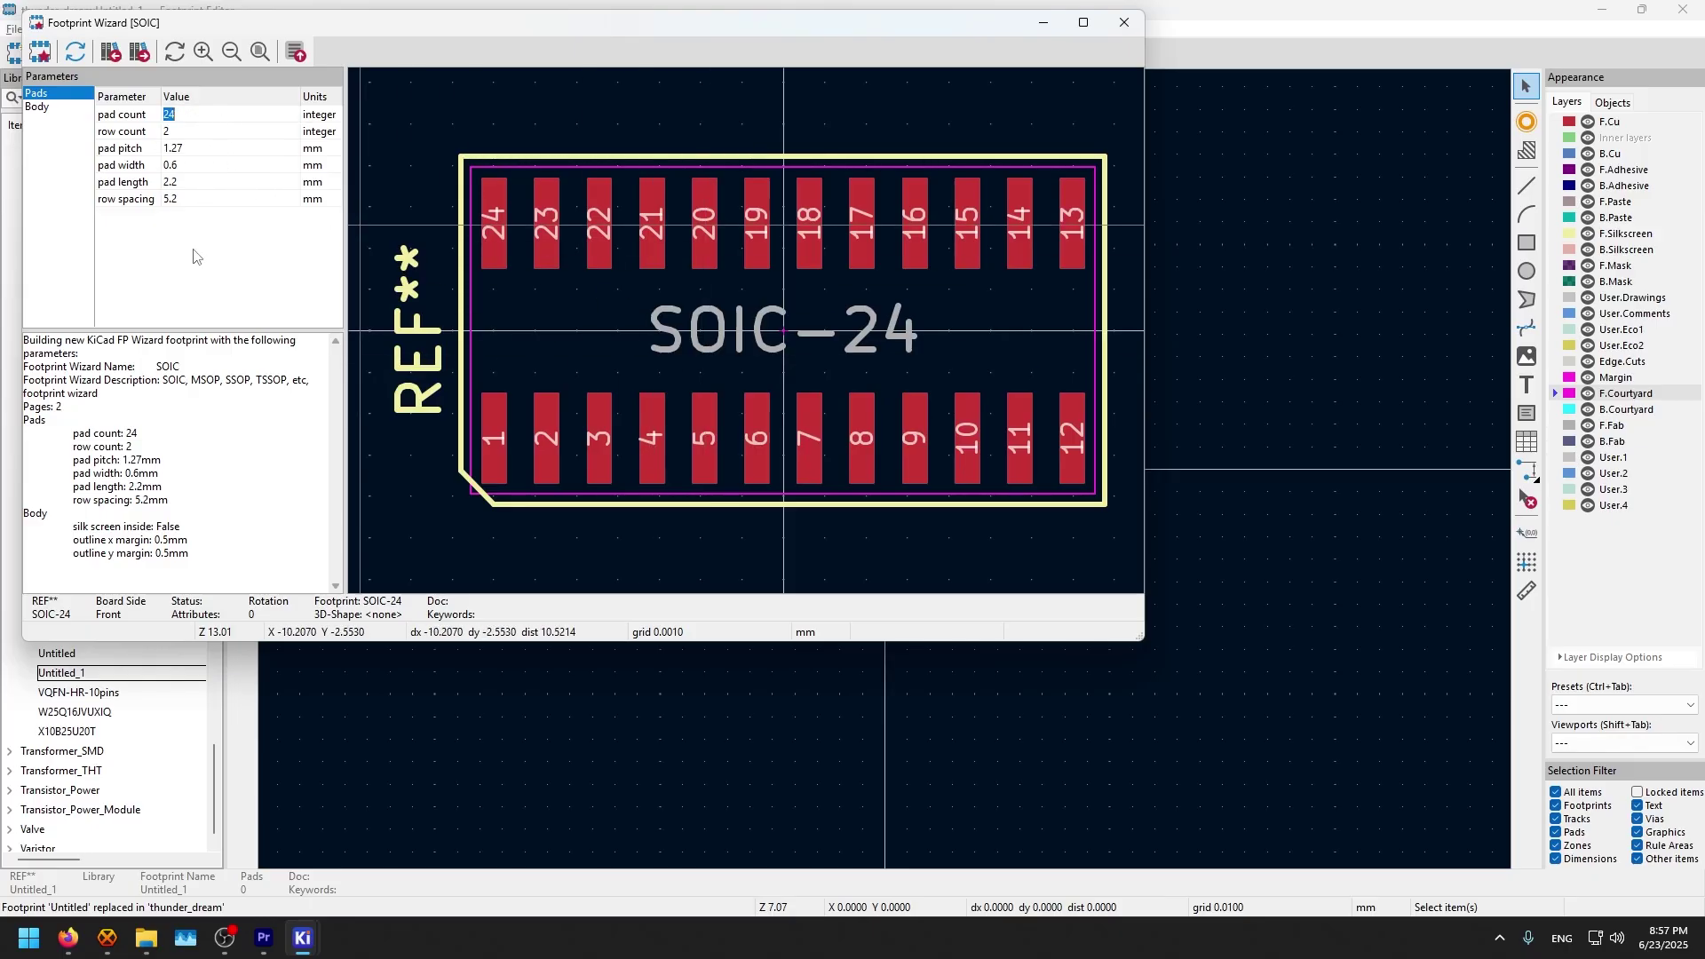
Step: Set the wizard to 8 pads at 1.27 mm pitch, 1.55 mm pad length and 5.4 mm row spacing
text(8)
key(Return)
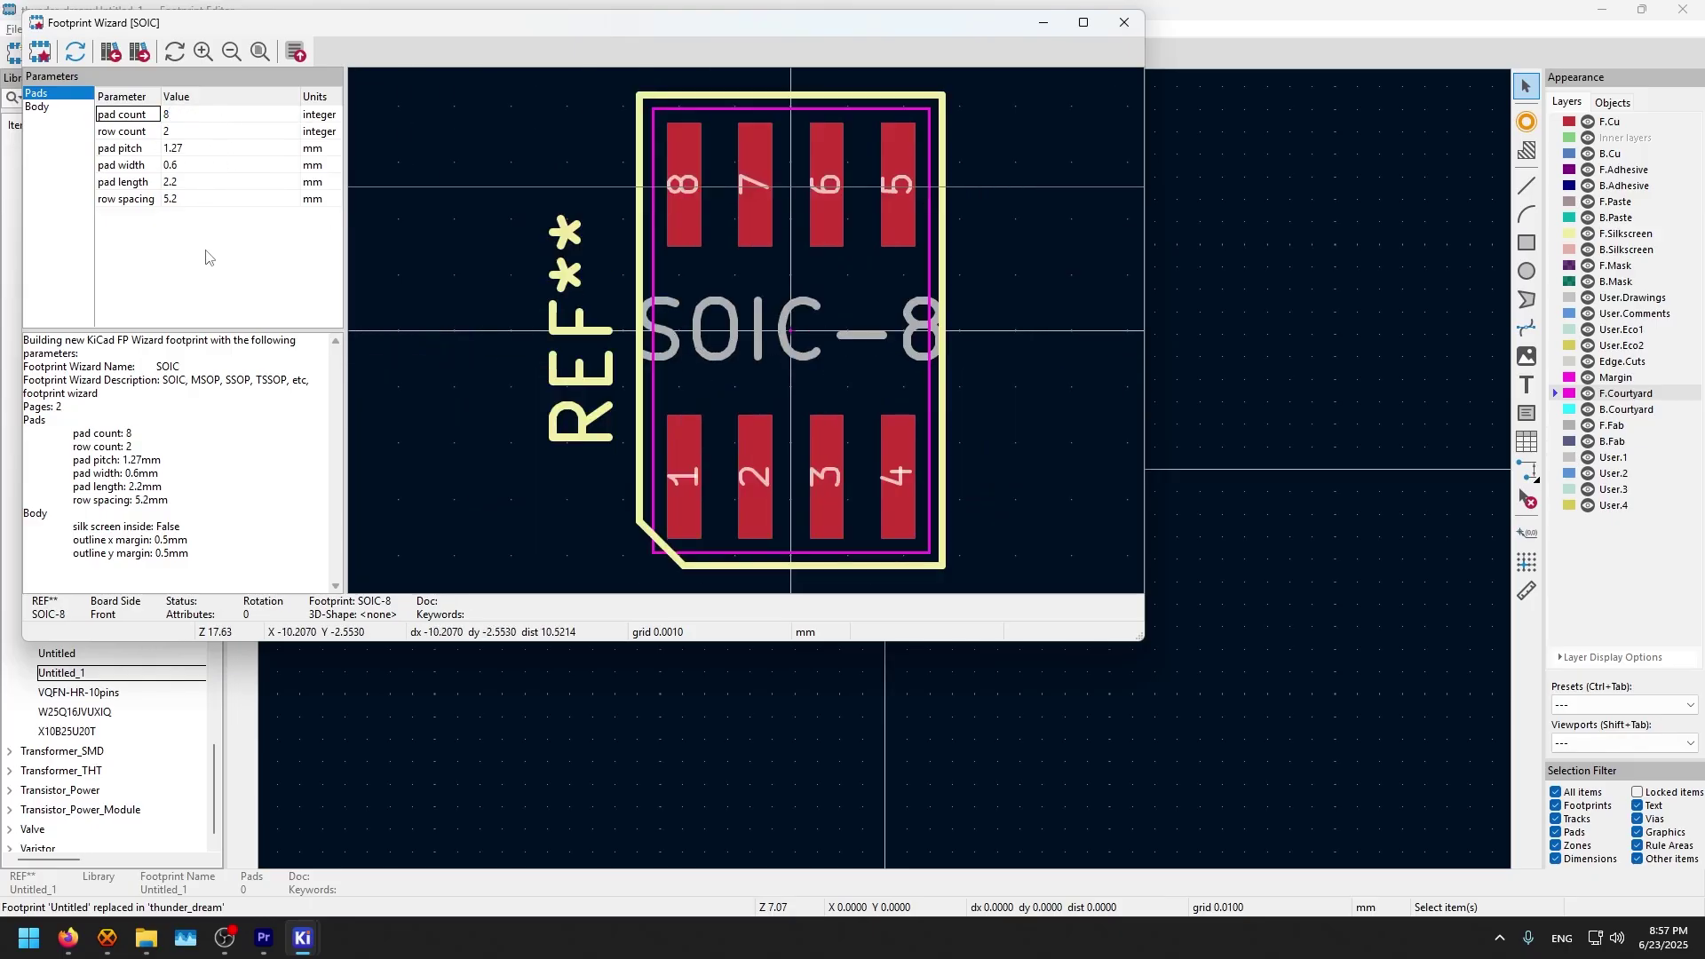
click(199, 132)
click(206, 153)
key(Return)
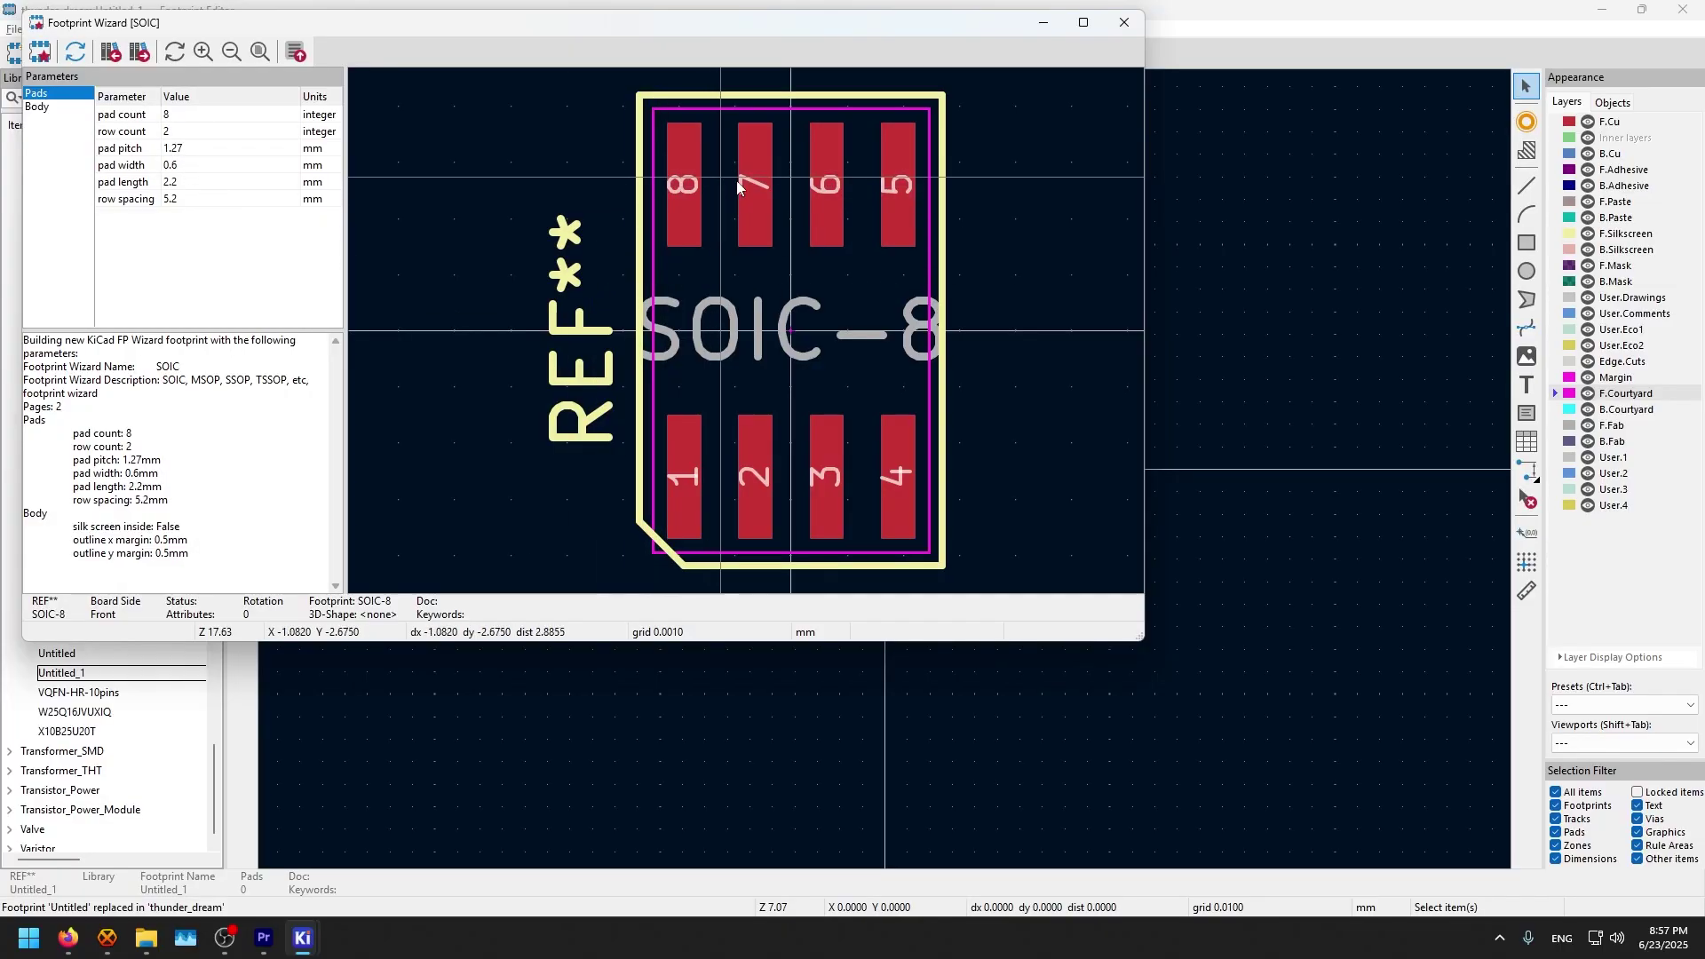
click(204, 169)
click(206, 182)
text(1.55)
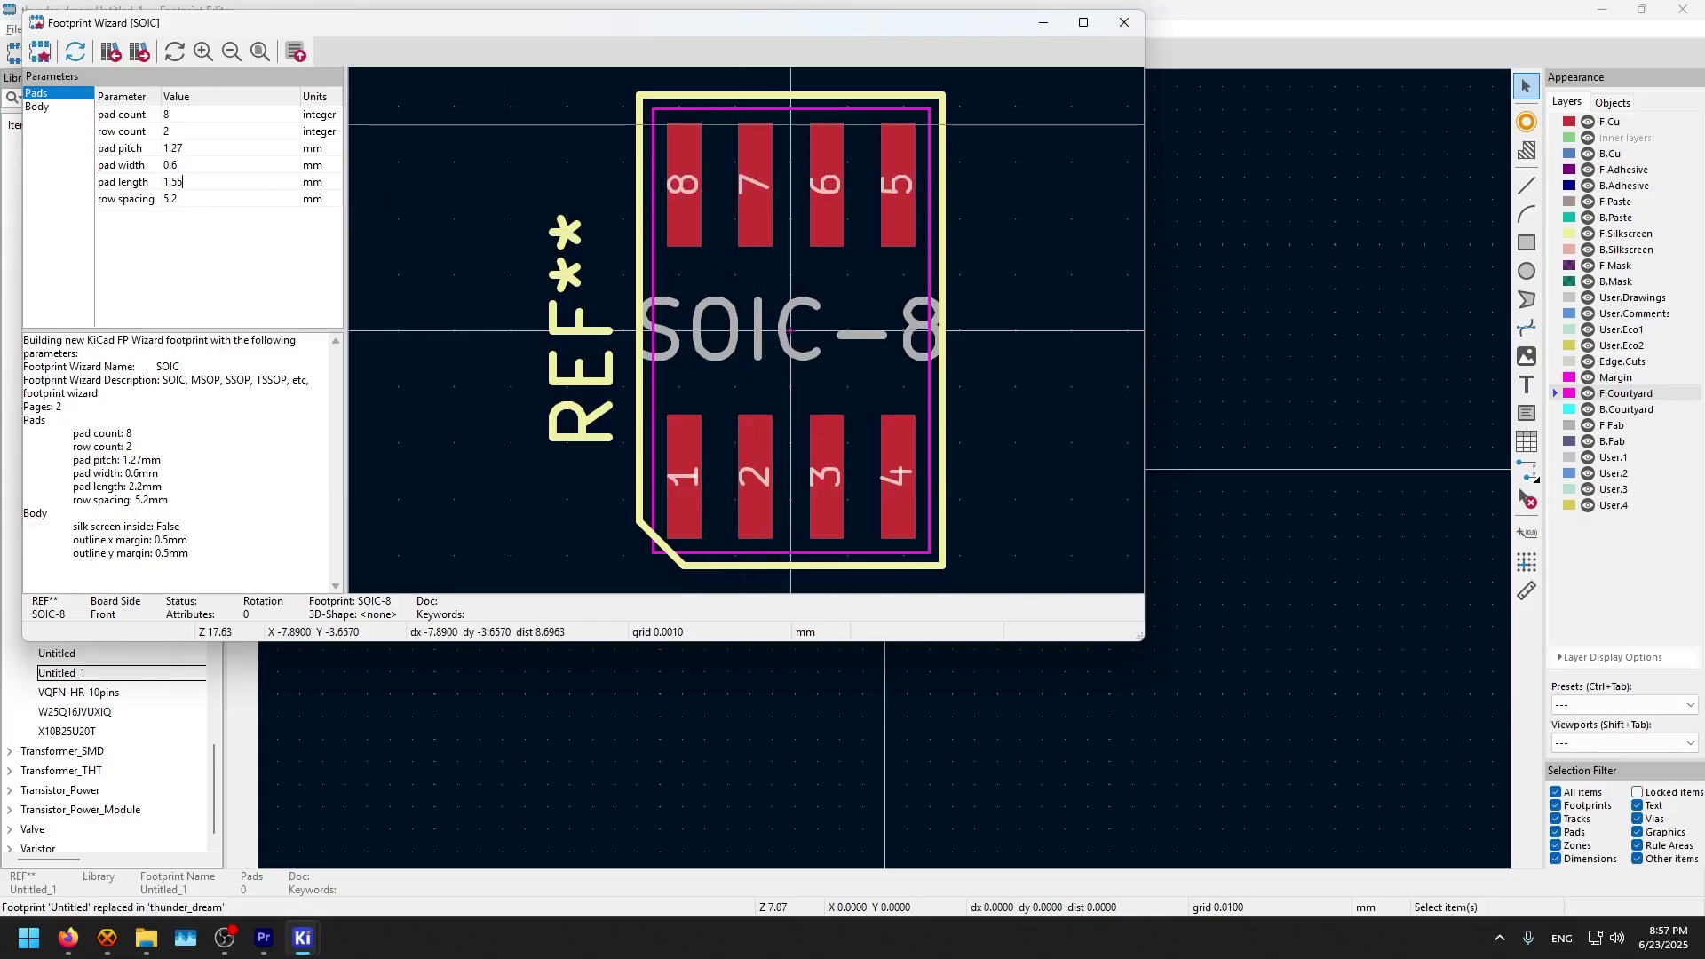
click(216, 276)
click(185, 197)
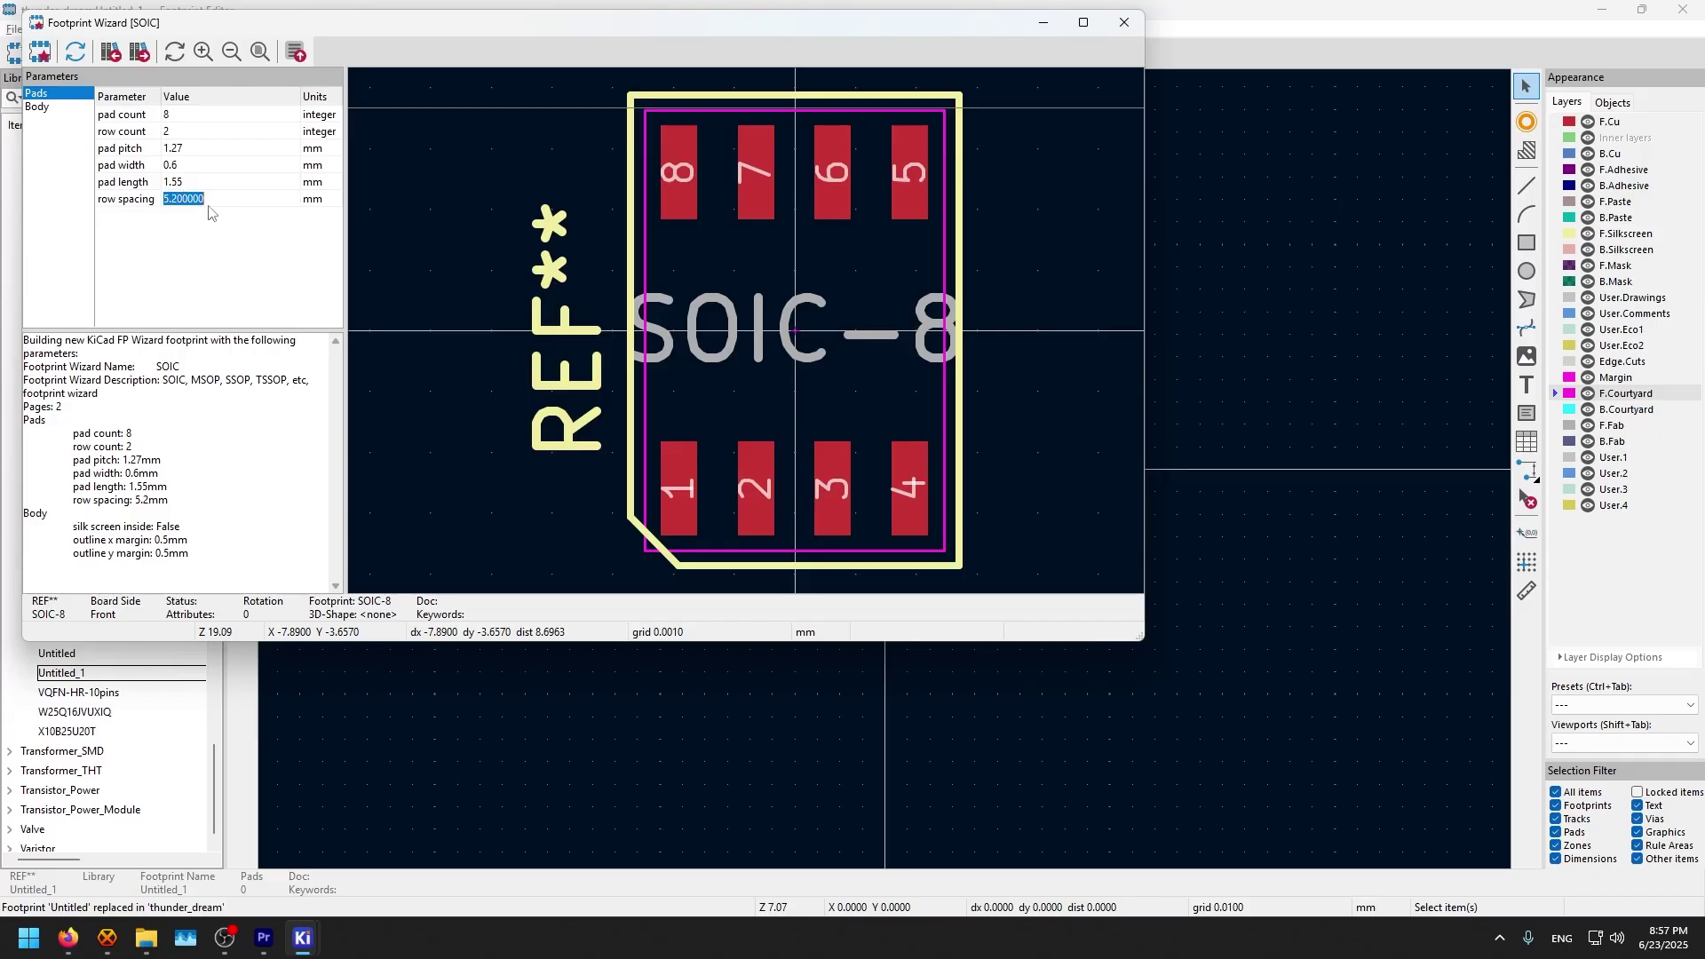
text(5.4)
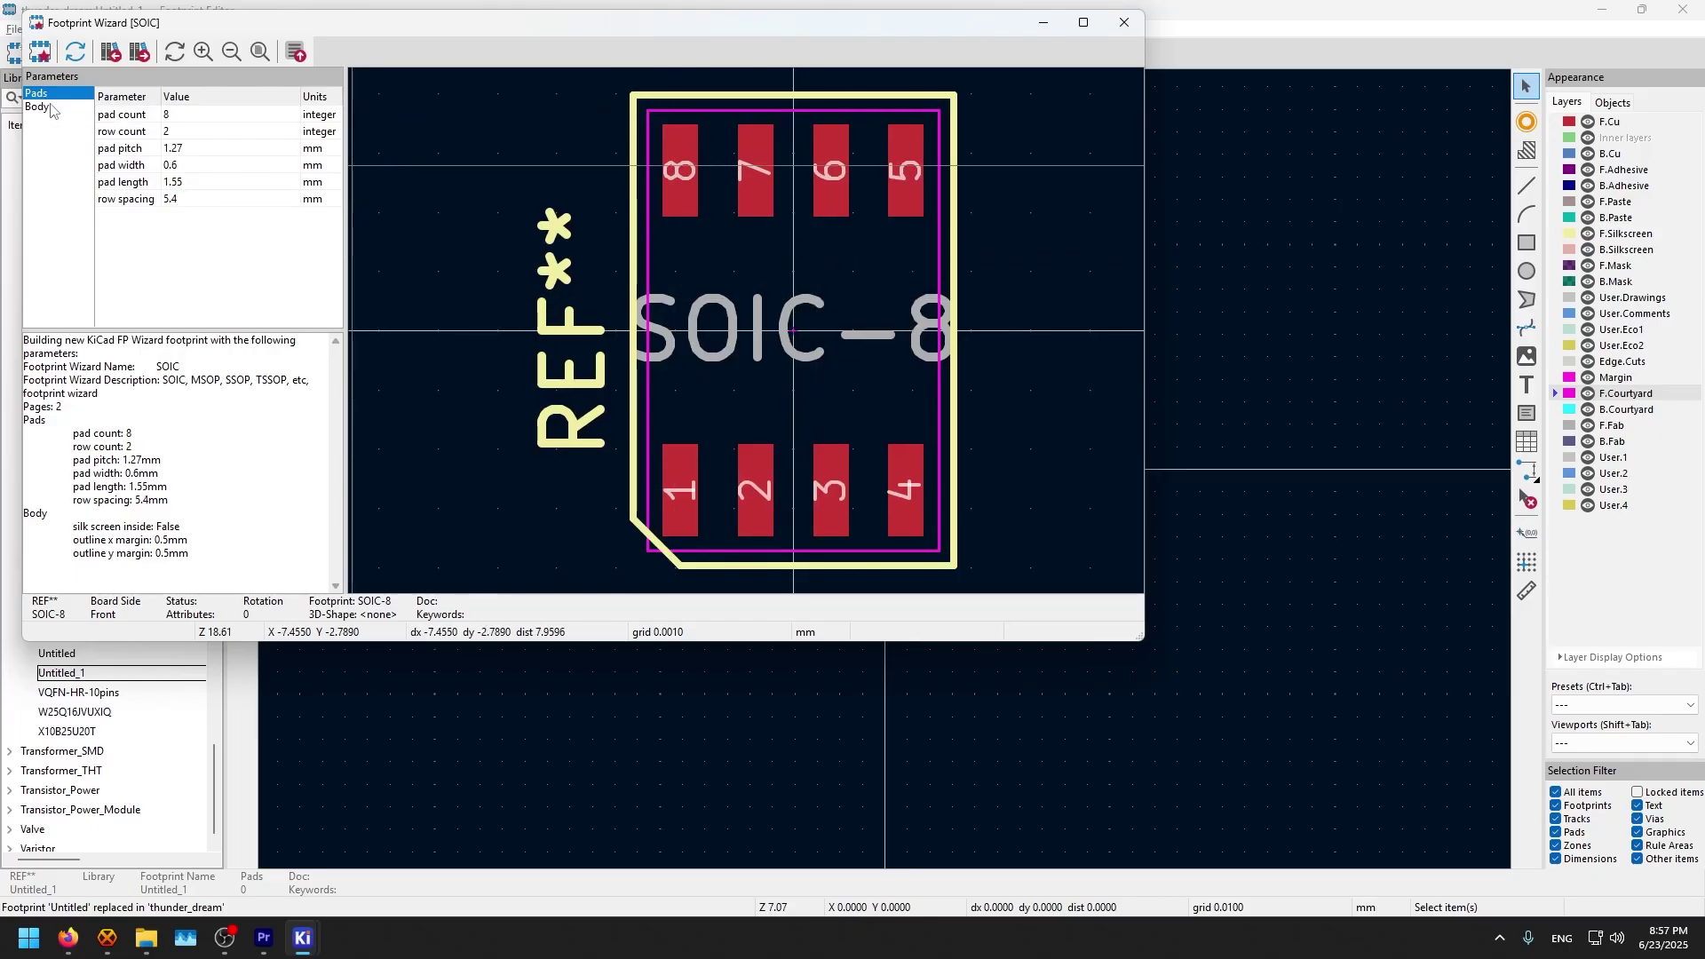
Step: On the Body page, keep the silkscreen outside the pads and set both outline margins to 0.75 mm
click(78, 108)
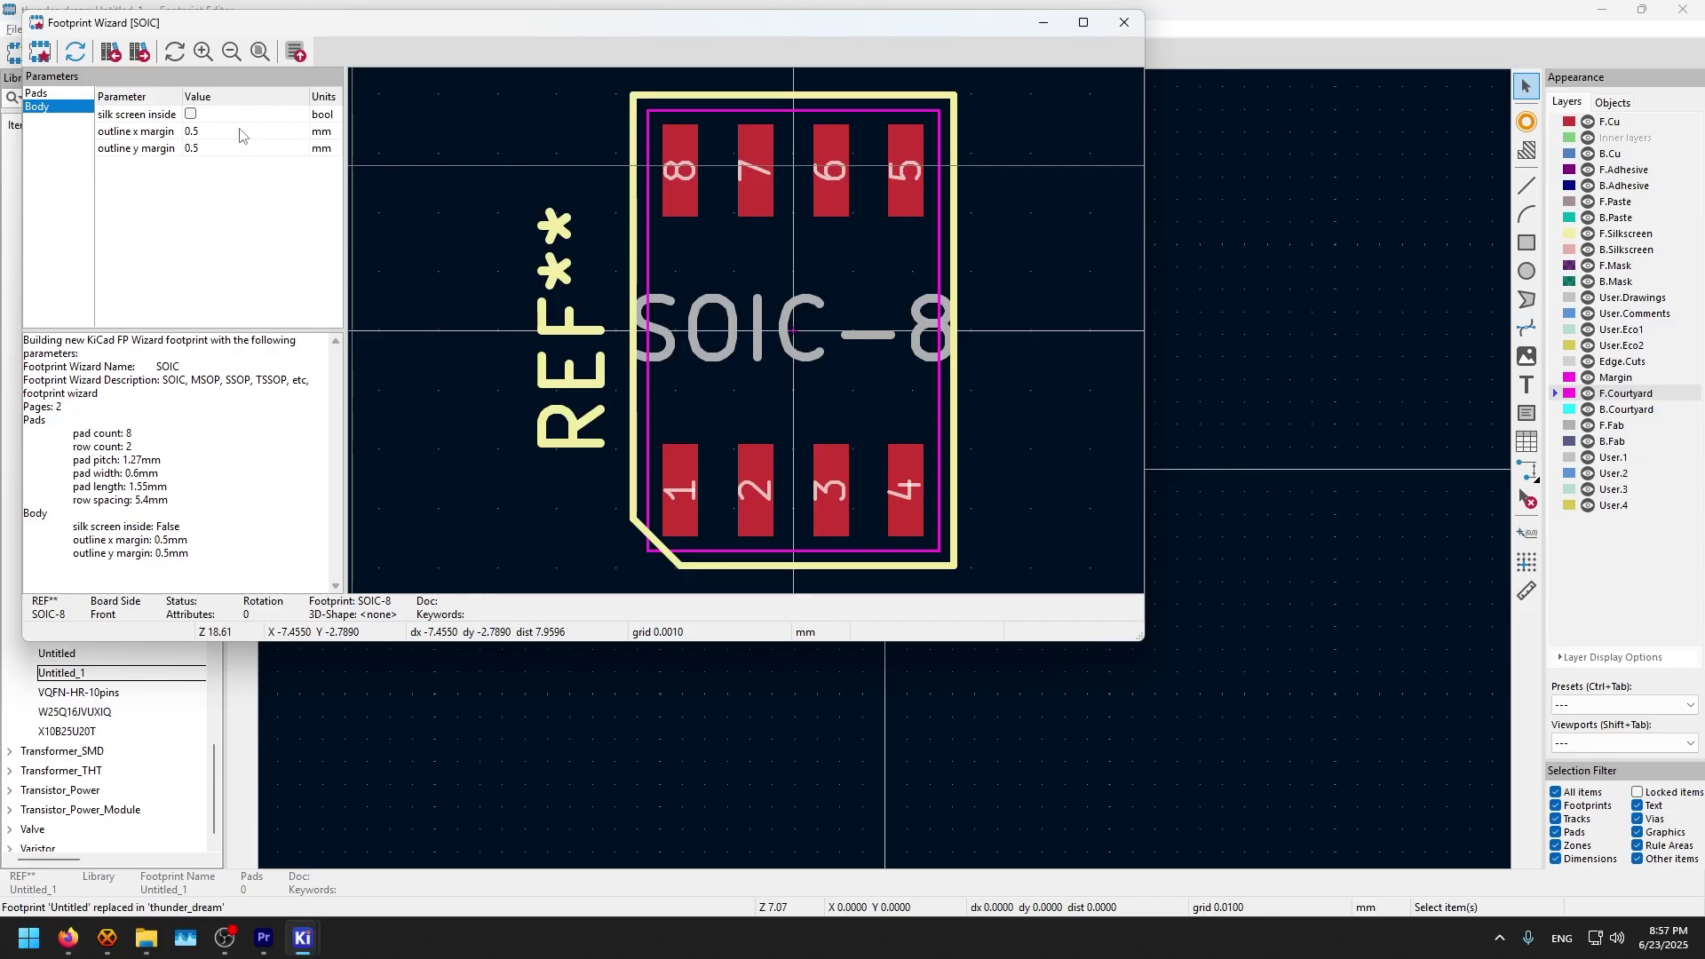
click(191, 115)
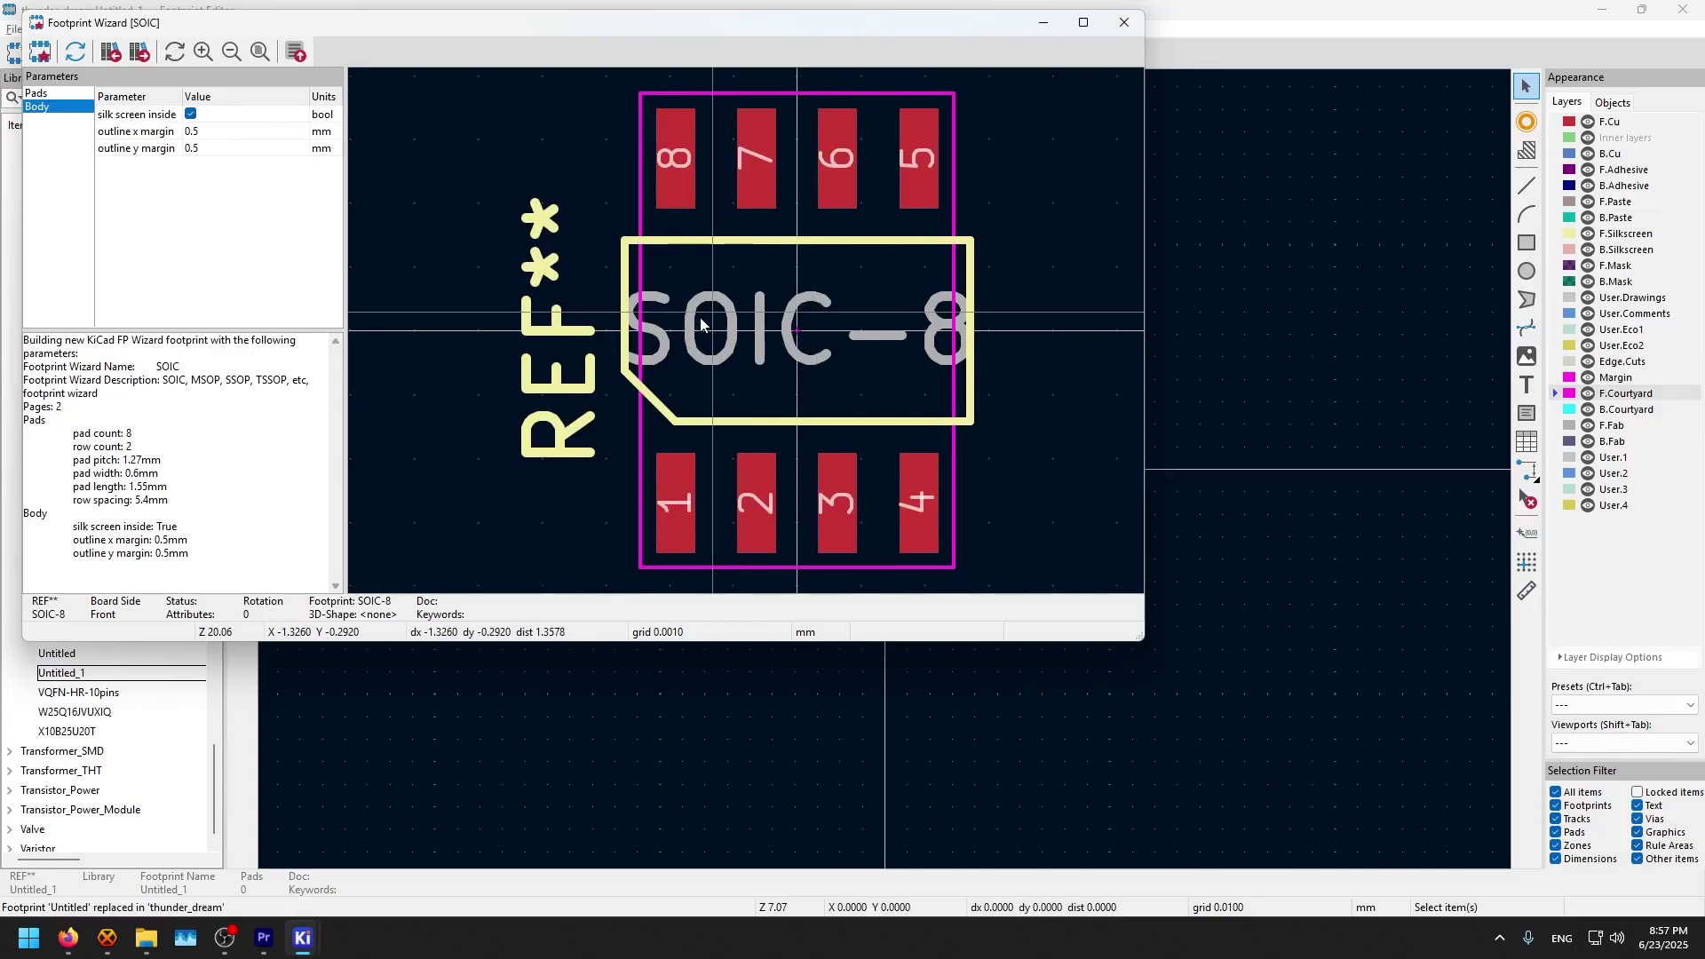
click(191, 114)
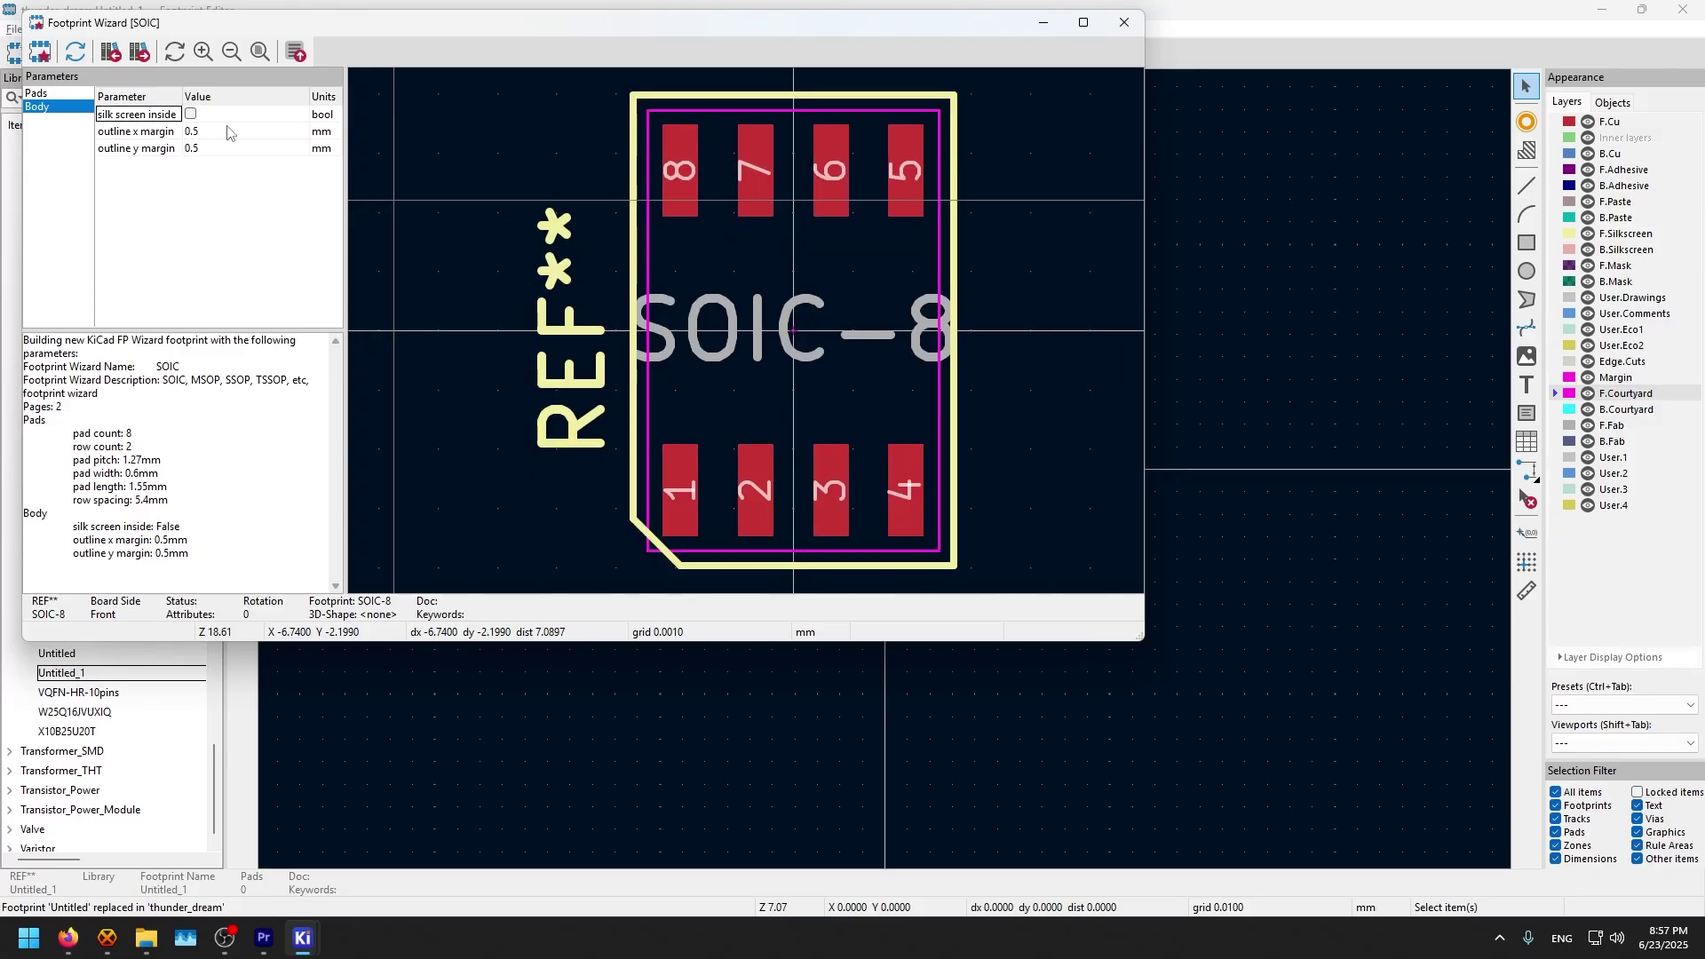
click(228, 131)
text(0.)
key(Return)
double_click(200, 149)
text(0.75)
key(Return)
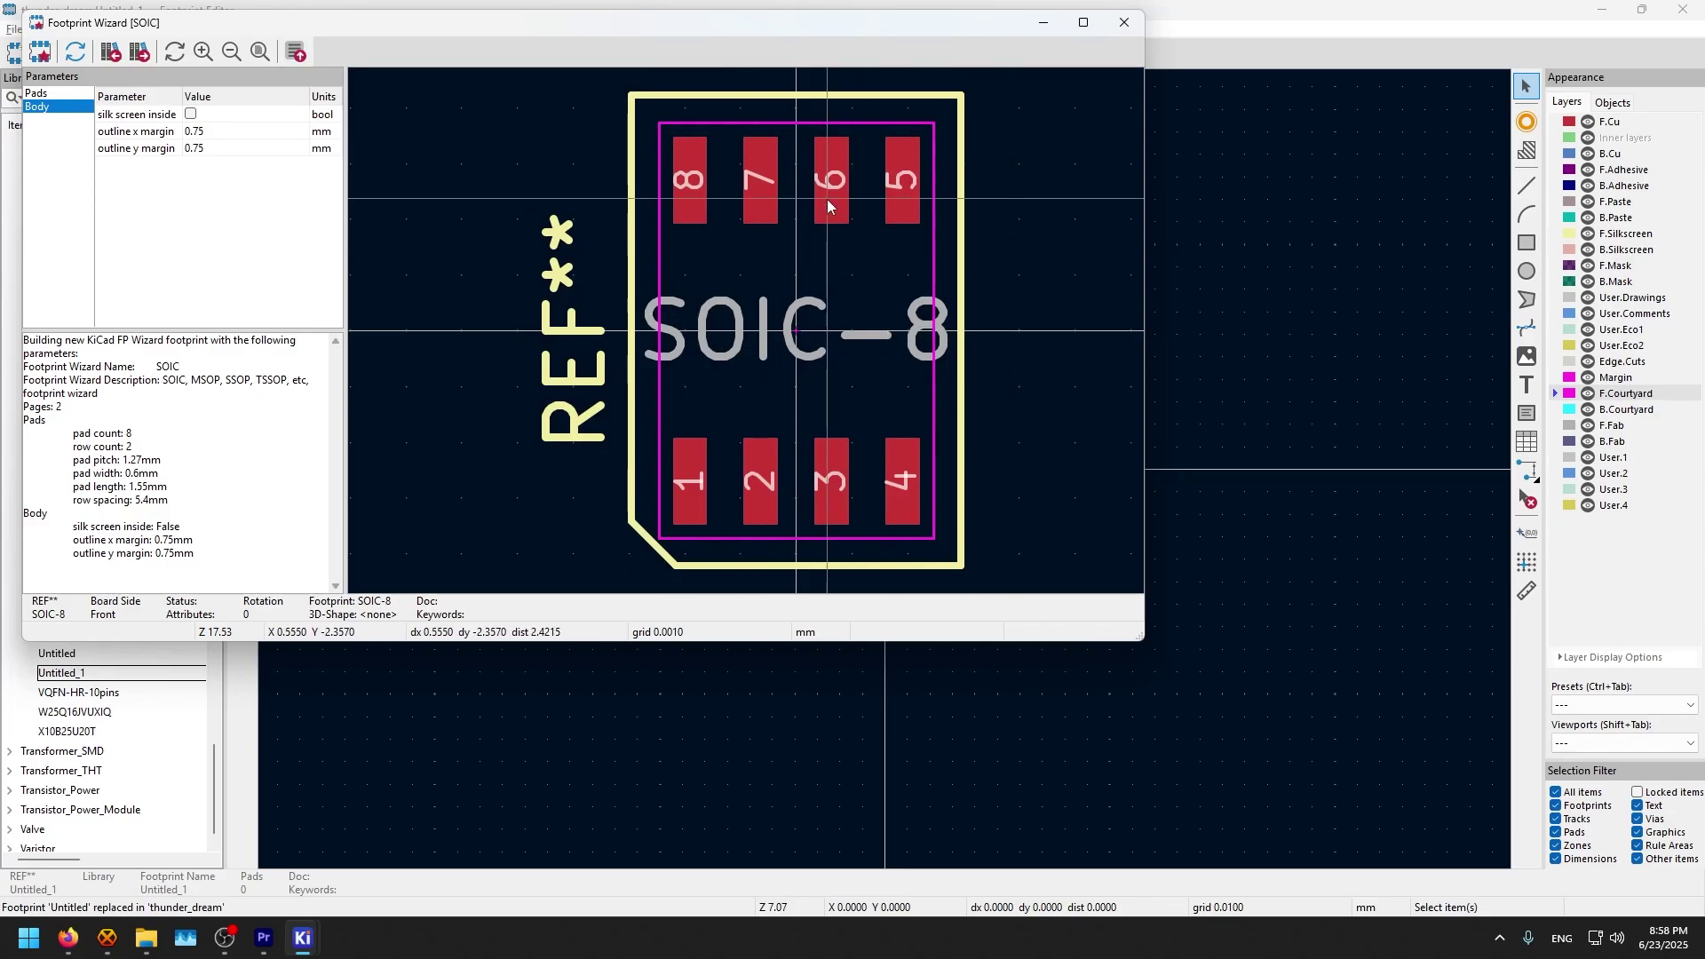
Step: Export the generated SOIC-8 footprint into the editor and frame pads 1–4
click(297, 54)
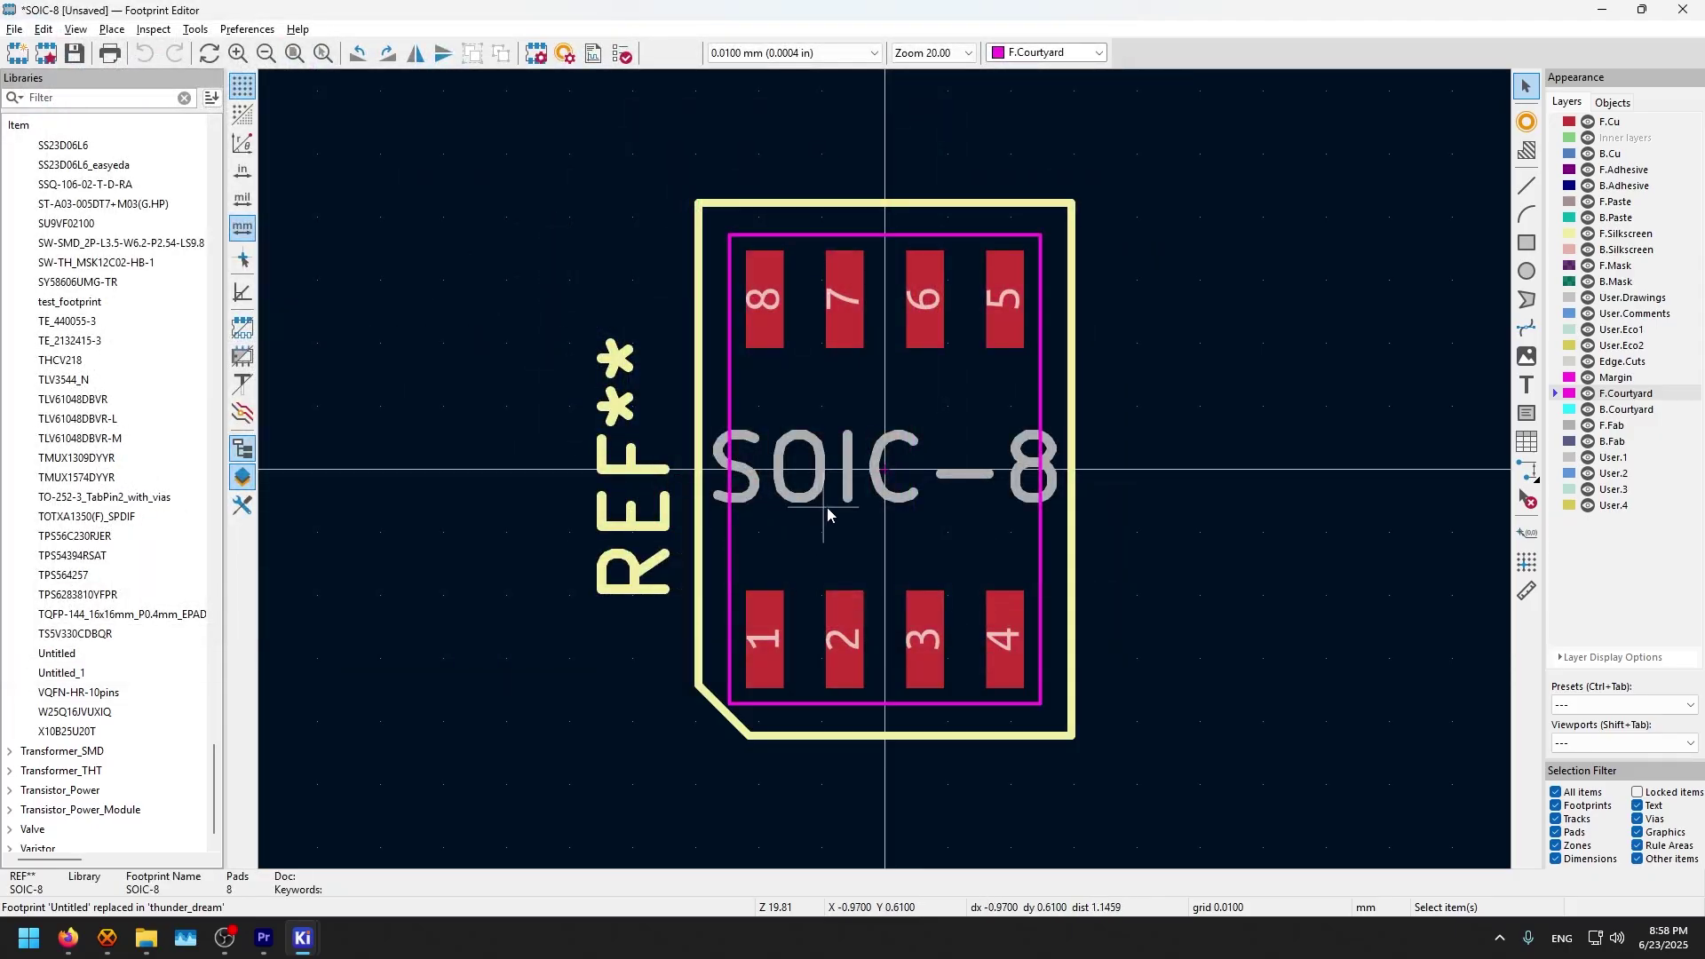
scroll(1164, 312, down, 2)
scroll(898, 476, up, 4)
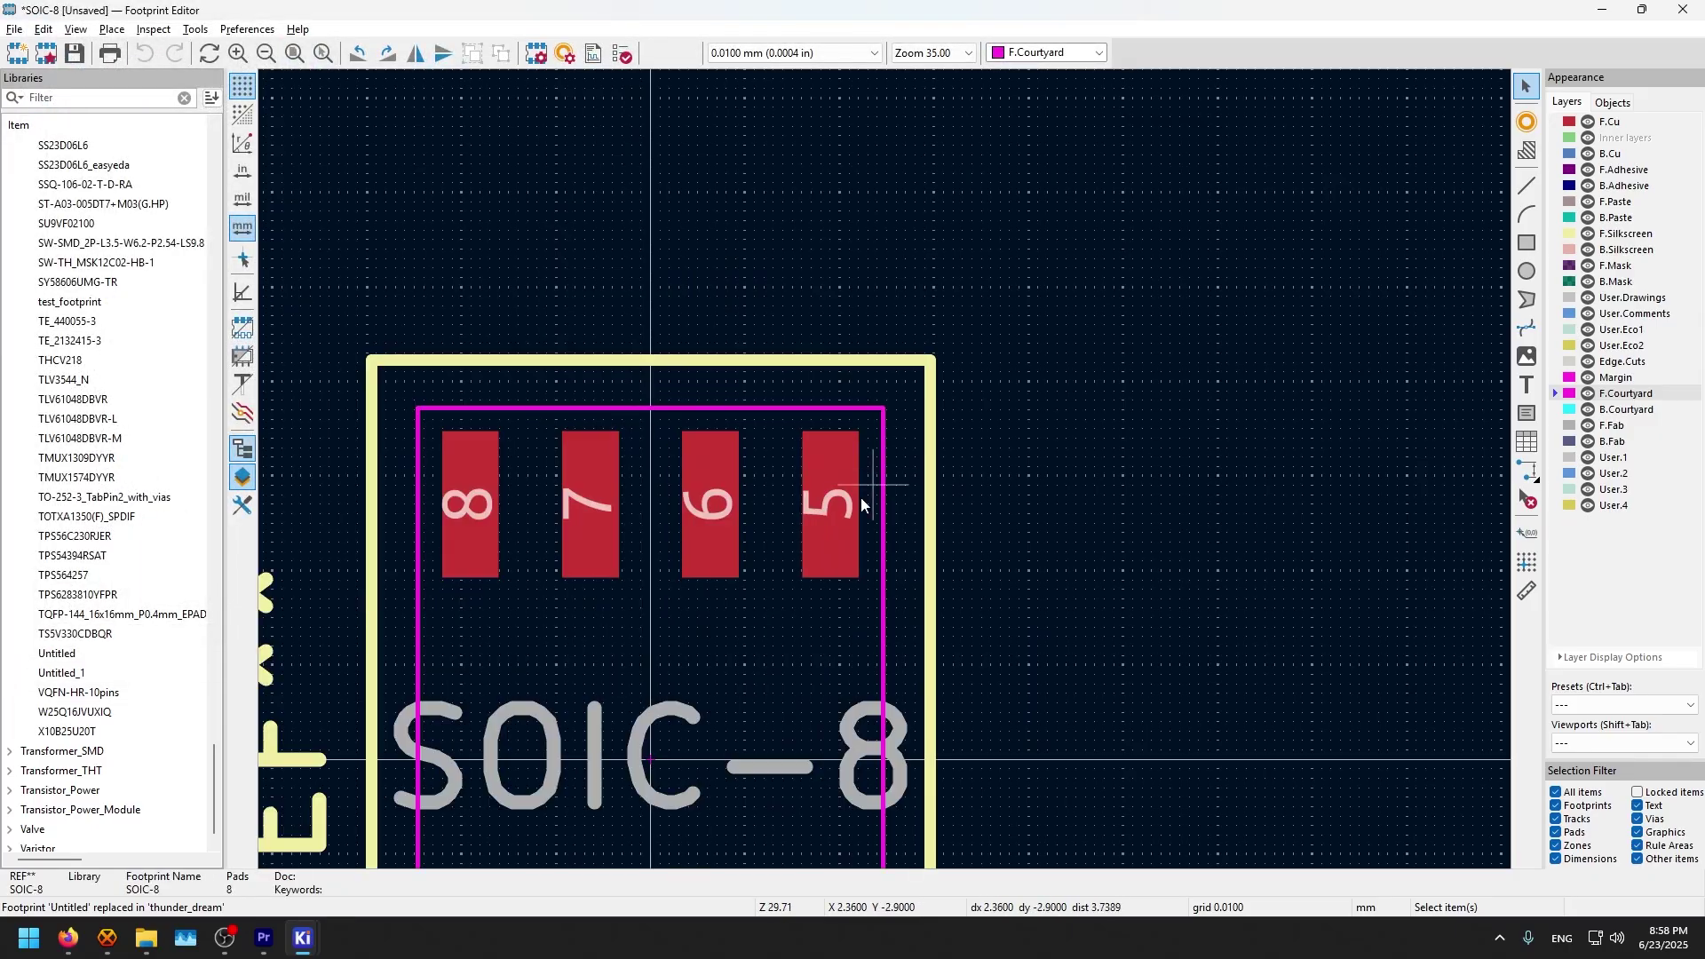
middle_drag(854, 448, 1099, 268)
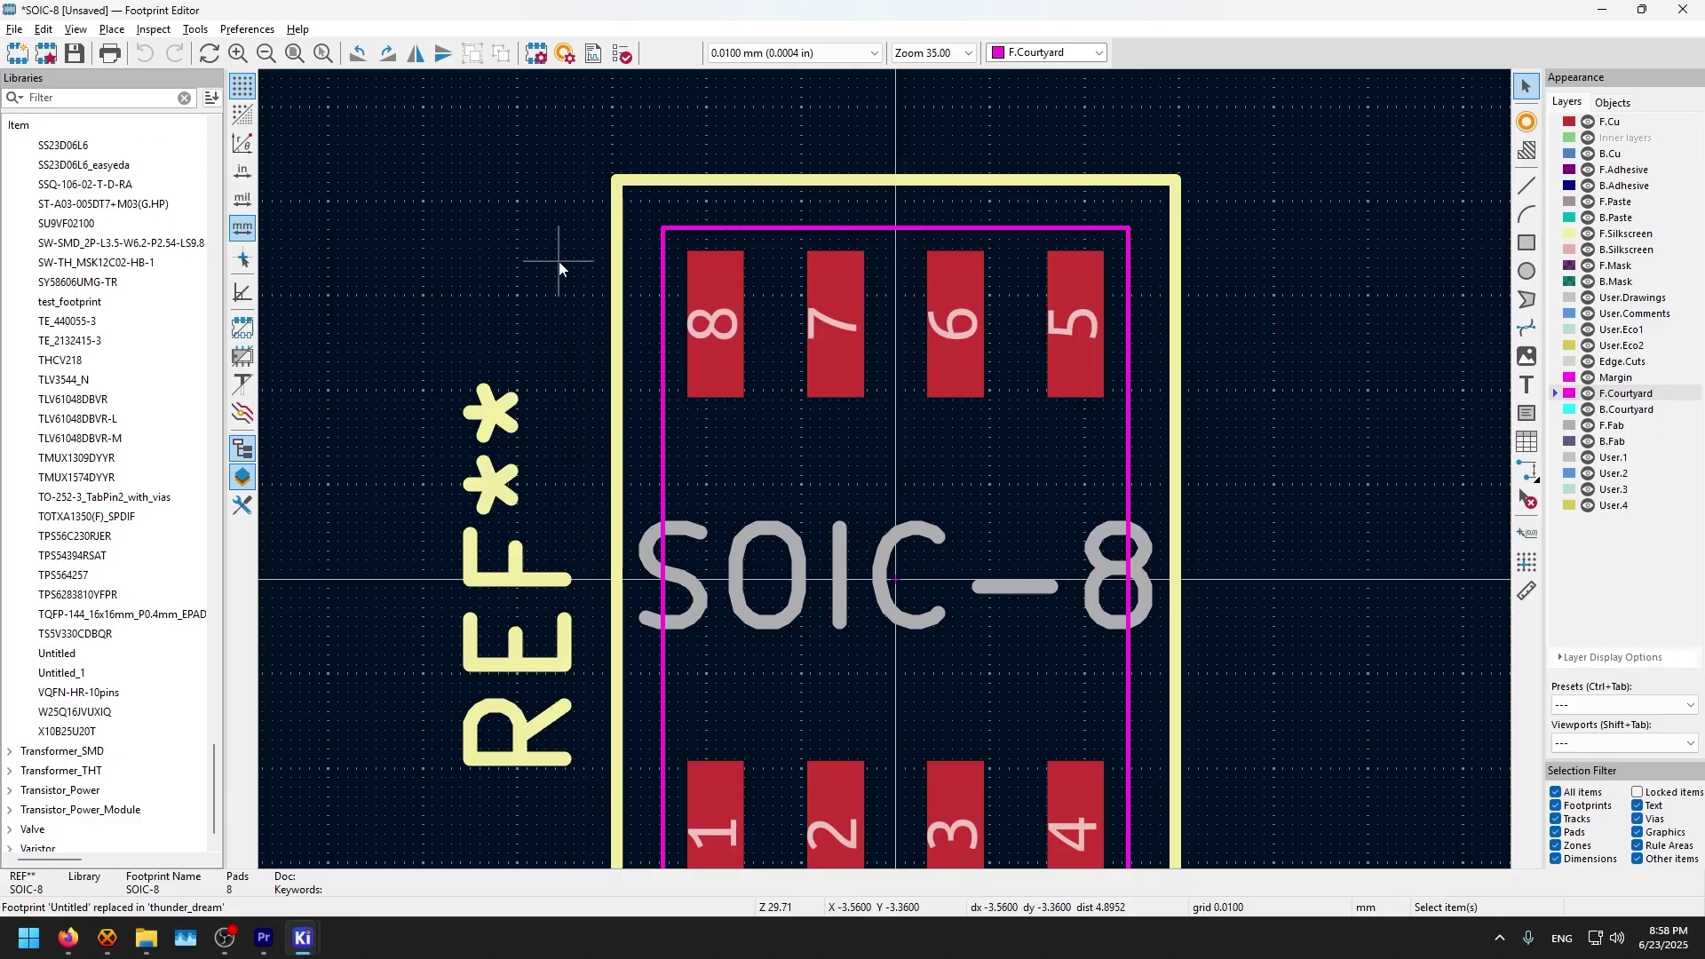
Step: Preview the SOIC-8 in the 3D Viewer, then make F.Cu the active layer
key(alt+3)
drag(739, 548, 710, 704)
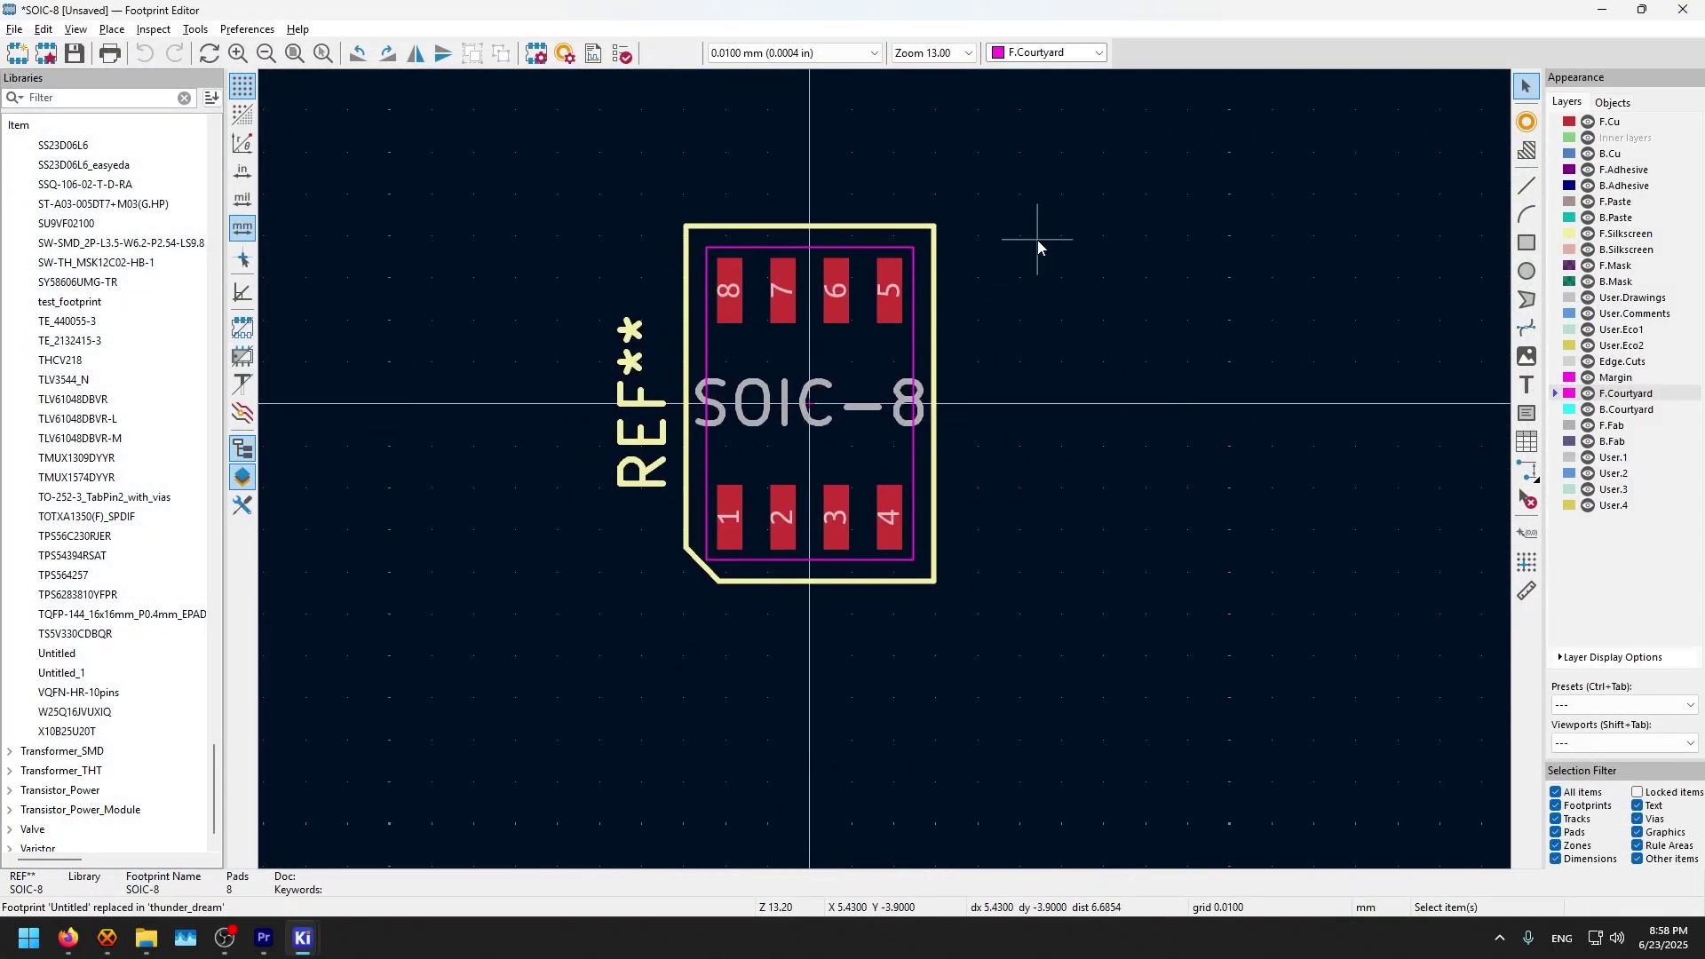
click(1624, 124)
Step: Toggle F.Cu, F.Paste and F.Mask layer visibility to inspect the pads
scroll(743, 321, up, 3)
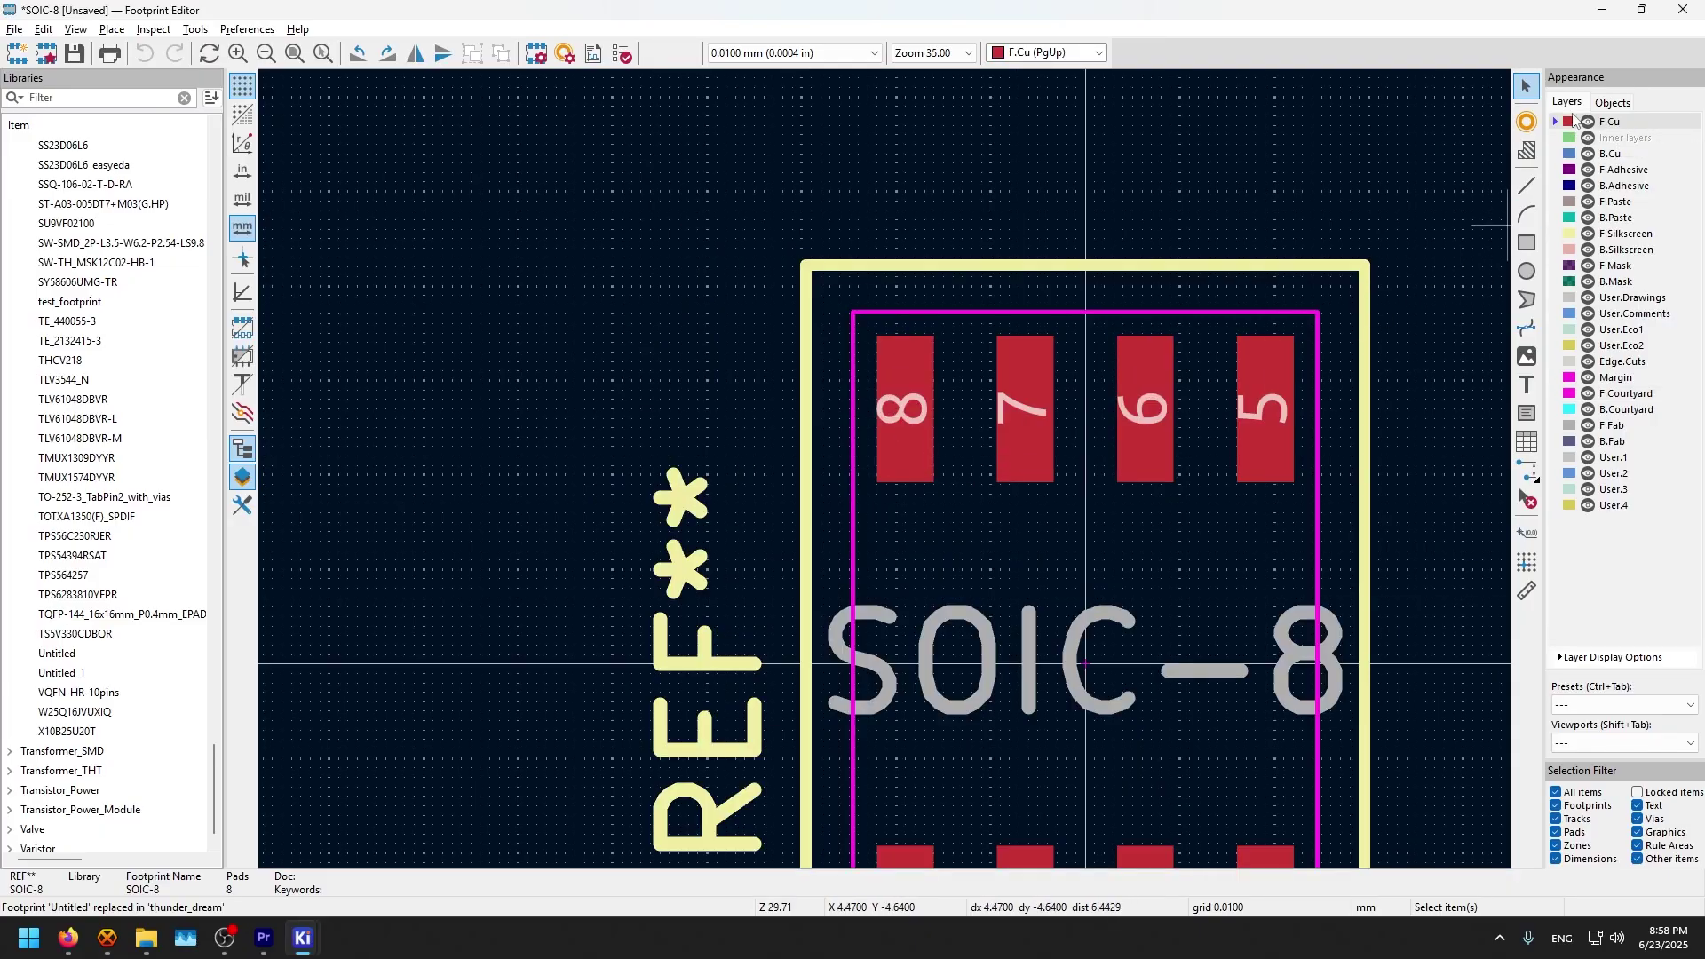
click(1592, 133)
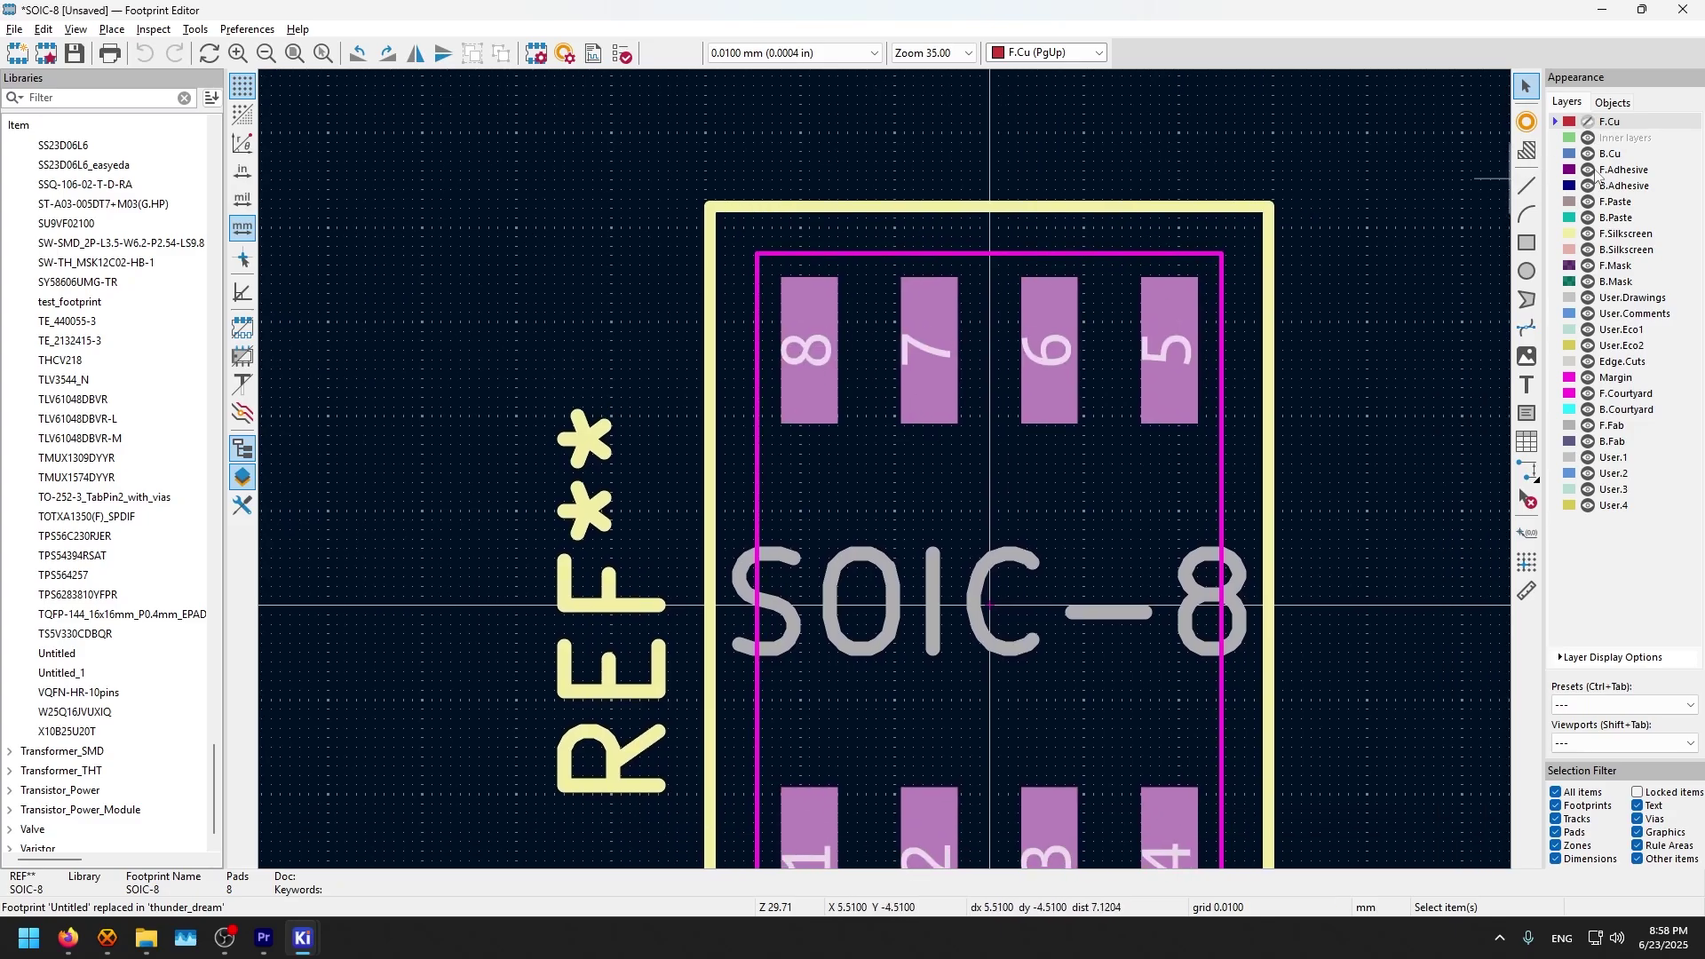
click(1592, 202)
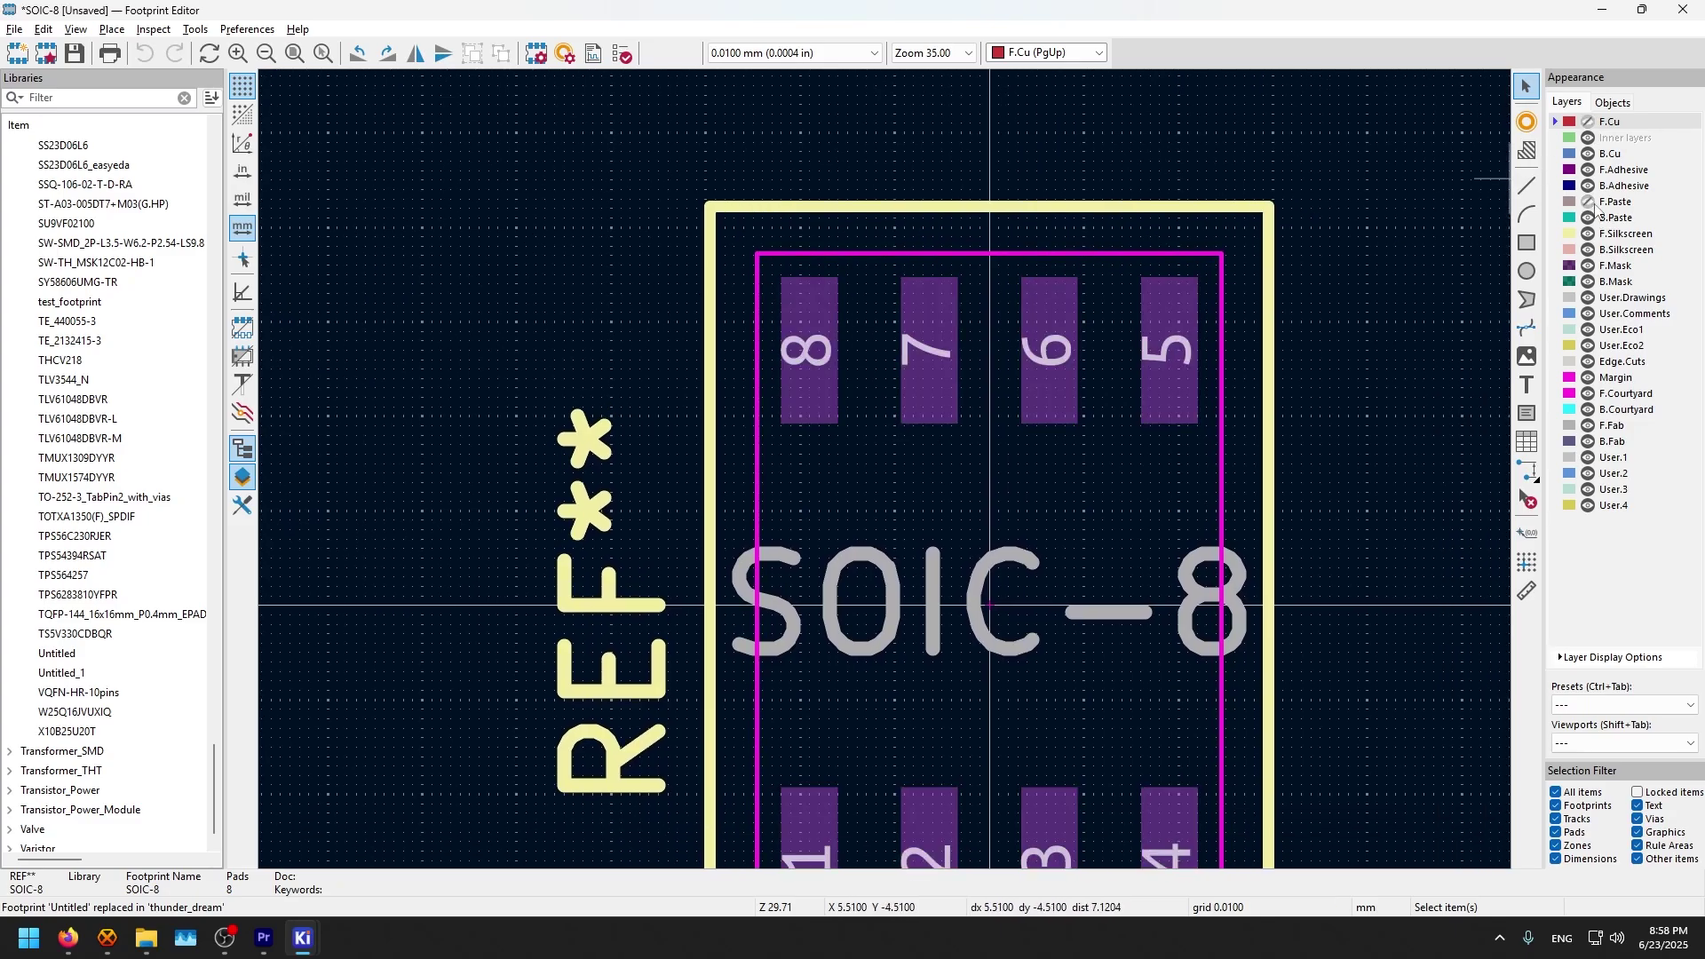
click(1588, 265)
click(1588, 266)
click(1590, 121)
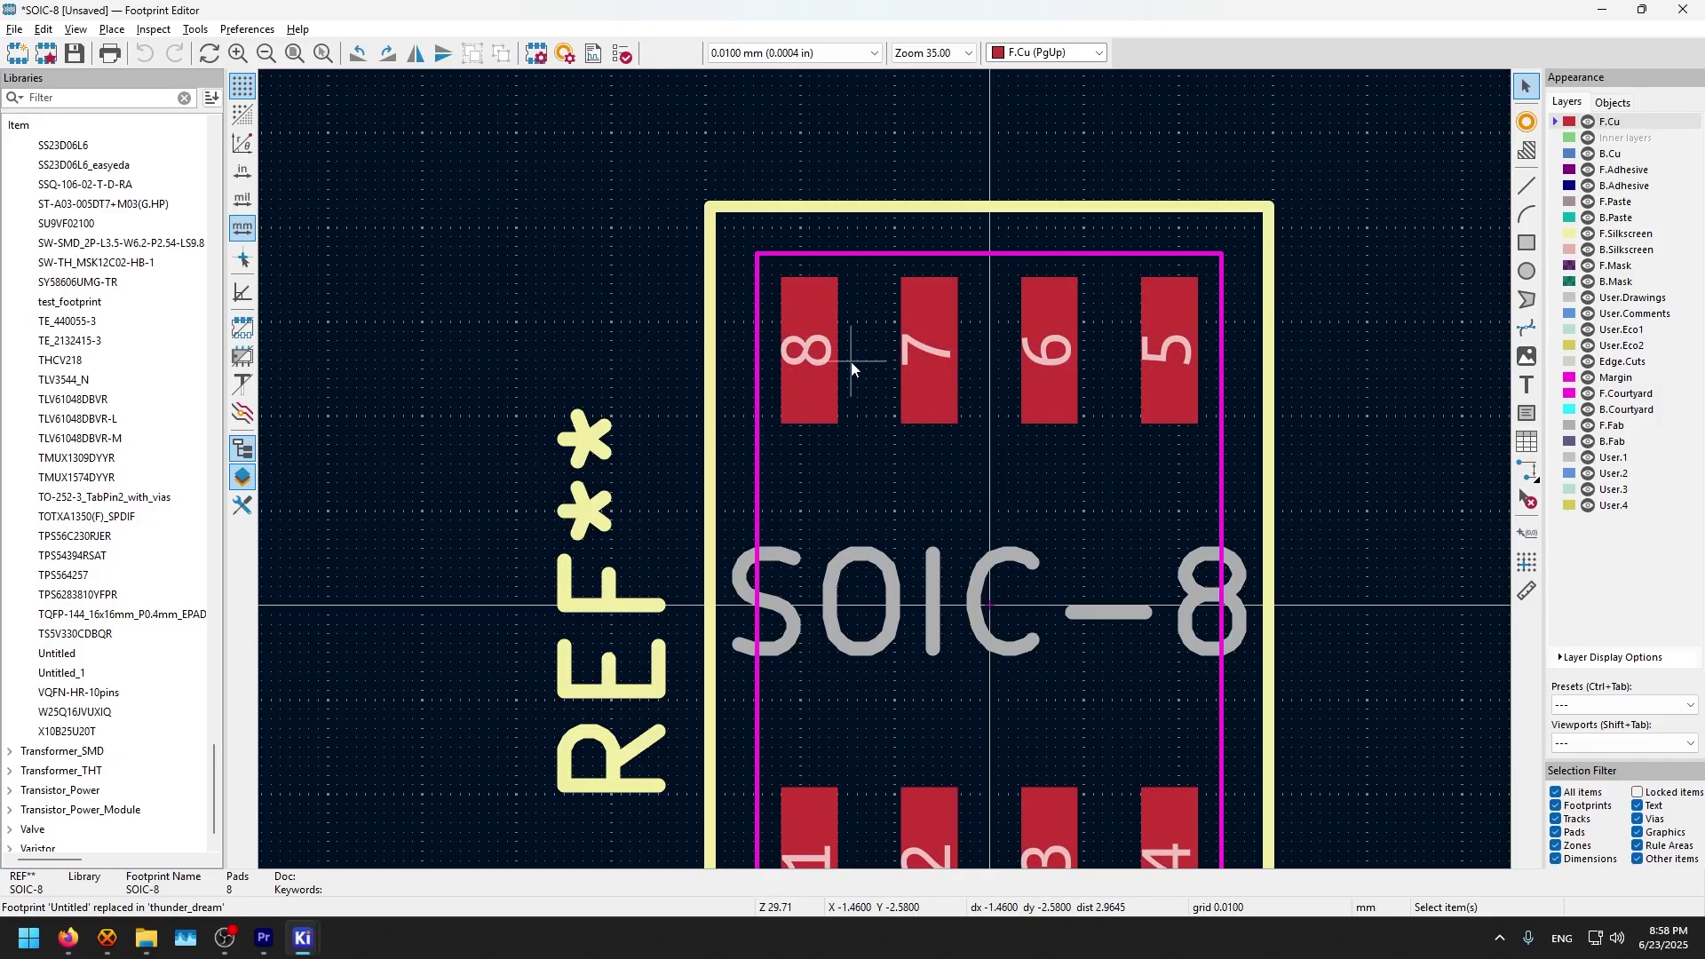
Step: Remove the F.Paste and F.Mask layers from pad 8 and view the footprint in 3D
click(829, 380)
double_click(828, 380)
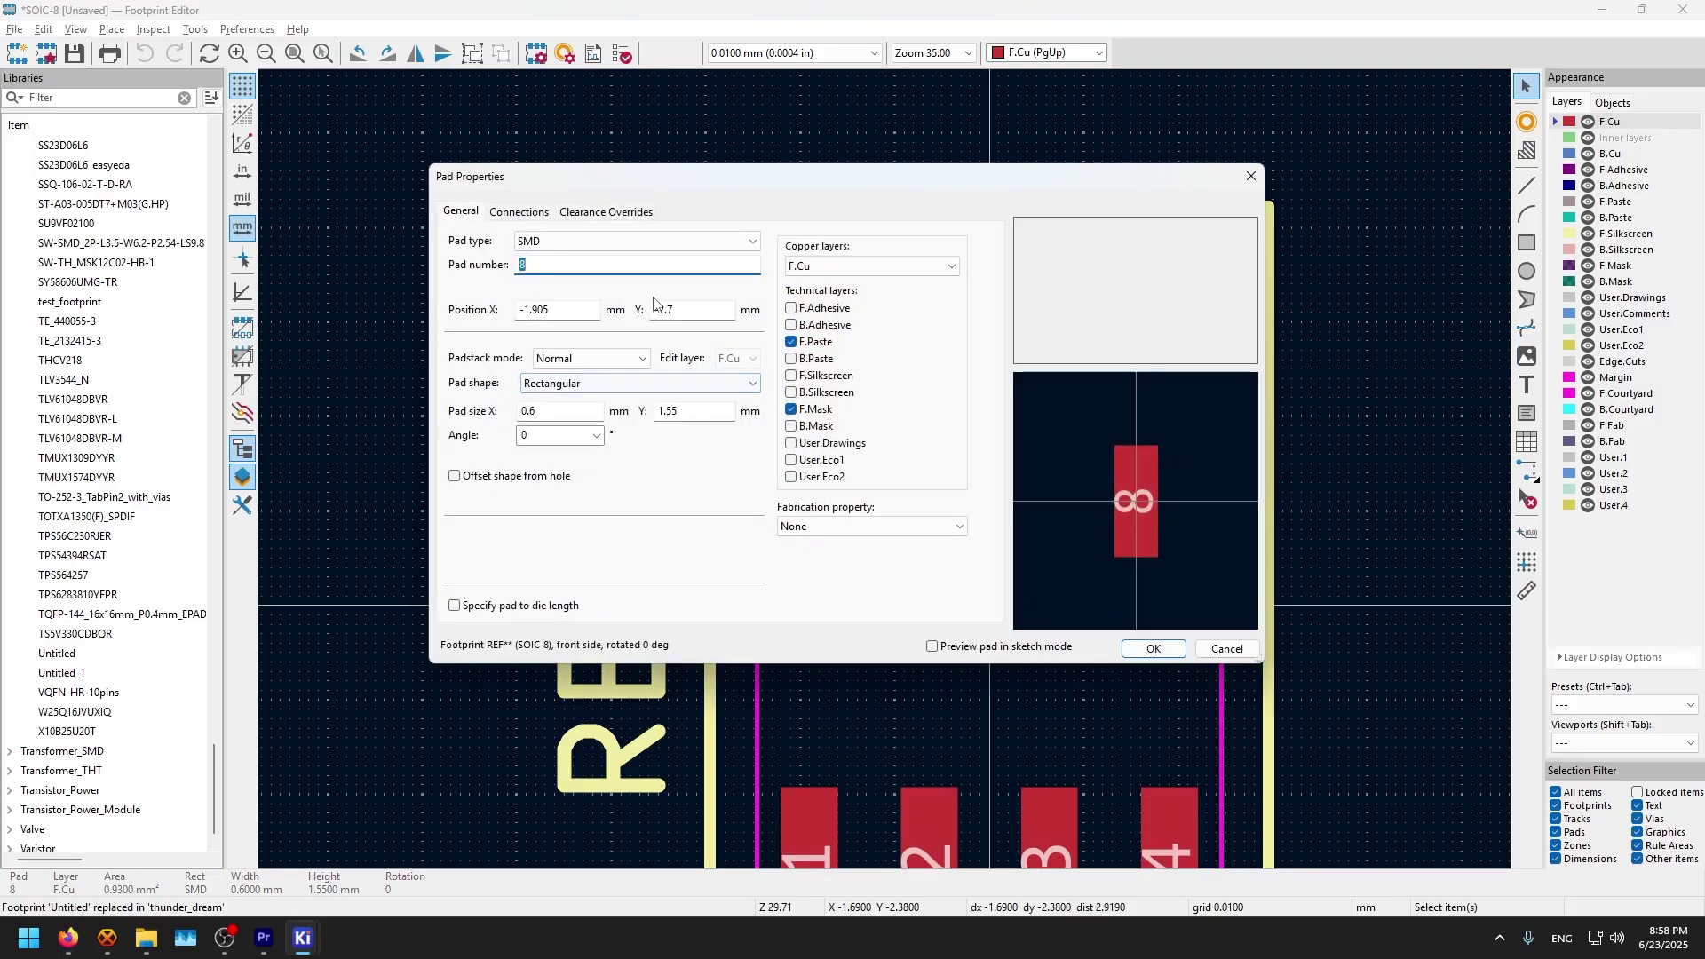
click(791, 342)
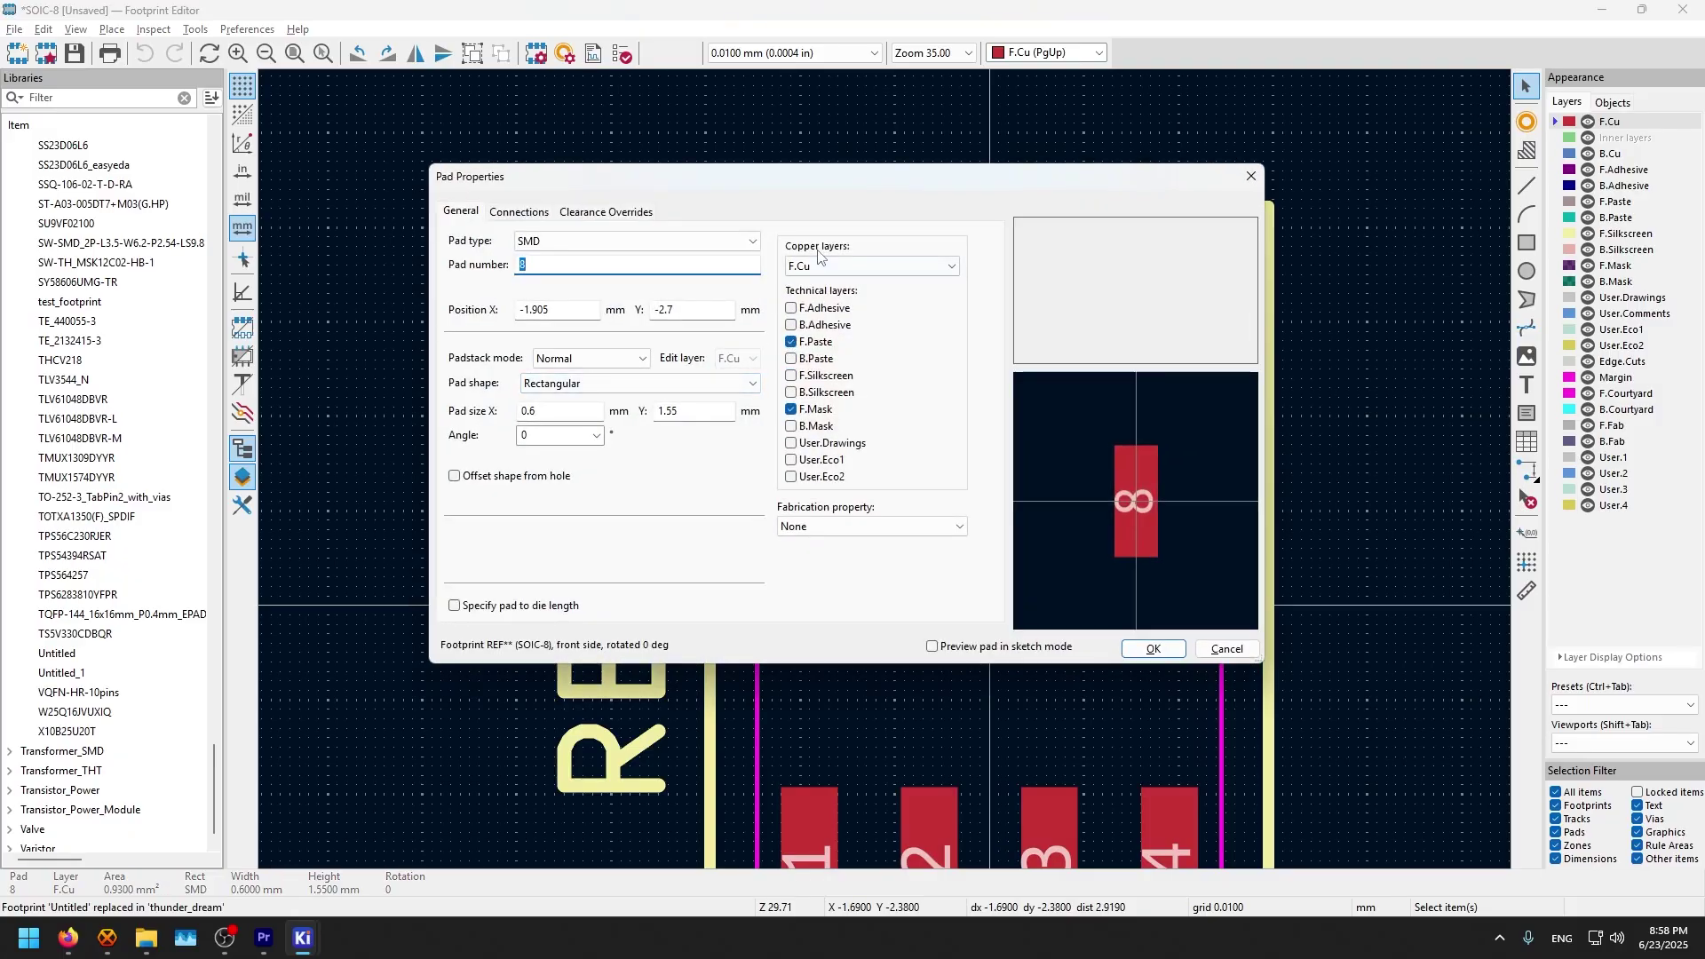
click(791, 342)
click(792, 411)
click(1172, 651)
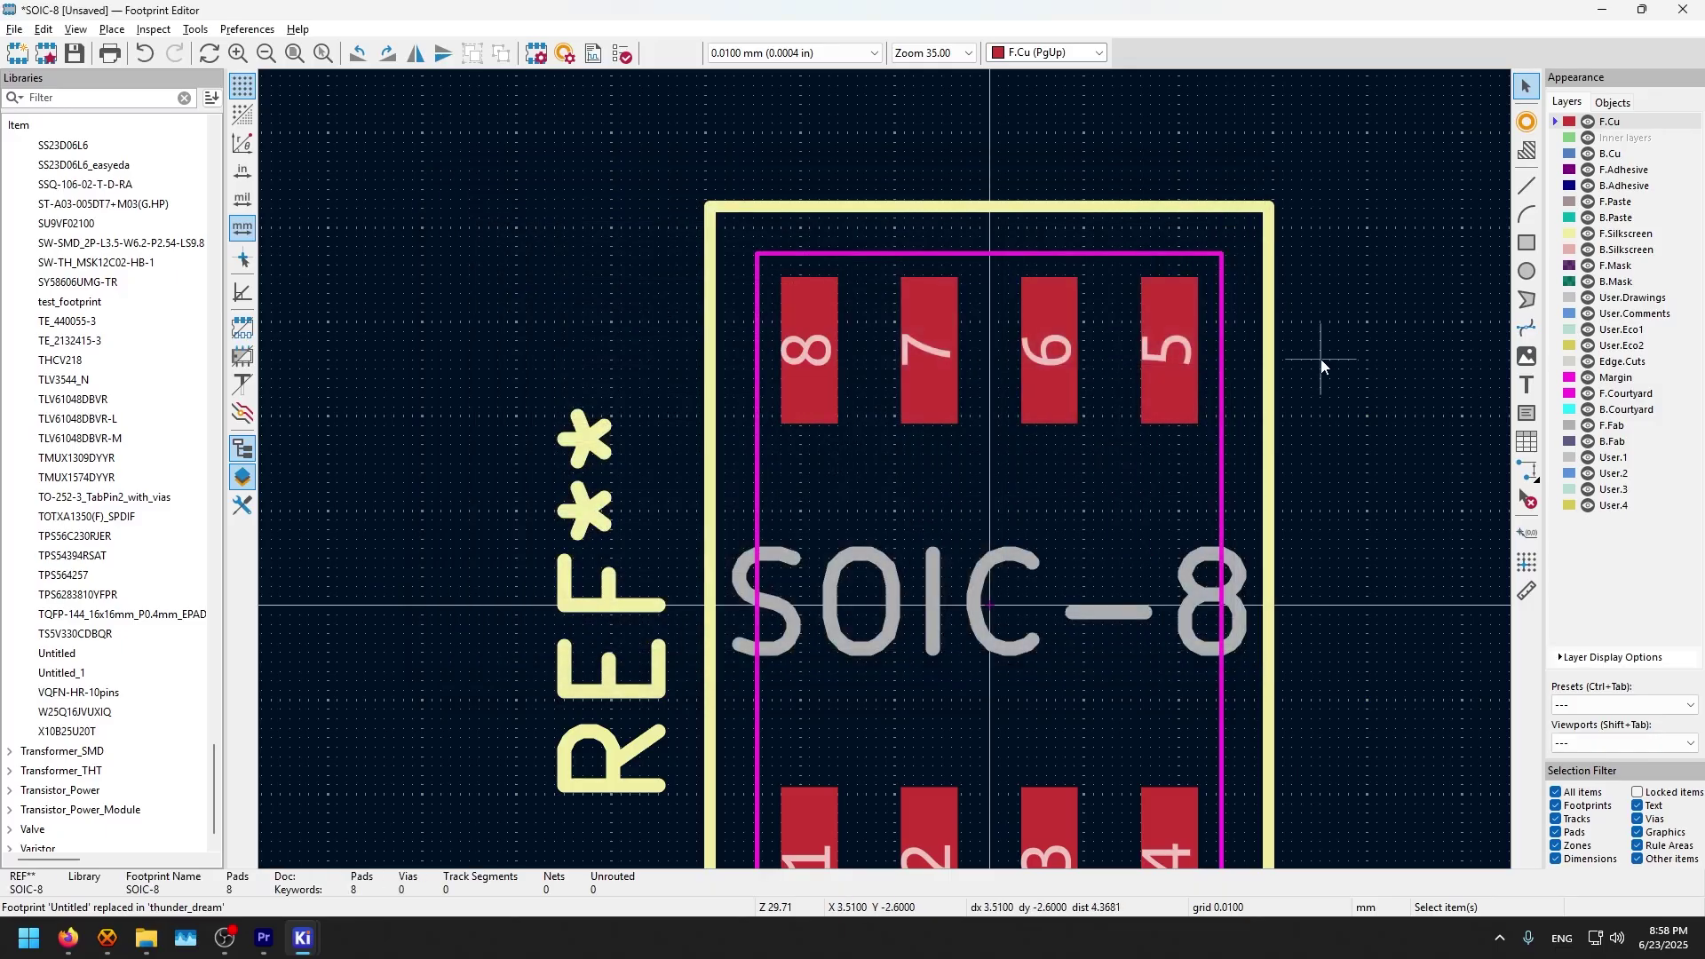
key(alt+3)
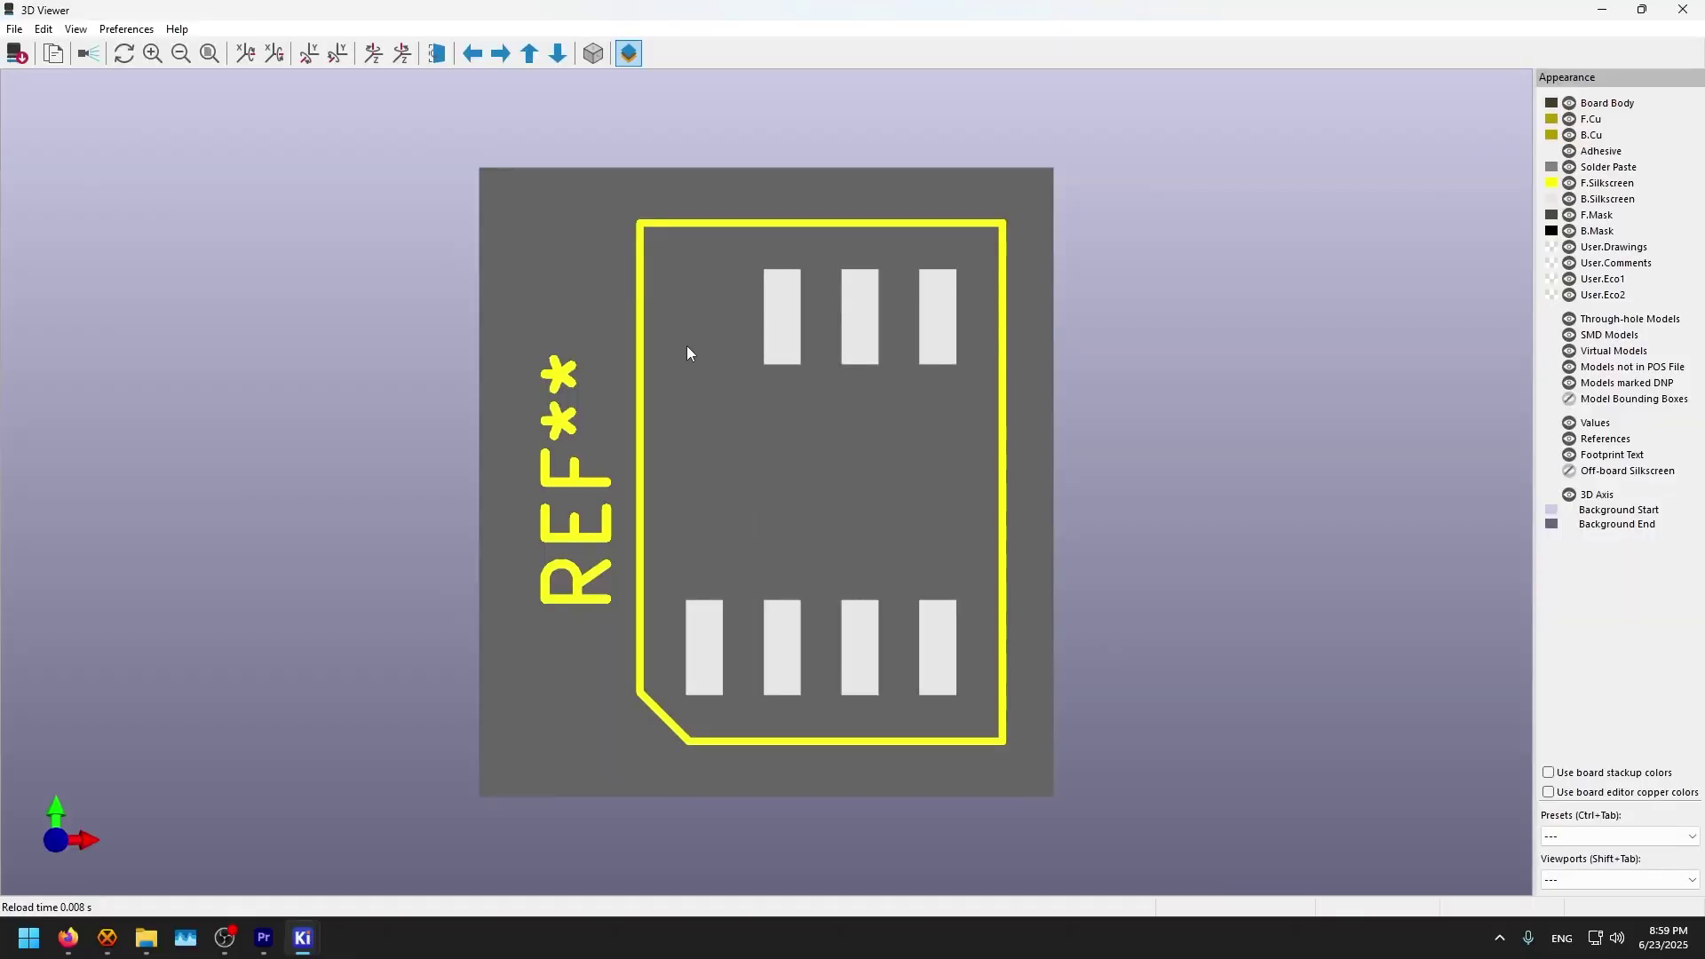
Step: Rotate and zoom the 3D board to confirm pad 8 lacks paste and mask, then close the viewer
drag(700, 362, 718, 399)
scroll(632, 291, up, 4)
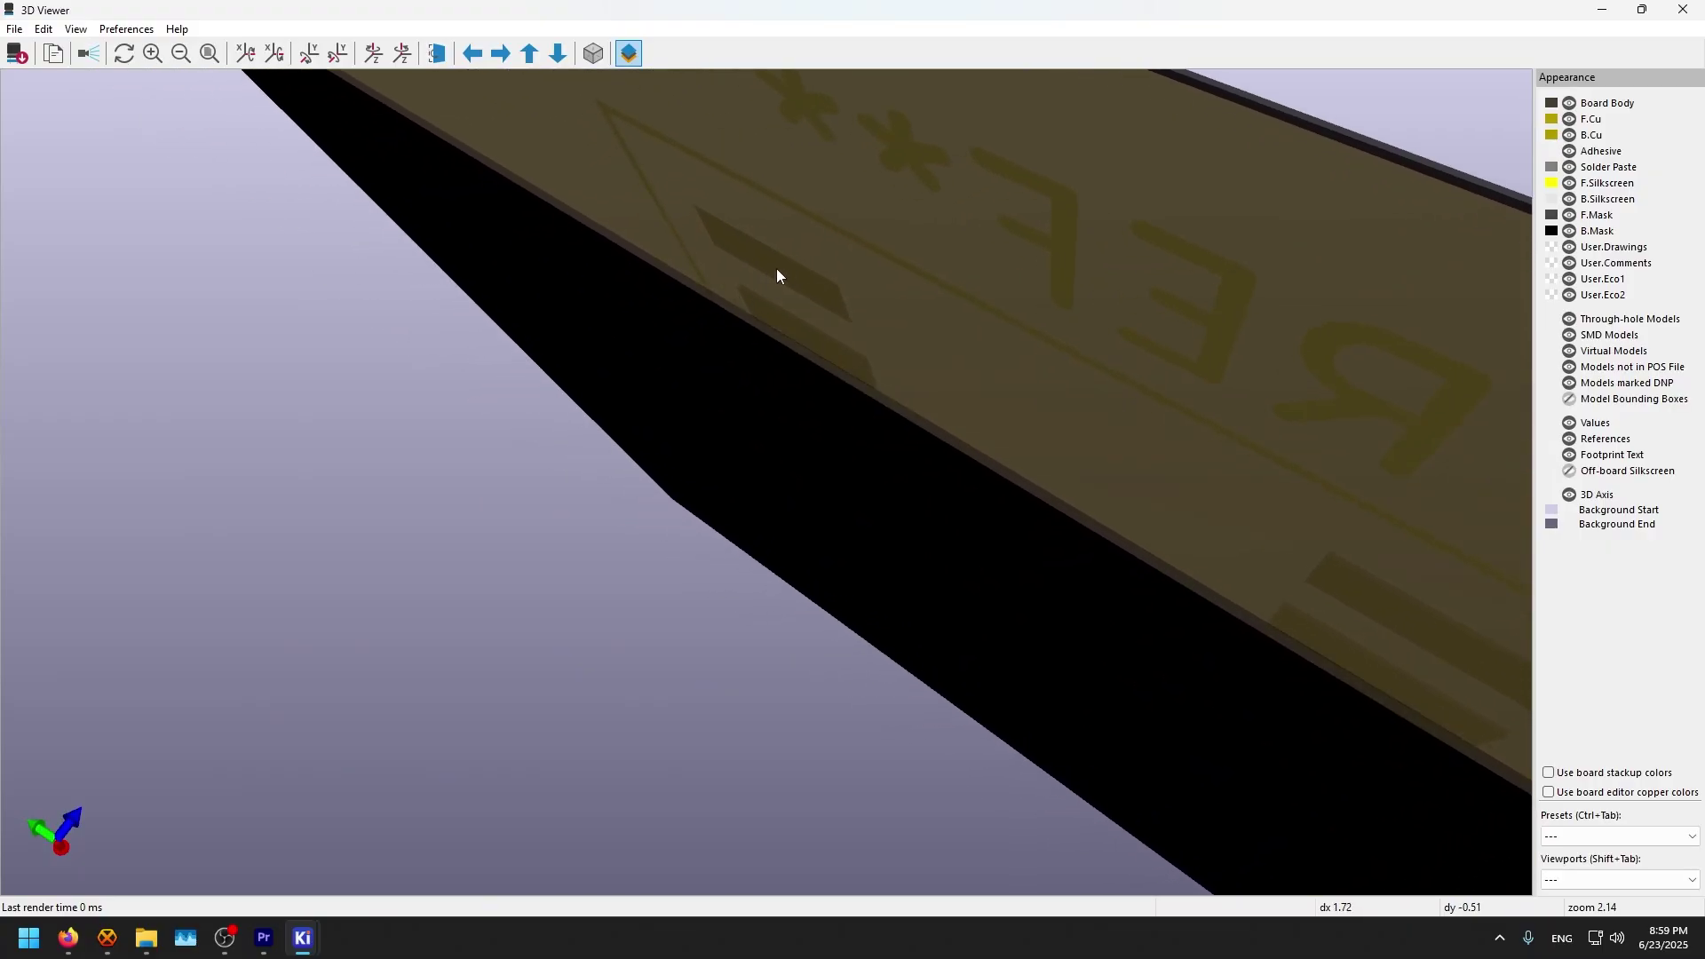
drag(844, 281, 545, 481)
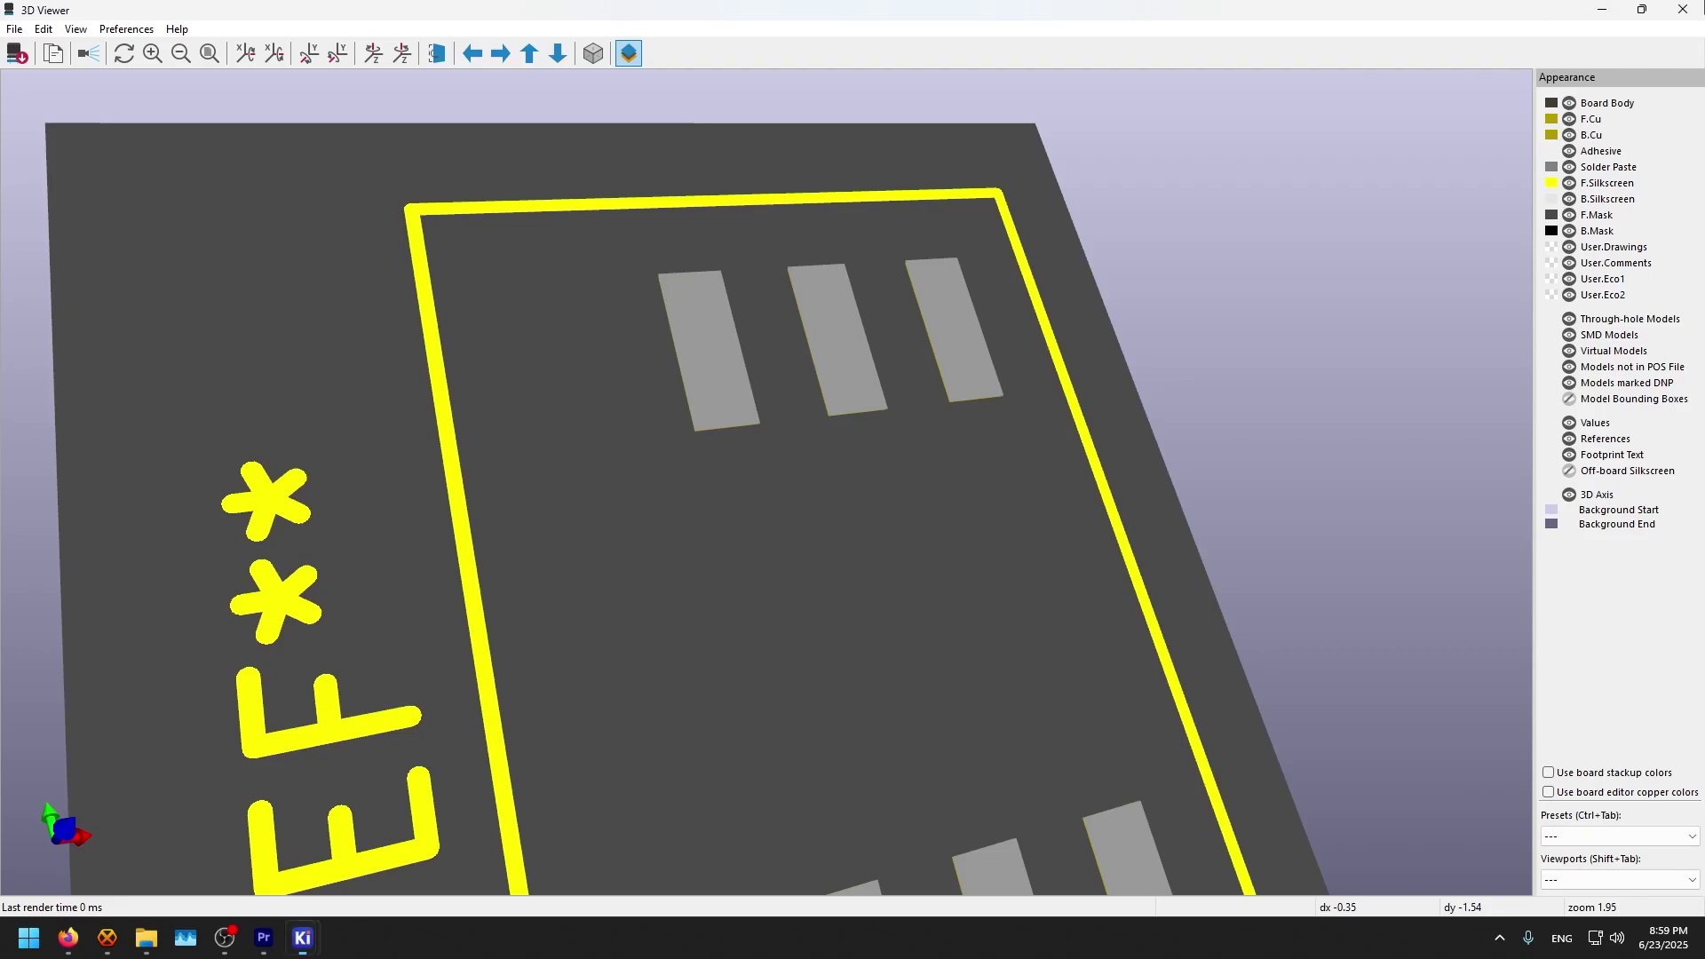
click(1683, 10)
scroll(831, 290, up, 3)
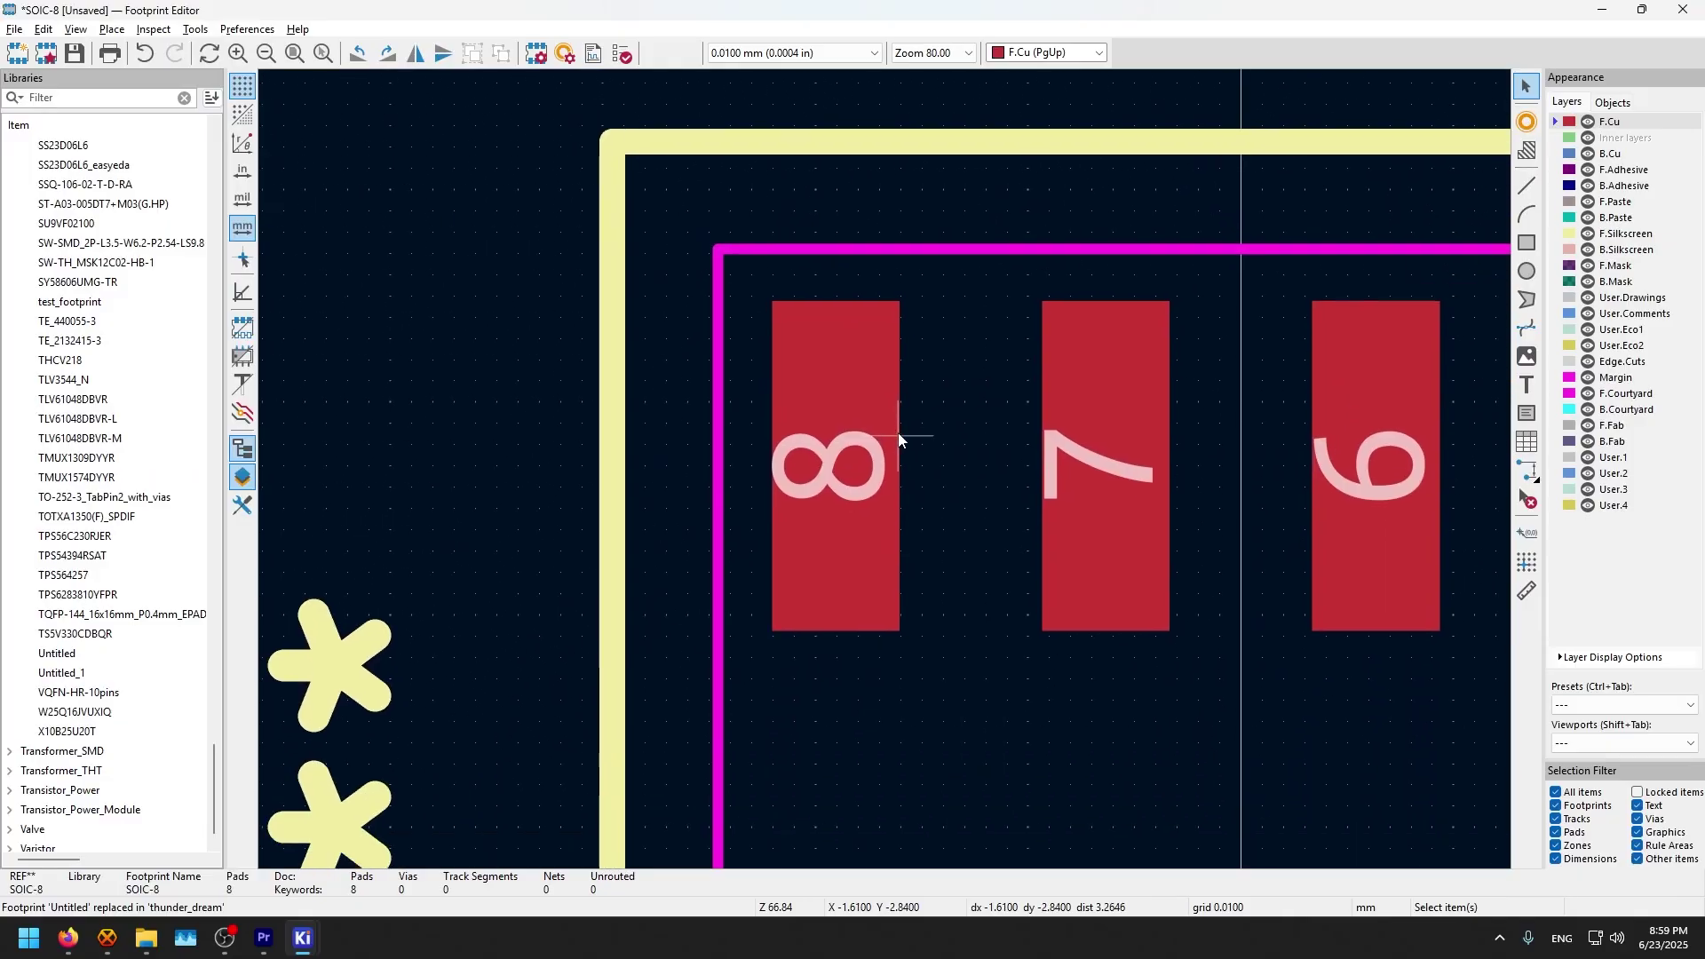
Step: Draw a filled rectangle on F.Paste over pad 8
click(1527, 242)
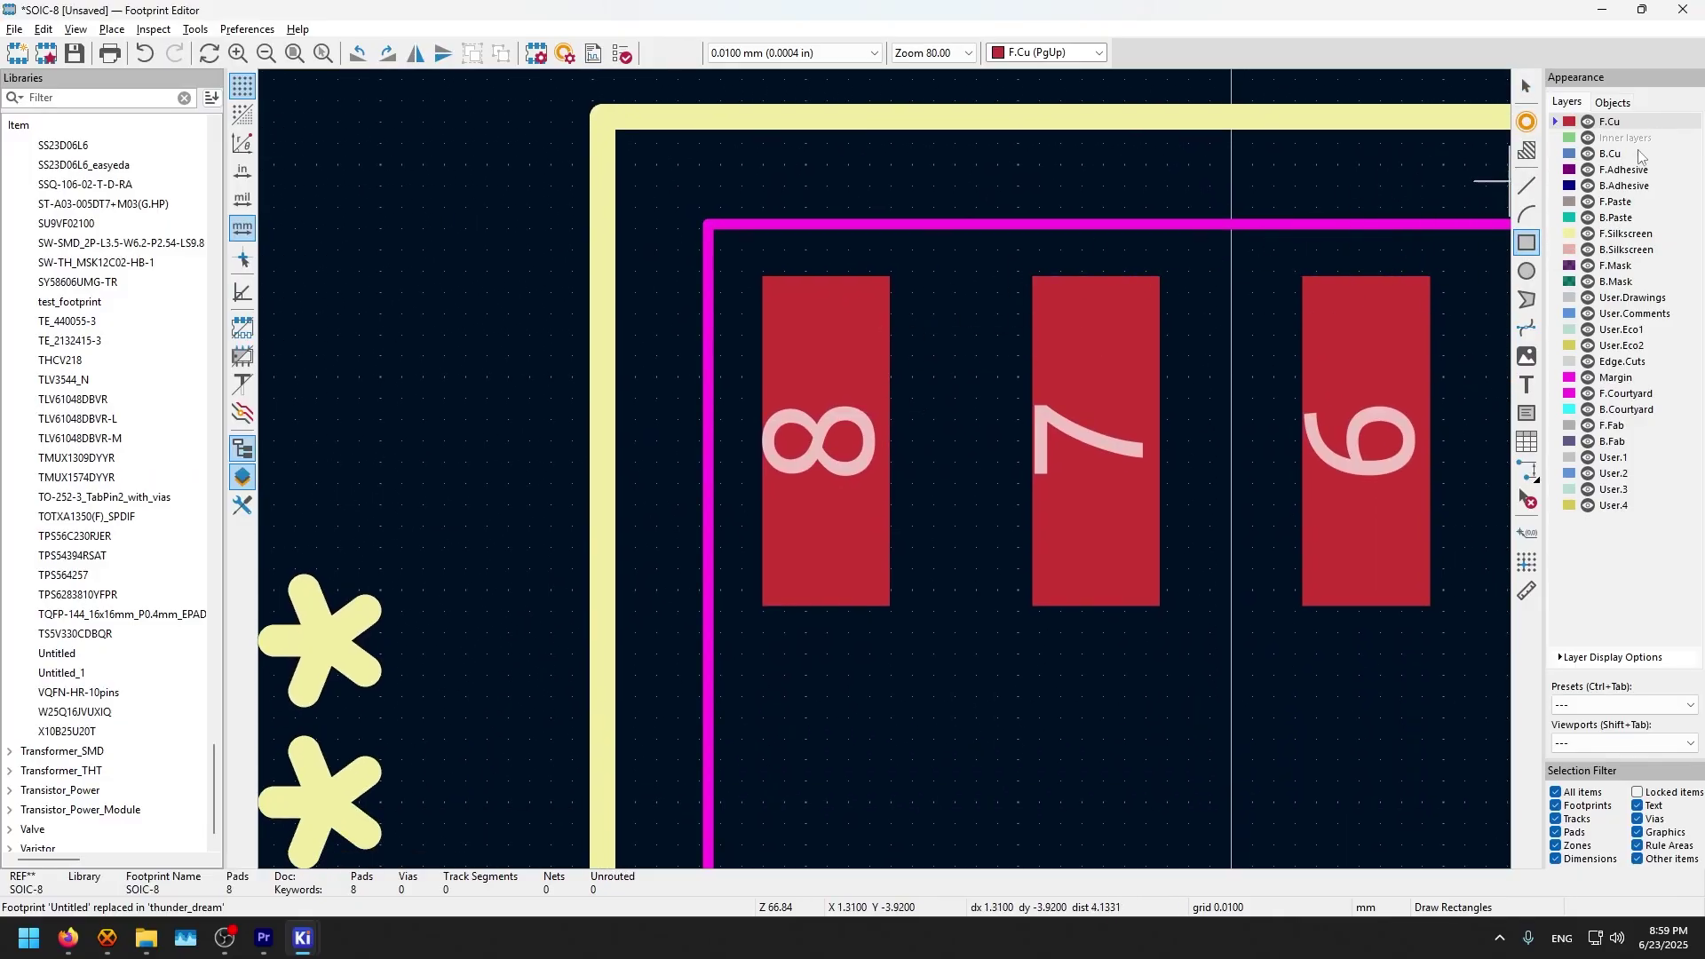
click(1616, 201)
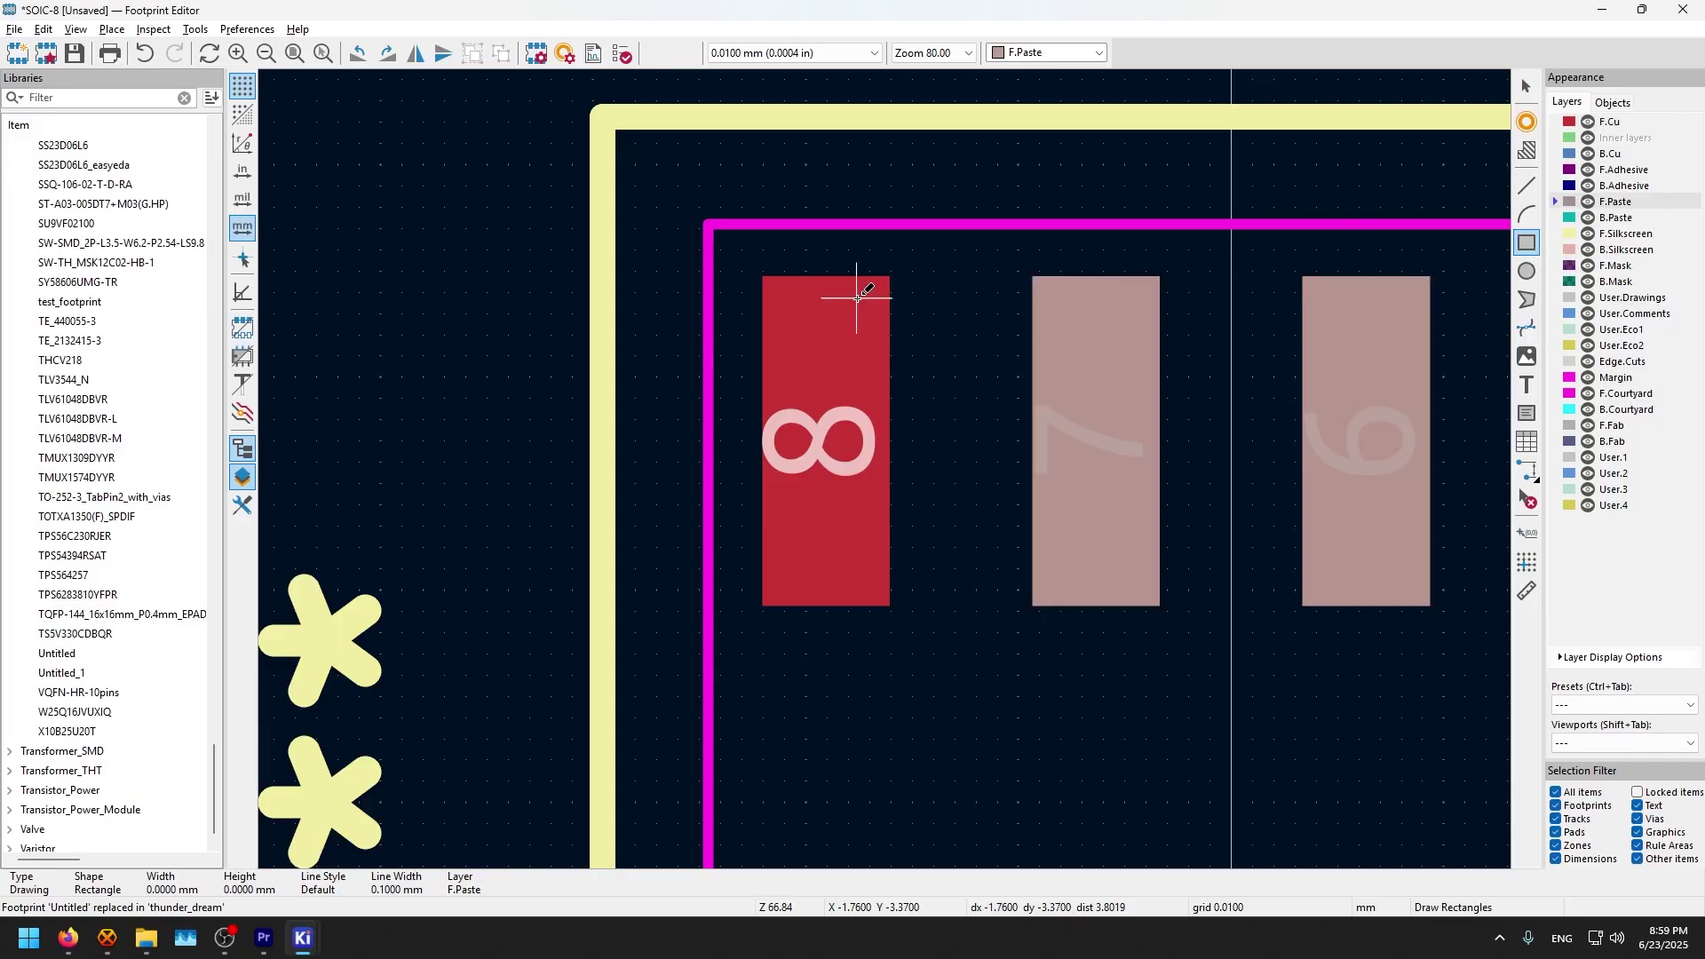
click(863, 291)
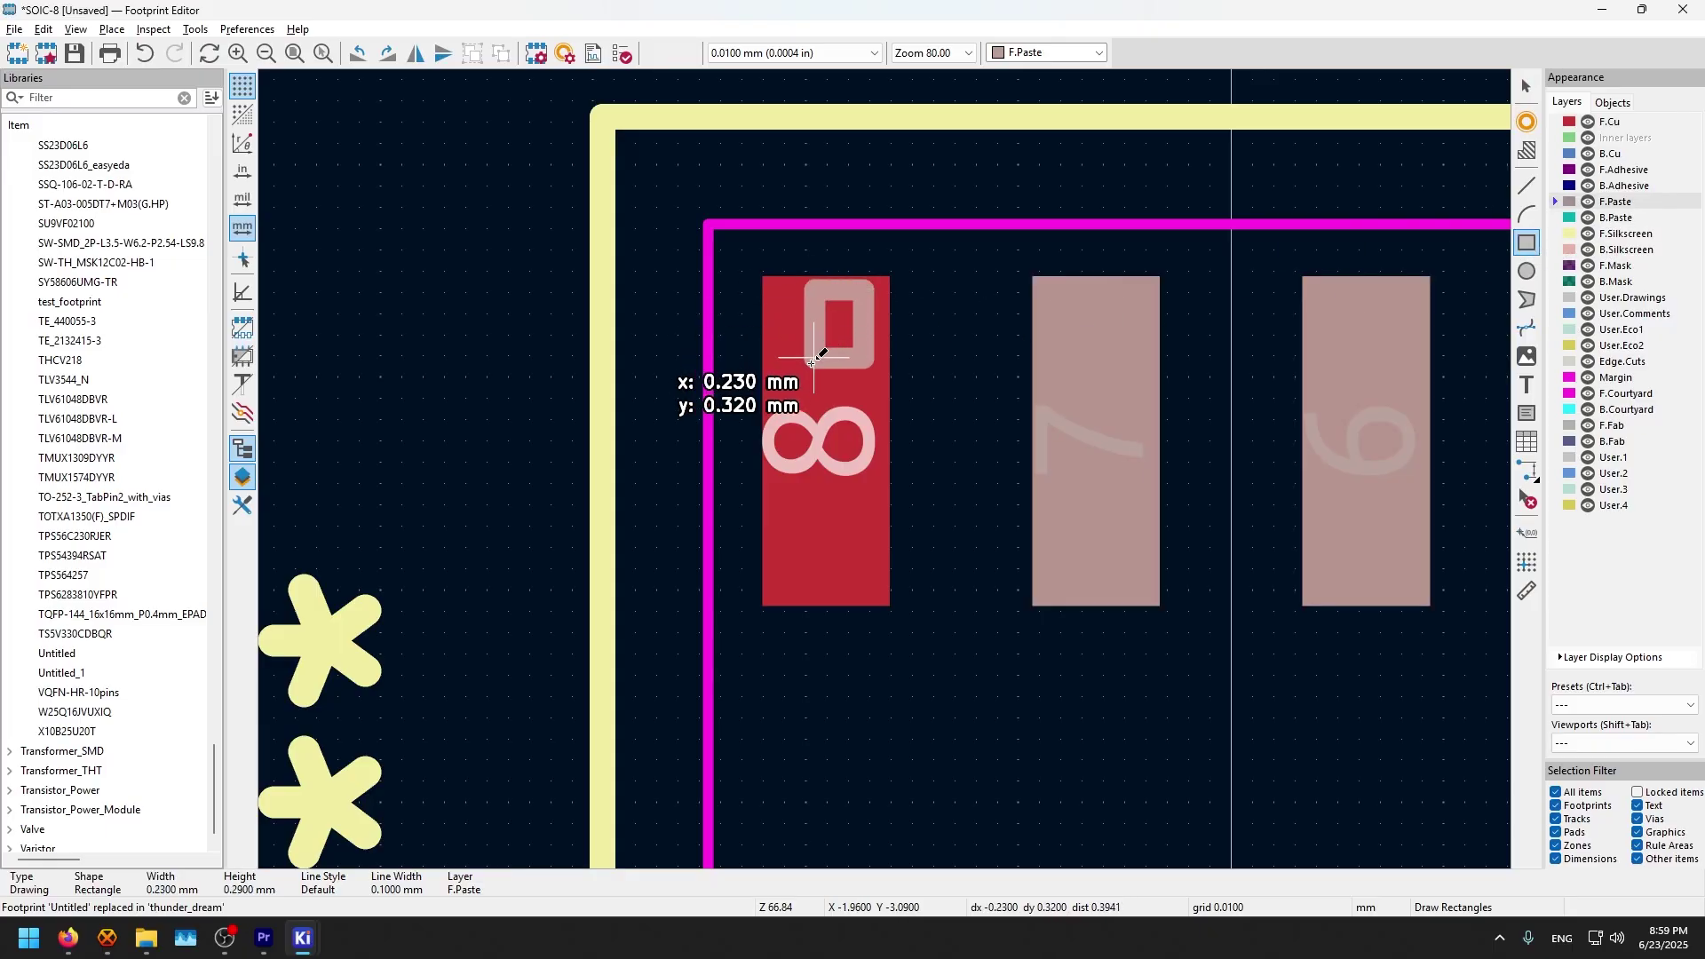
click(788, 582)
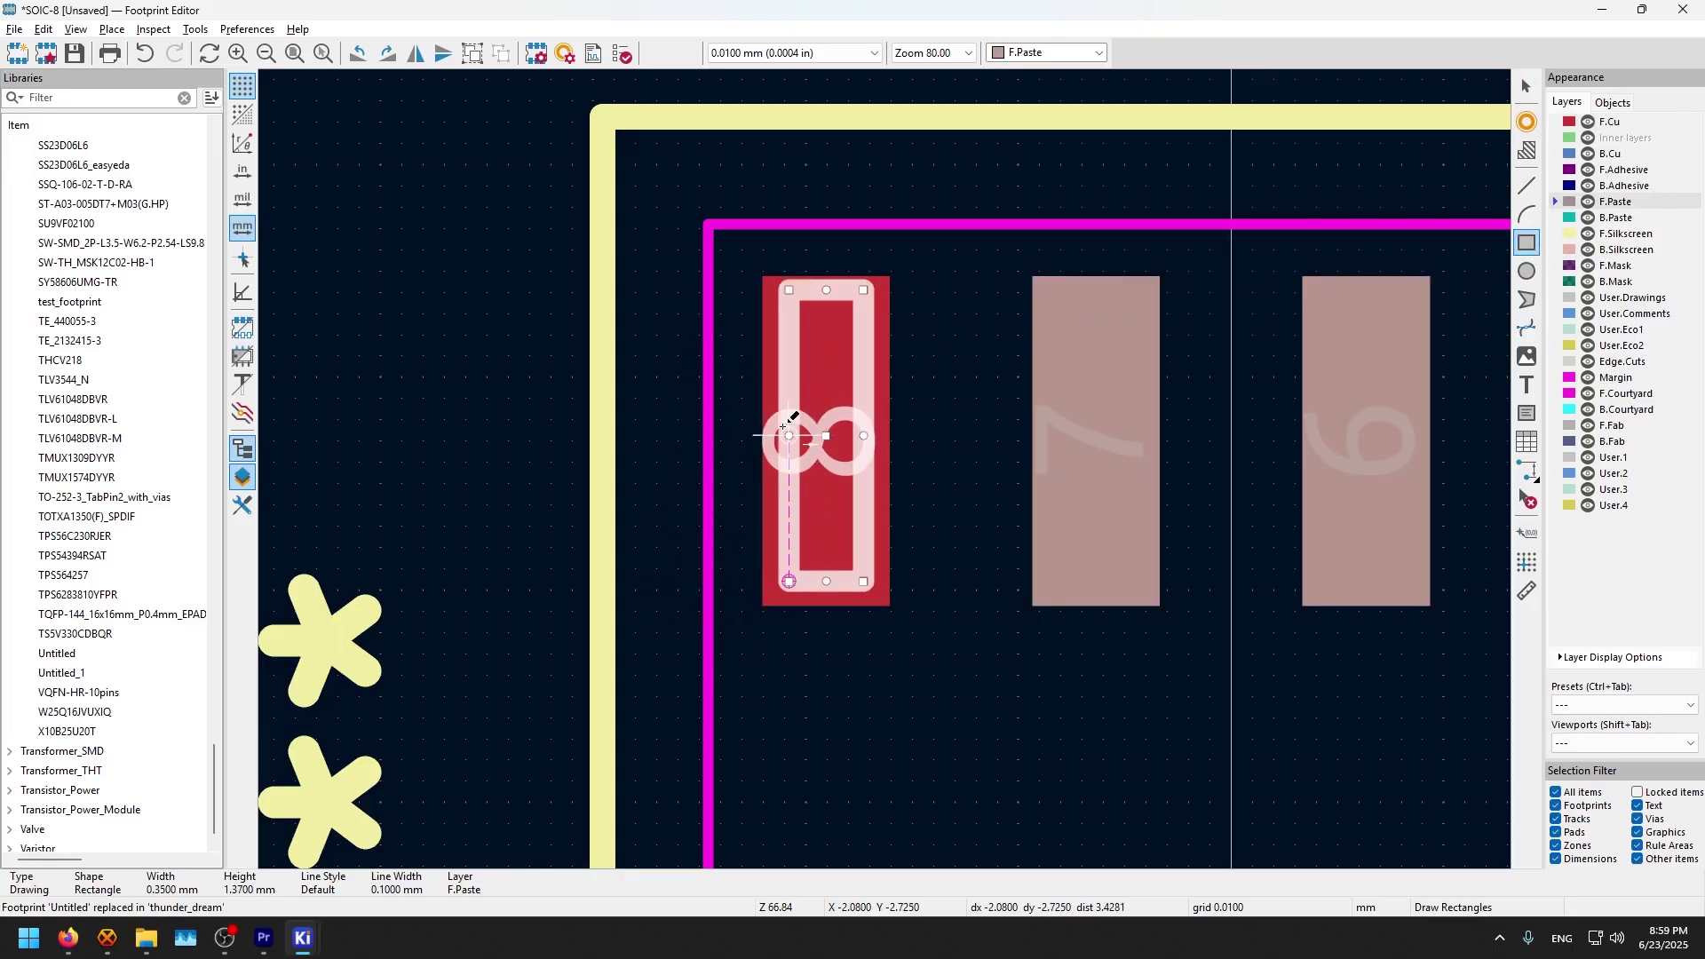
double_click(780, 422)
click(115, 234)
click(236, 408)
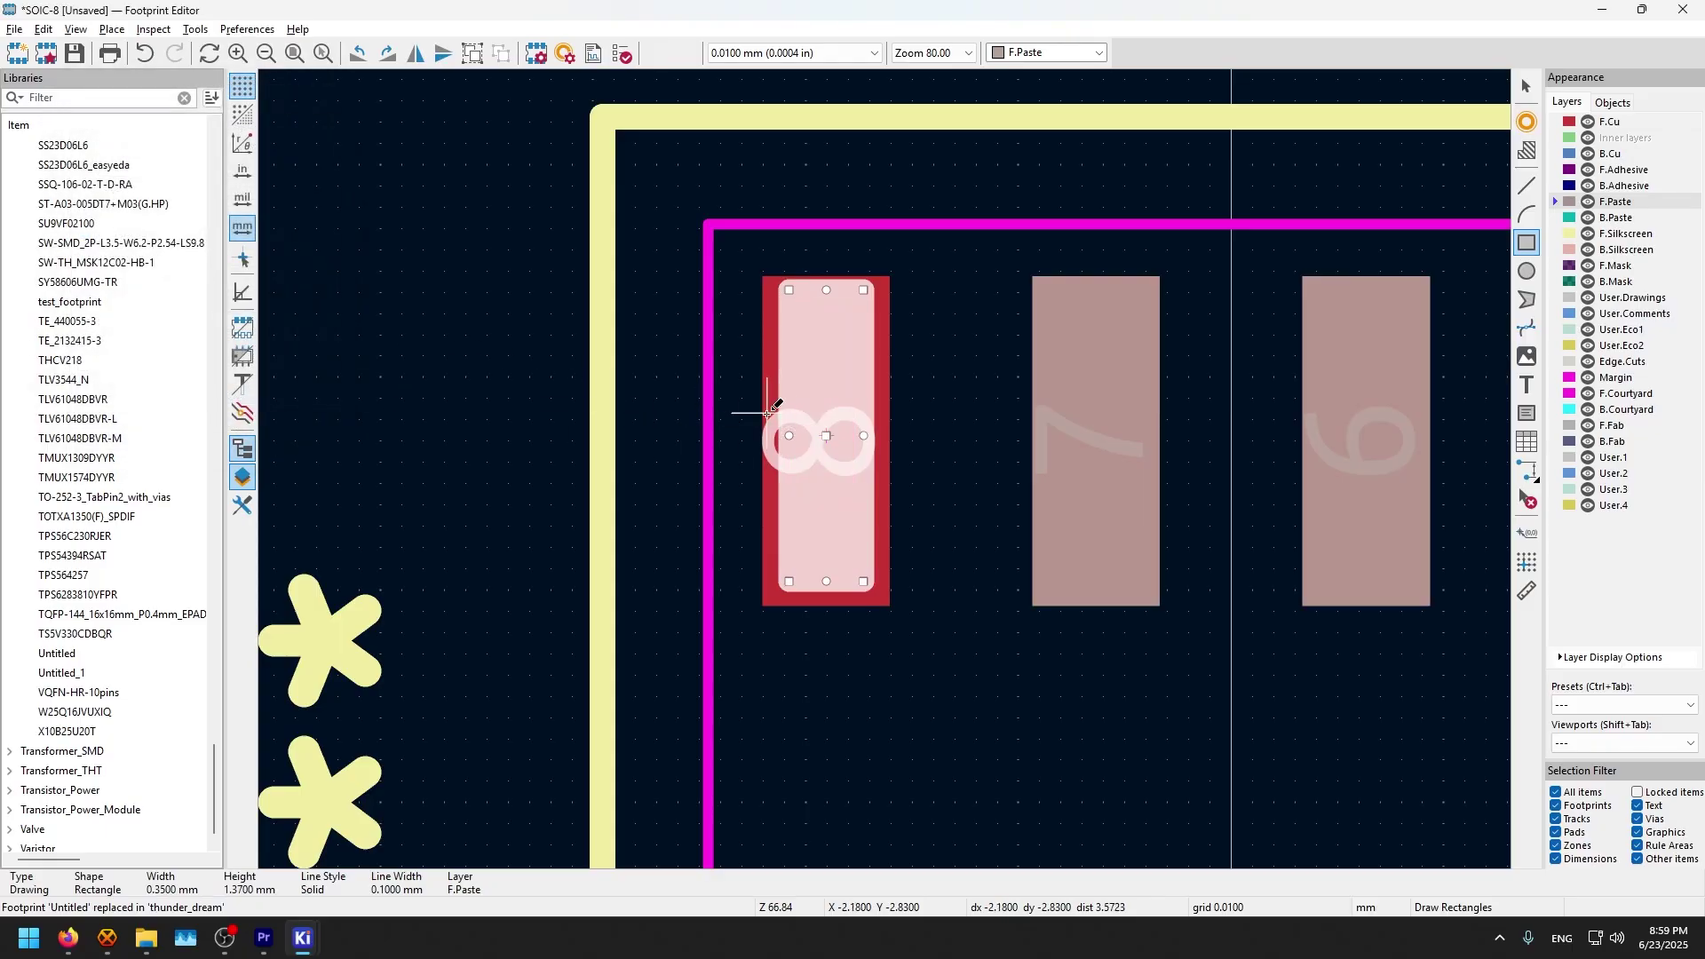
Step: Shrink the paste rectangle to 1.21 mm tall, centre it on pad 8, and preview in 3D
key(m)
click(828, 301)
drag(828, 301, 826, 333)
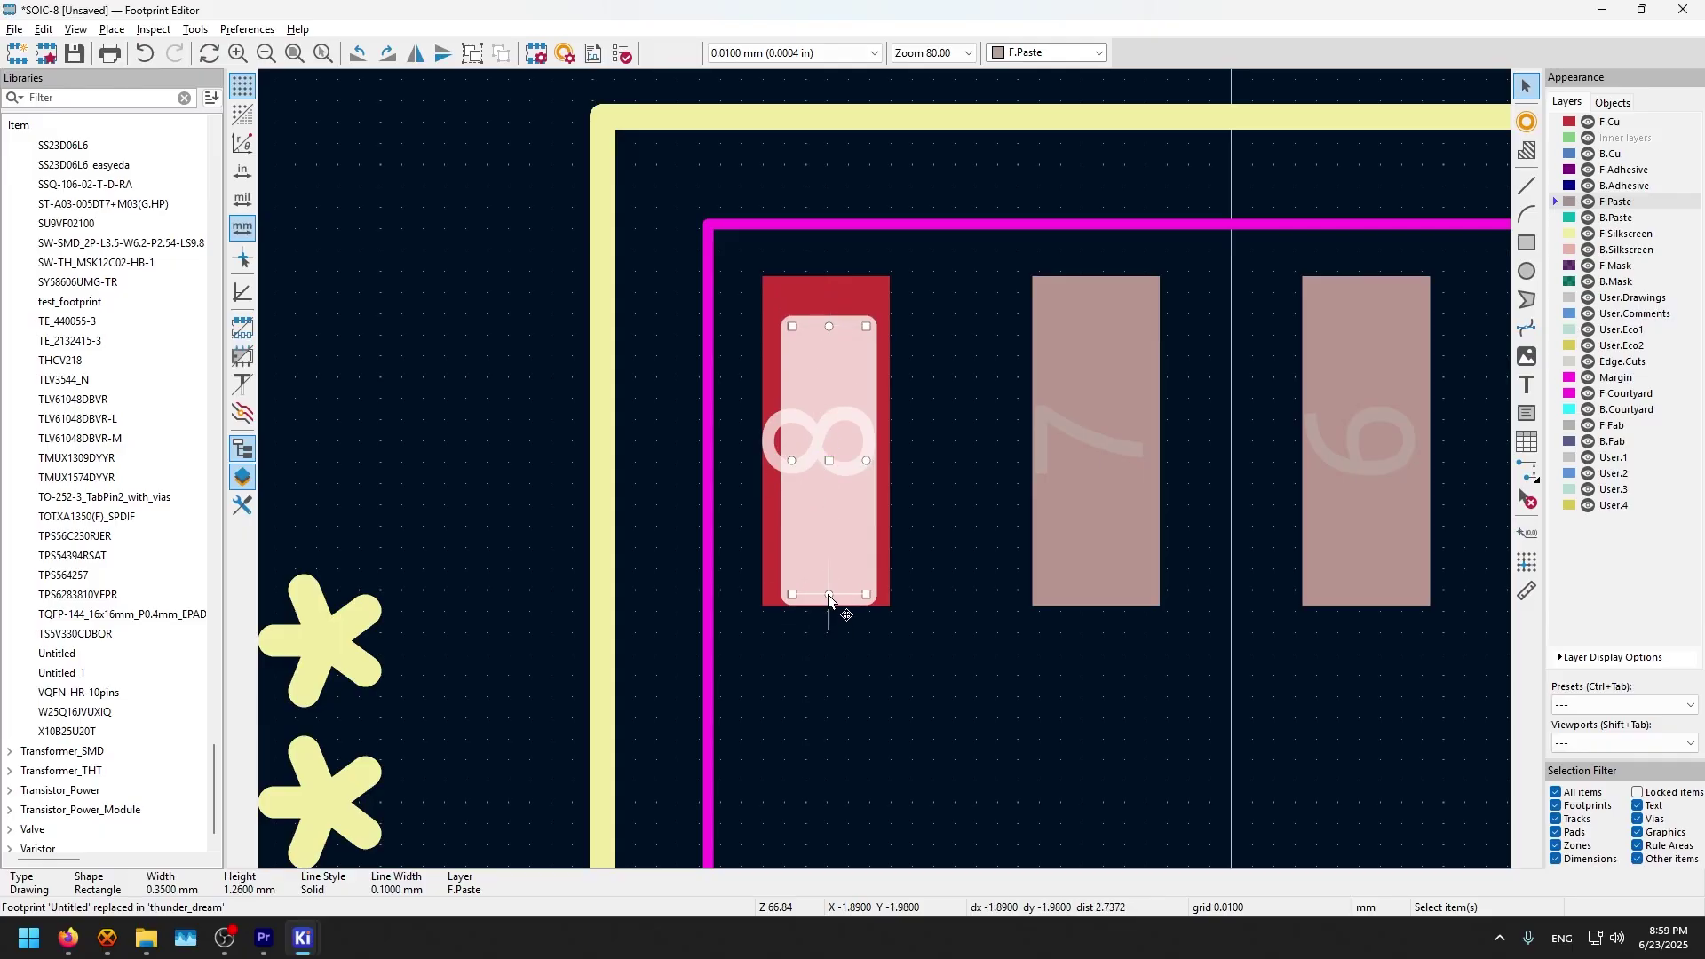
drag(828, 594, 828, 582)
key(m)
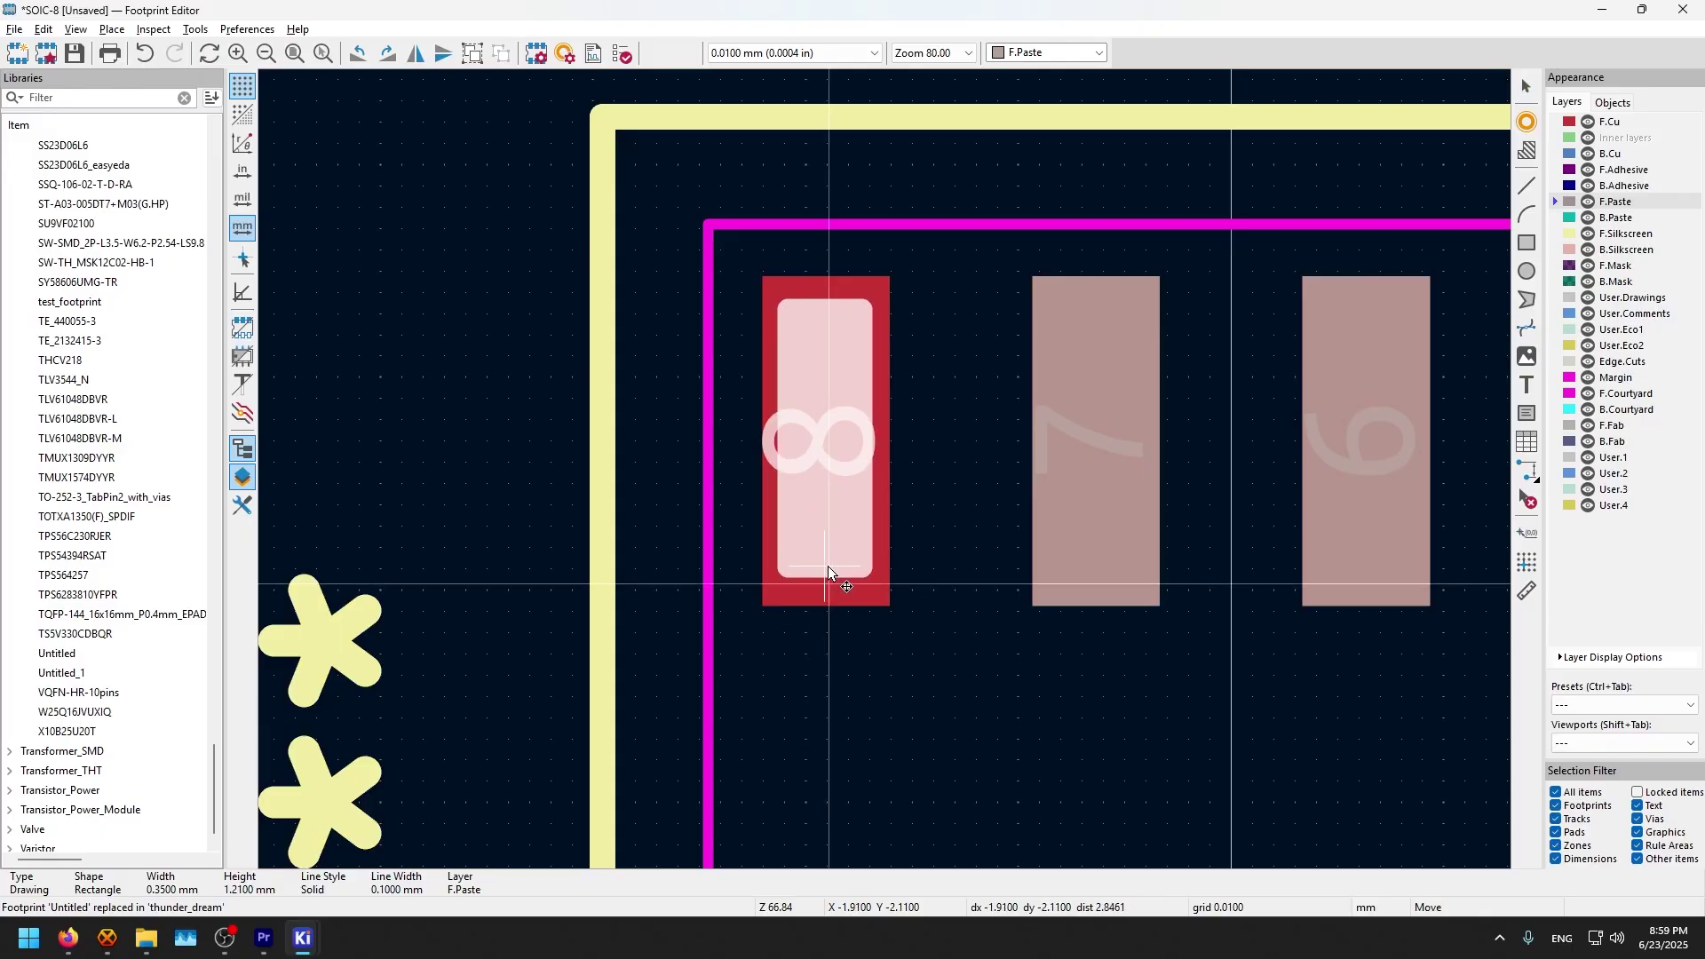
click(822, 563)
click(842, 662)
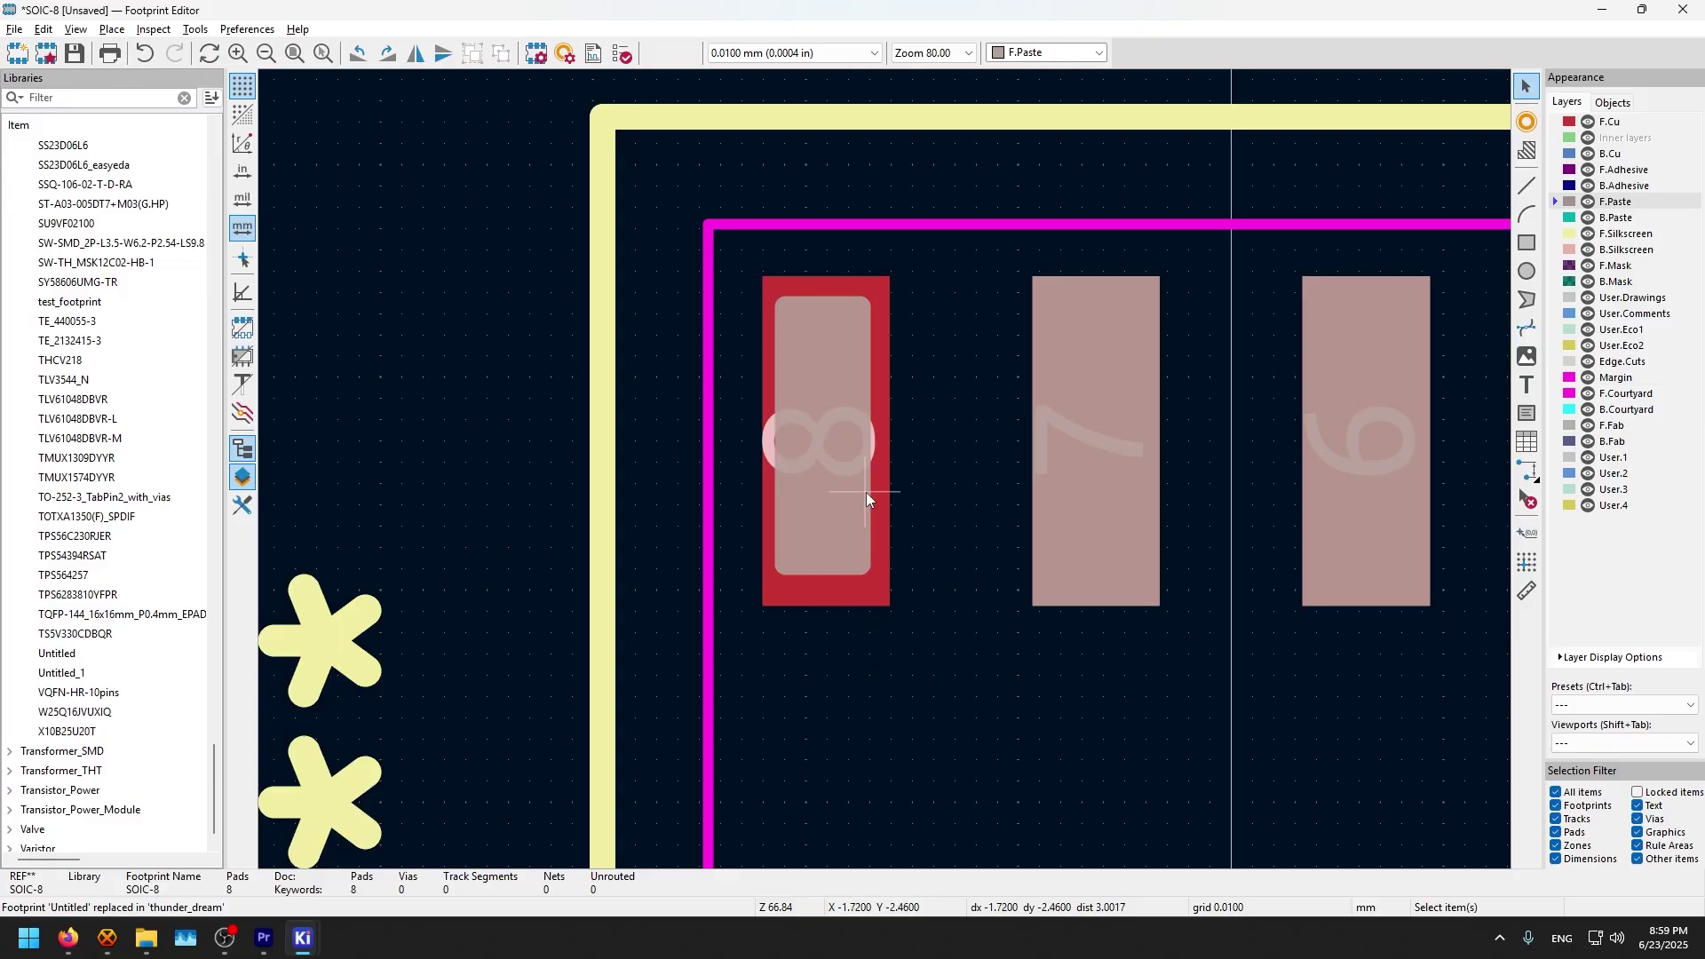
key(alt+3)
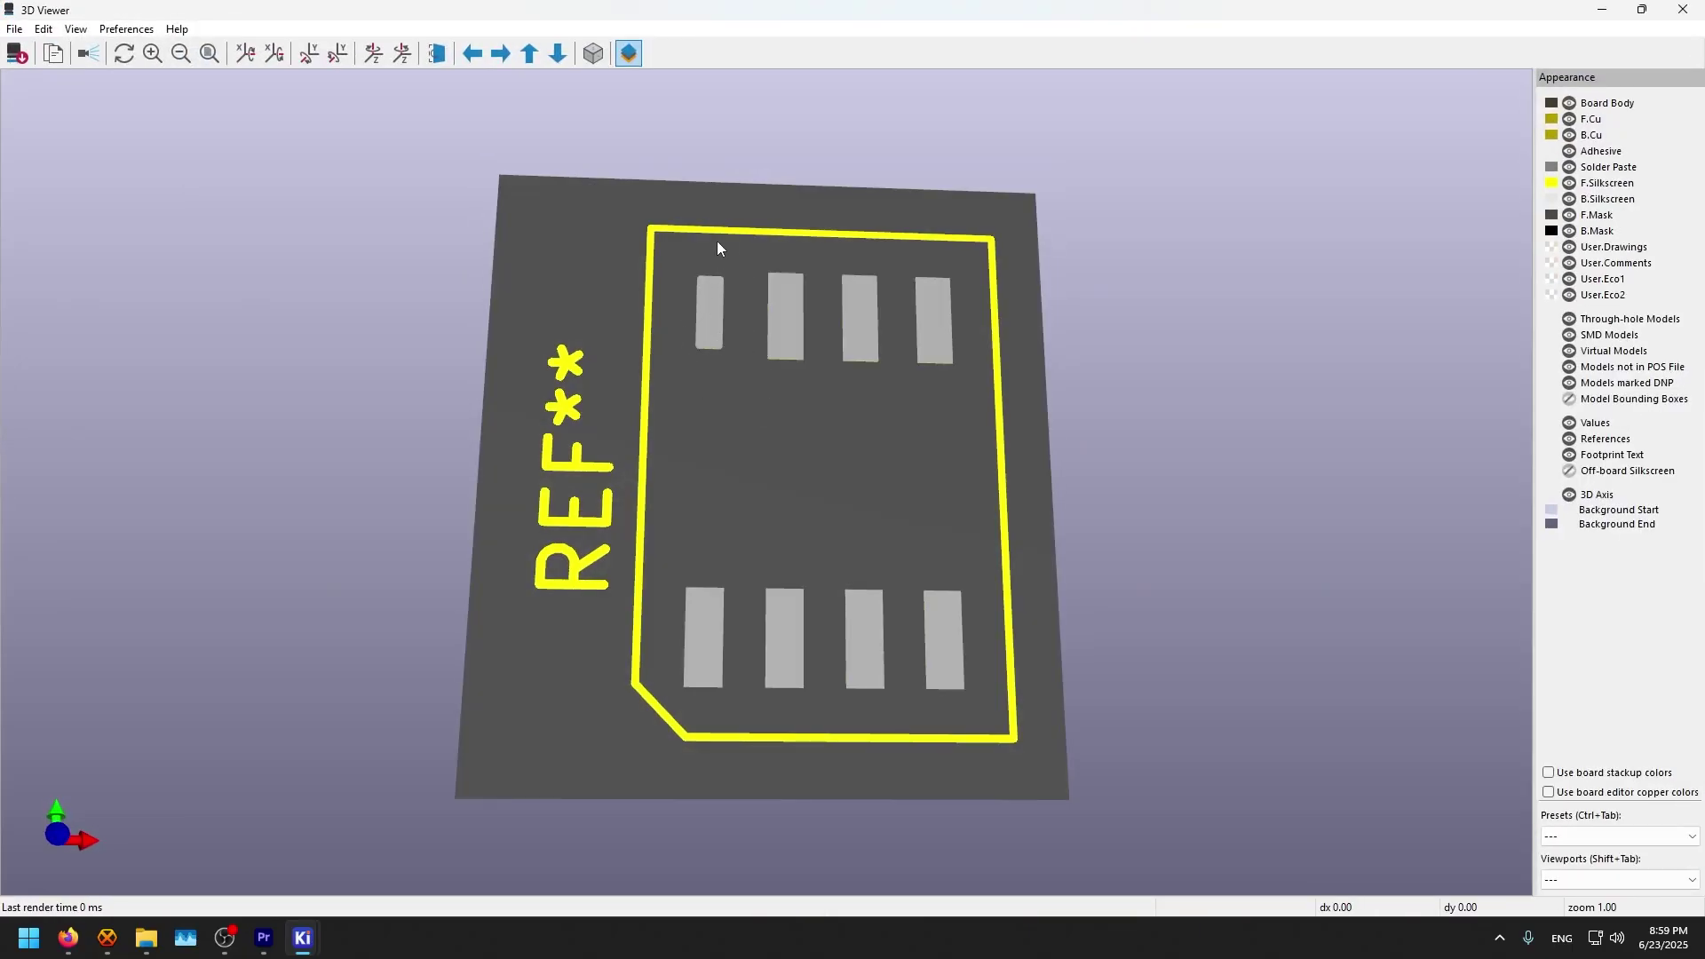
Step: Duplicate the rectangle onto pad 8 on the F.Mask layer and preview the result in 3D
key(alt+Tab)
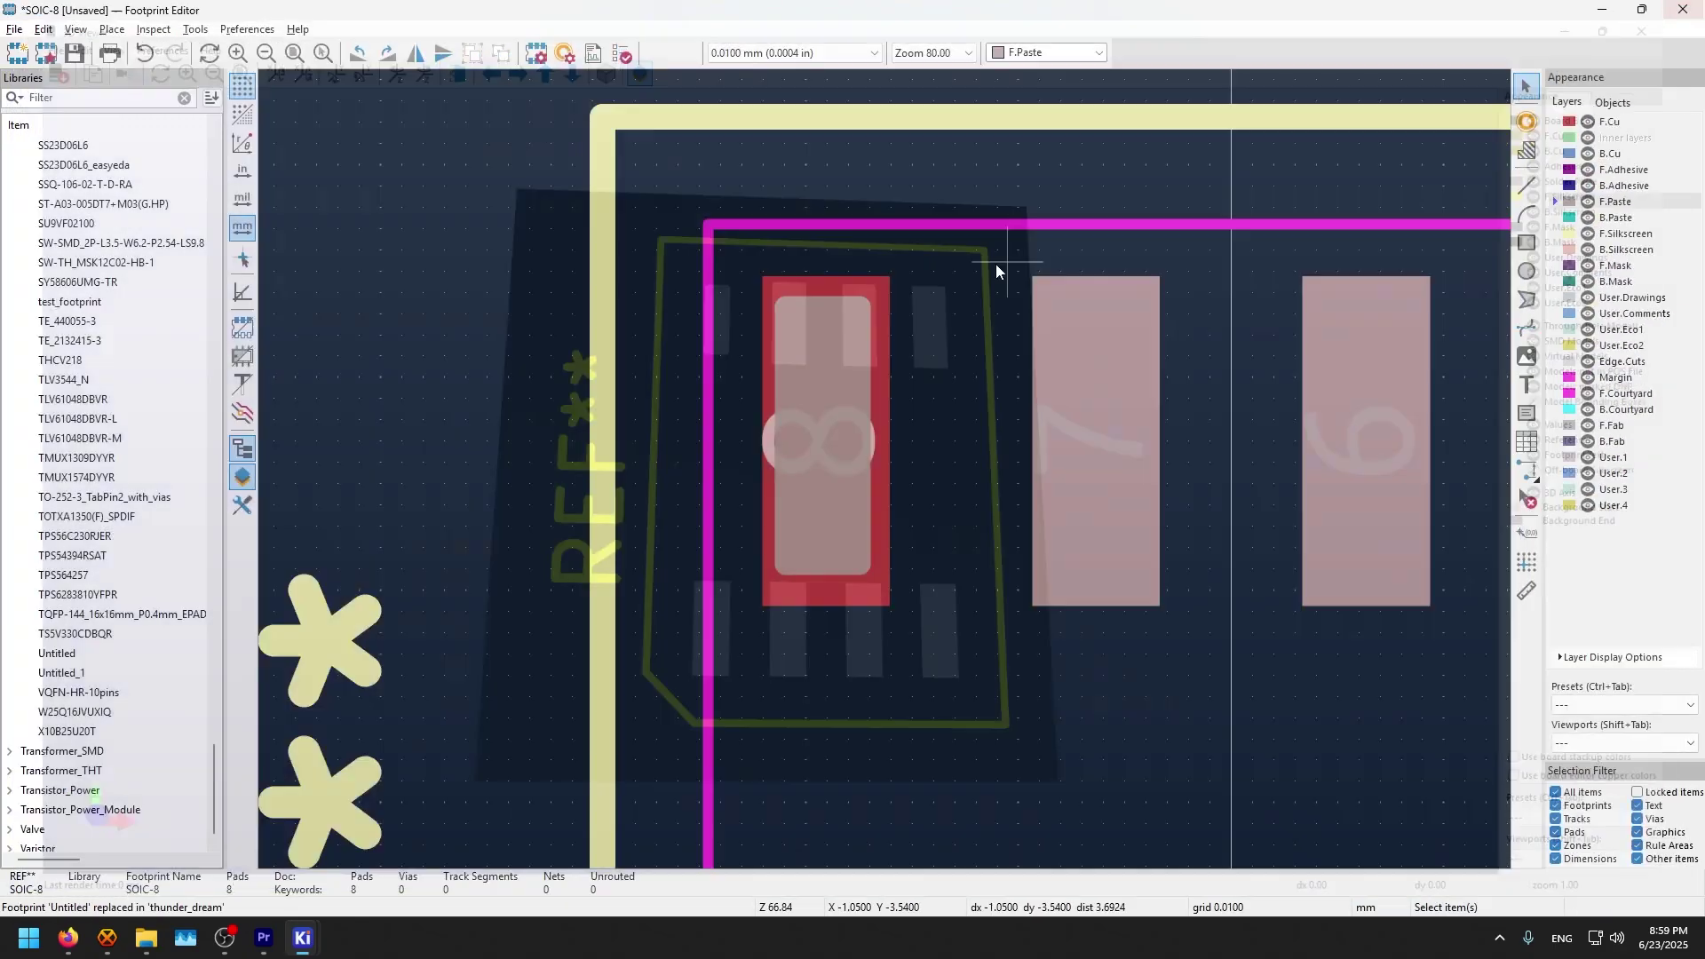
click(791, 382)
key(Escape)
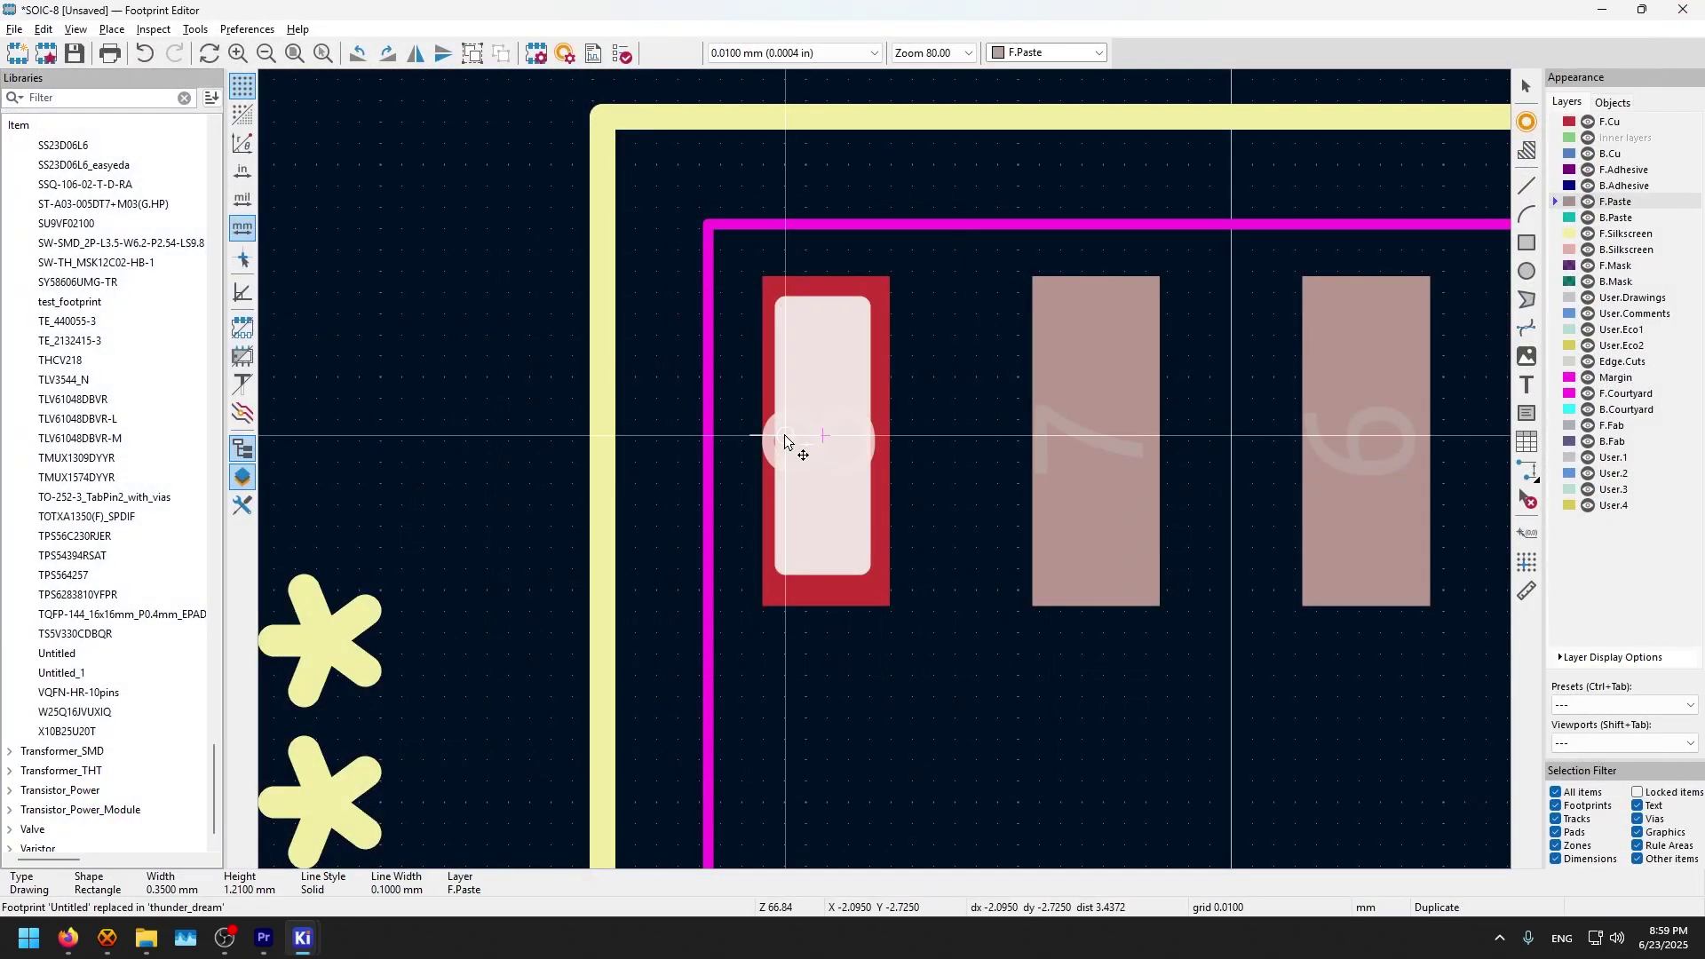
double_click(795, 442)
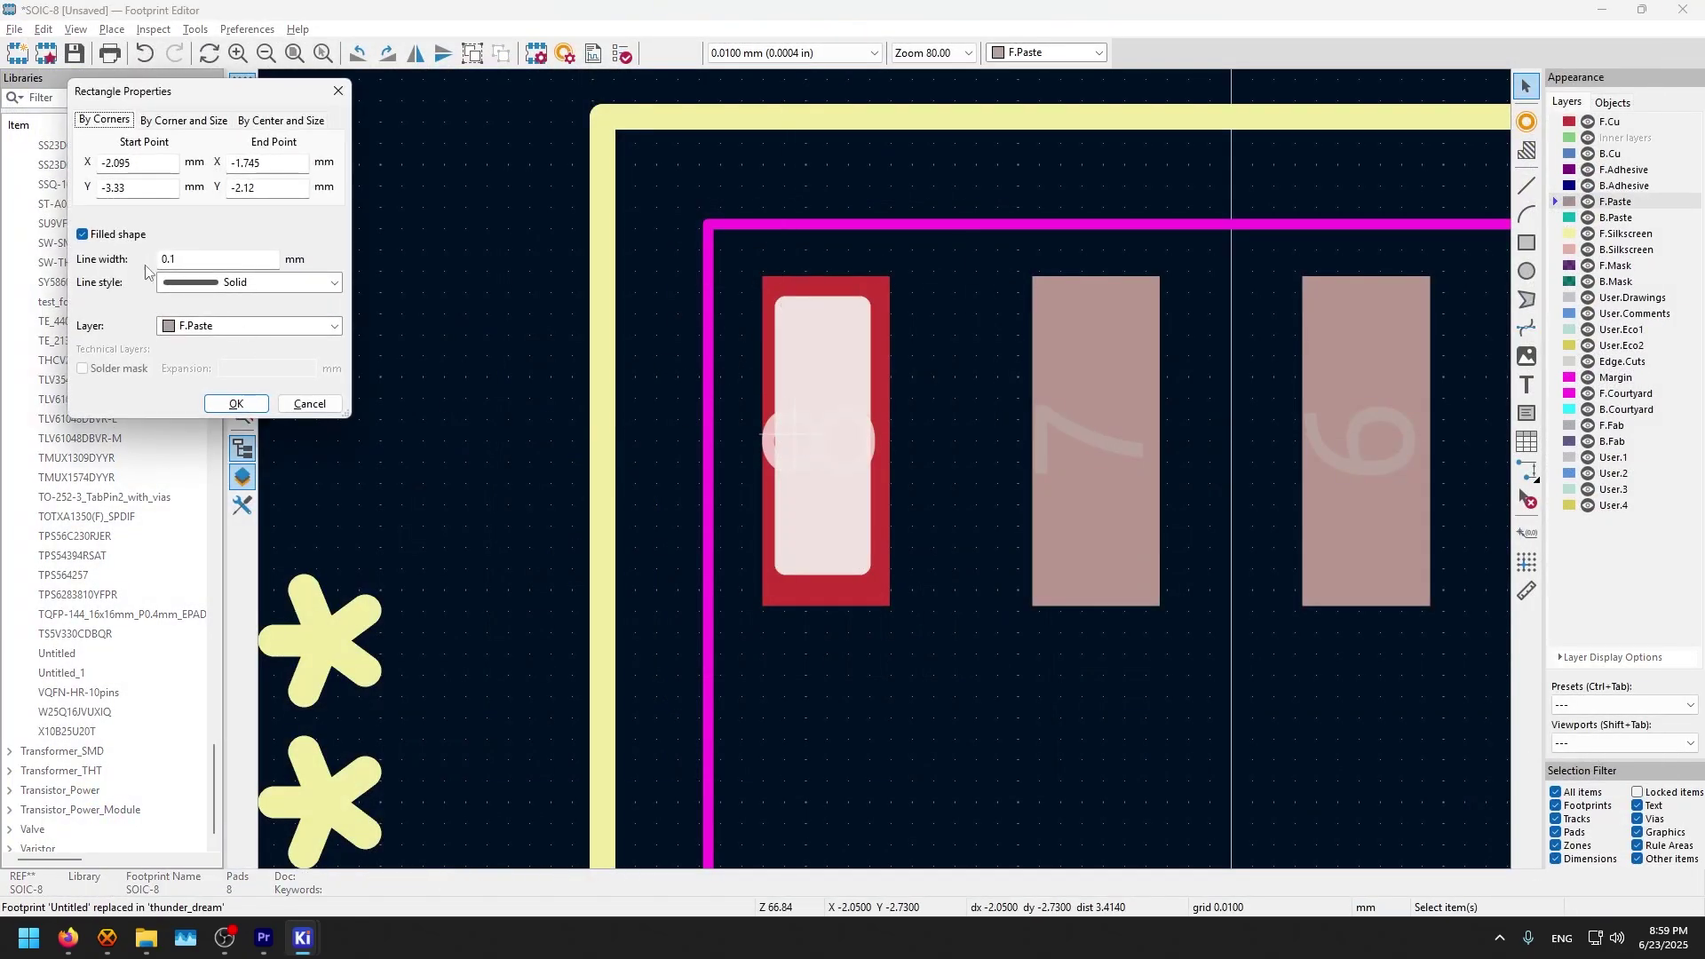
click(244, 326)
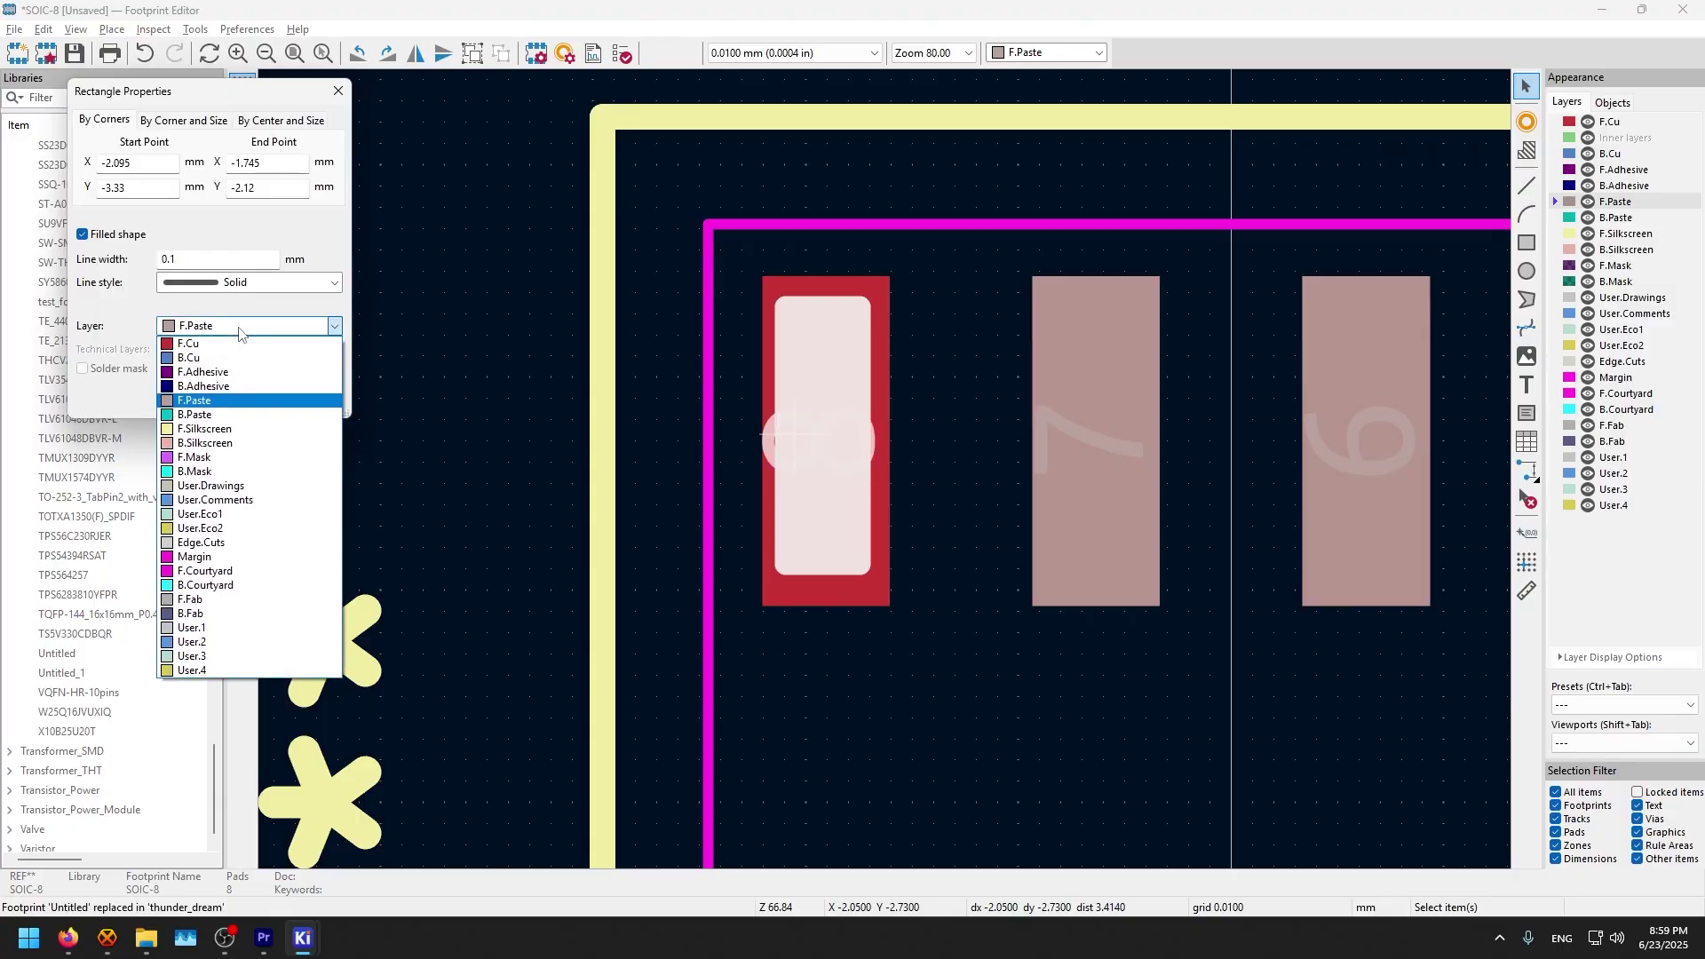
click(278, 459)
click(236, 404)
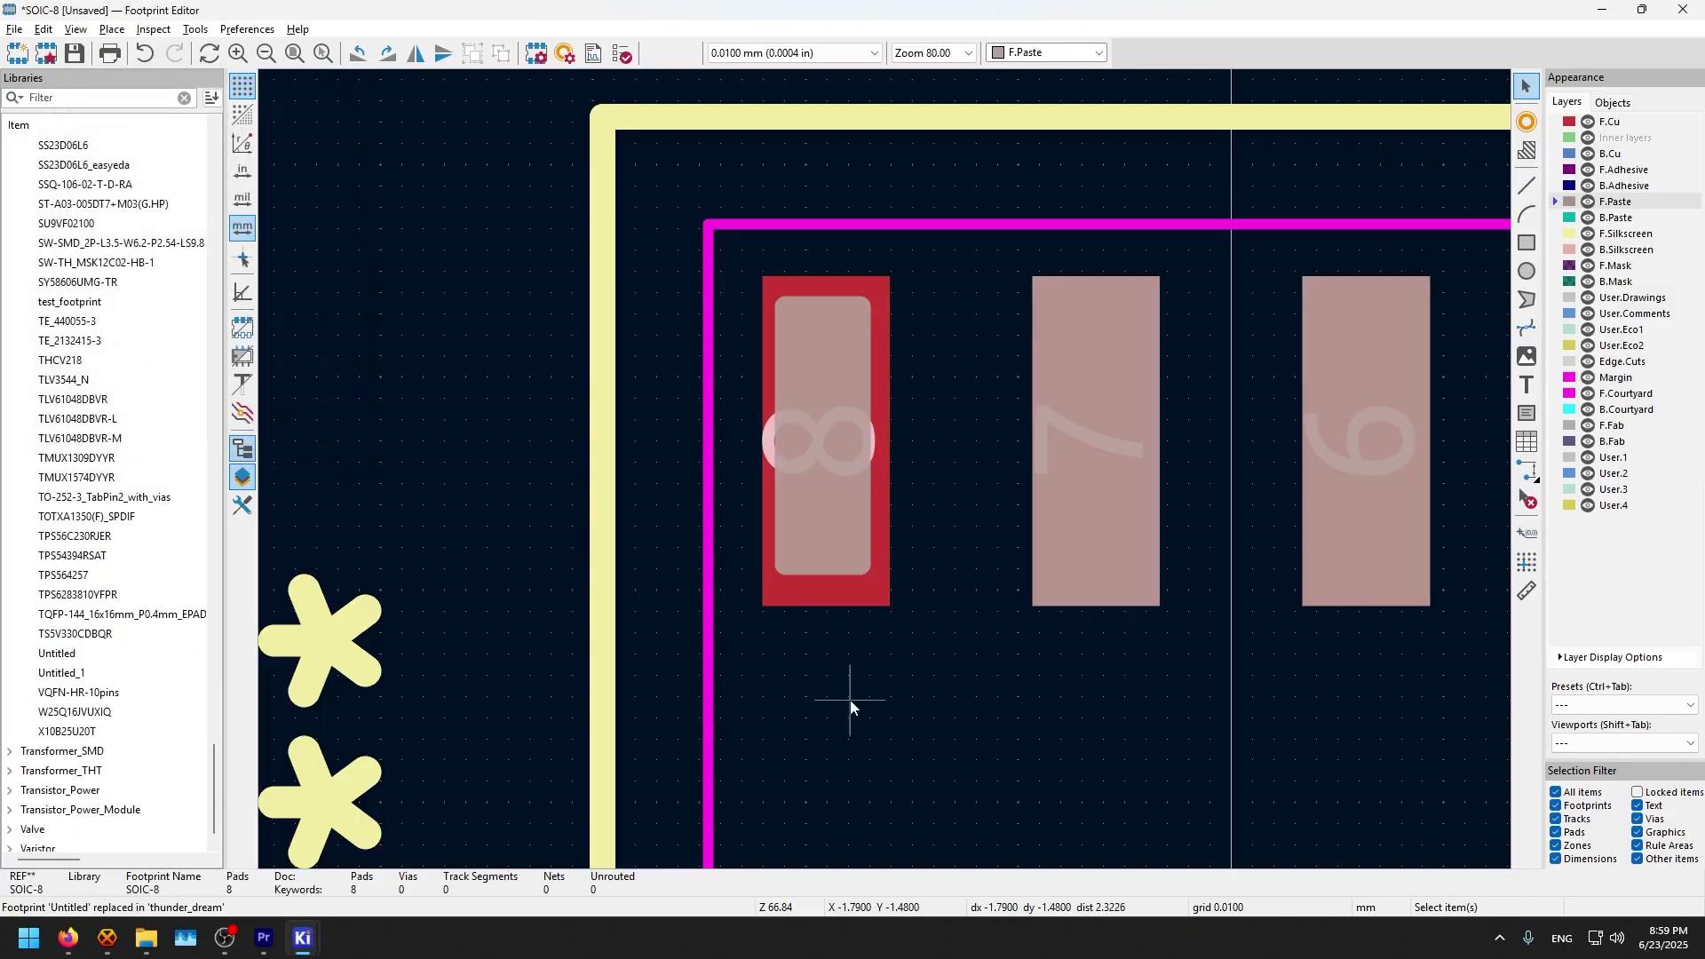
key(alt+3)
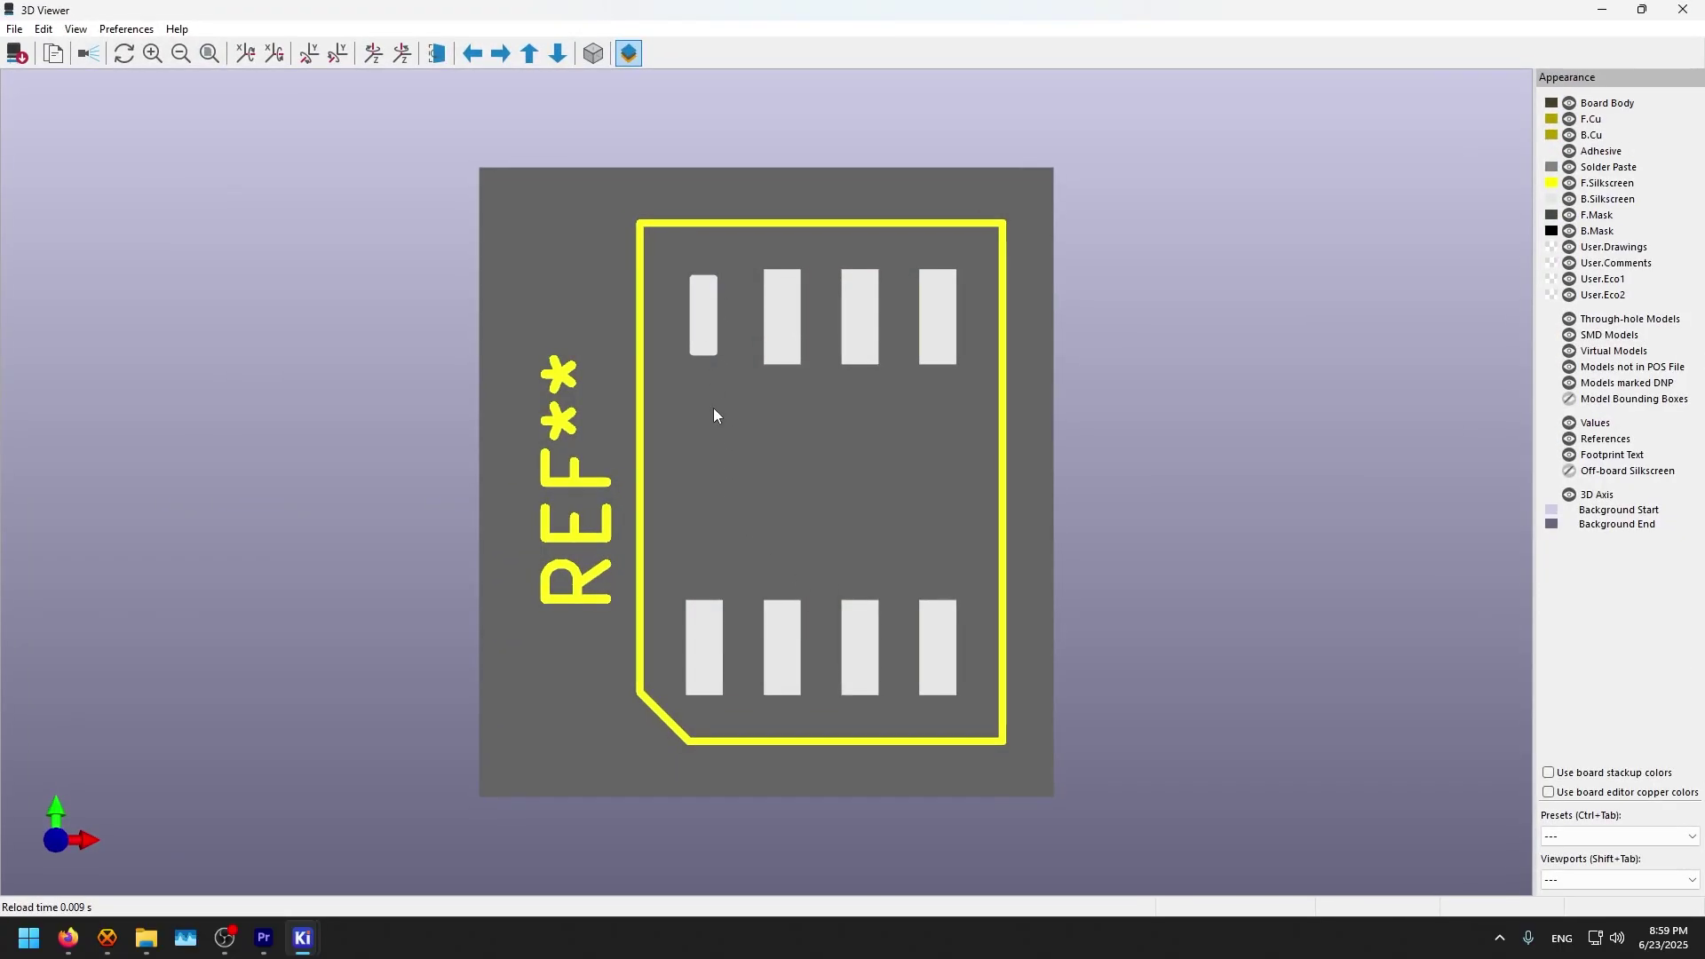
drag(714, 413, 743, 331)
scroll(711, 348, up, 5)
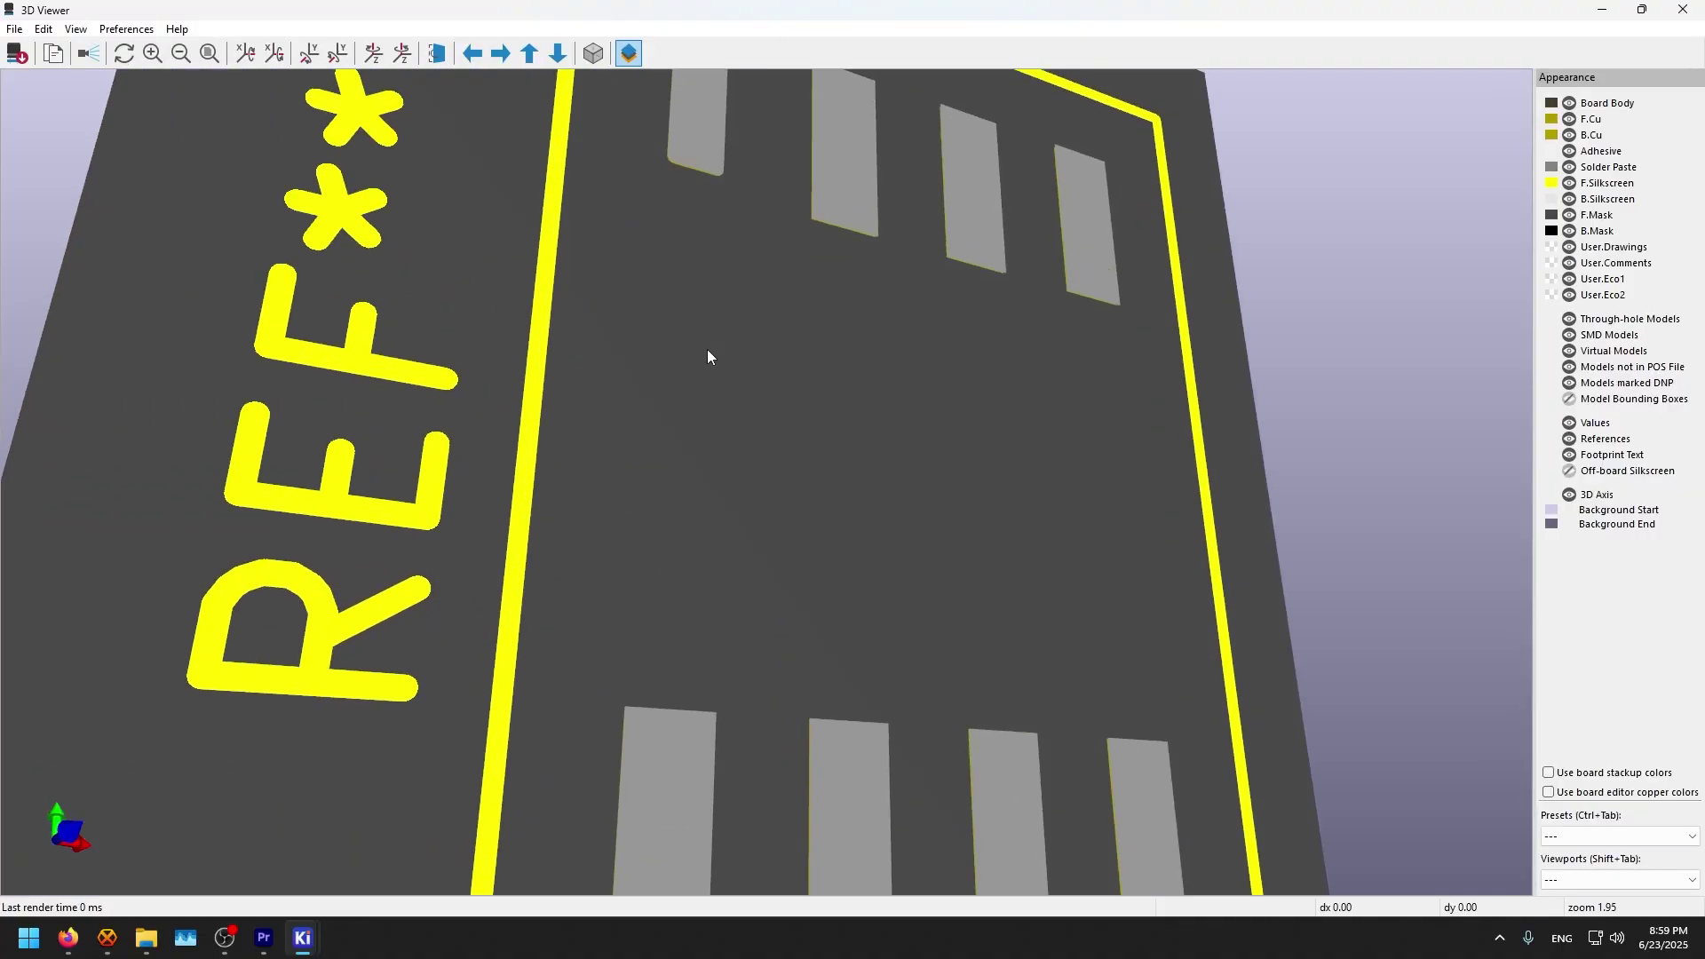
middle_drag(711, 343, 661, 716)
scroll(518, 611, up, 5)
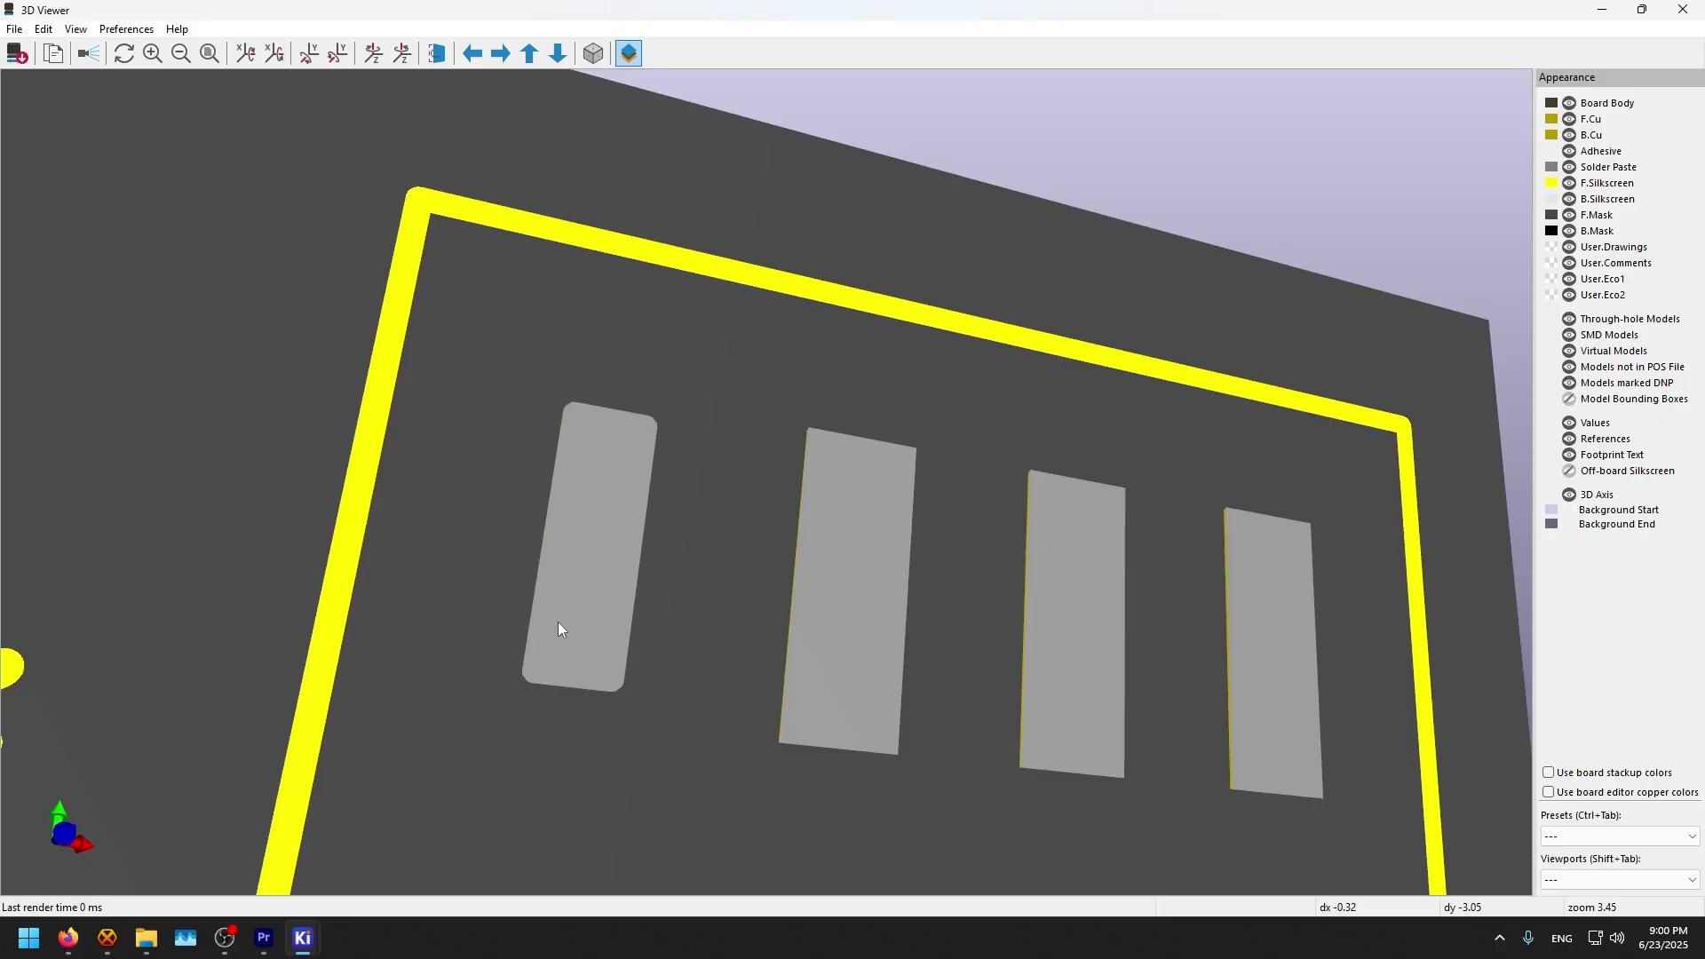
scroll(547, 595, down, 4)
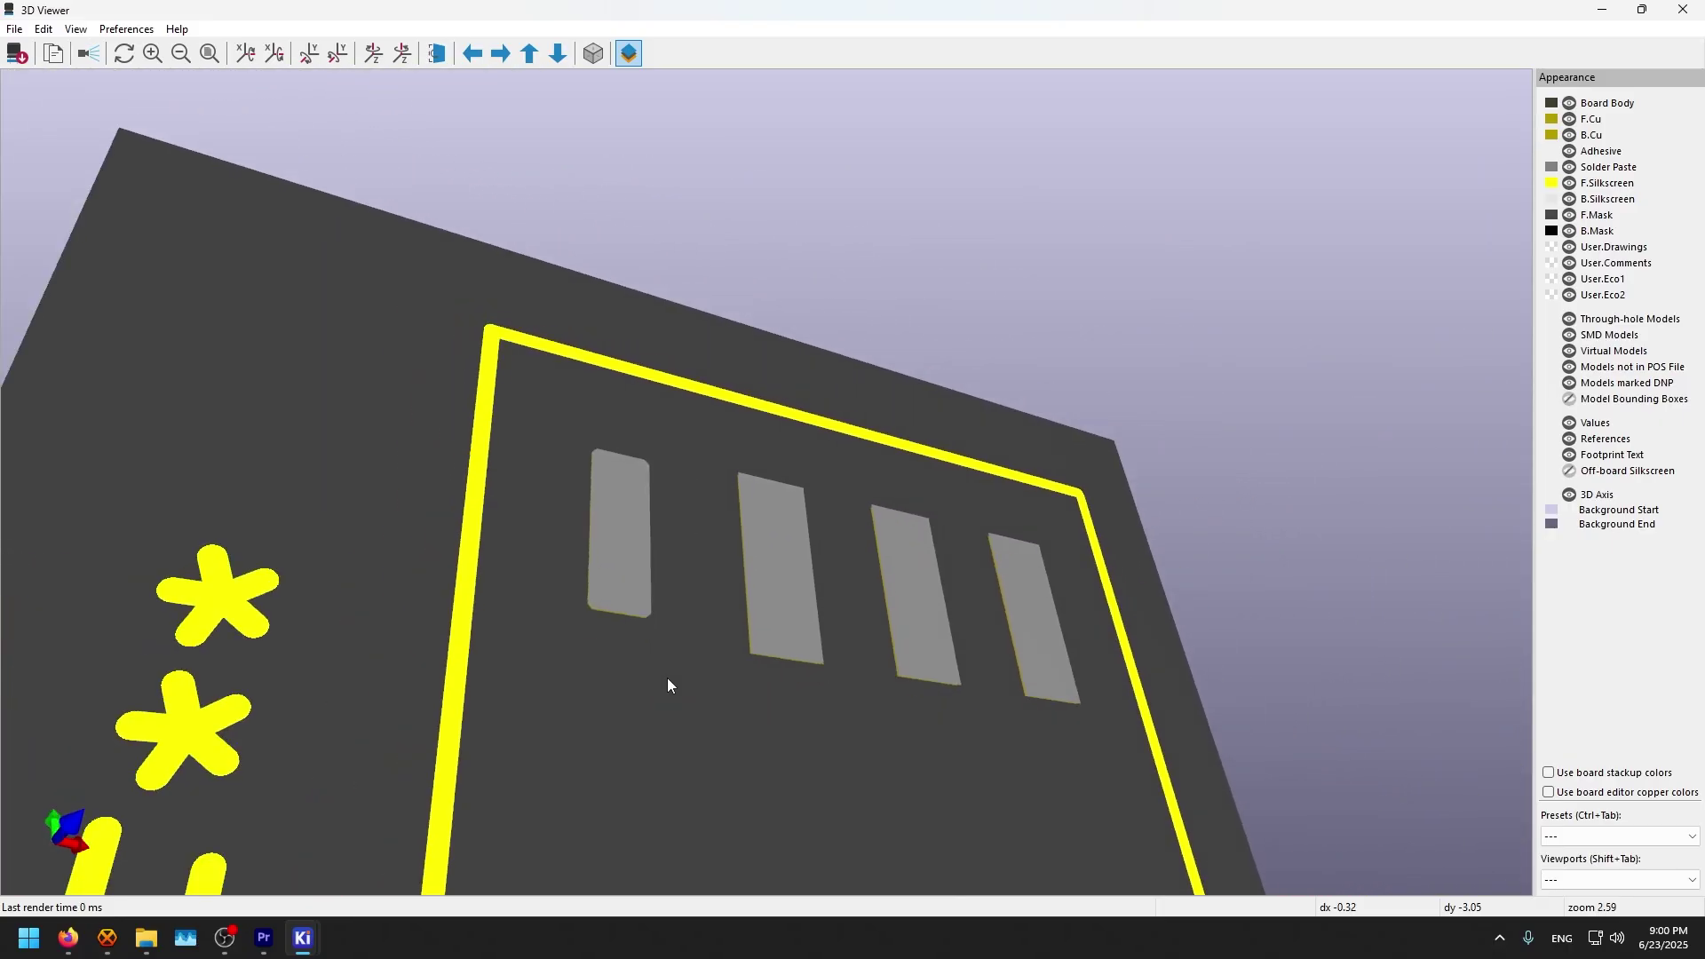
drag(693, 564, 756, 576)
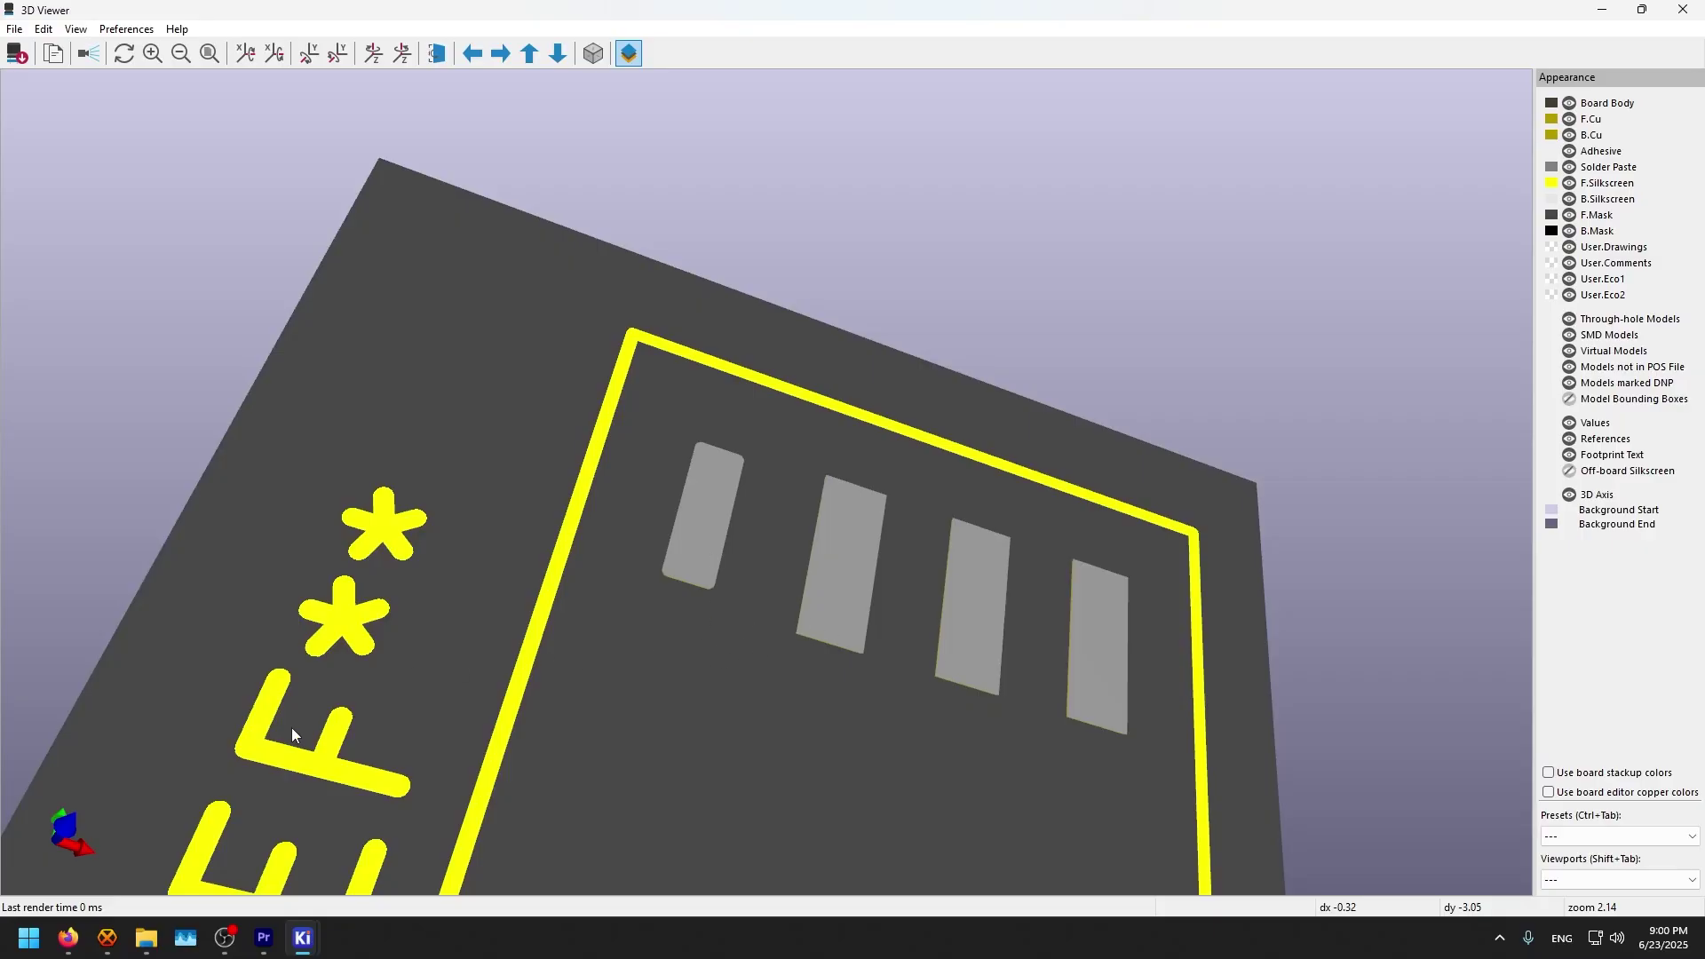
mouse_move(277, 754)
mouse_down()
mouse_move(823, 742)
mouse_move(540, 839)
mouse_move(582, 651)
mouse_move(477, 866)
mouse_move(860, 578)
mouse_move(871, 472)
mouse_move(757, 515)
mouse_move(810, 522)
mouse_move(794, 597)
mouse_move(695, 569)
mouse_move(748, 600)
mouse_move(765, 588)
mouse_move(723, 561)
mouse_up()
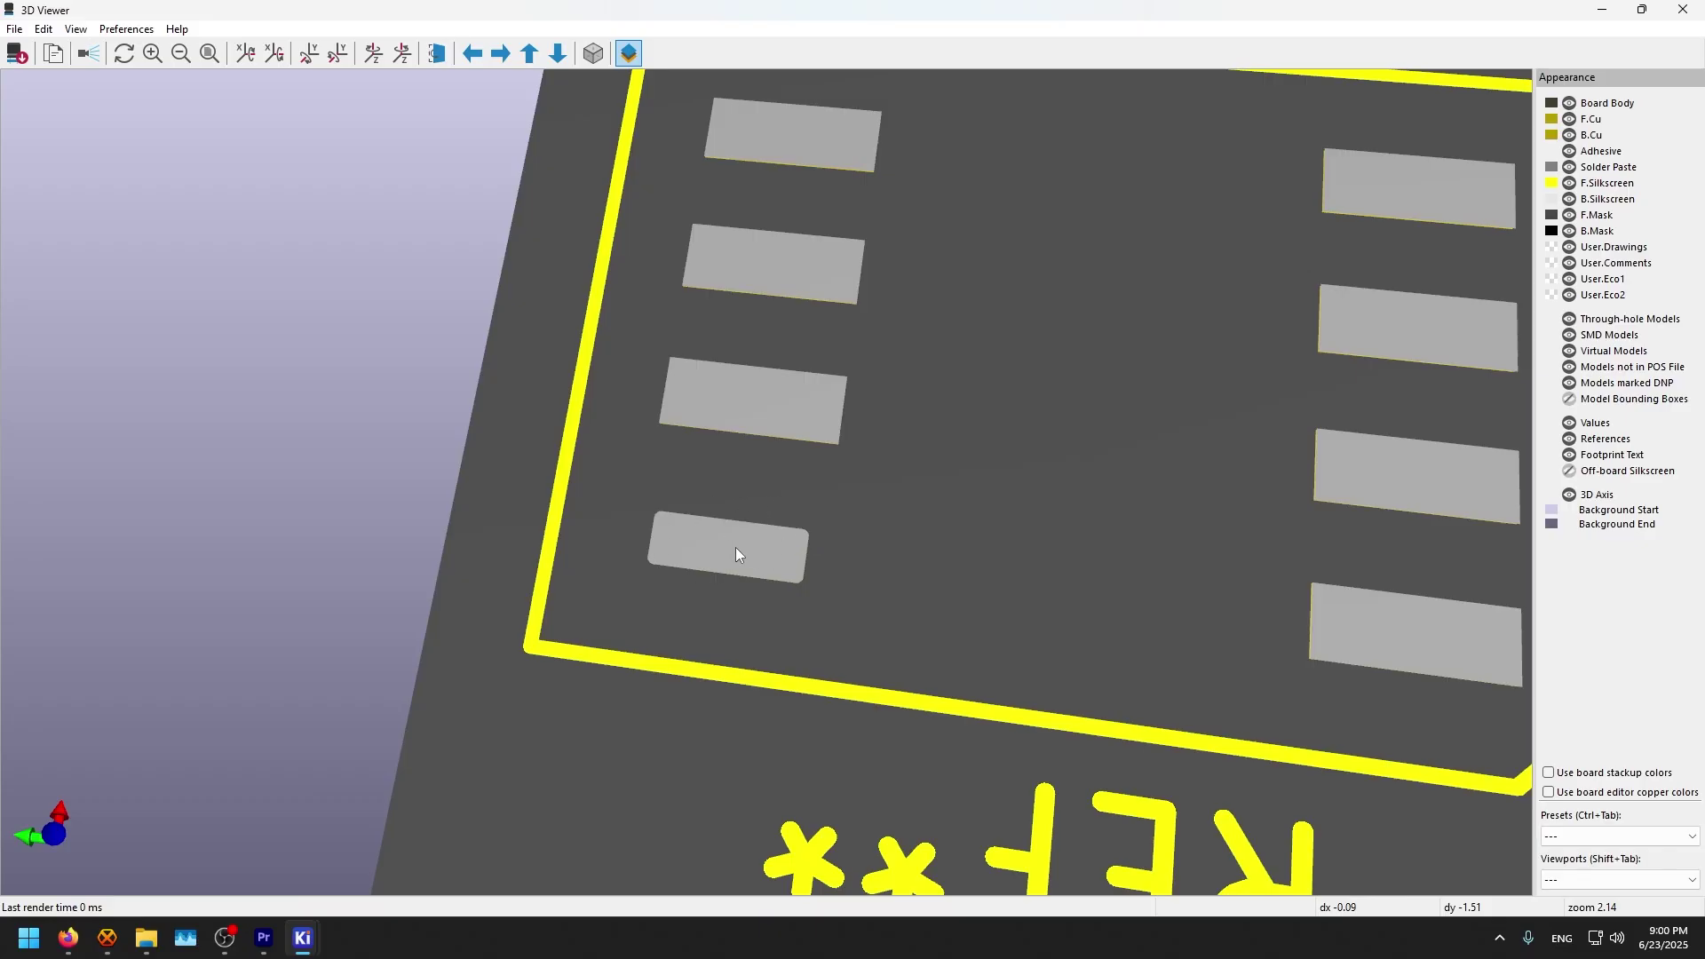
middle_drag(761, 377, 748, 502)
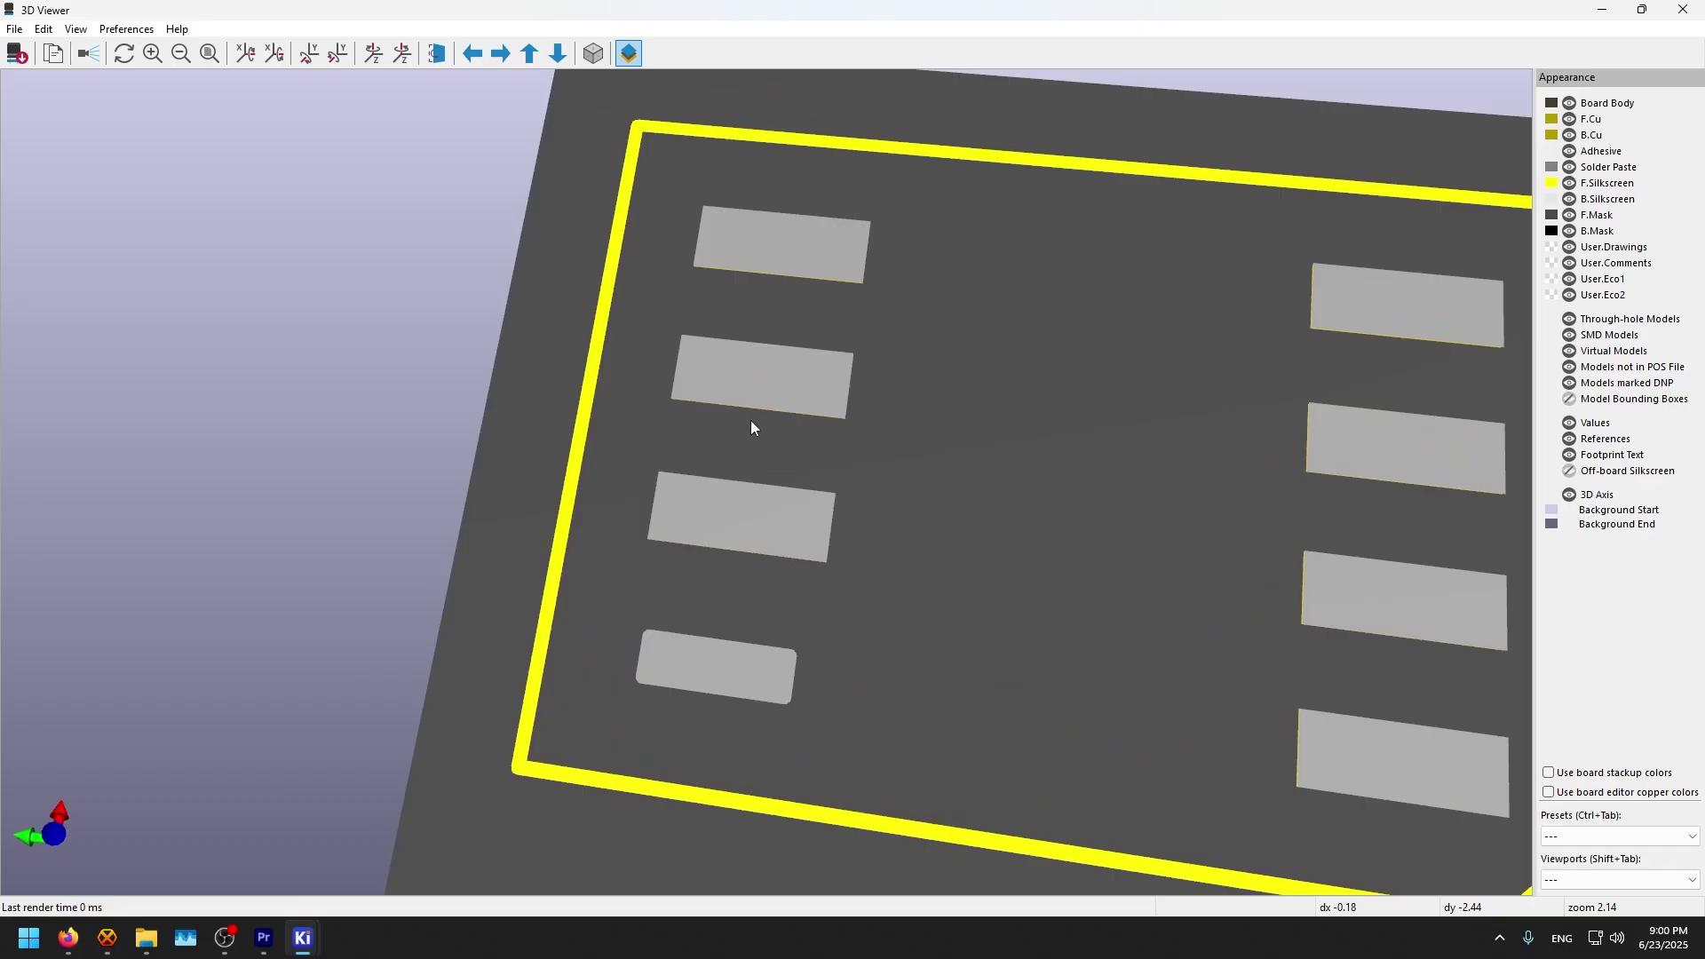
scroll(750, 421, up, 1)
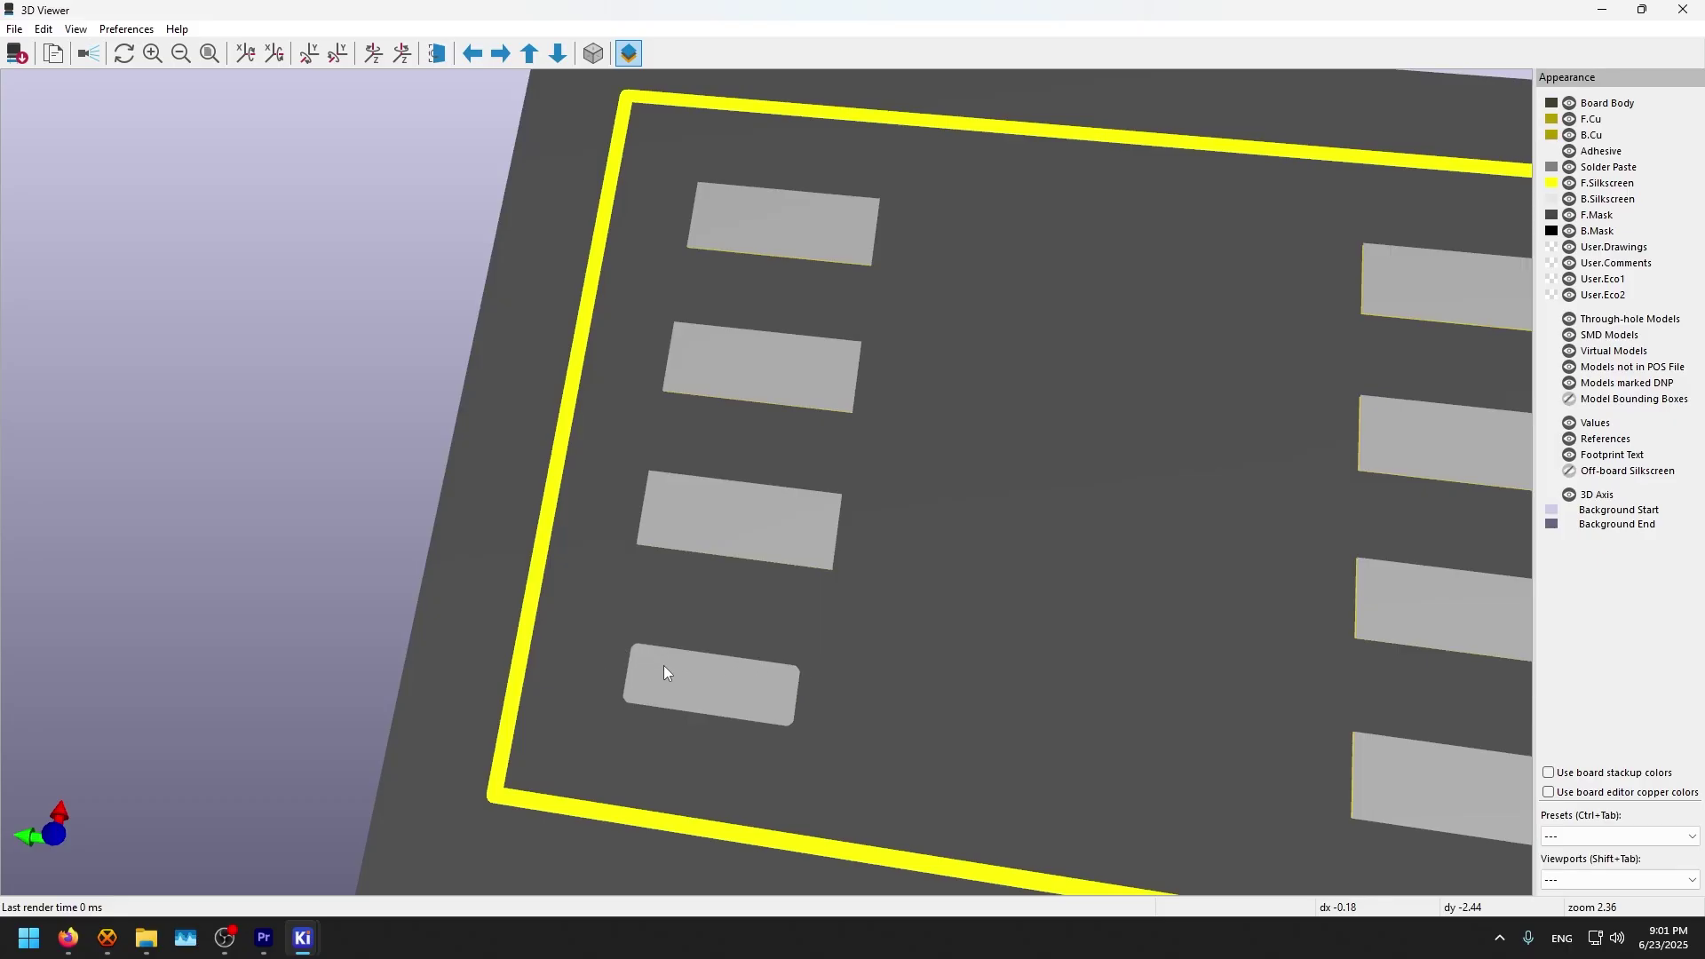
click(67, 938)
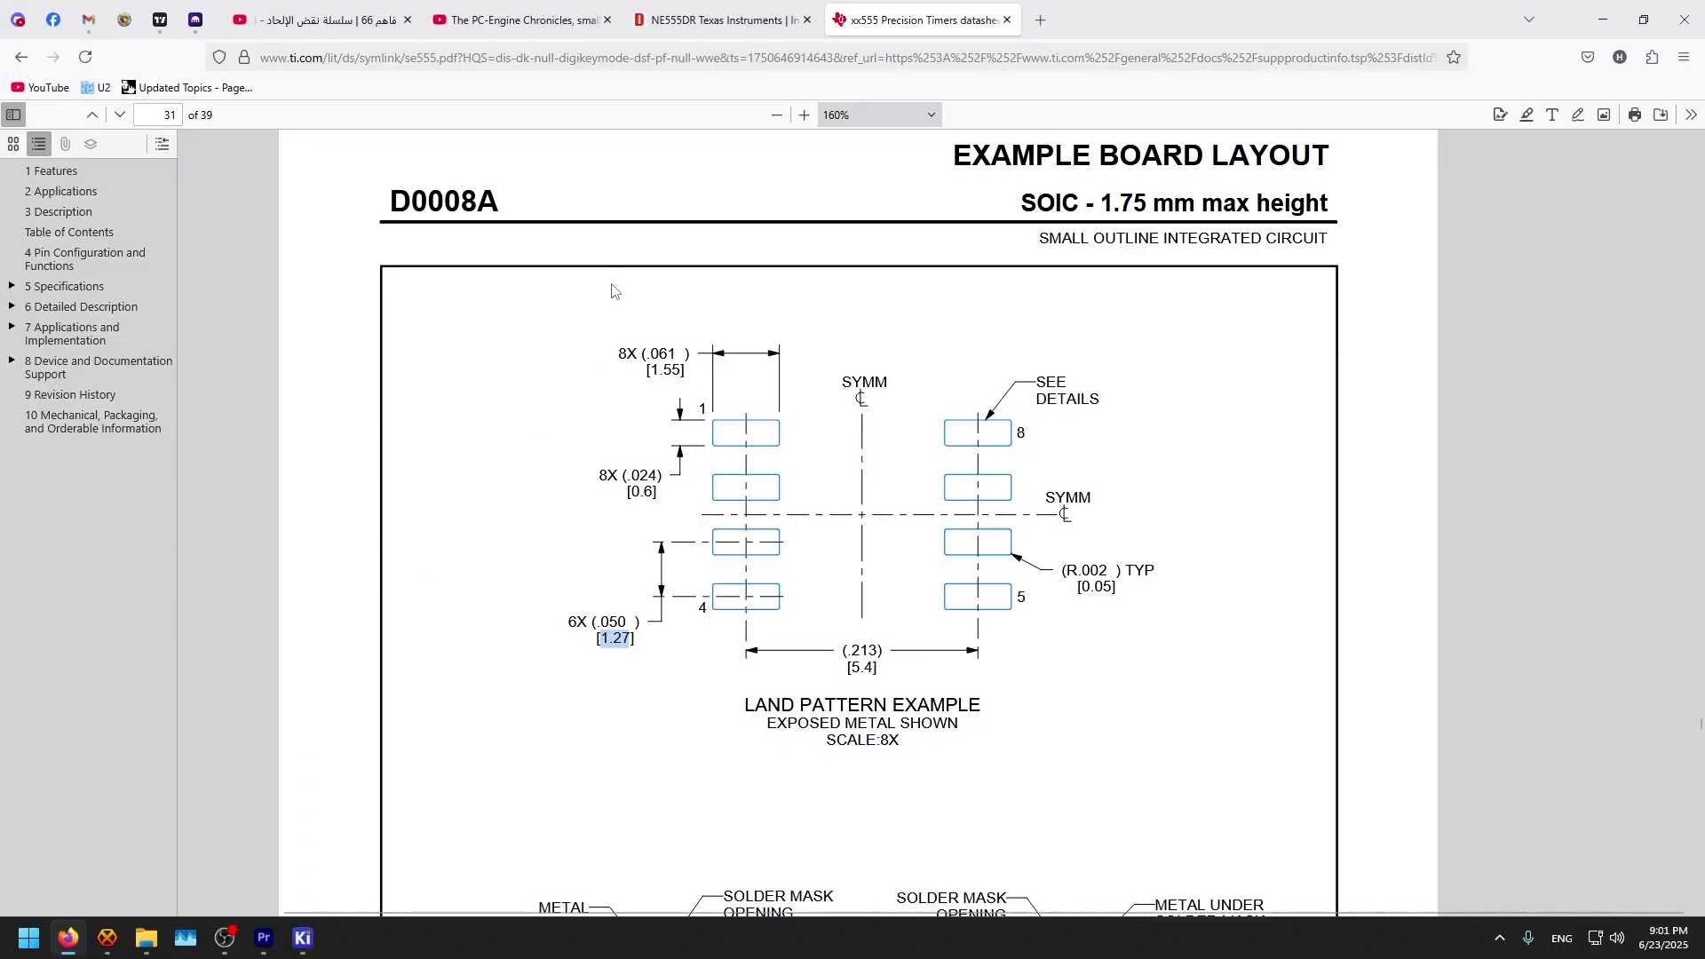
scroll(609, 286, up, 10)
scroll(841, 359, up, 5)
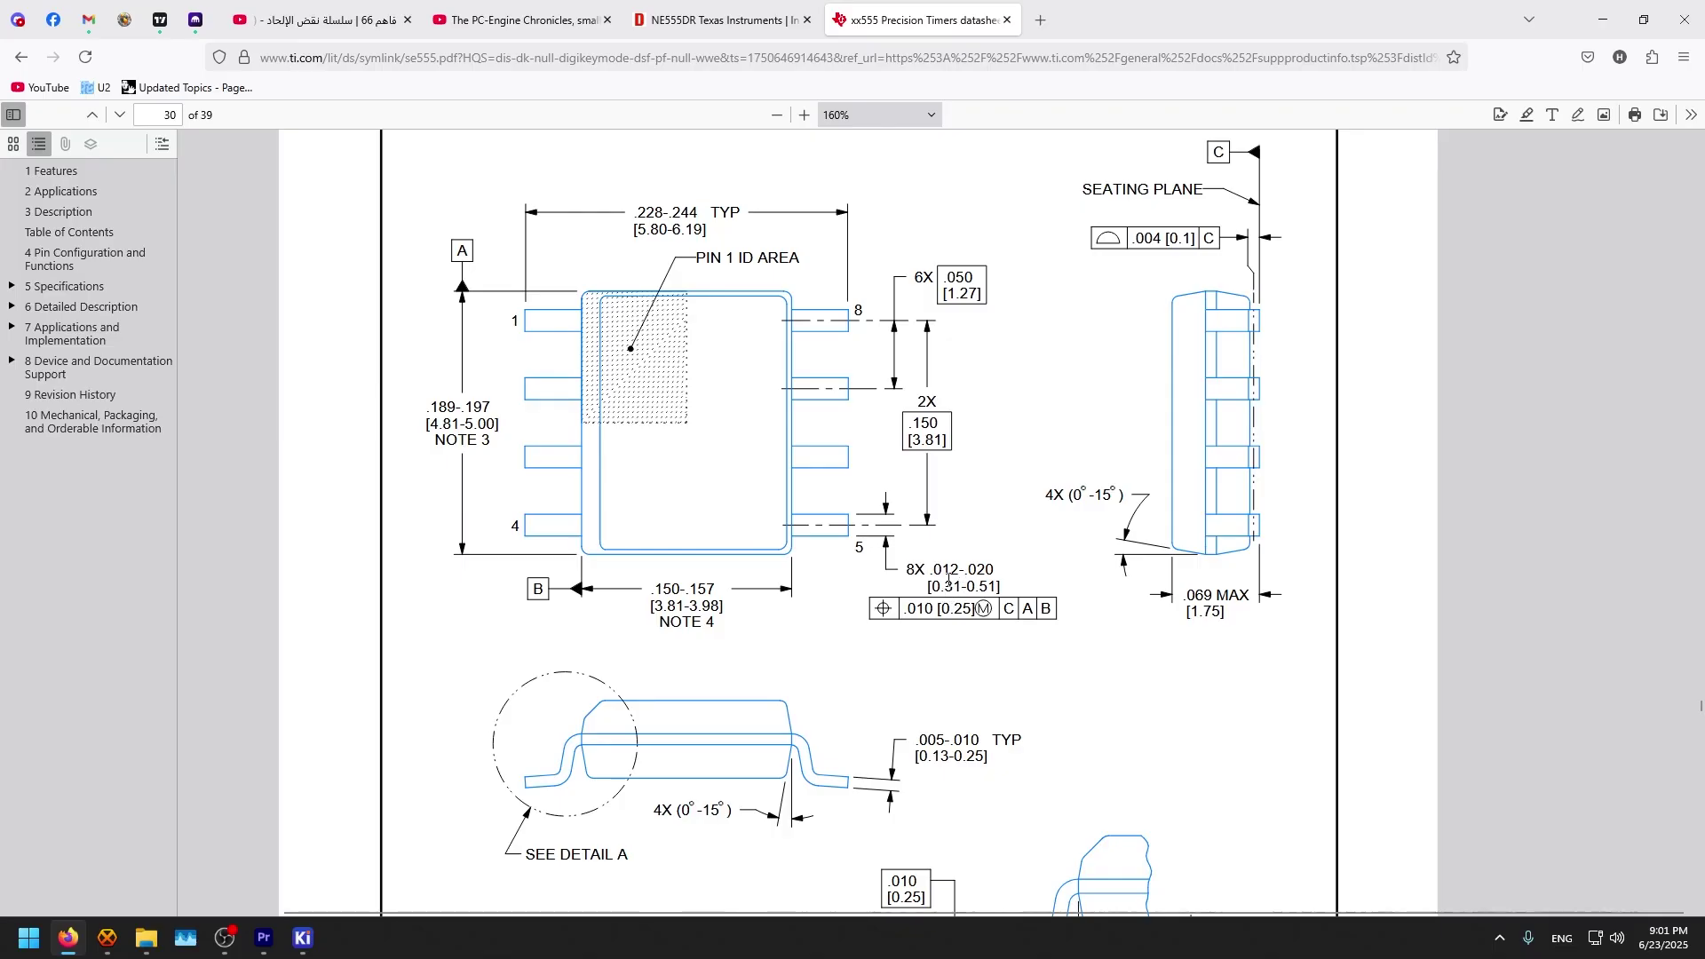
drag(931, 587, 998, 587)
drag(928, 587, 998, 588)
click(69, 939)
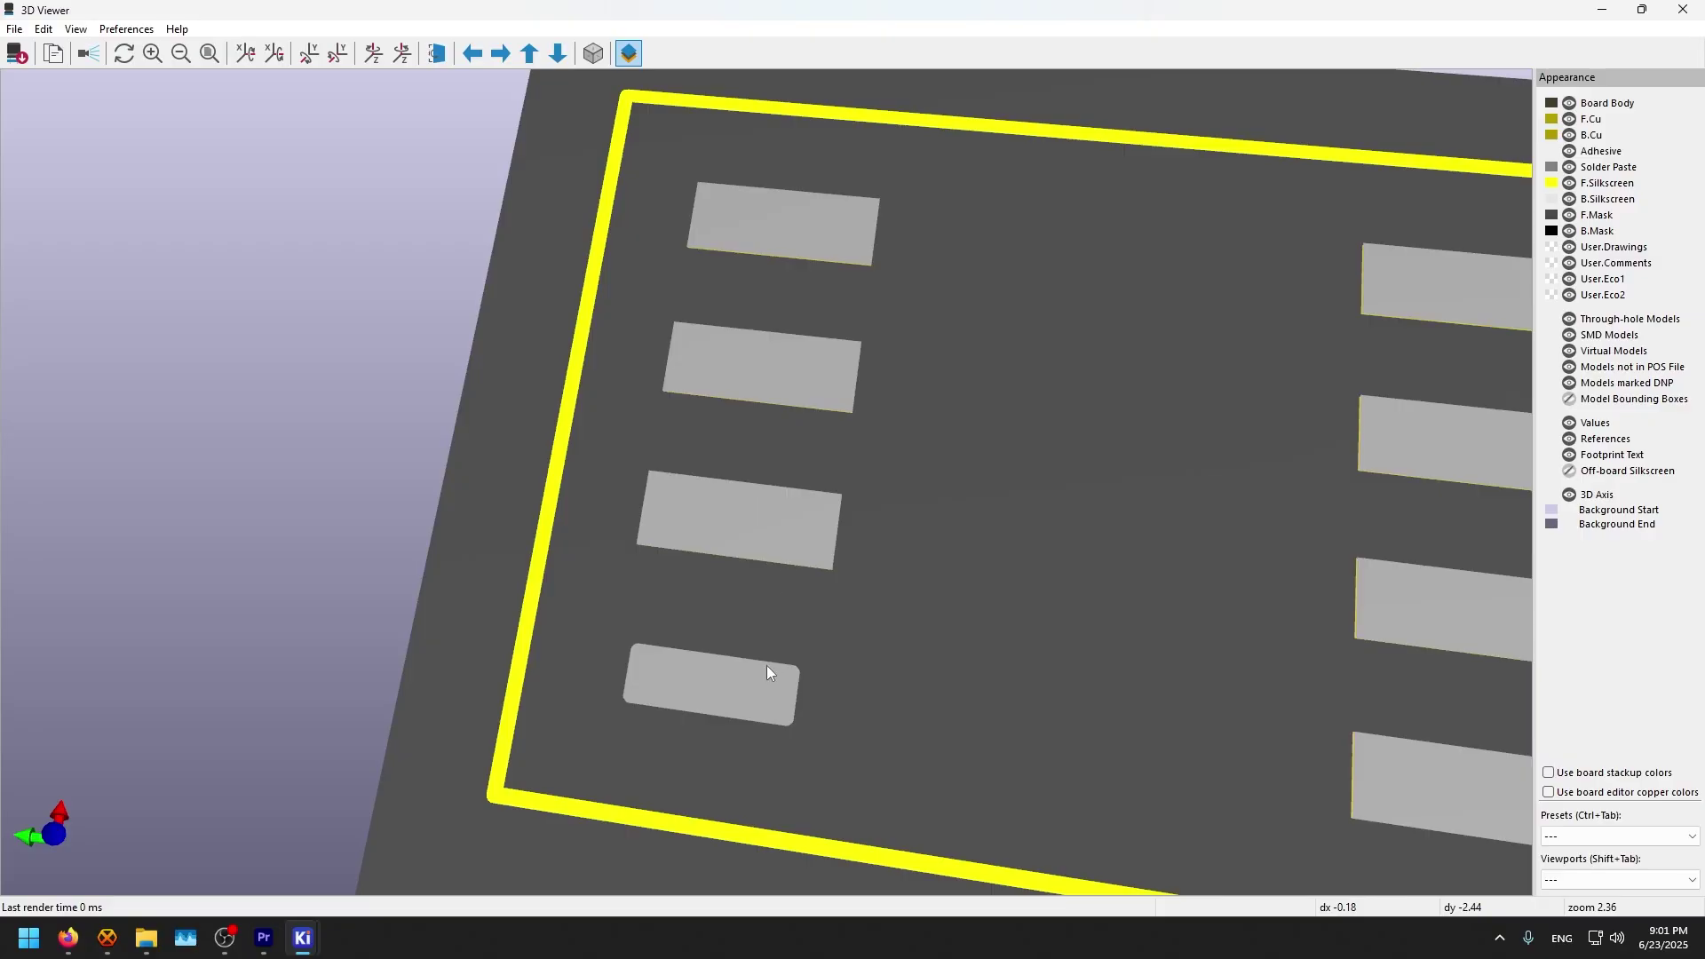
middle_drag(807, 739, 656, 511)
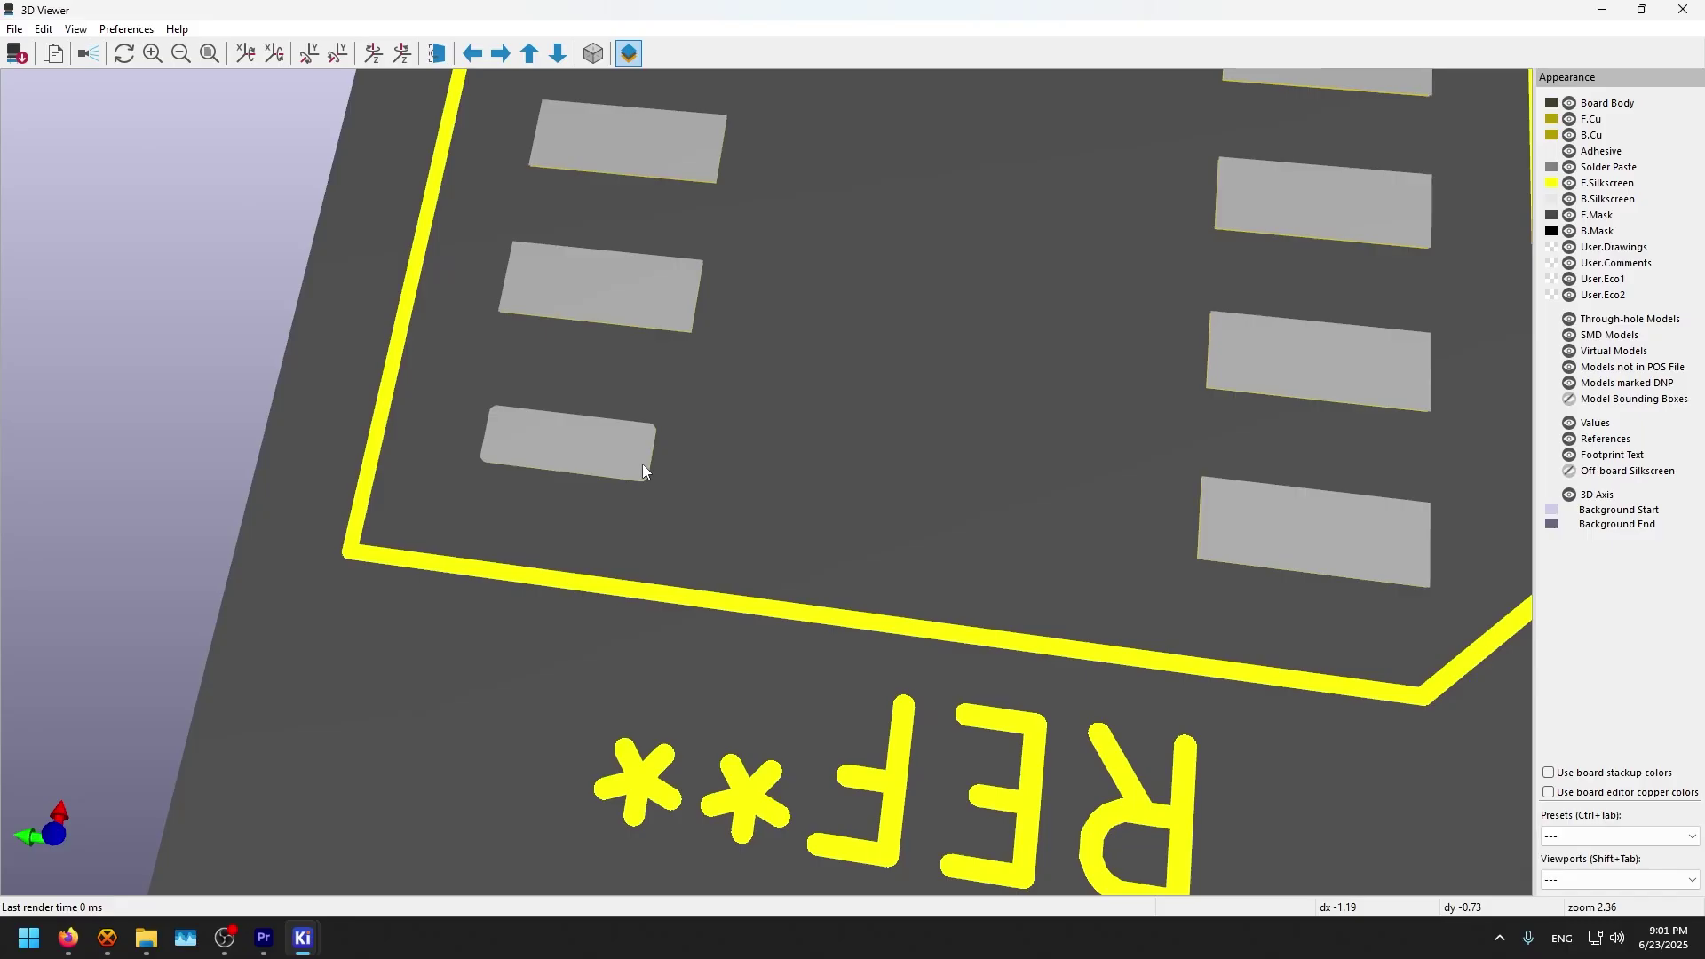
middle_drag(642, 464, 706, 659)
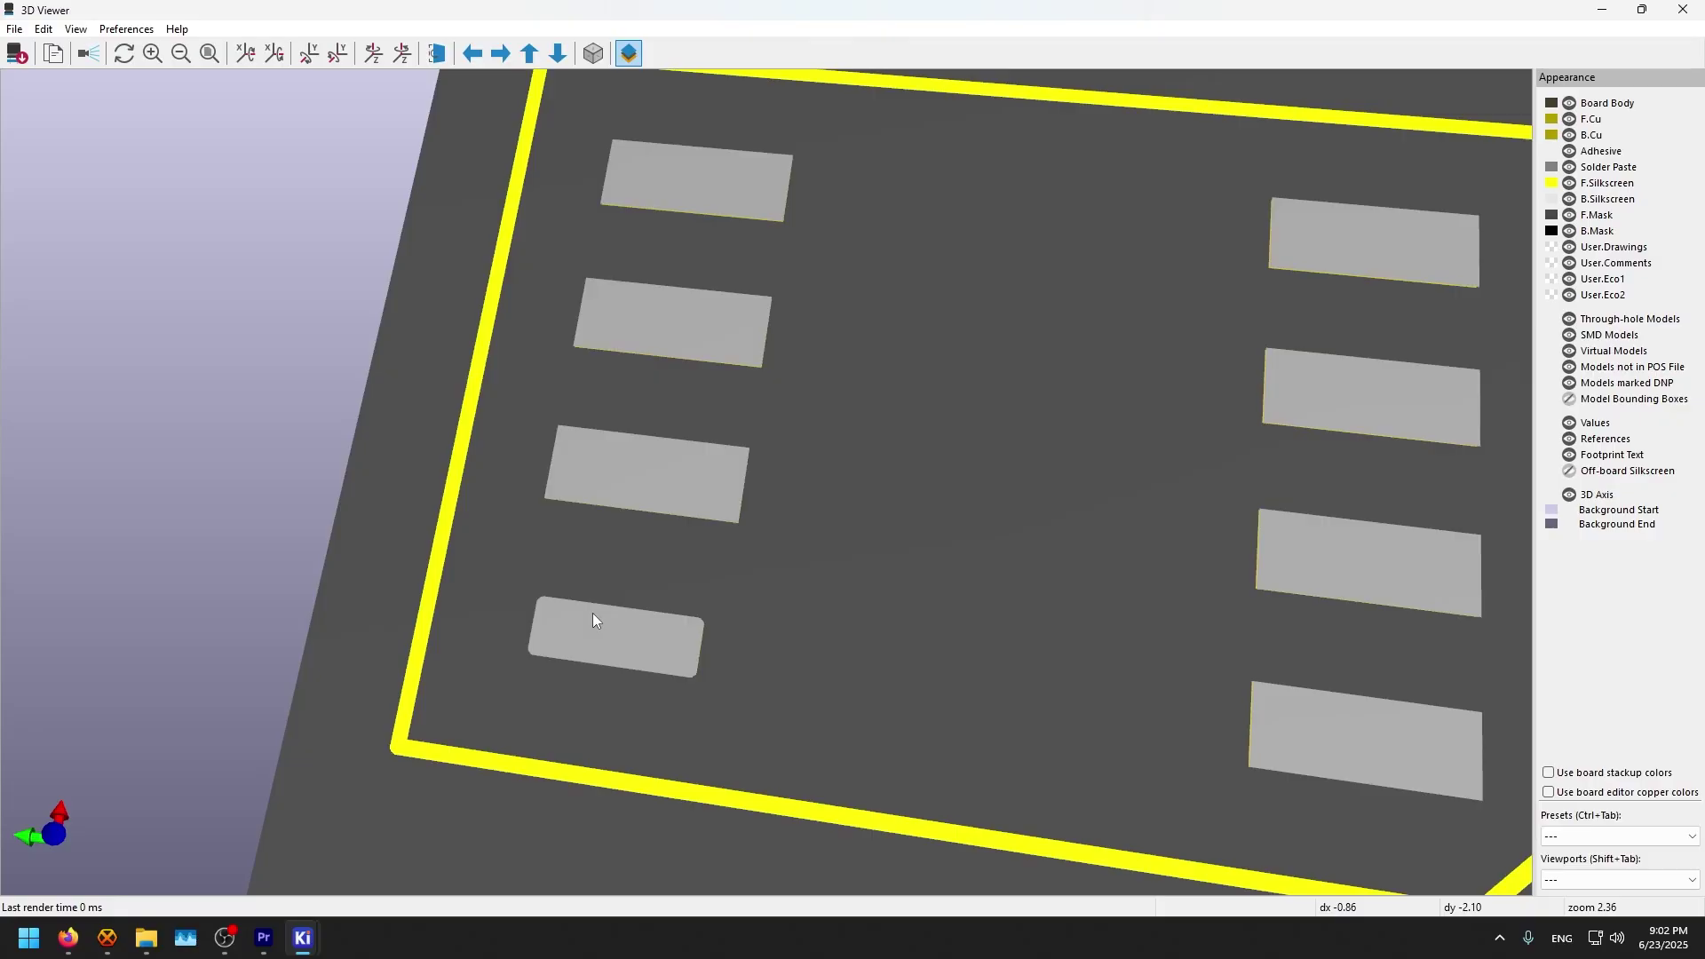
drag(607, 619, 741, 479)
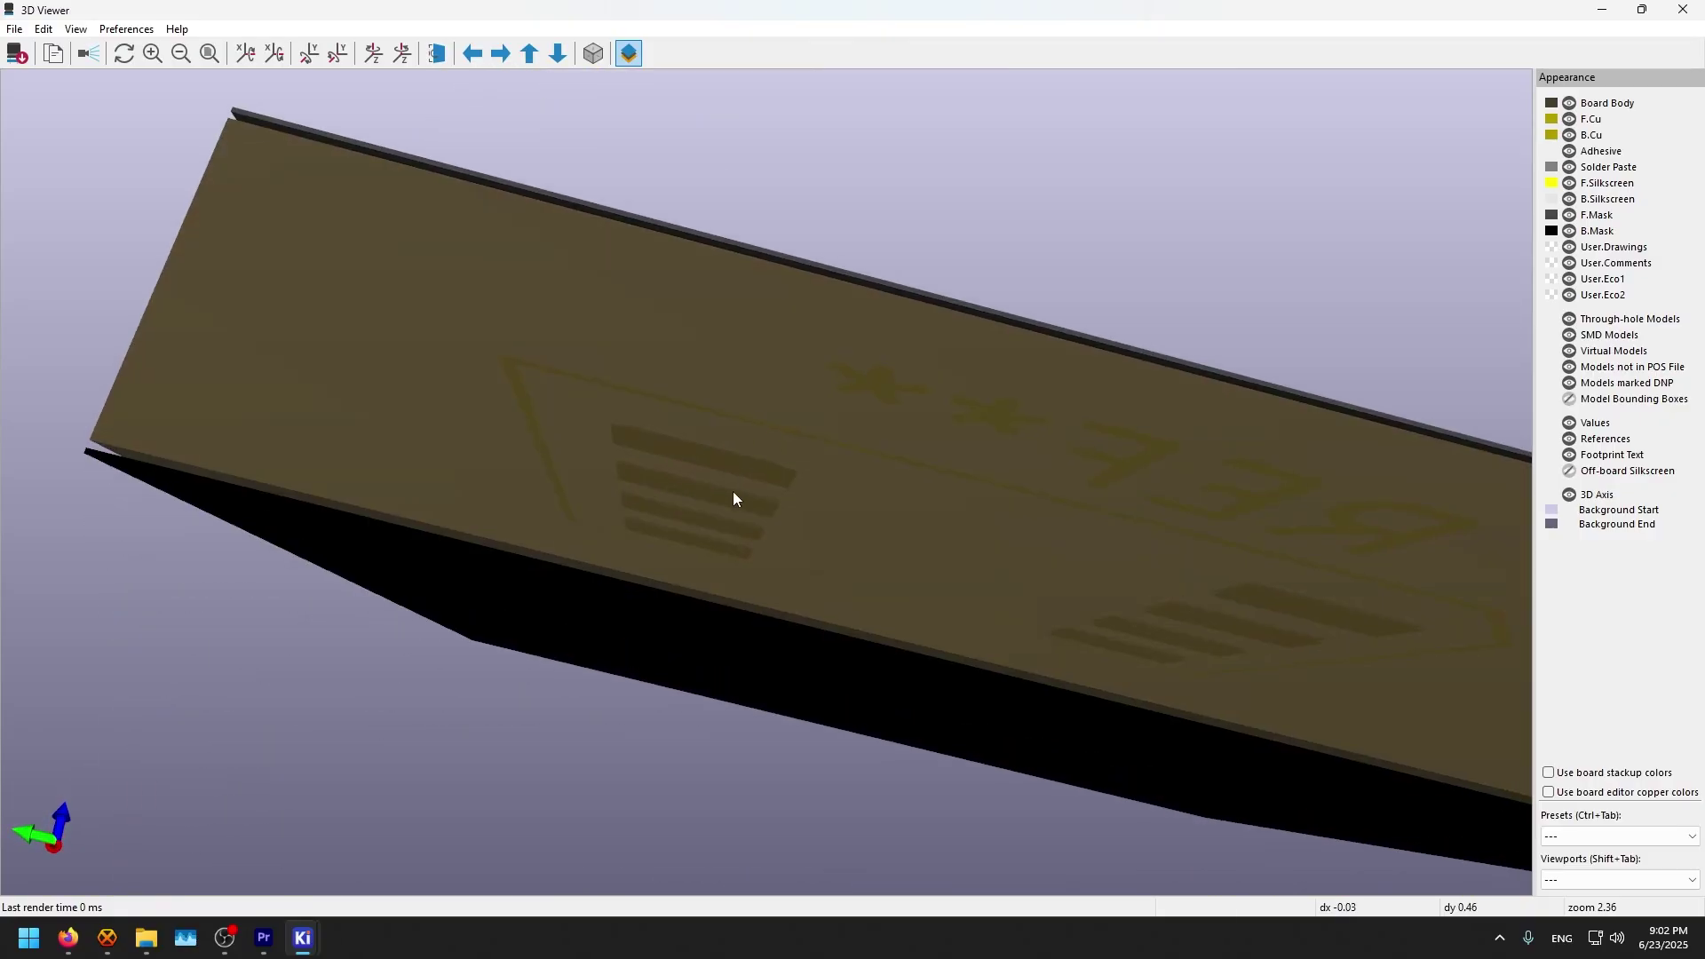
drag(773, 368, 699, 496)
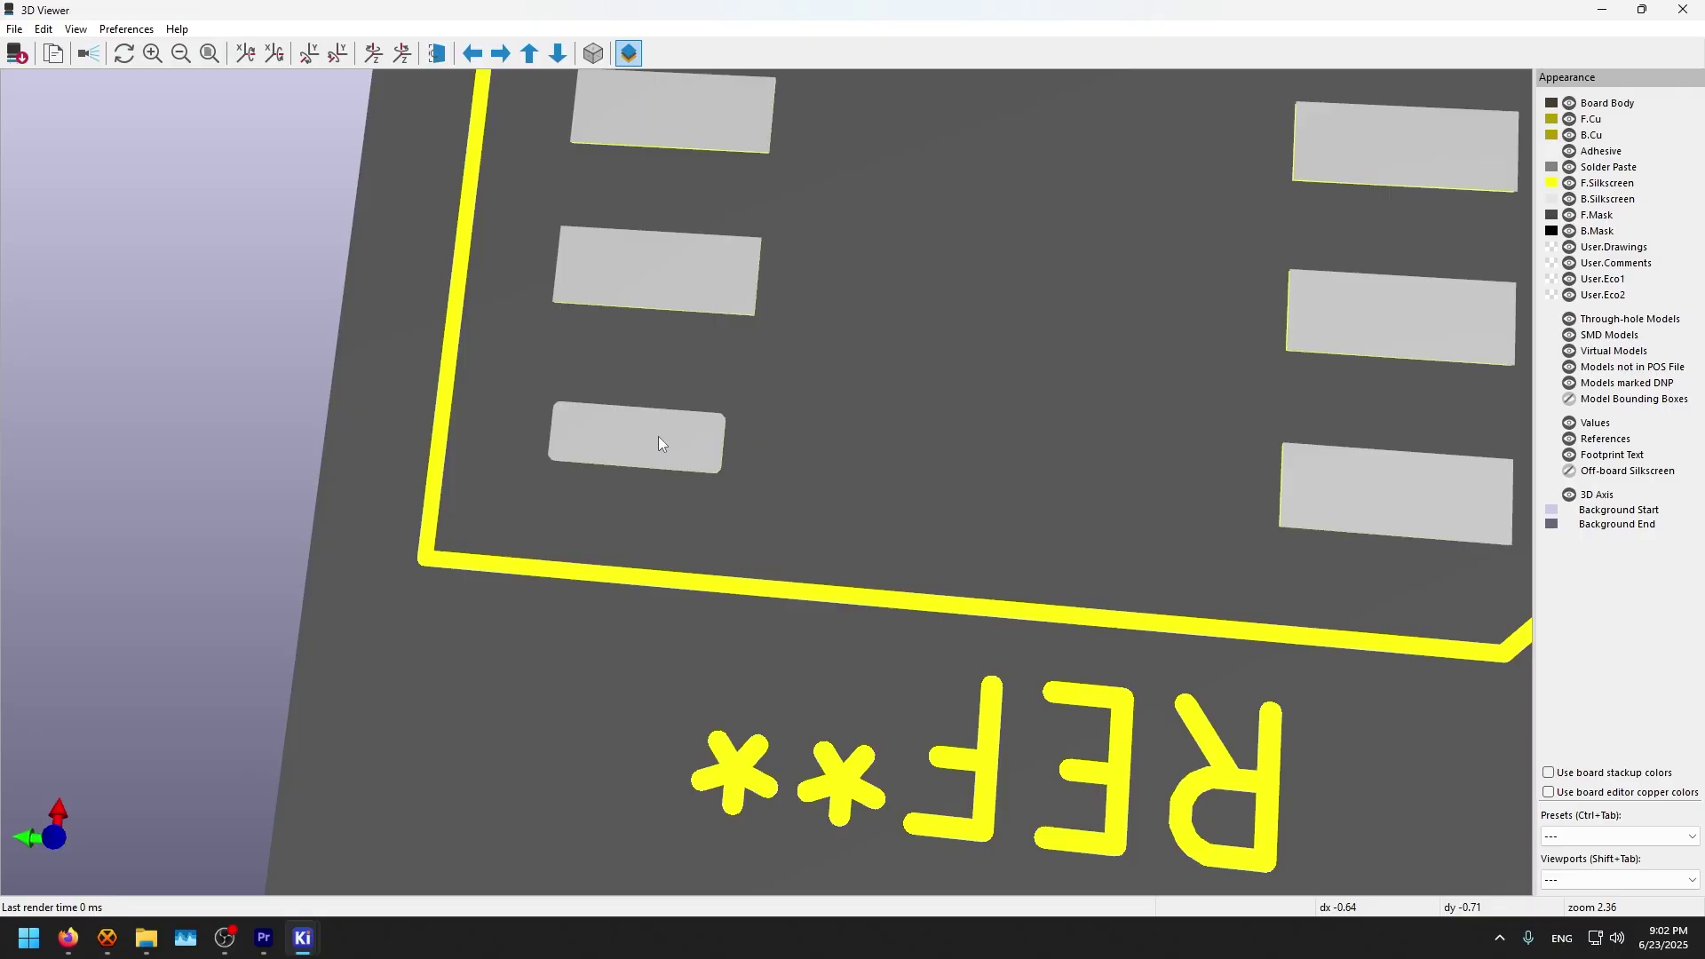
scroll(668, 569, down, 5)
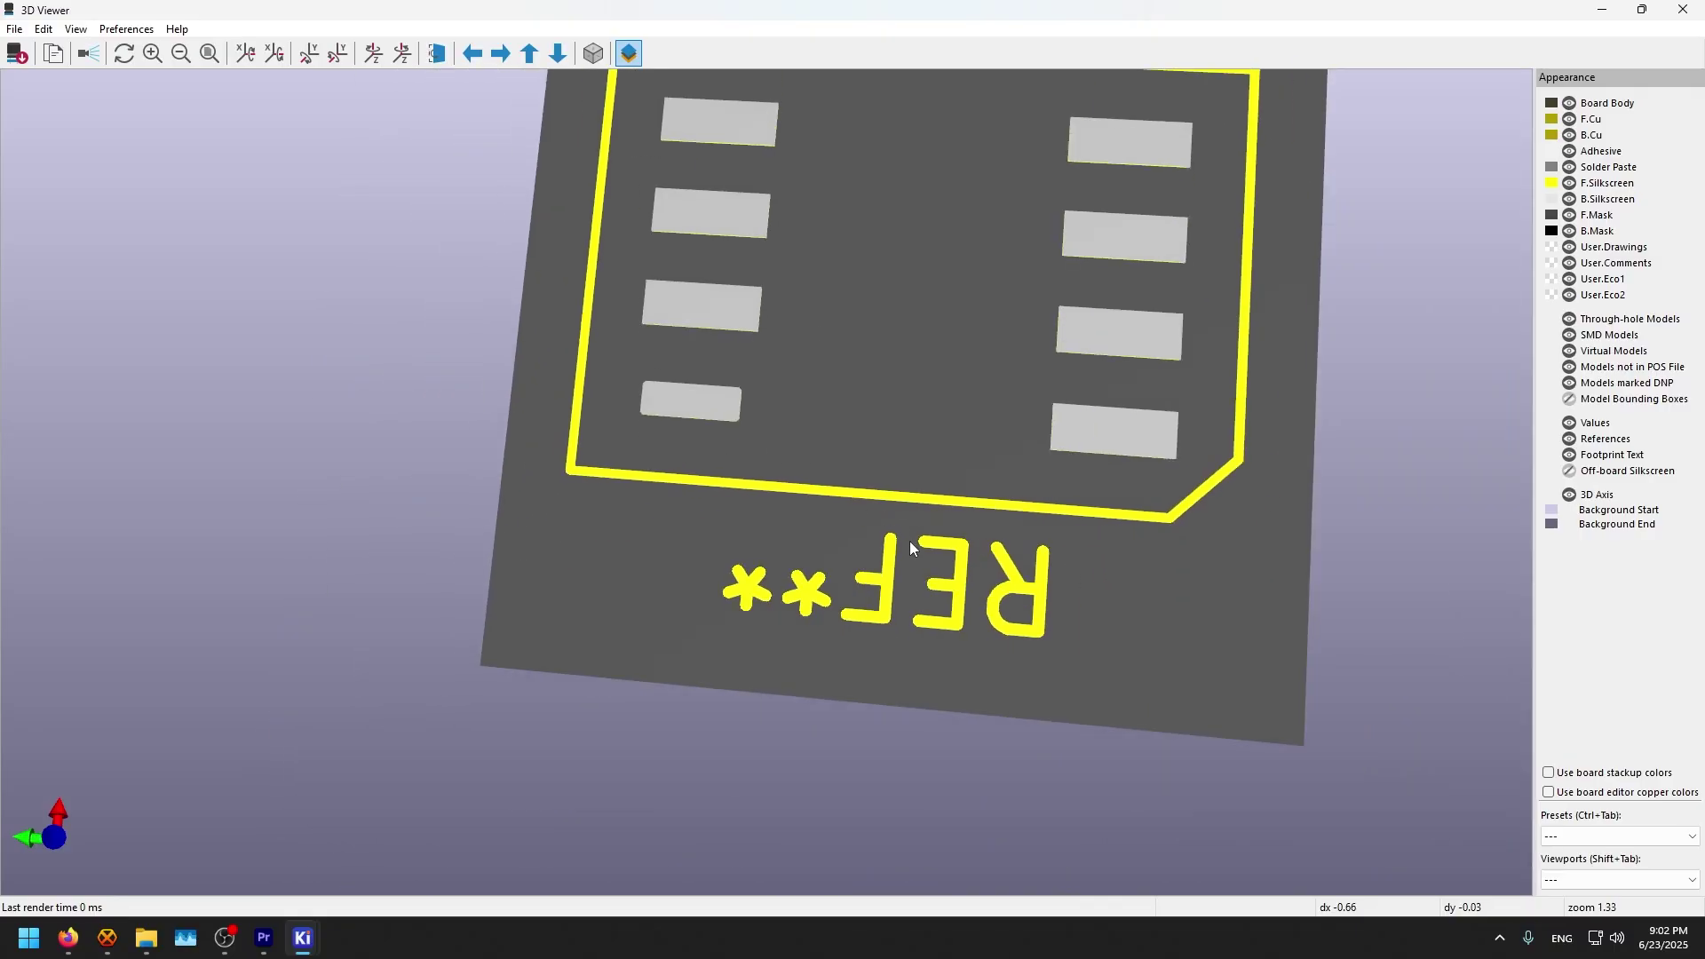
drag(913, 547, 706, 359)
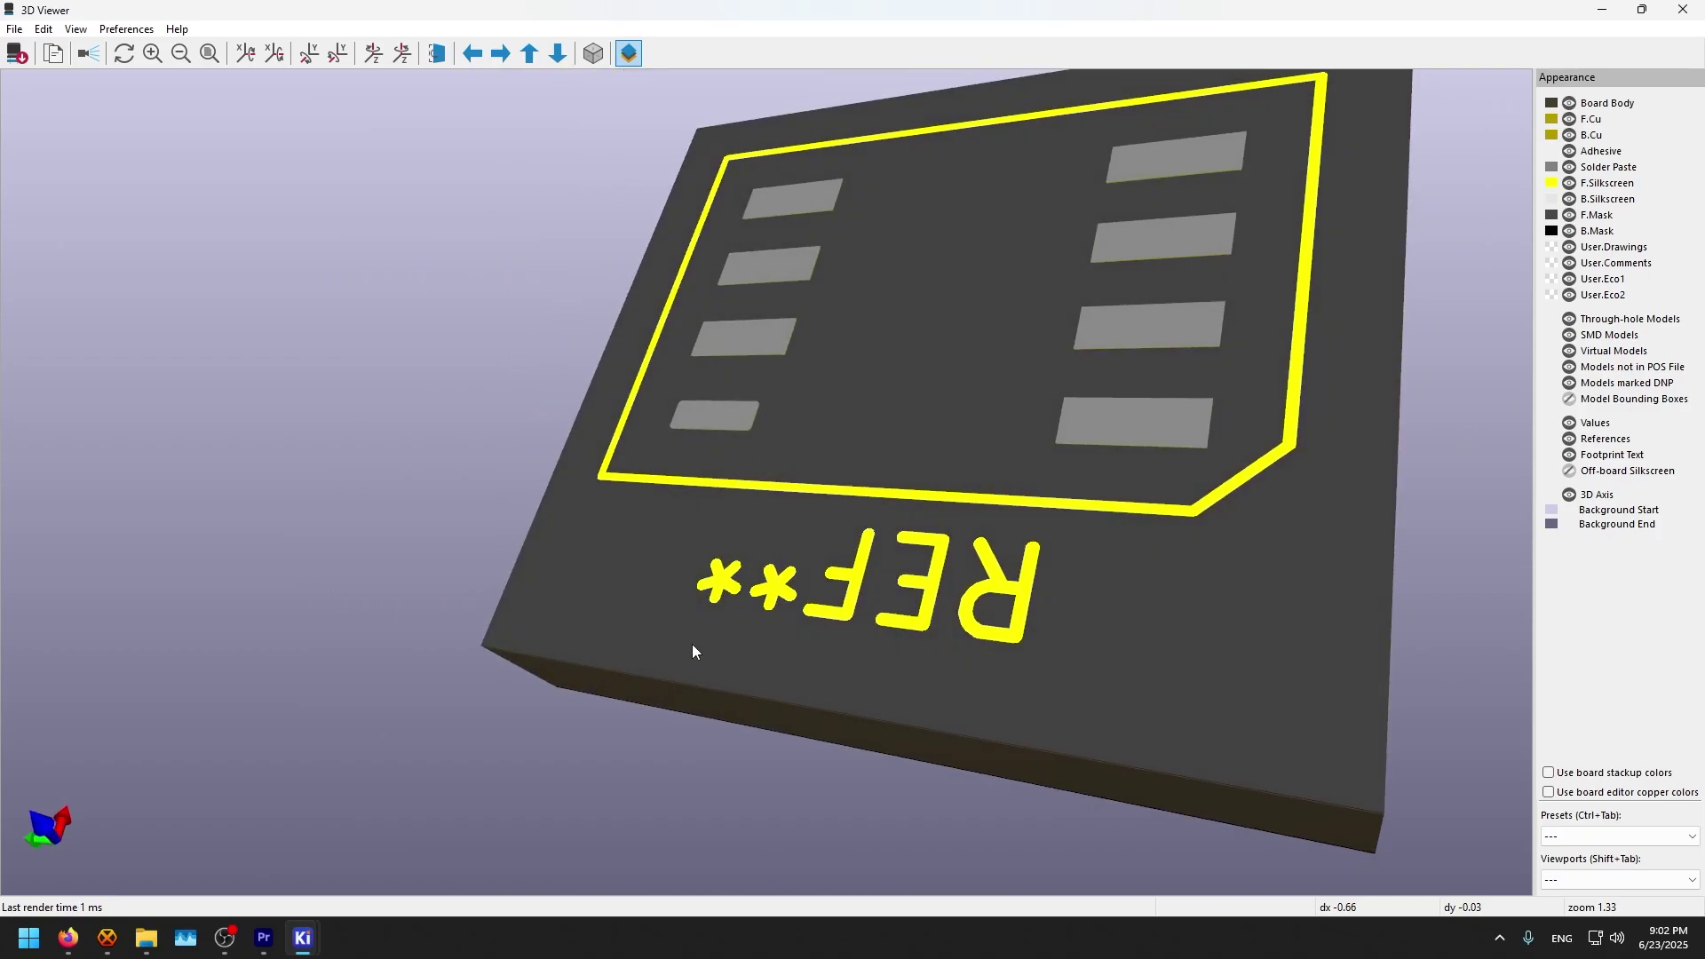
Step: Close the 3D Viewer and zoom out to show all eight SOIC-8 pads
click(1683, 10)
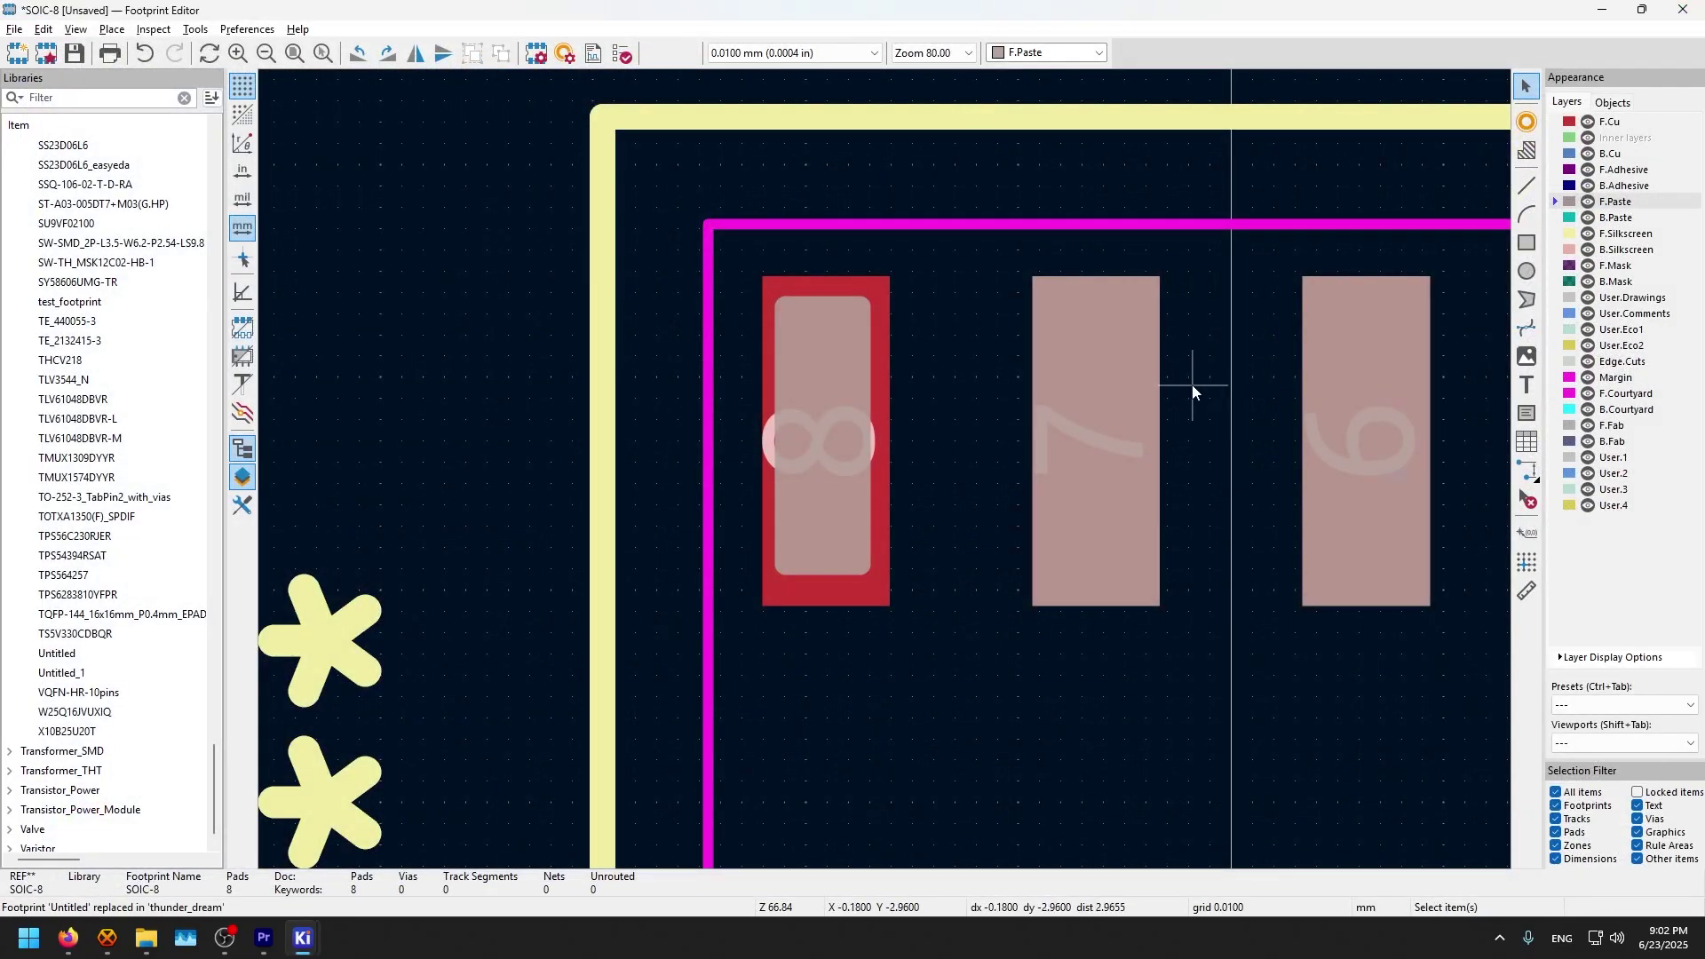
scroll(776, 512, down, 5)
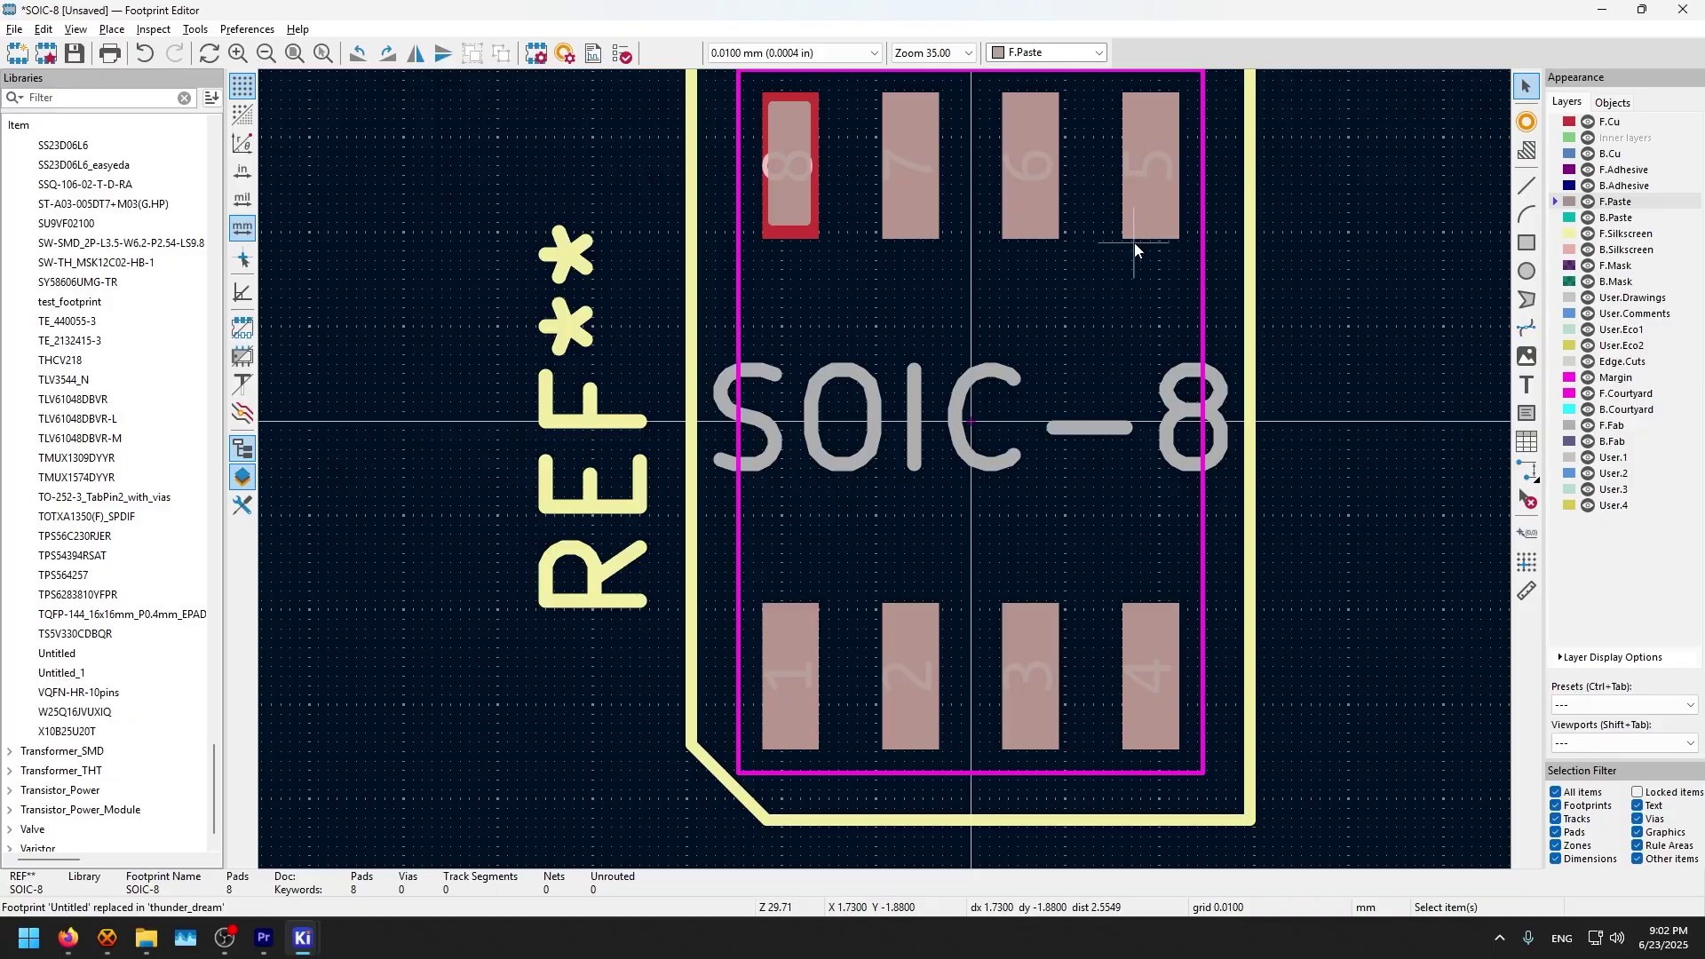
scroll(1047, 418, up, 2)
scroll(1046, 419, right, 2)
scroll(1017, 457, down, 1)
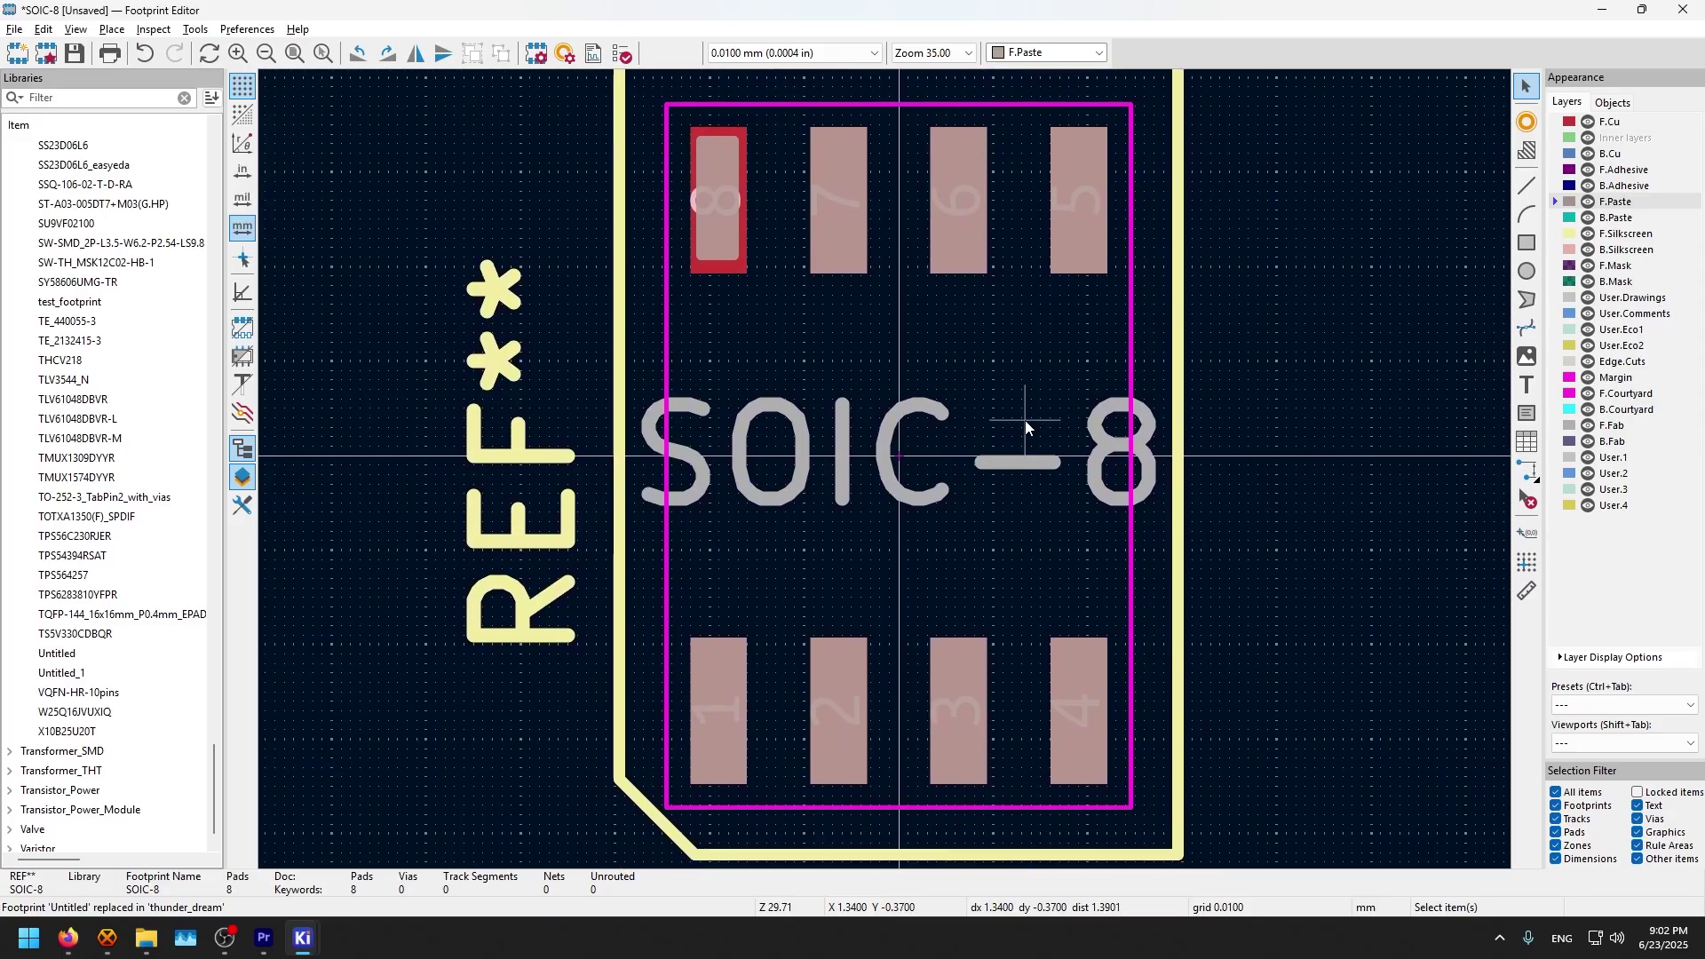